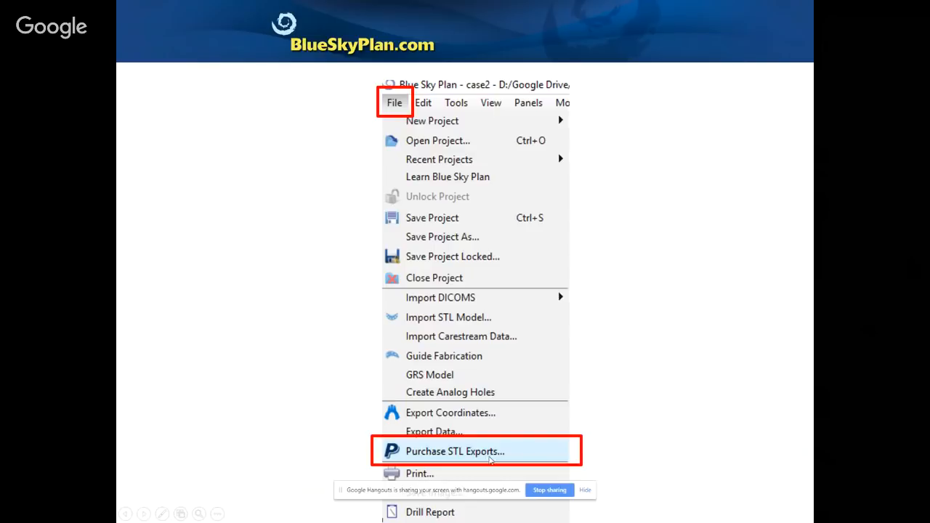
Advance the slideshow through the STL Export Licenses and credit package slides to the Purchase STL Exports slide
click(491, 460)
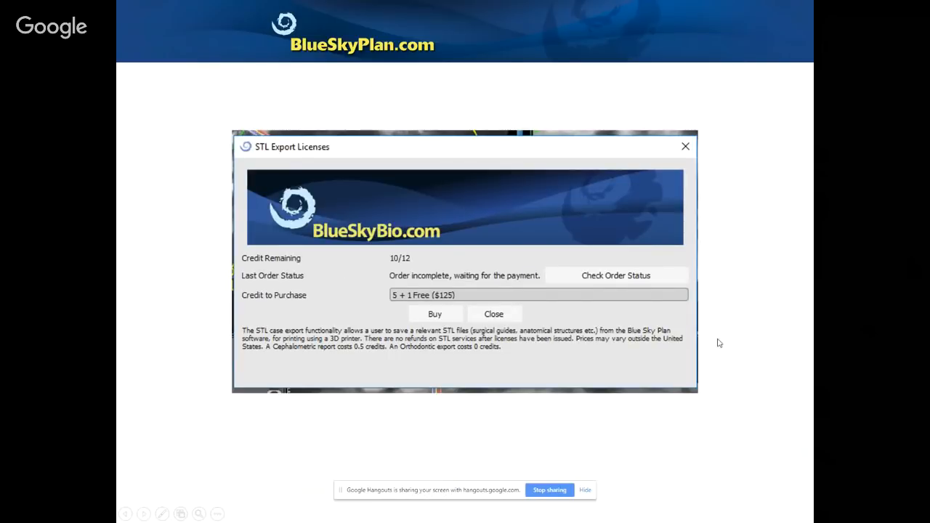
click(371, 317)
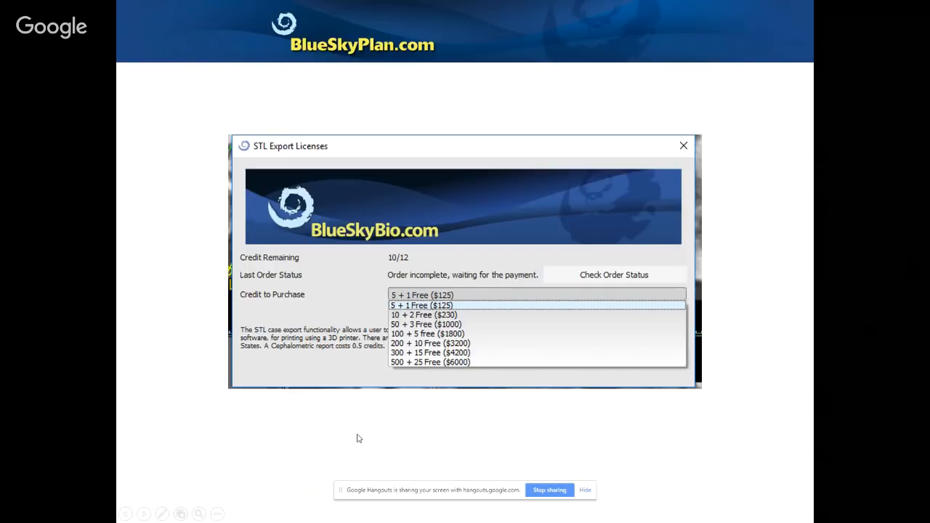
key(Right)
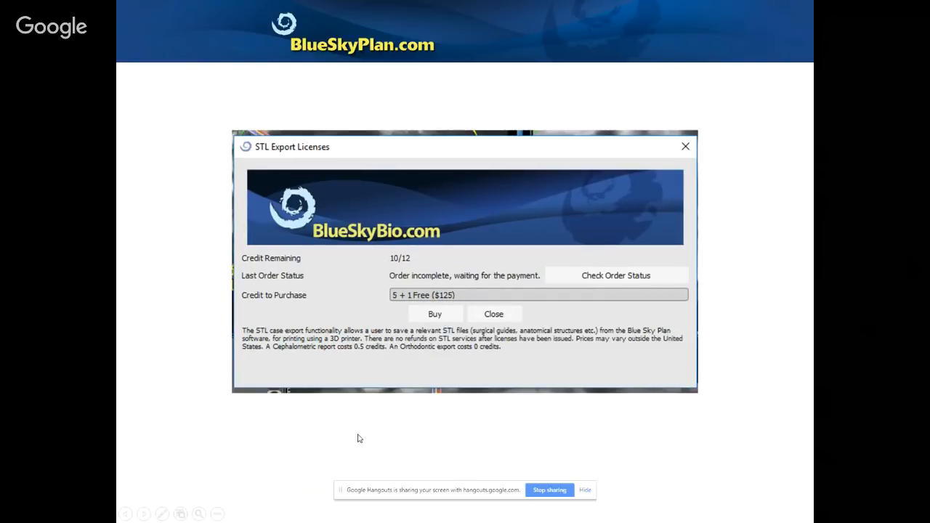
key(Right)
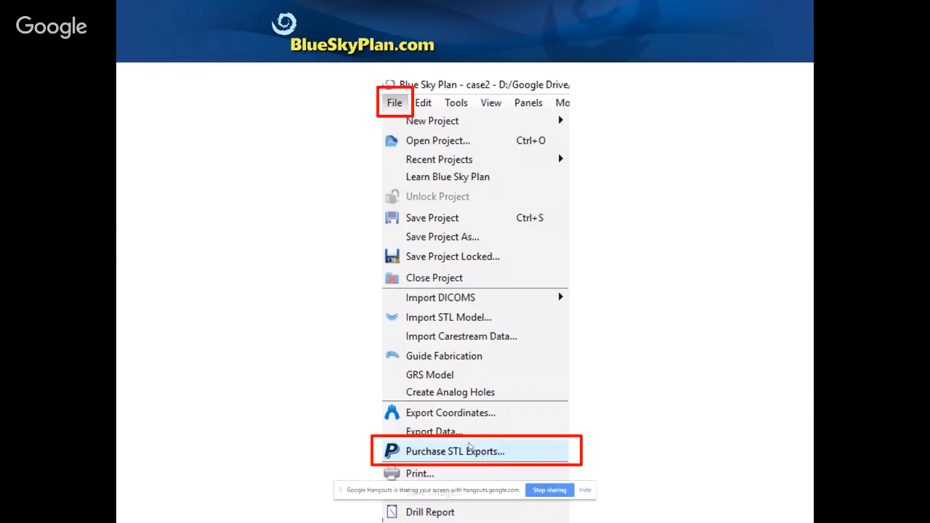
Advance past the licence dialog and PayPal checkout slides to the biobigbox website slide
key(Right)
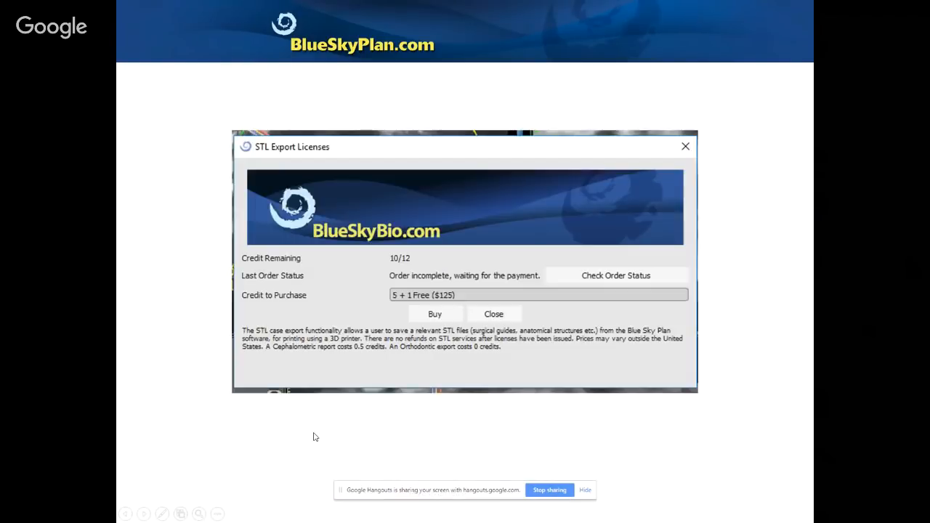
key(Right)
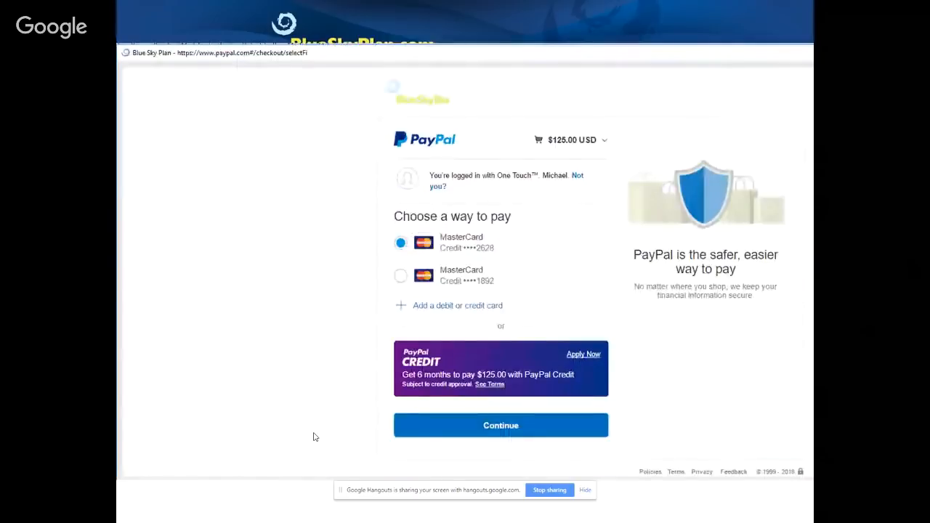
key(Right)
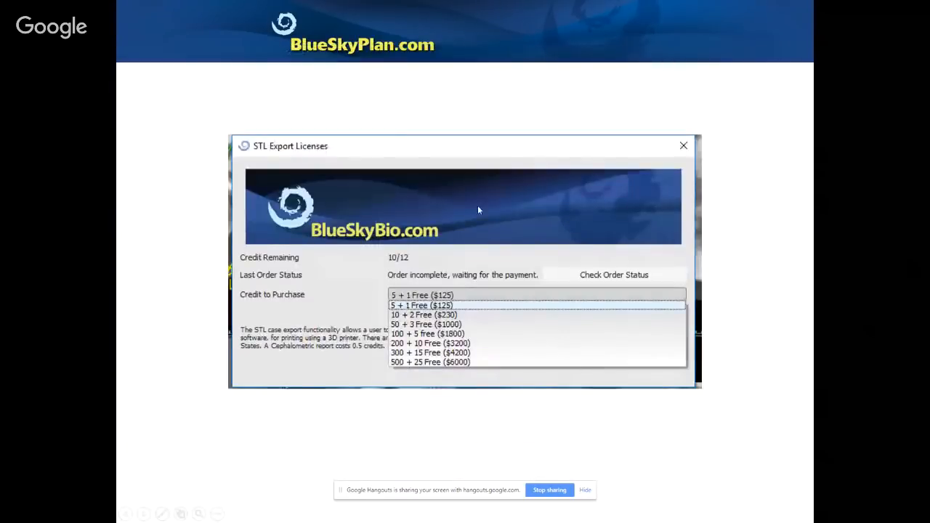
key(Right)
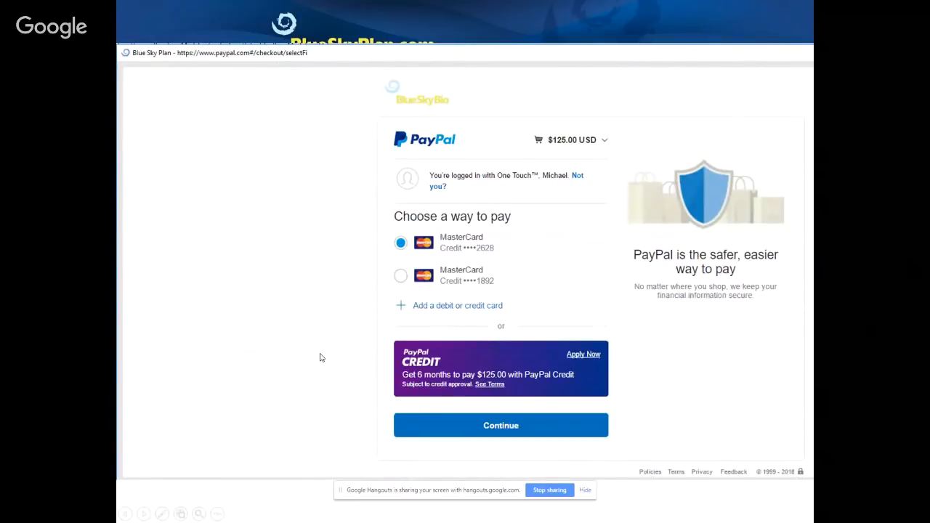
key(Right)
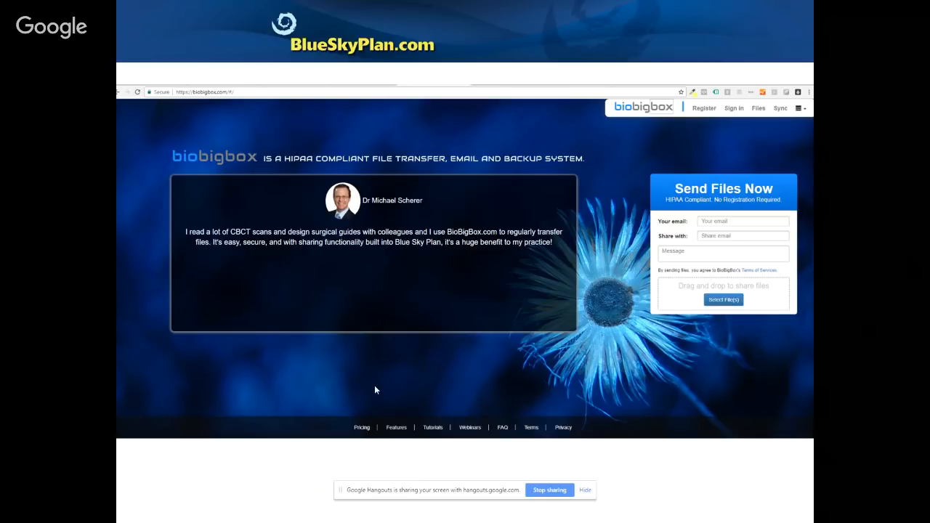
Move between the biobigbox slides and settle on the HIPAA Compliant Digital Solution Suite slide
click(189, 370)
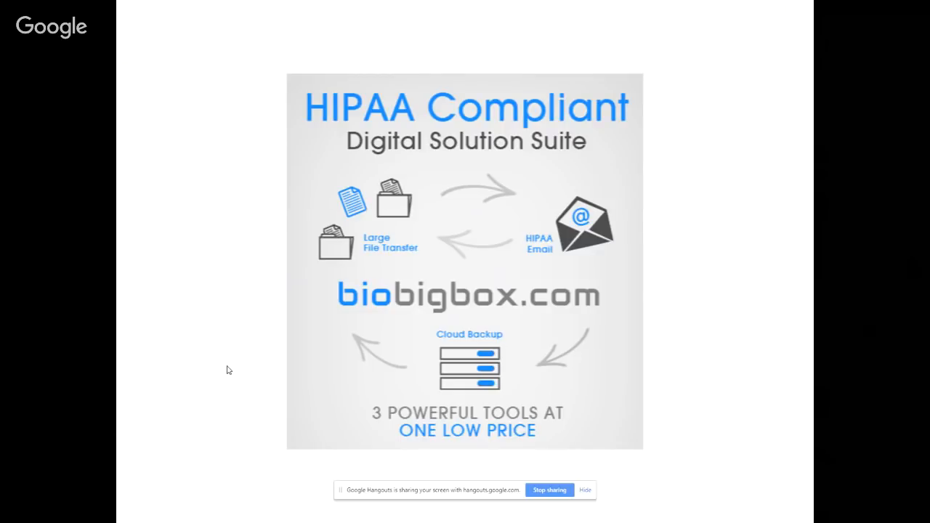
key(Right)
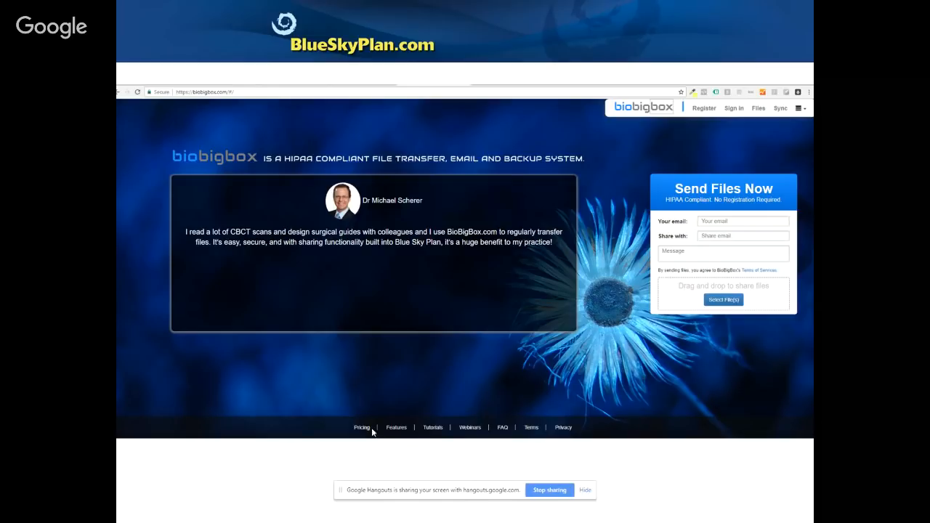
click(315, 463)
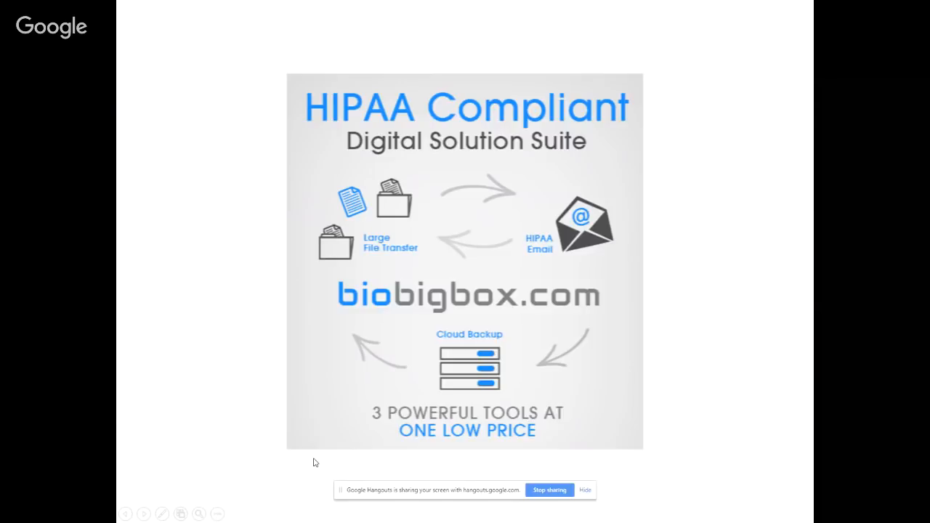
click(862, 241)
key(Left)
End the PowerPoint show and bring Blue Sky Plan to the front, maximized
right_click(912, 36)
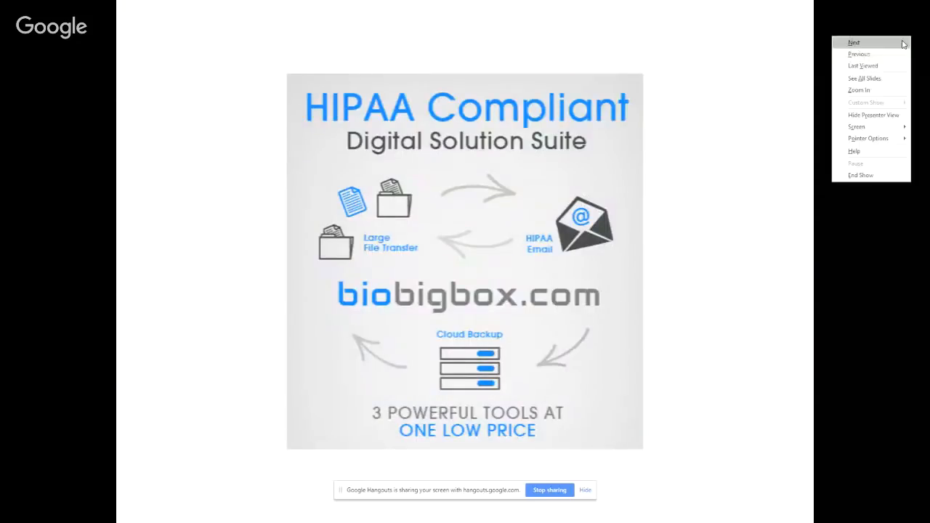
click(861, 175)
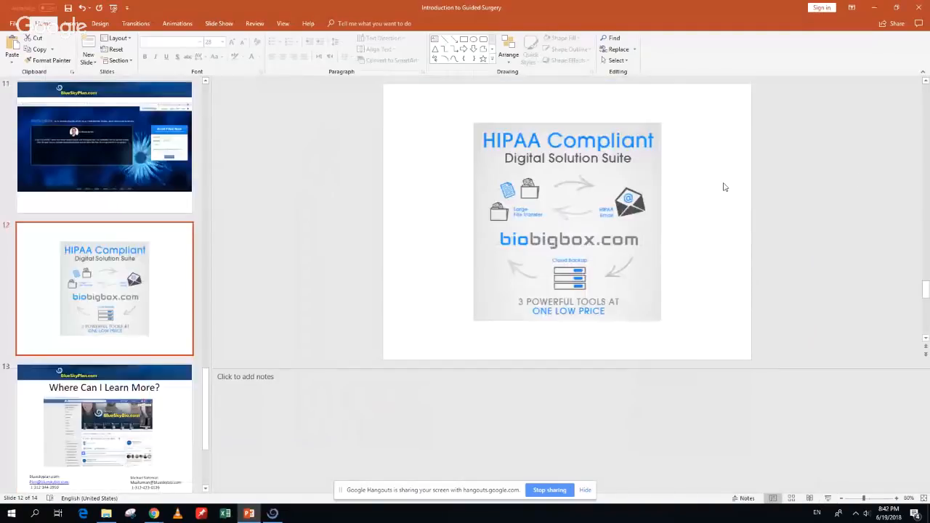
click(272, 514)
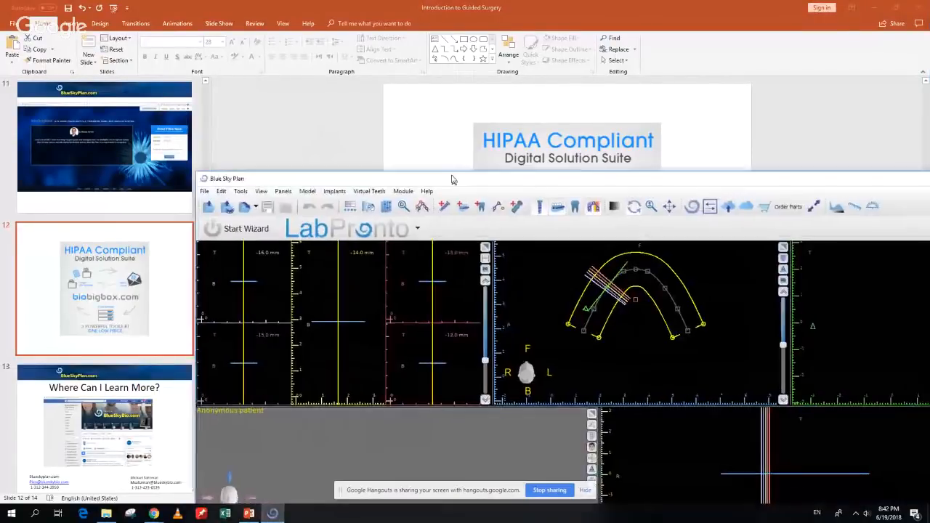
double_click(452, 180)
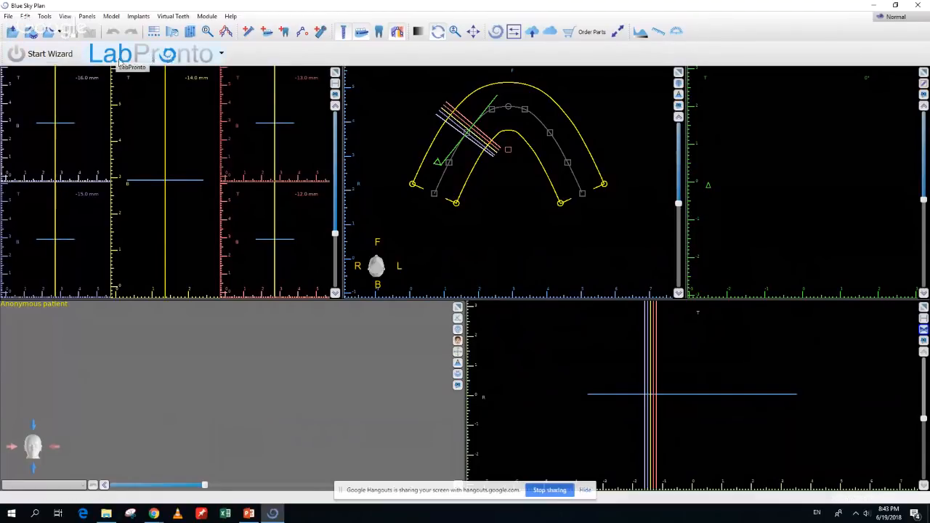
Check the LabPronto options without choosing one, then start the Surgical Guide Wizard (Model STL)
click(222, 55)
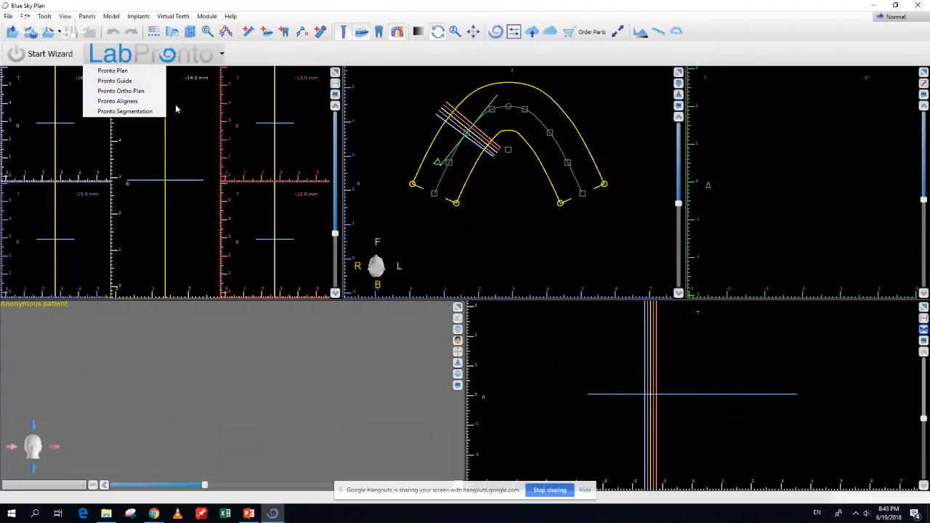
click(125, 9)
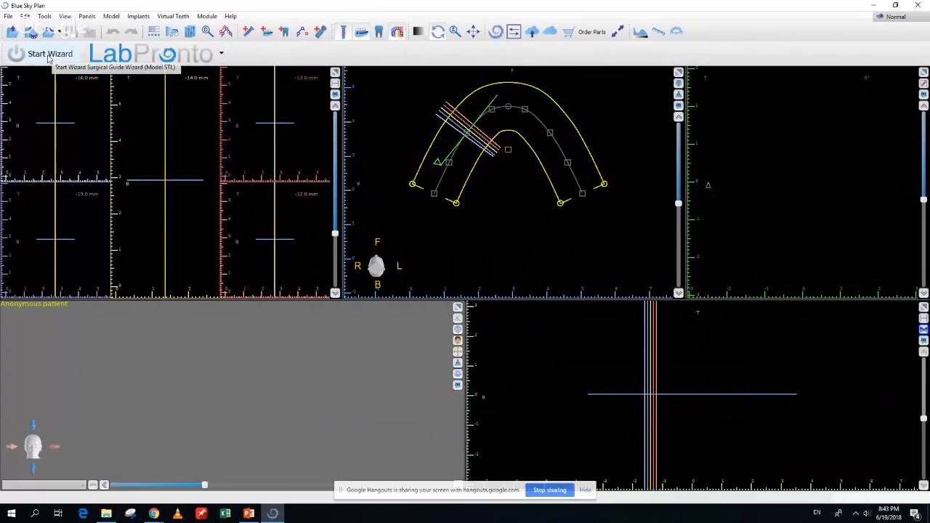
click(48, 57)
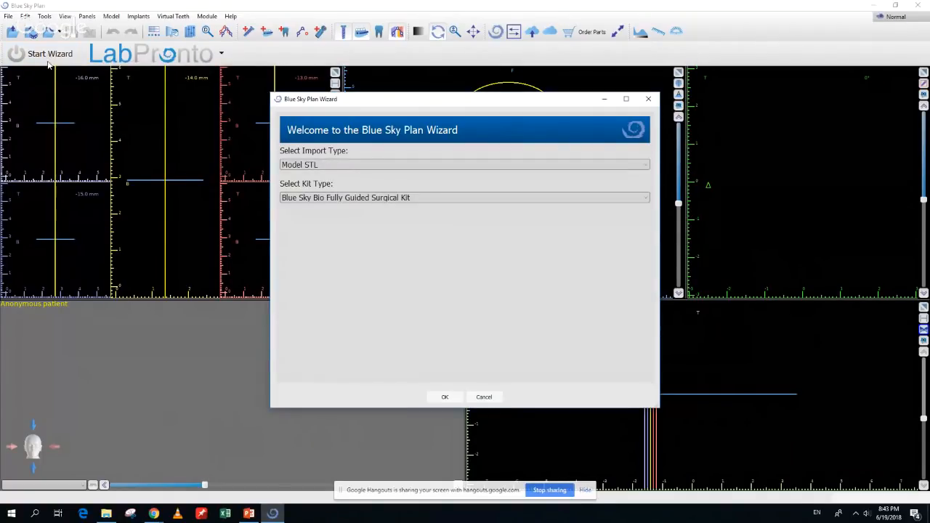
click(344, 166)
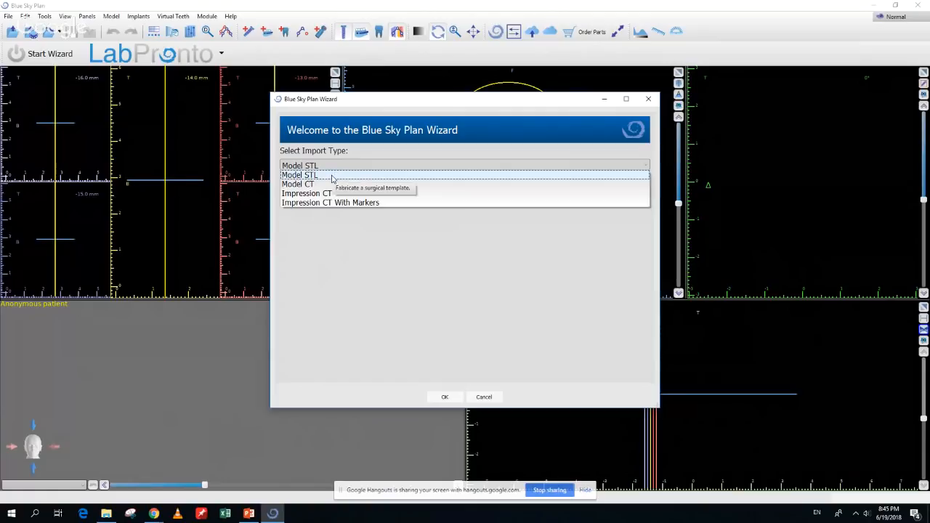
click(332, 179)
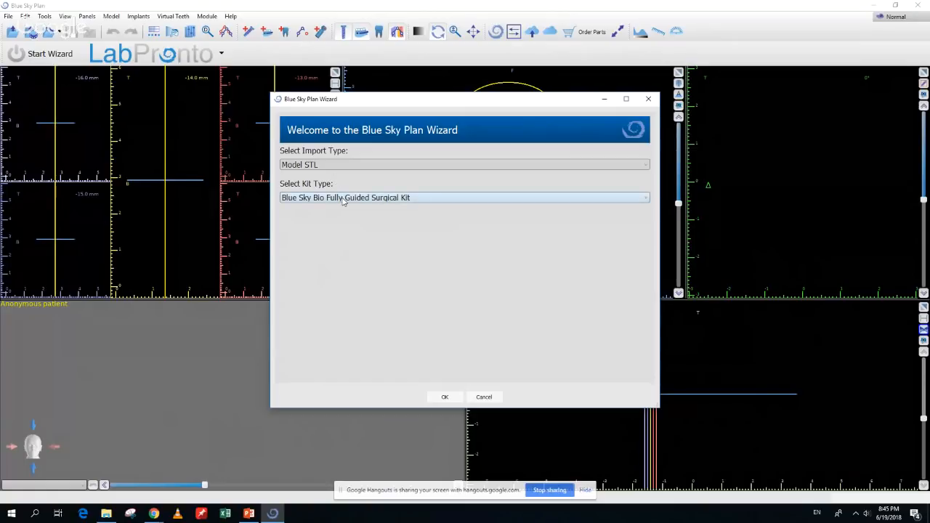
click(306, 202)
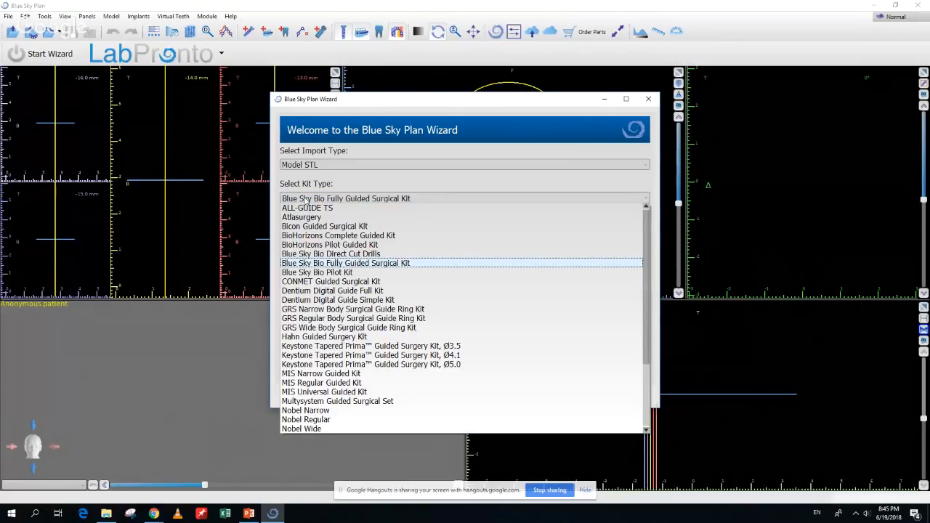
scroll(367, 271, down, 1)
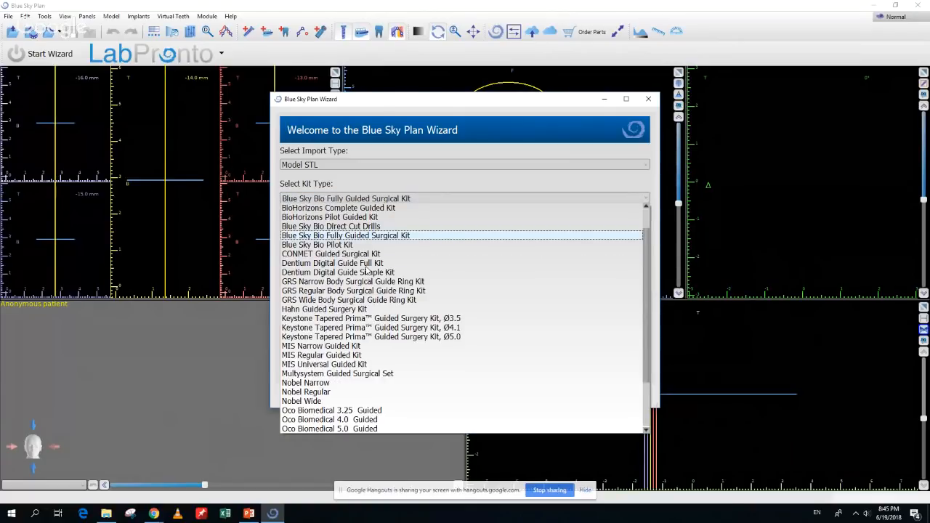
scroll(366, 270, up, 1)
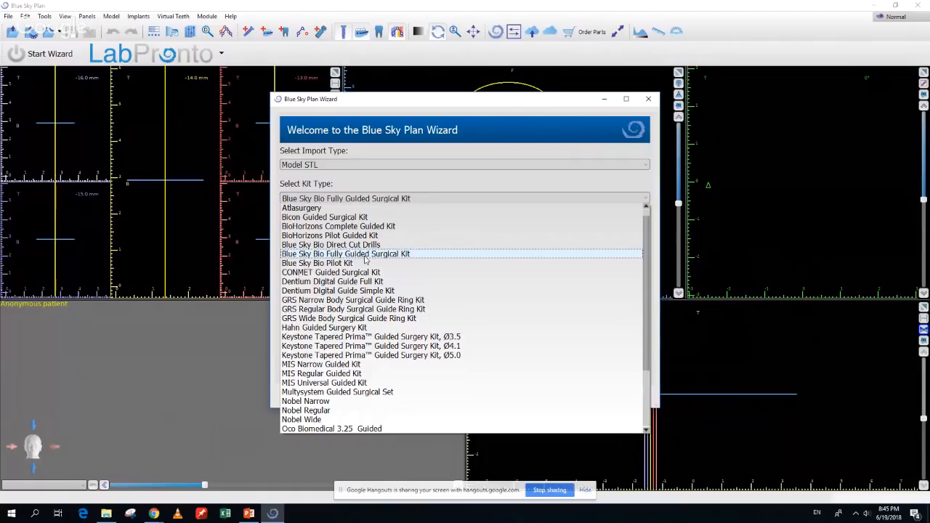
click(366, 256)
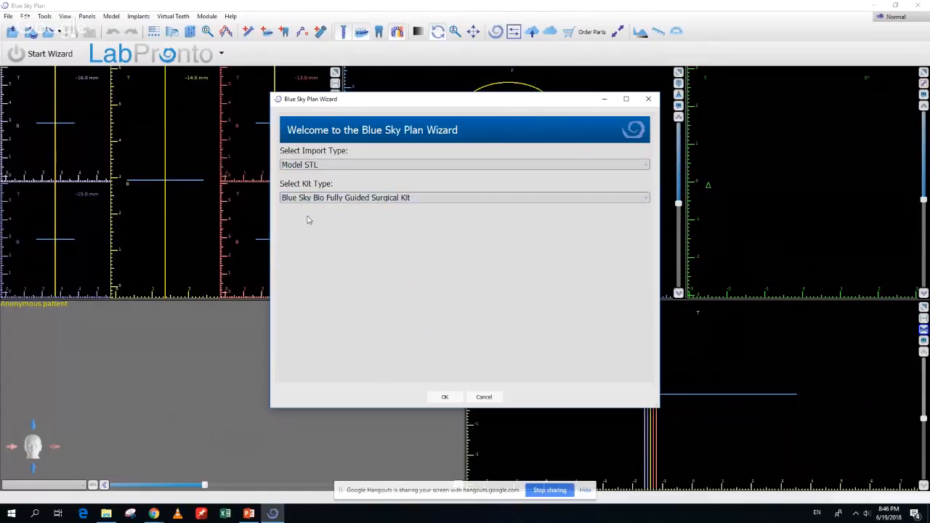
Confirm the wizard settings and load PatientCTforModelSTLWizard.zip from Desktop > case 1
click(445, 398)
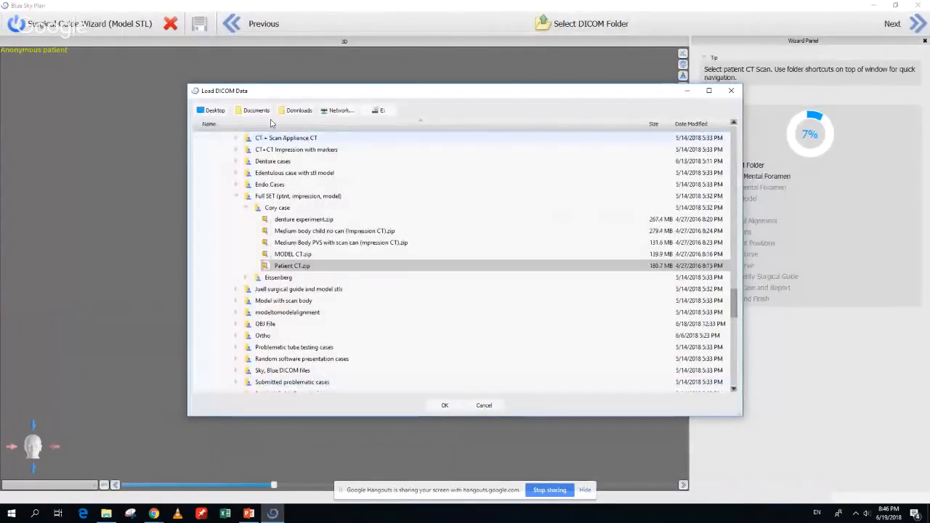
click(216, 111)
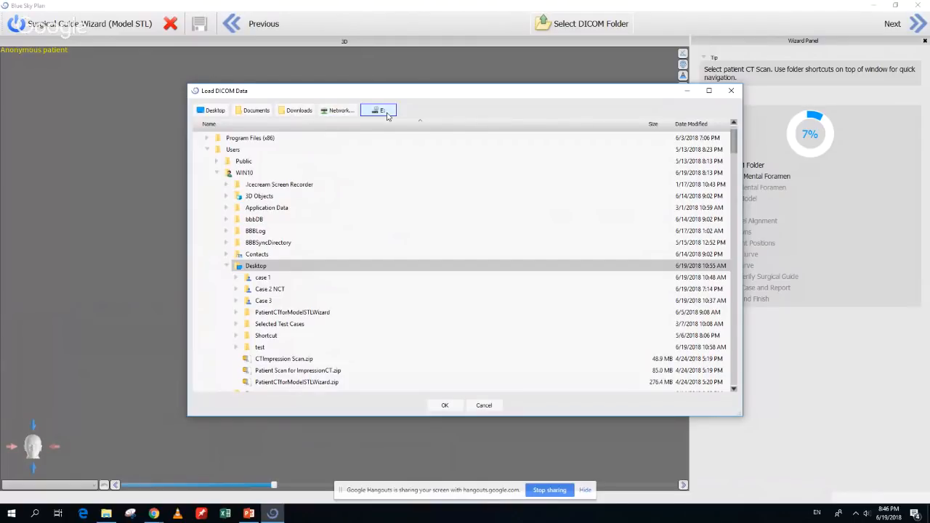
click(236, 279)
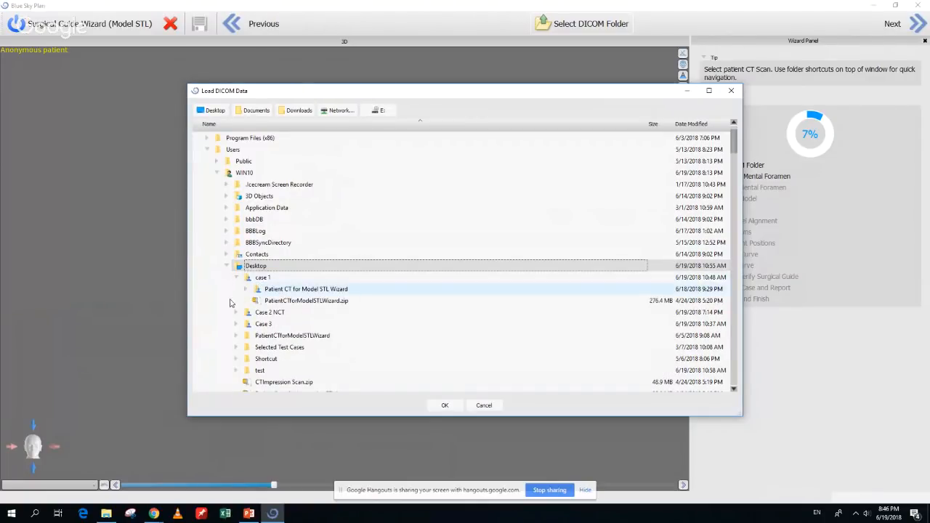
click(284, 304)
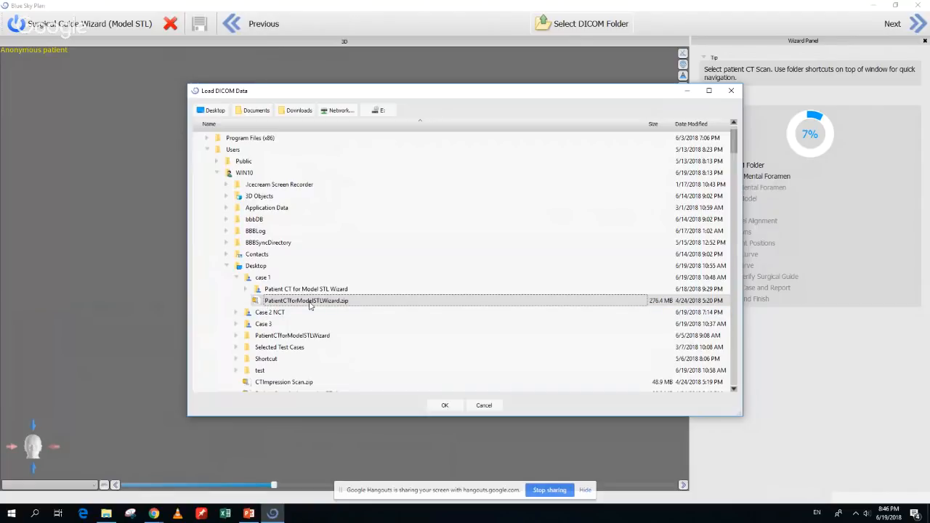
click(445, 407)
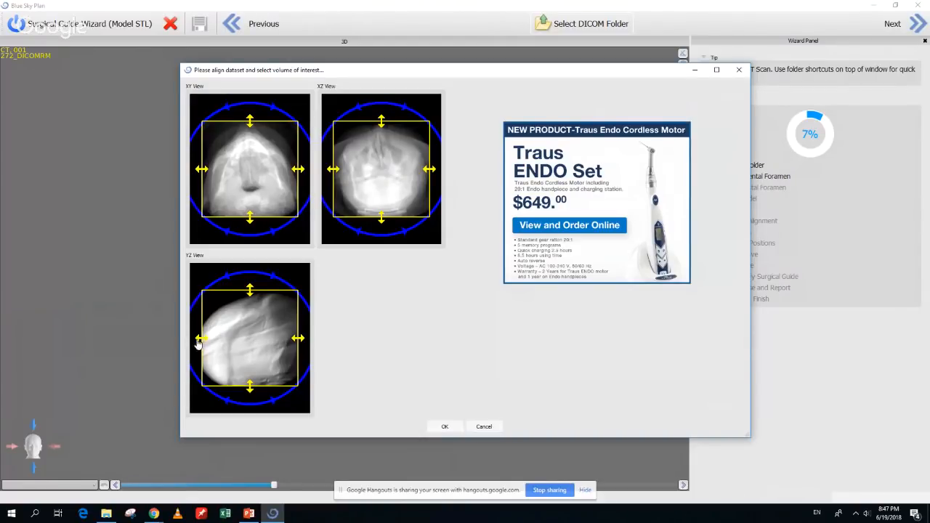
Crop the volume of interest at the top, left and right sides, then load the scan
drag(202, 346, 224, 347)
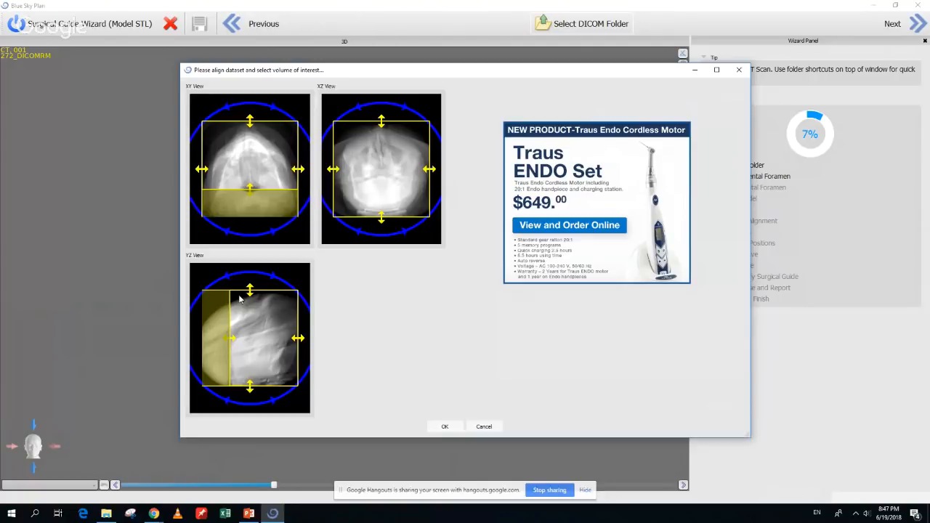
drag(250, 298, 250, 353)
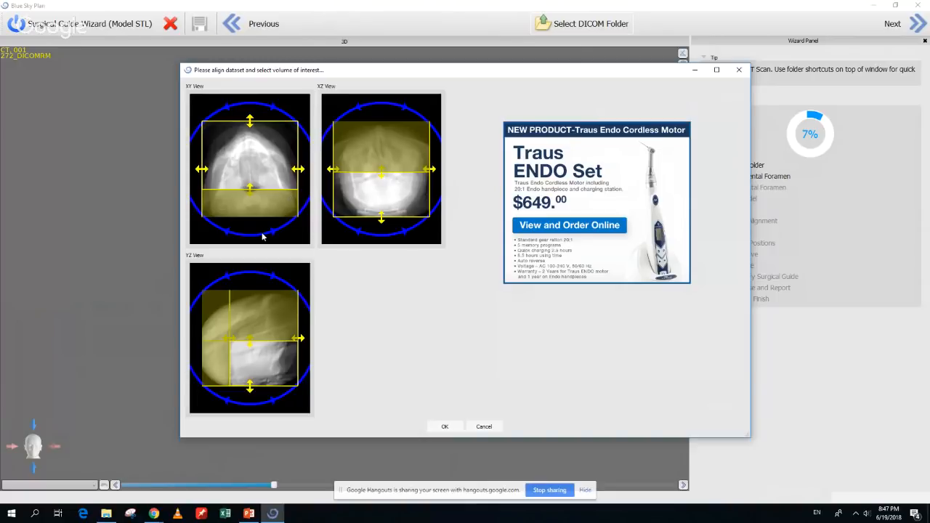
drag(433, 175, 425, 175)
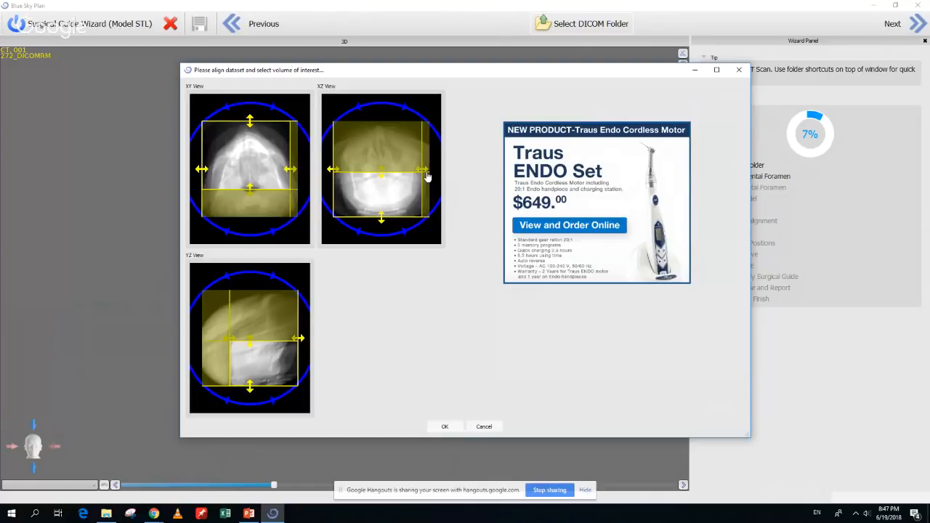
drag(333, 170, 338, 170)
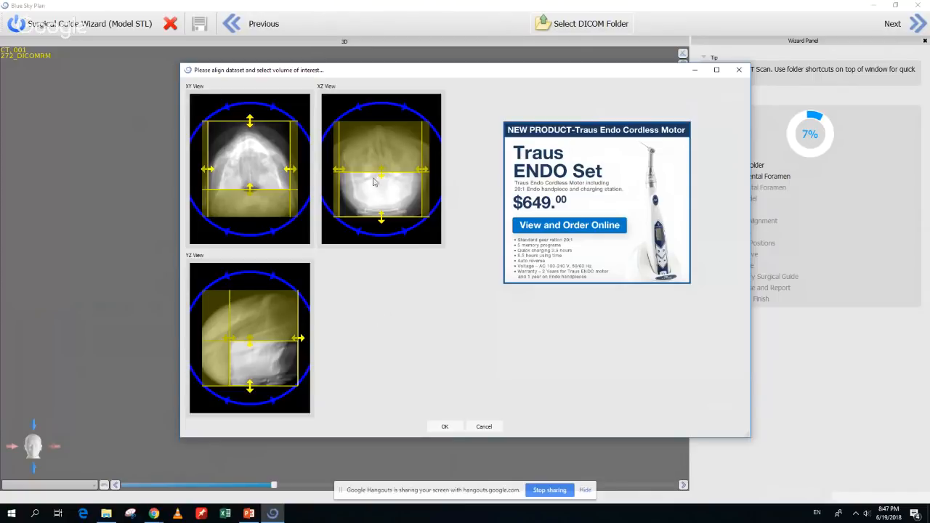
click(446, 427)
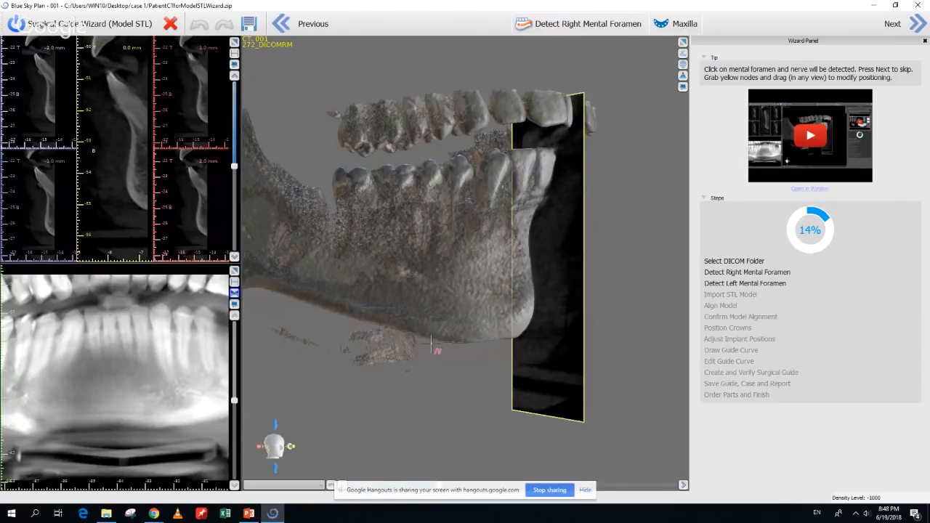
Detect the right mental foramen on the tilted 3D jaw, adjust the cross-section slice, and move to the next step
scroll(431, 341, up, 3)
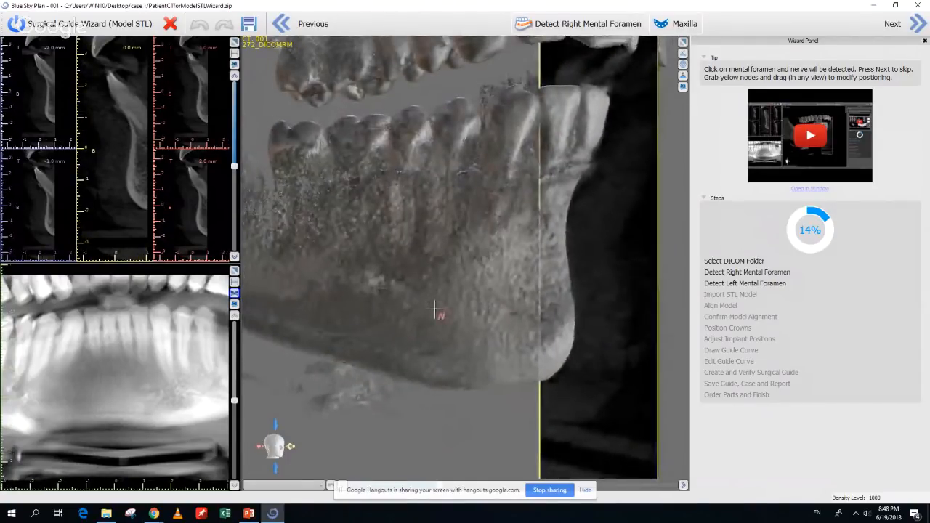
drag(435, 311, 367, 294)
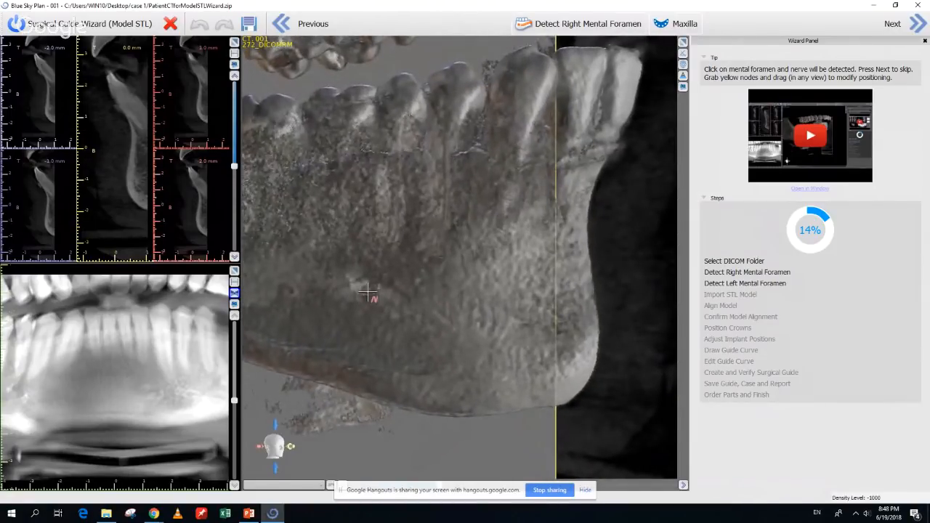
click(367, 293)
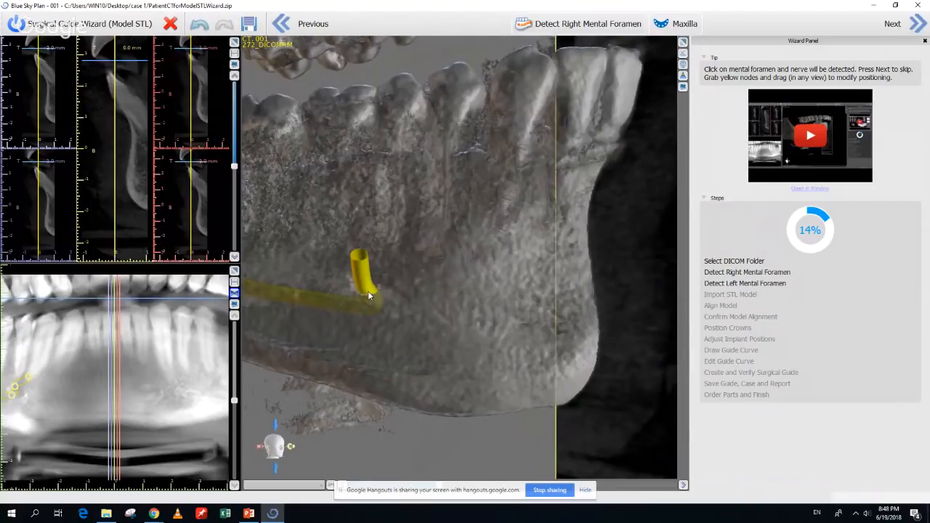
scroll(153, 372, down, 3)
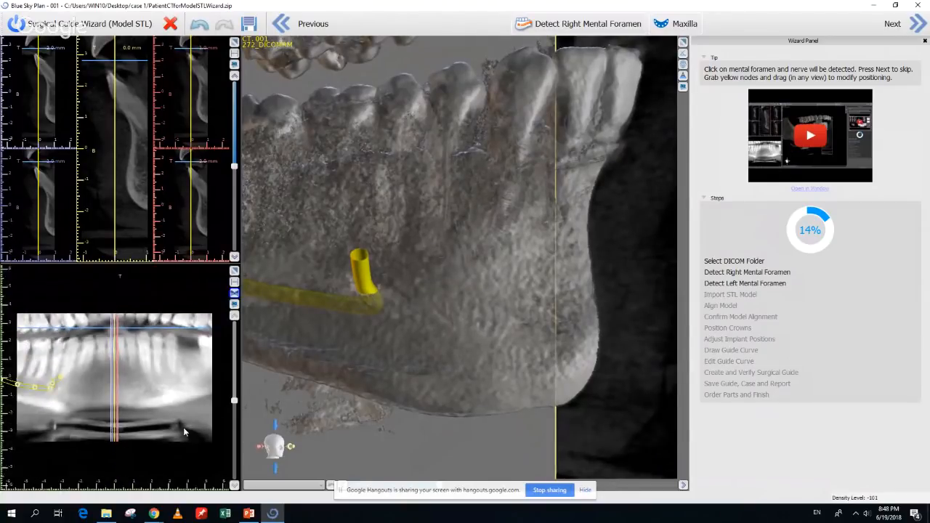
scroll(179, 418, up, 1)
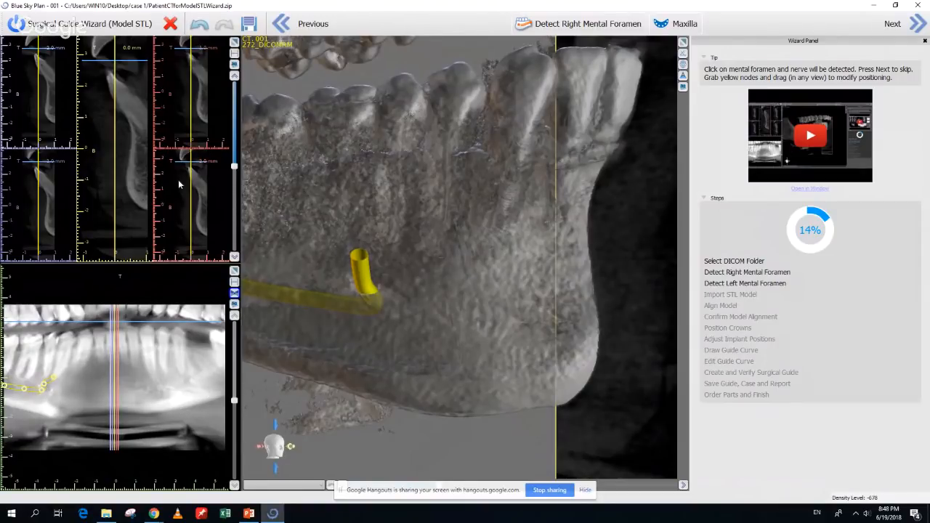
drag(233, 167, 229, 223)
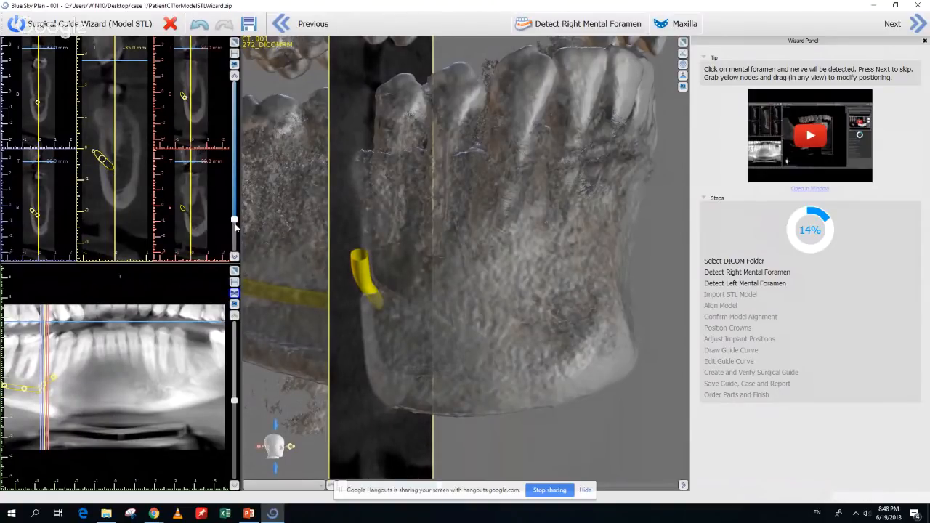
drag(235, 222, 234, 224)
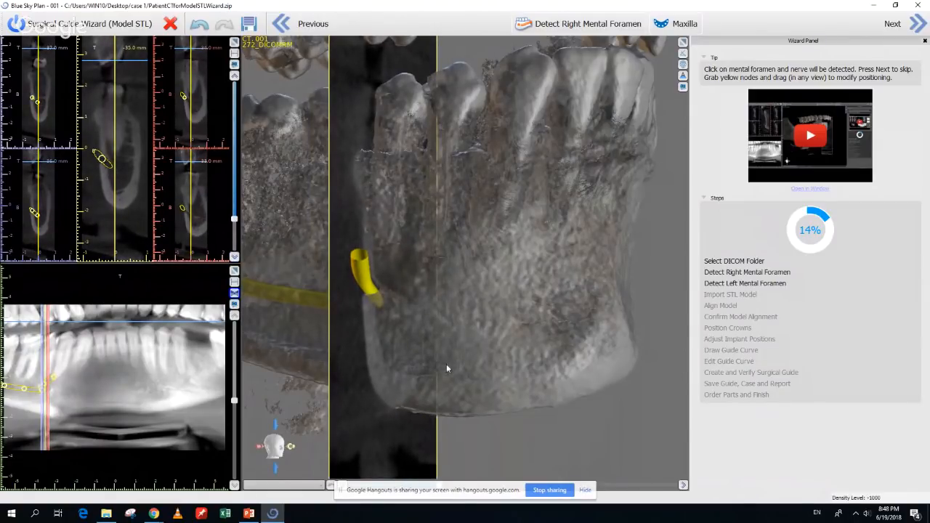
click(920, 33)
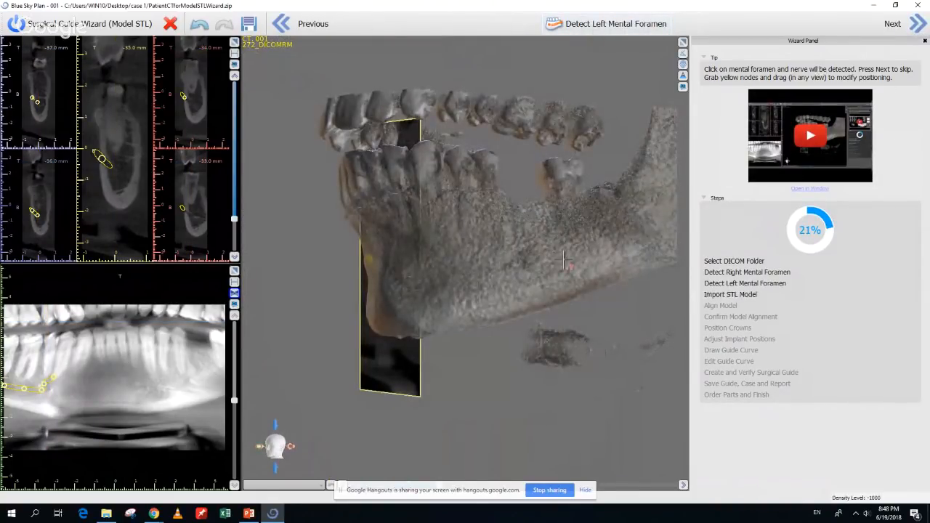
Detect the left mental foramen and nerve, keep the existing left nerve, and rotate to inspect it
scroll(564, 263, up, 5)
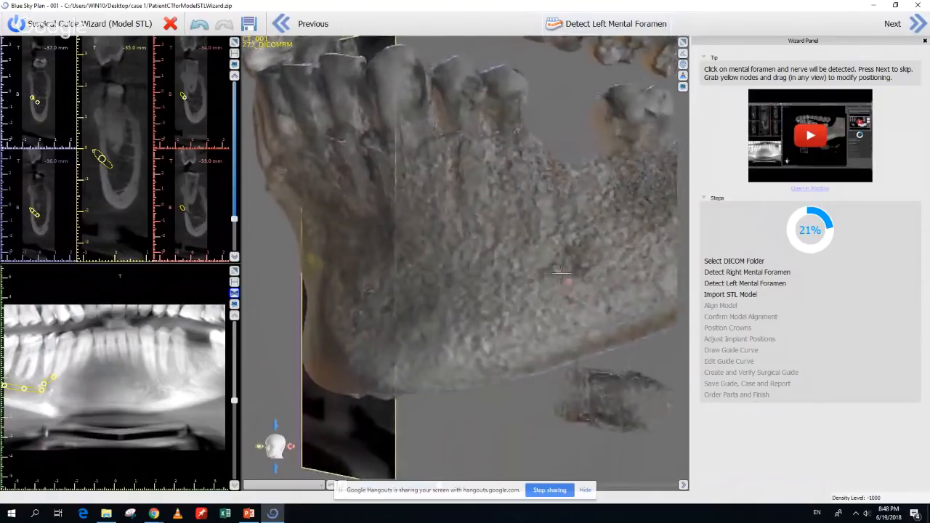
click(563, 276)
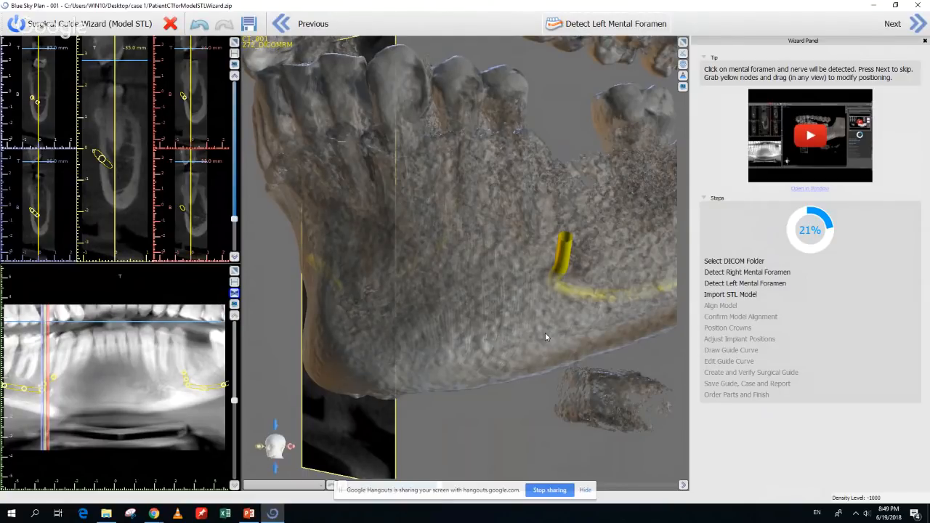
click(579, 29)
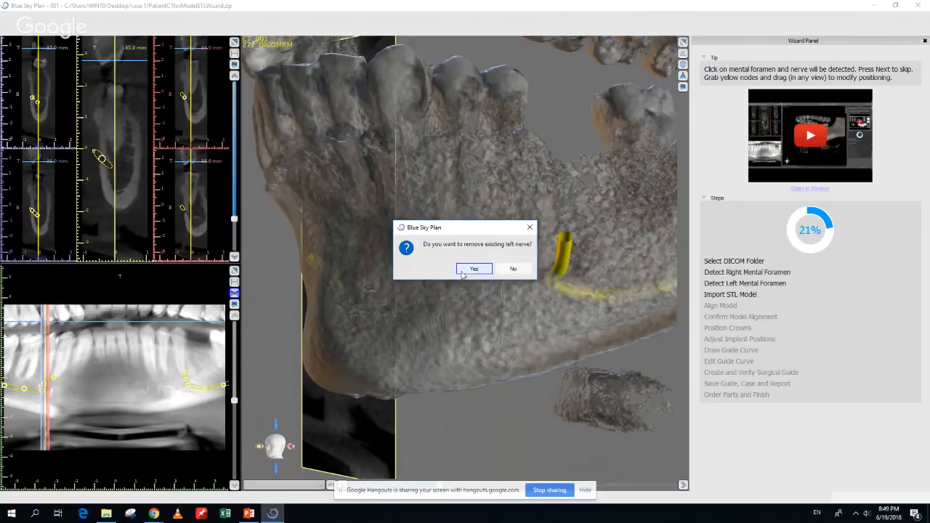
click(511, 270)
drag(538, 369, 476, 322)
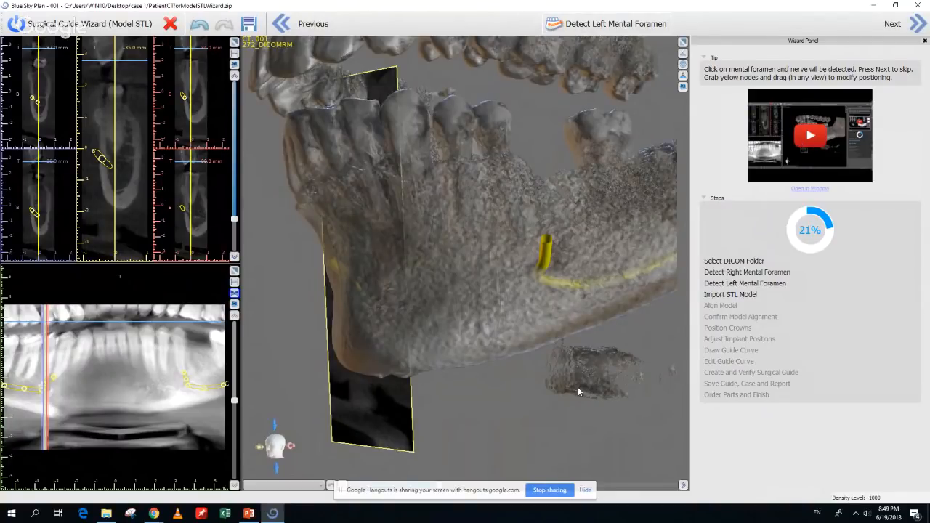
mouse_move(578, 388)
mouse_down()
mouse_move(568, 377)
mouse_move(591, 392)
mouse_up()
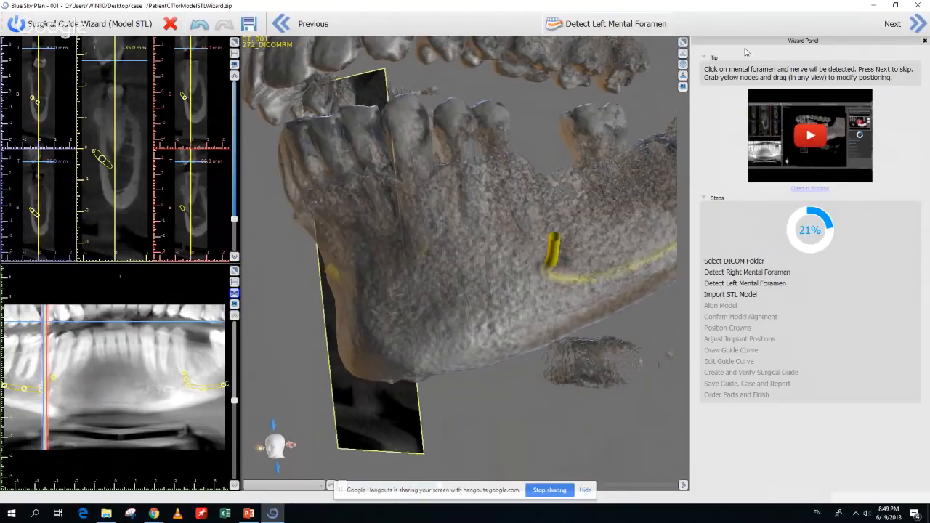
Import STL Model Lower.stl from Desktop > case 1 after previewing the full arch
click(916, 26)
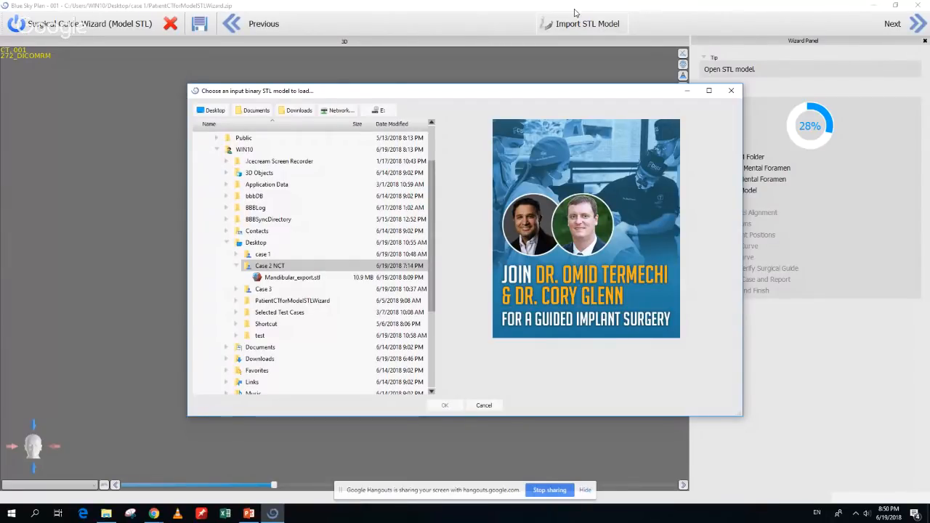
click(236, 254)
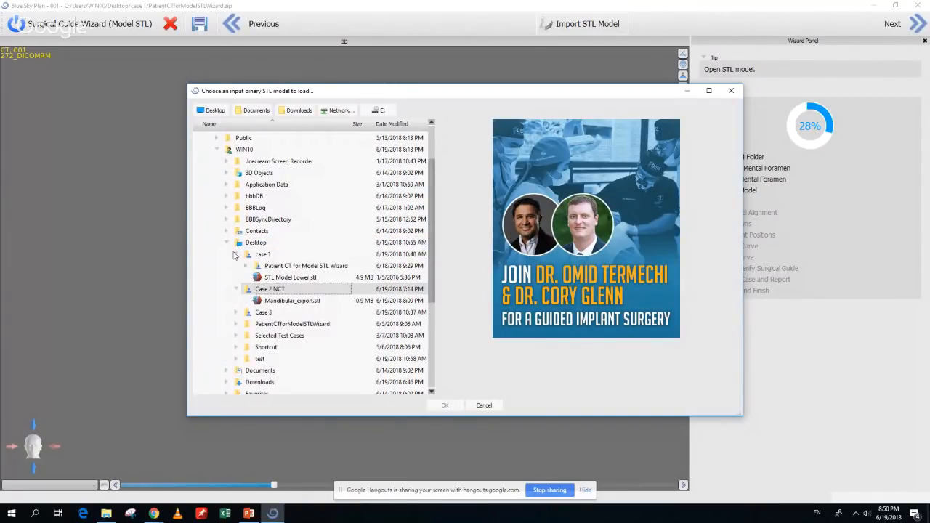
click(280, 278)
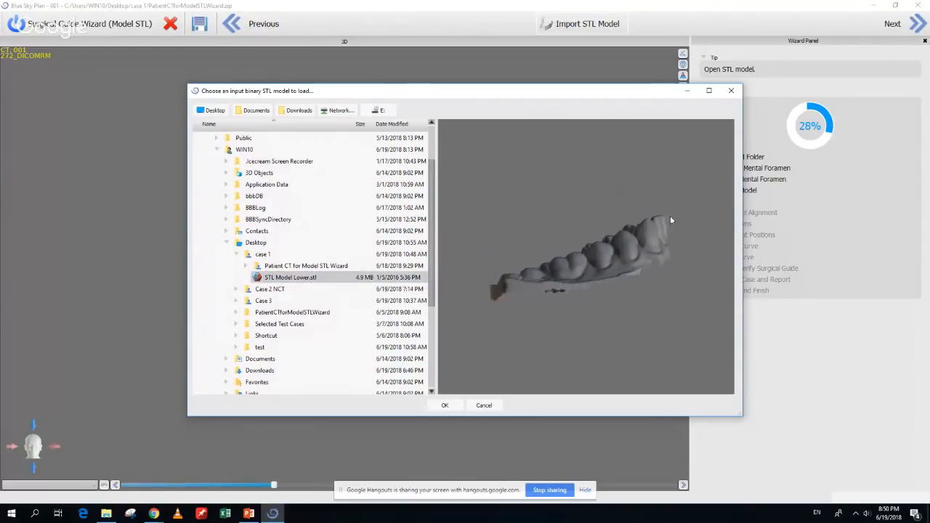
drag(670, 216, 542, 327)
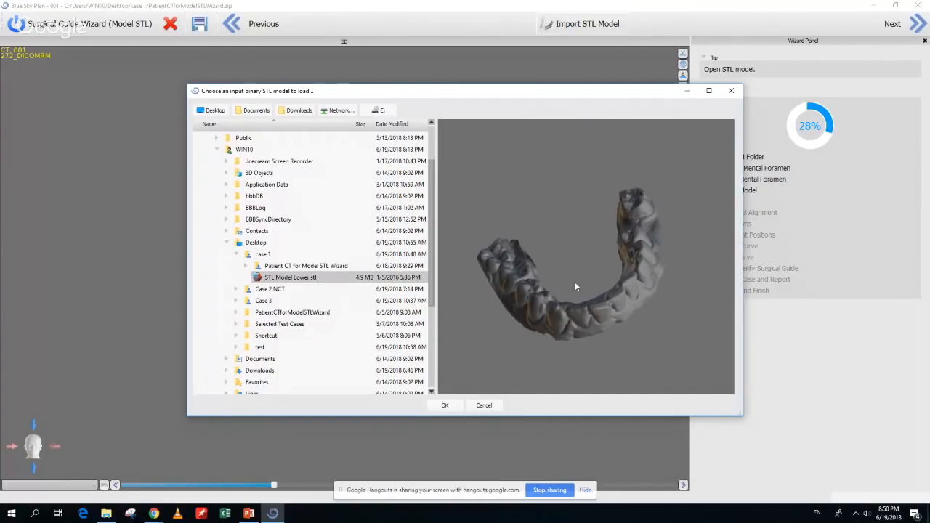
click(445, 406)
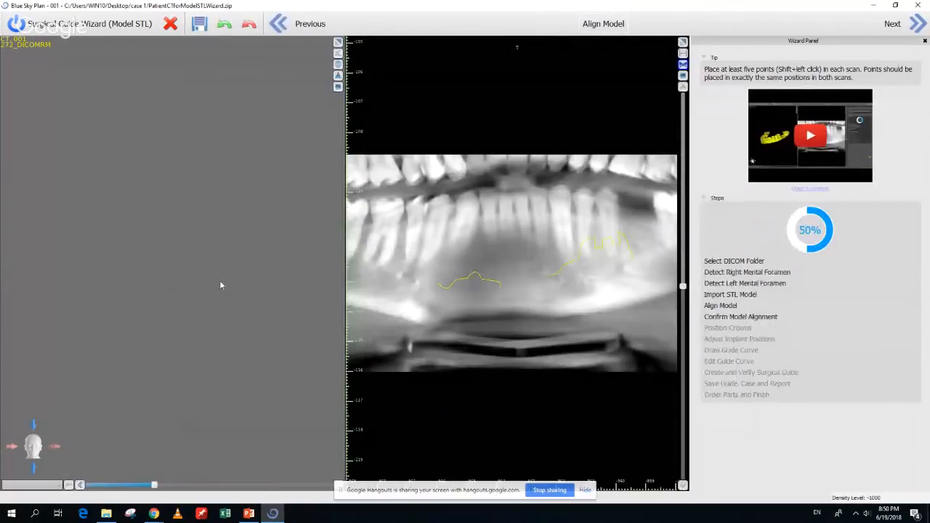
drag(152, 234, 61, 351)
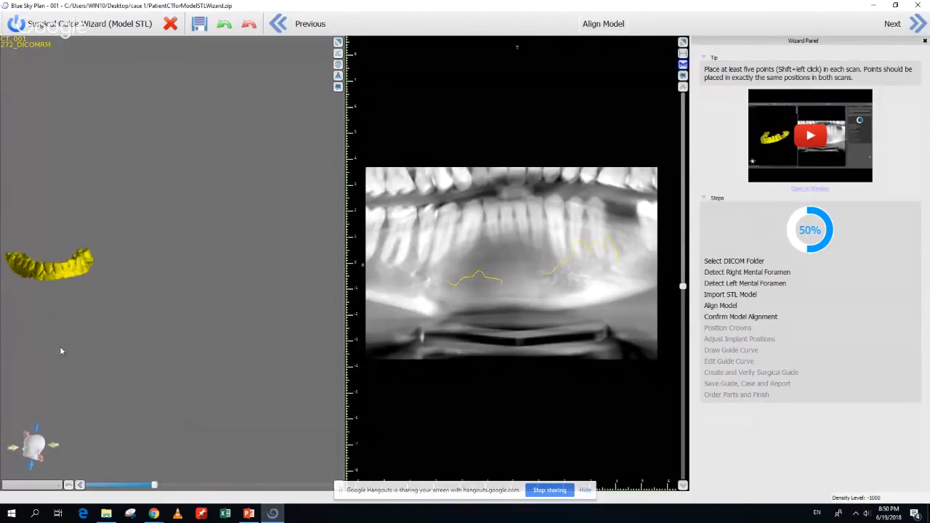
drag(73, 310, 195, 323)
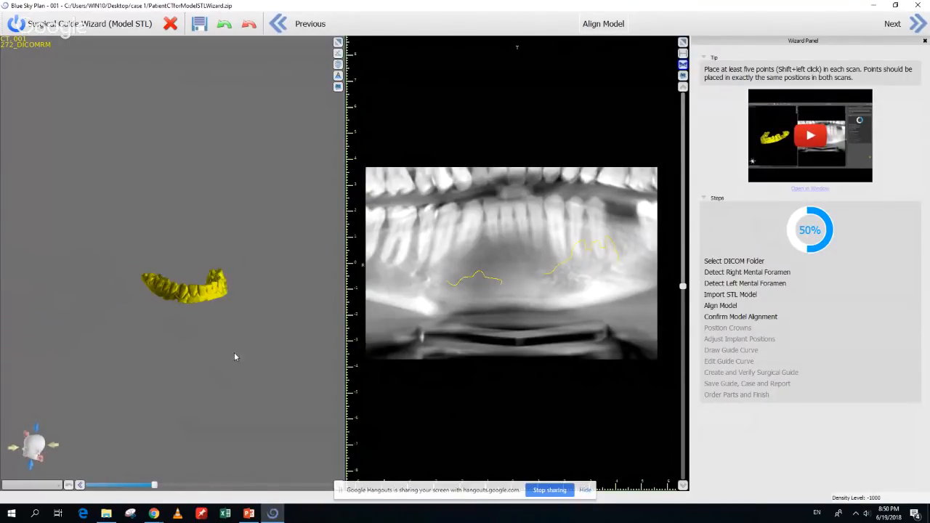
drag(234, 351, 264, 311)
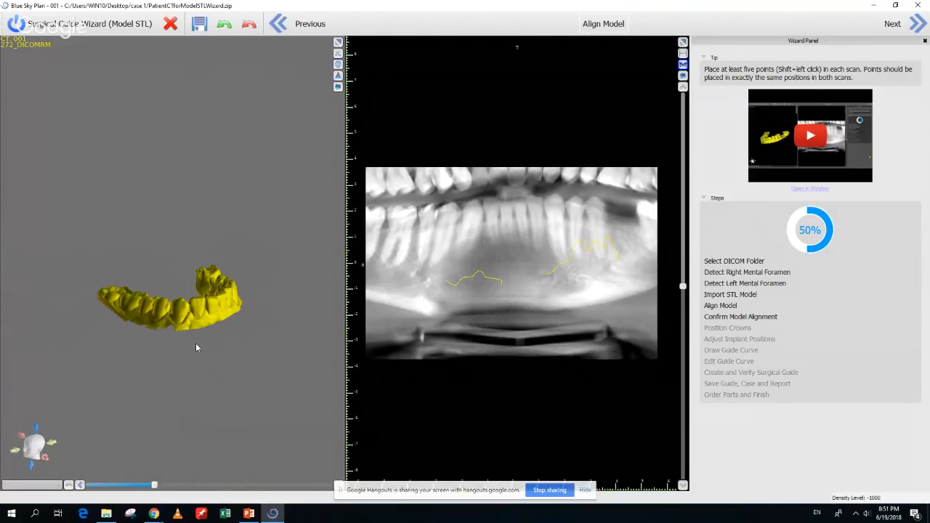
drag(195, 345, 214, 353)
right_drag(214, 349, 196, 308)
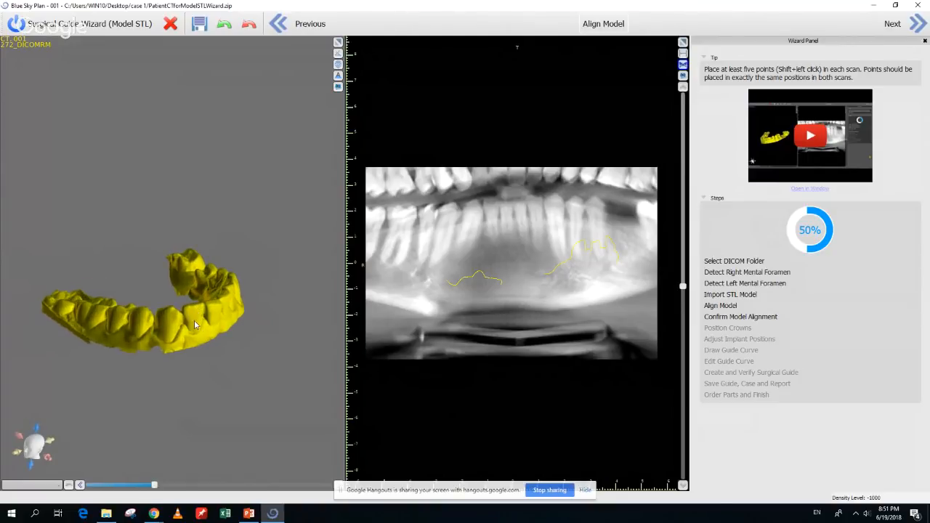
mouse_move(178, 344)
mouse_down()
mouse_move(191, 341)
mouse_move(172, 343)
mouse_up()
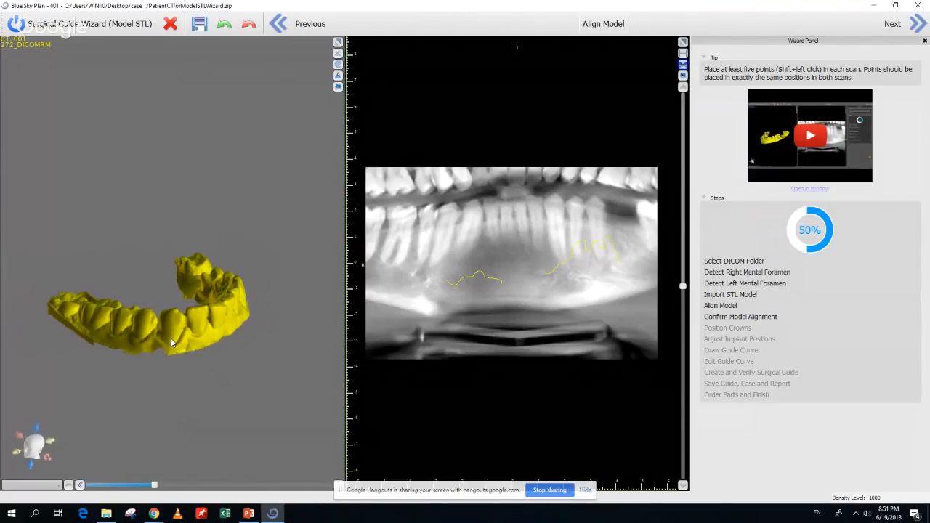
middle_drag(172, 343, 226, 337)
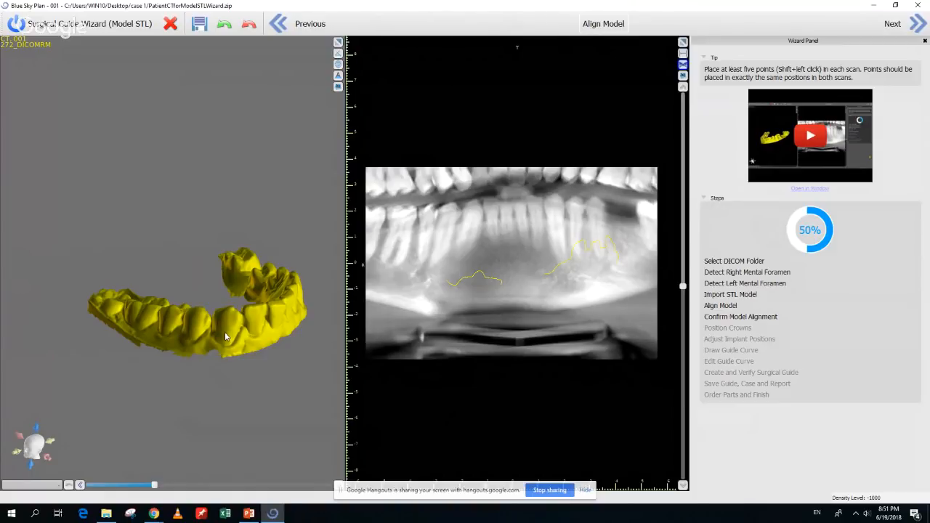
drag(224, 331, 134, 382)
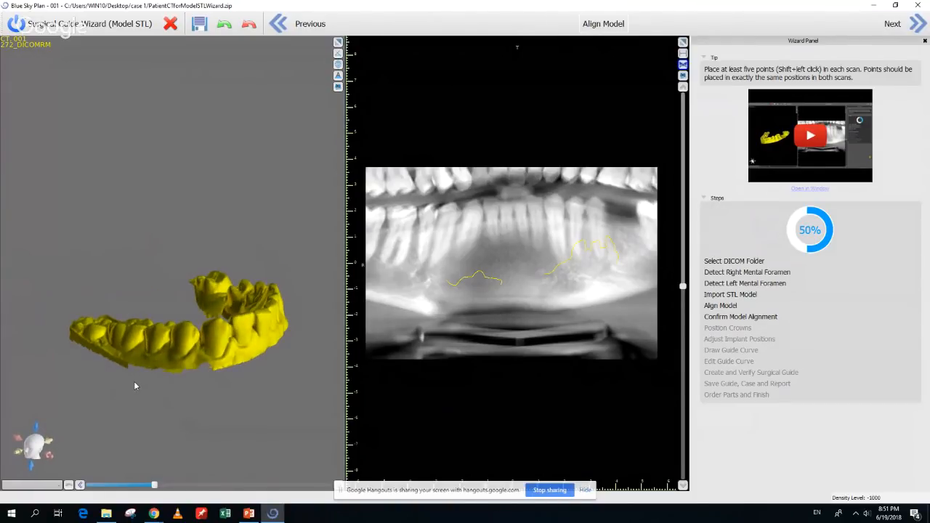
Place the first five green alignment points on neighbouring teeth of the yellow model
shift+click(93, 331)
drag(126, 341, 104, 351)
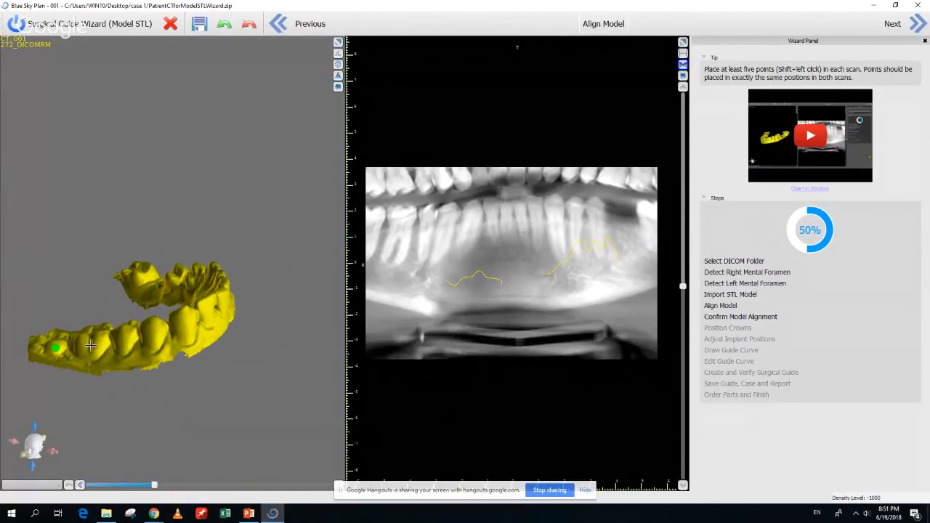
shift+click(90, 346)
shift+click(125, 339)
shift+click(152, 333)
drag(243, 364, 197, 355)
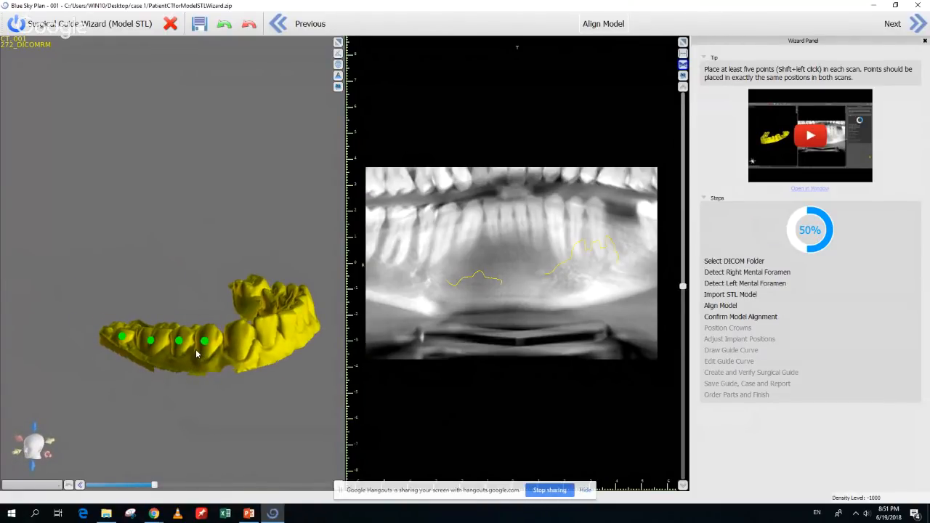
shift+click(239, 336)
Add green alignment points on the remaining teeth around the arch through the last back tooth
middle_drag(315, 365, 258, 380)
drag(258, 380, 227, 370)
middle_drag(240, 375, 189, 342)
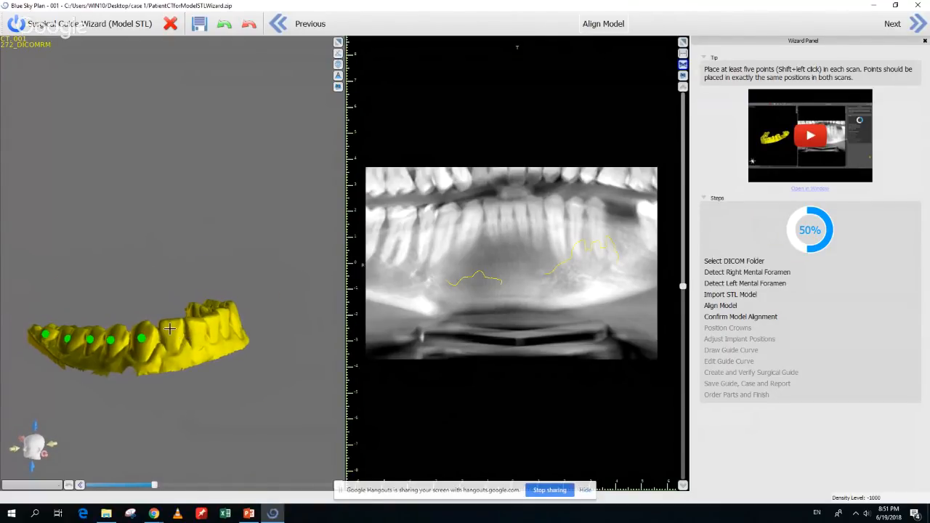
shift+click(170, 329)
shift+click(194, 329)
drag(254, 323, 164, 347)
drag(283, 355, 106, 364)
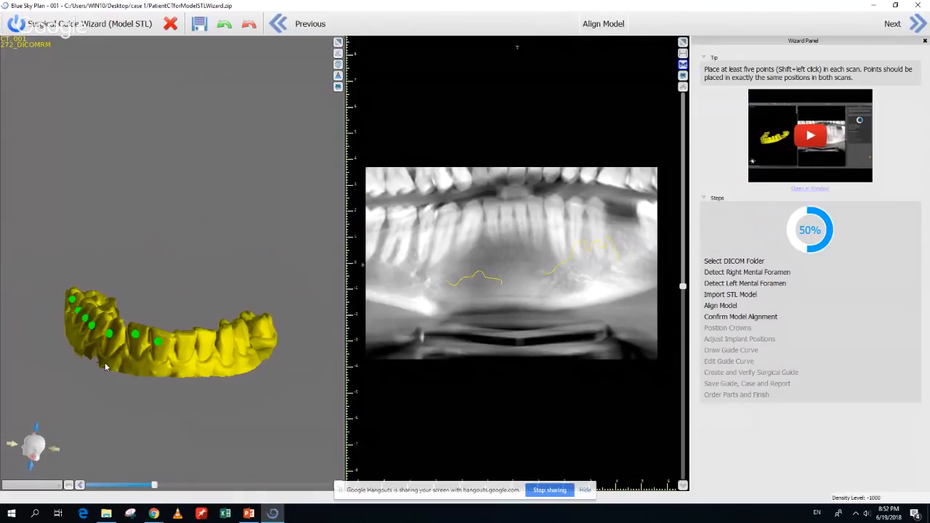
shift+click(184, 343)
shift+click(205, 342)
drag(243, 345, 175, 346)
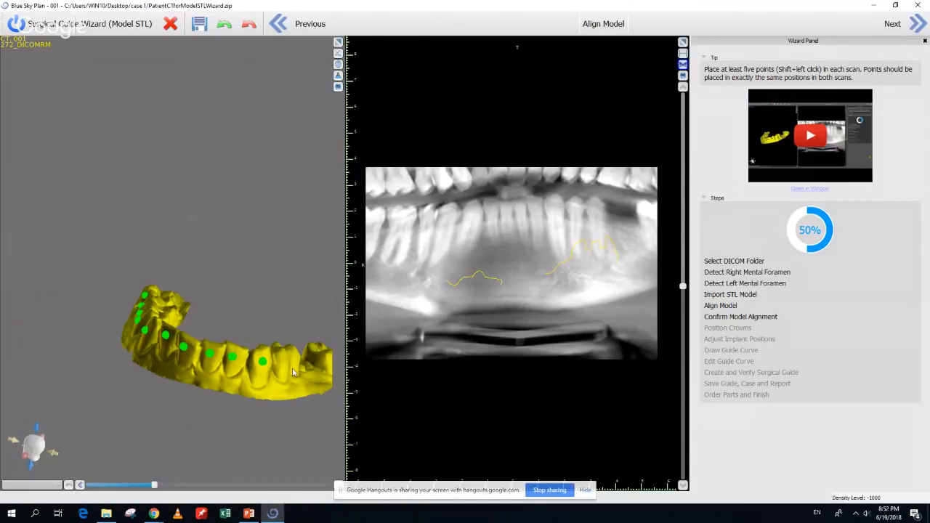
drag(269, 365, 223, 360)
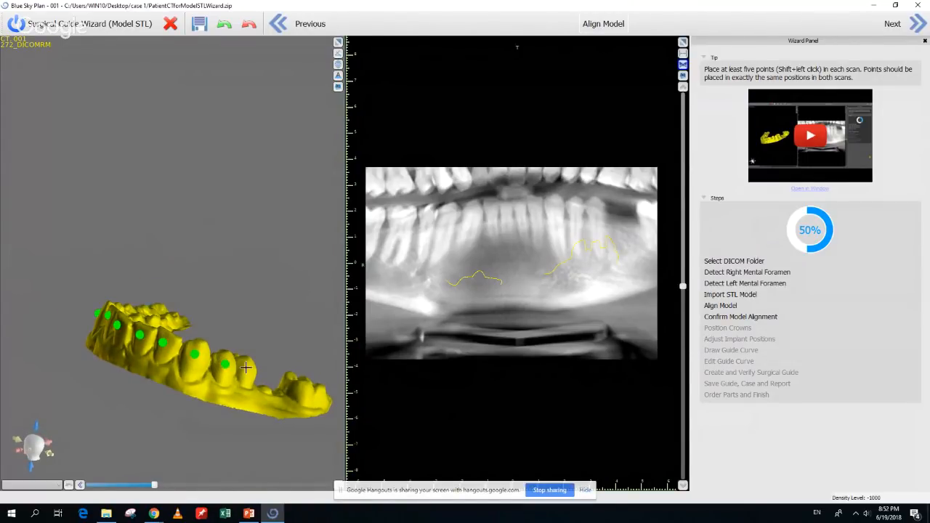
shift+click(247, 368)
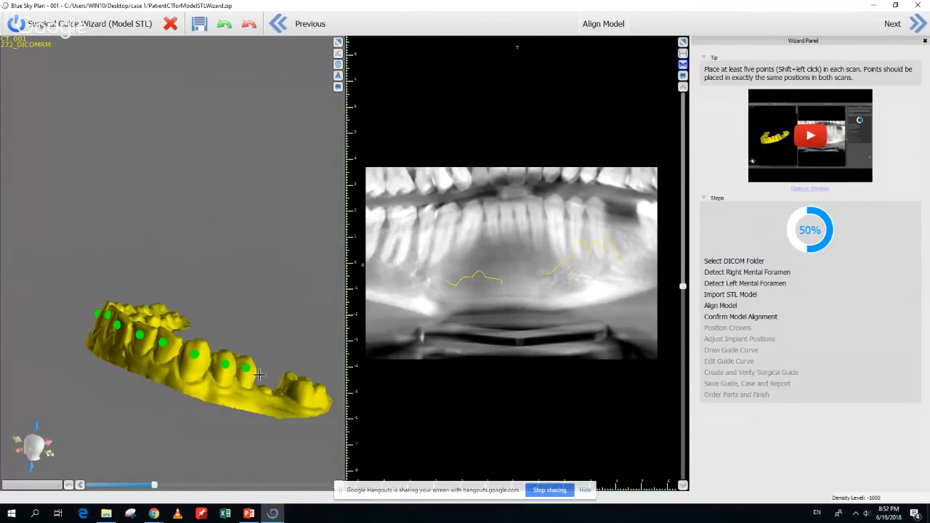
shift+click(313, 394)
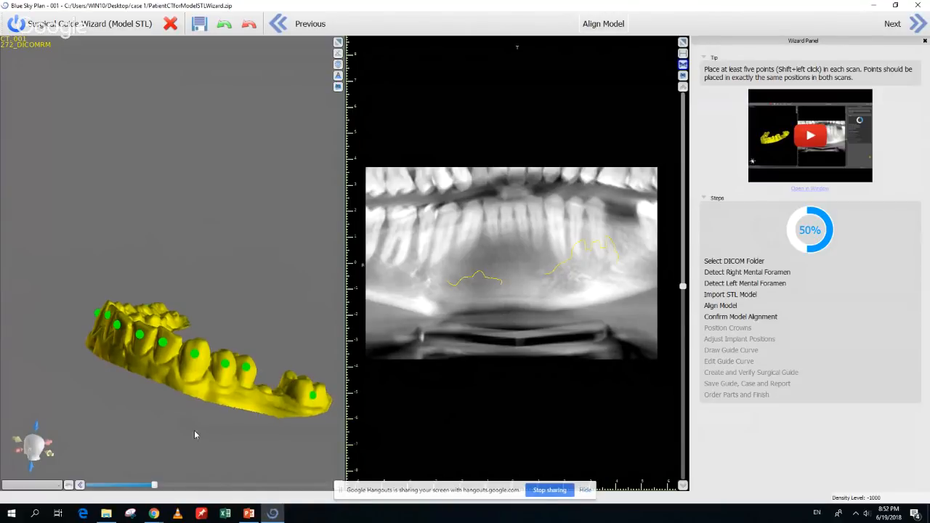
drag(194, 434, 228, 435)
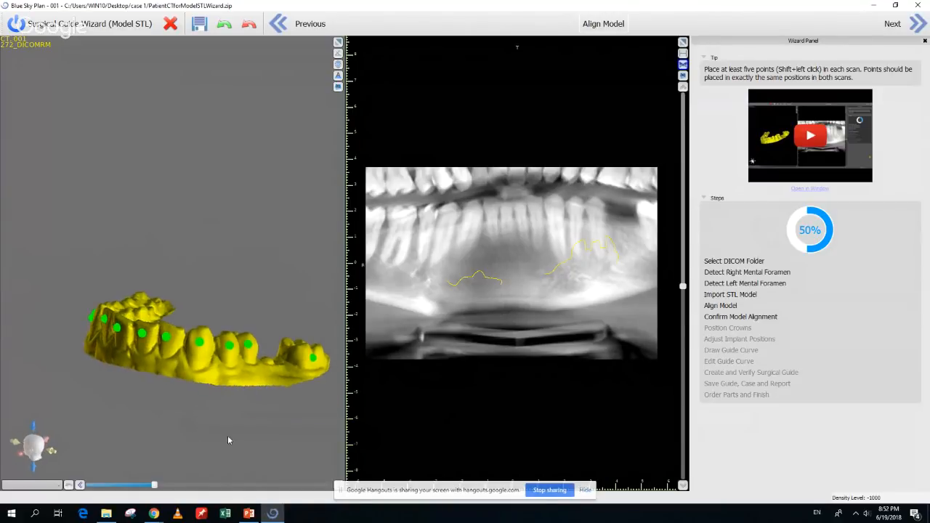
Place thirteen red points across the panoramic CT teeth, ending on the molar
shift+click(369, 219)
shift+click(401, 219)
shift+click(430, 217)
shift+click(445, 213)
shift+click(474, 211)
shift+click(492, 210)
shift+click(506, 210)
shift+click(522, 210)
shift+click(535, 207)
shift+click(552, 207)
shift+click(577, 207)
shift+click(596, 210)
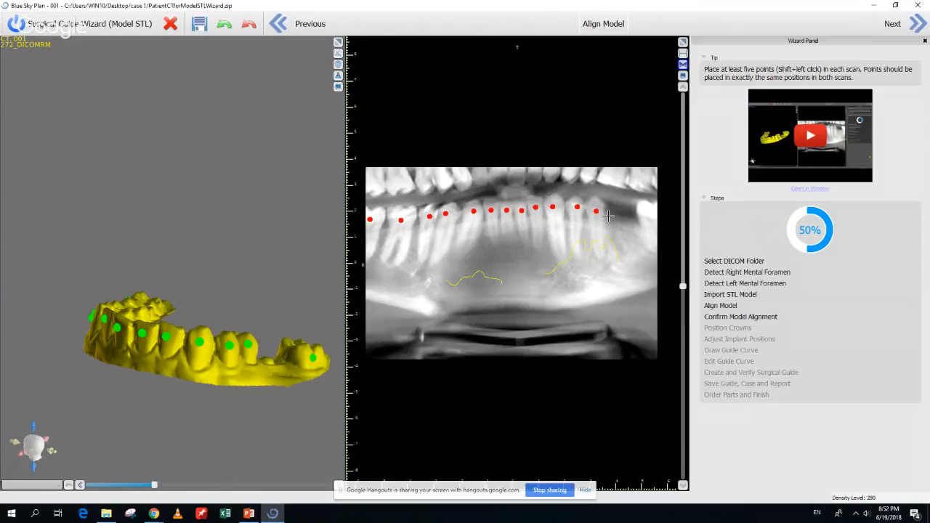
shift+click(648, 215)
Rotate the 3D model to compare its green points with the red CT points
drag(228, 329, 185, 258)
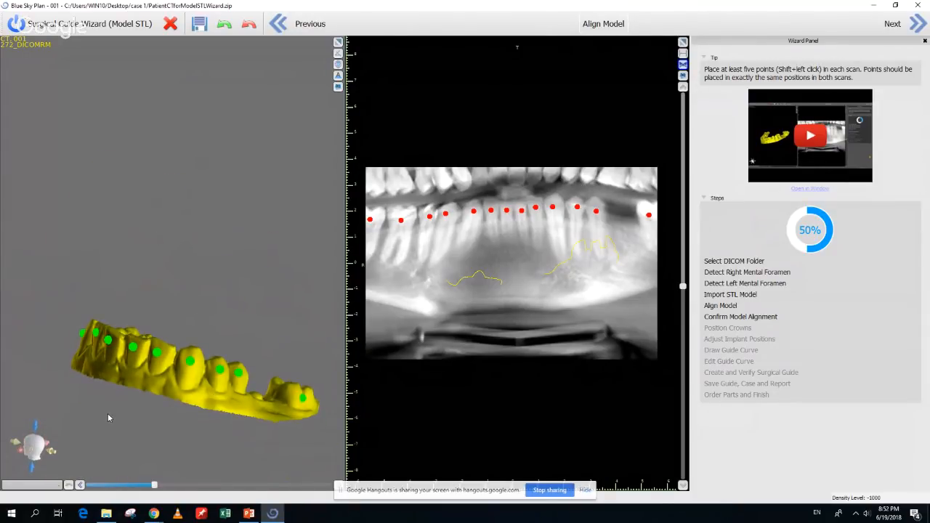
mouse_move(106, 416)
mouse_down()
mouse_move(172, 461)
mouse_move(214, 467)
mouse_move(163, 475)
mouse_move(133, 420)
mouse_move(101, 428)
mouse_up()
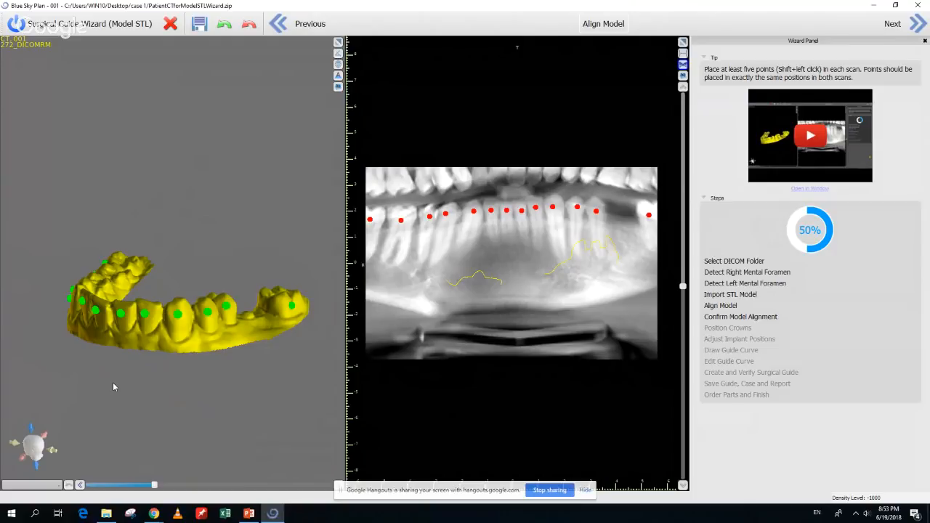
drag(113, 382, 147, 387)
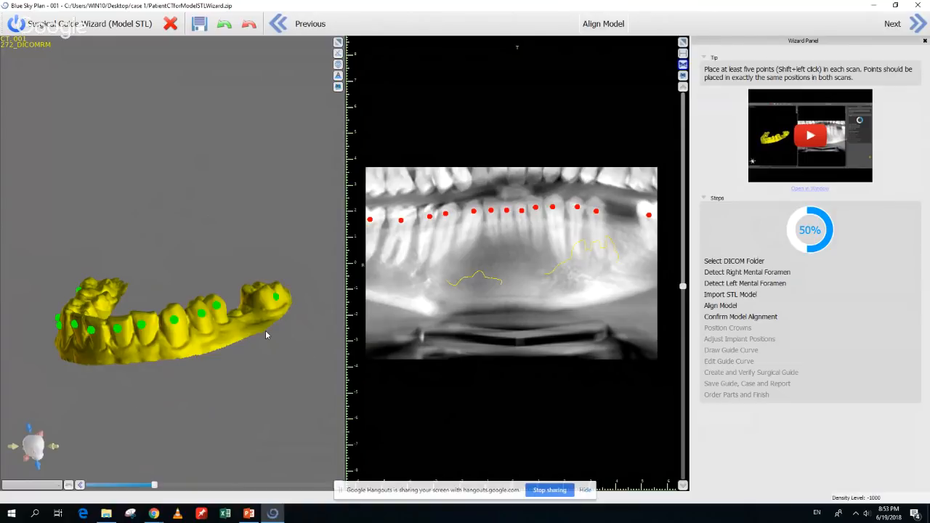
drag(265, 330, 296, 299)
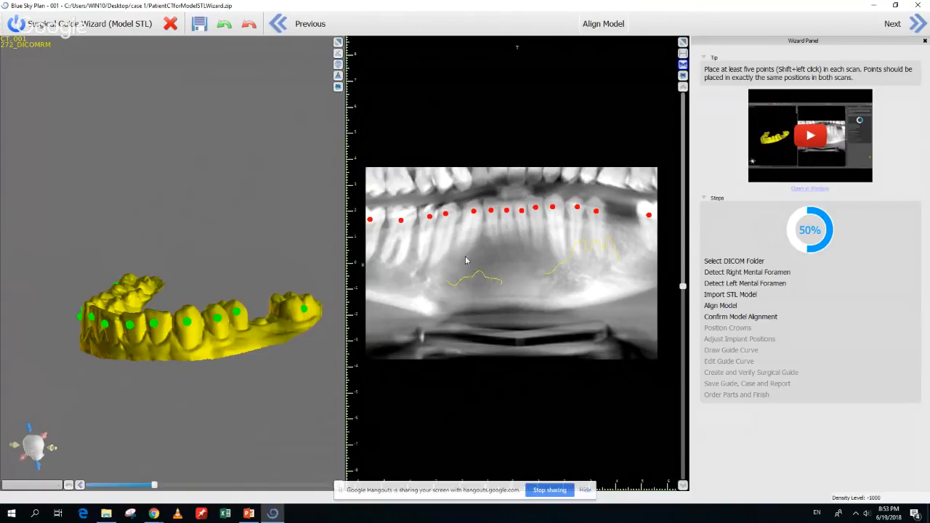
click(918, 27)
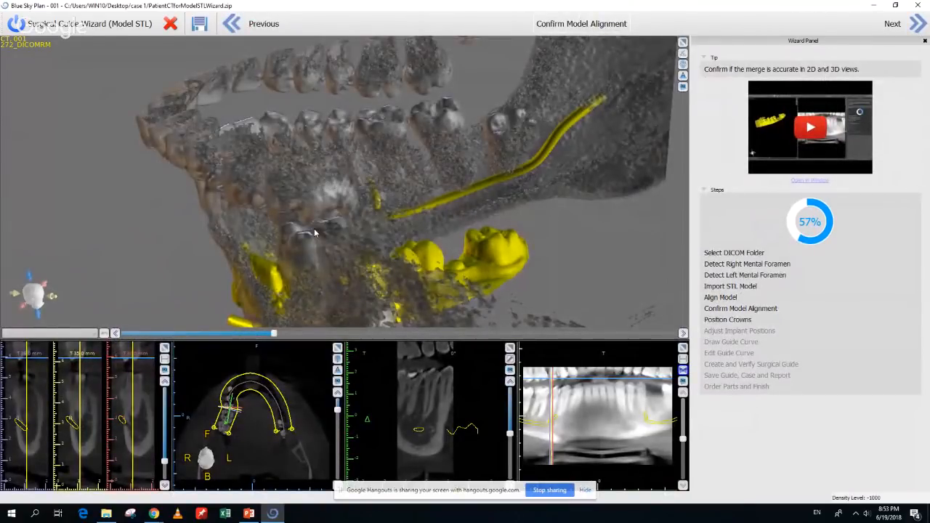
drag(314, 228, 619, 212)
drag(424, 259, 255, 259)
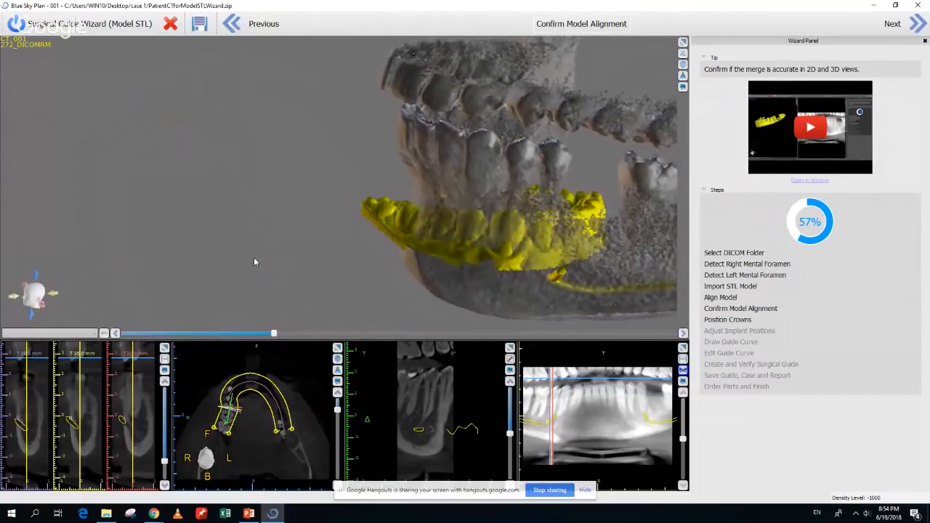
click(233, 24)
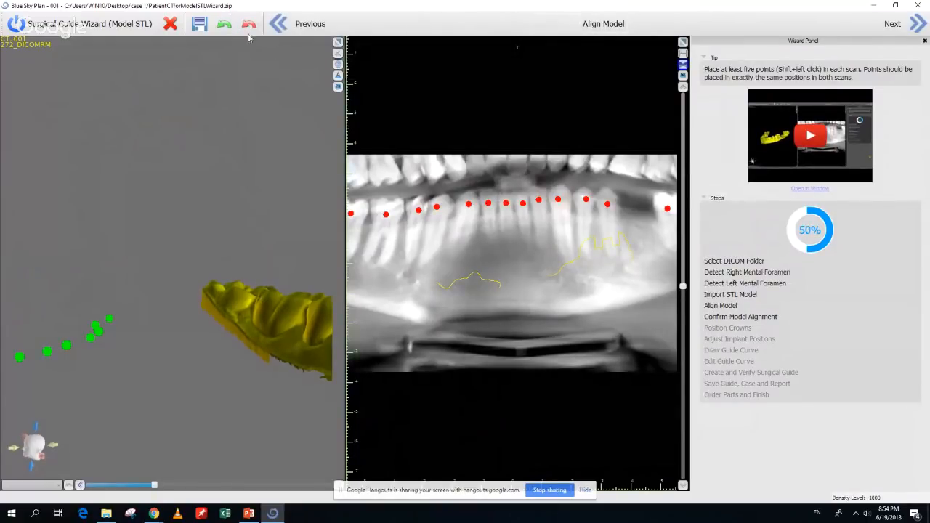
Undo the earlier green model points and red CT points
click(229, 27)
click(228, 27)
click(228, 27)
click(228, 27)
click(228, 27)
click(228, 27)
click(228, 27)
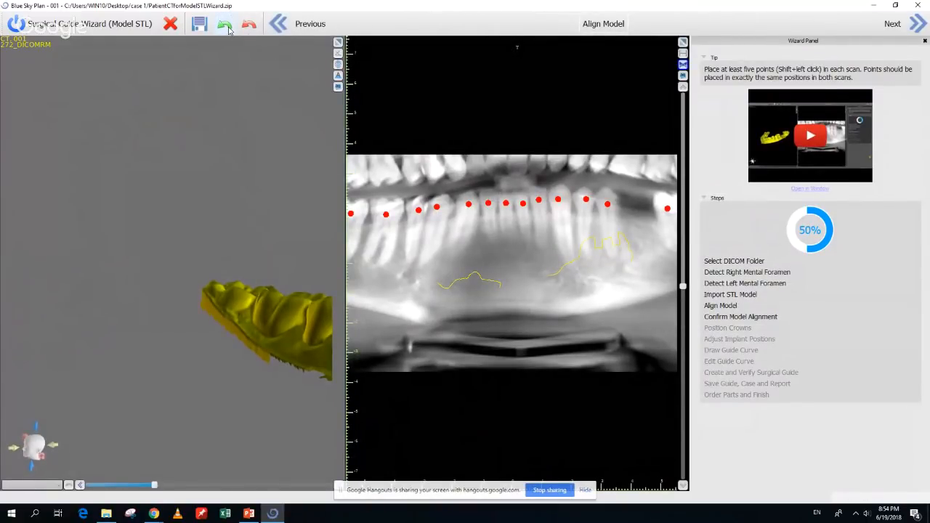
click(252, 29)
click(252, 28)
click(253, 29)
click(253, 29)
click(253, 29)
click(253, 30)
click(253, 30)
click(252, 29)
click(253, 29)
click(253, 29)
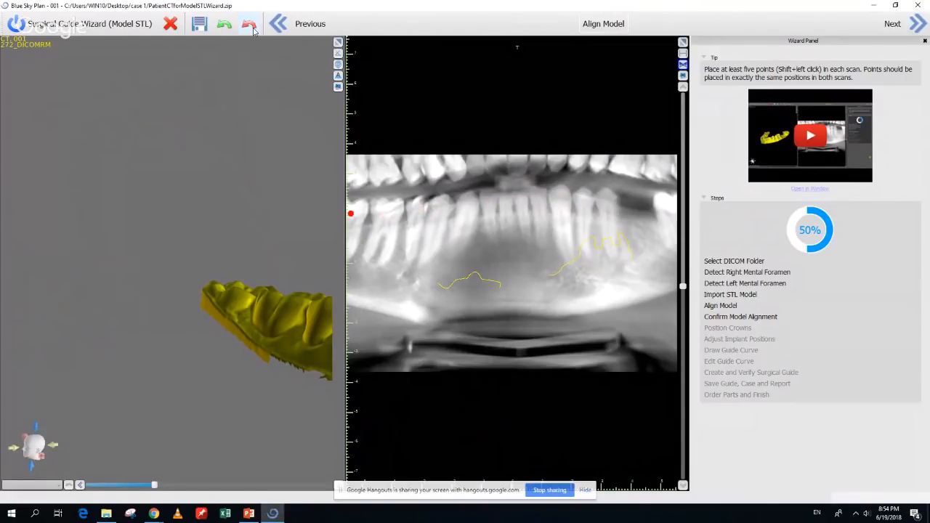
middle_drag(308, 367, 166, 343)
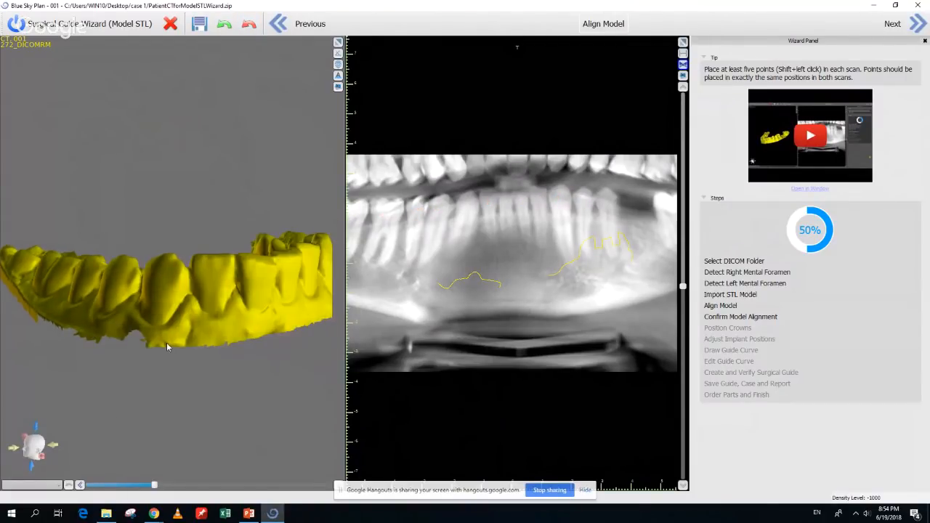
drag(166, 343, 147, 320)
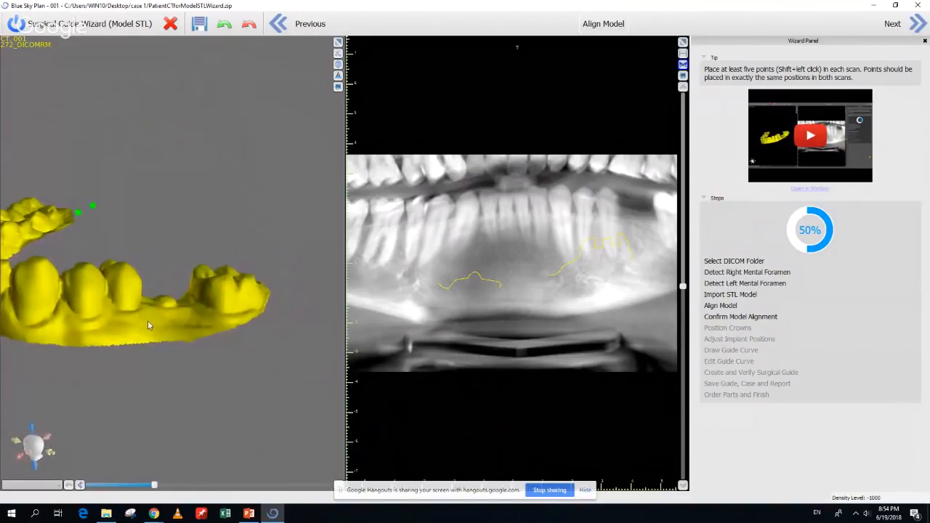
click(224, 24)
click(224, 24)
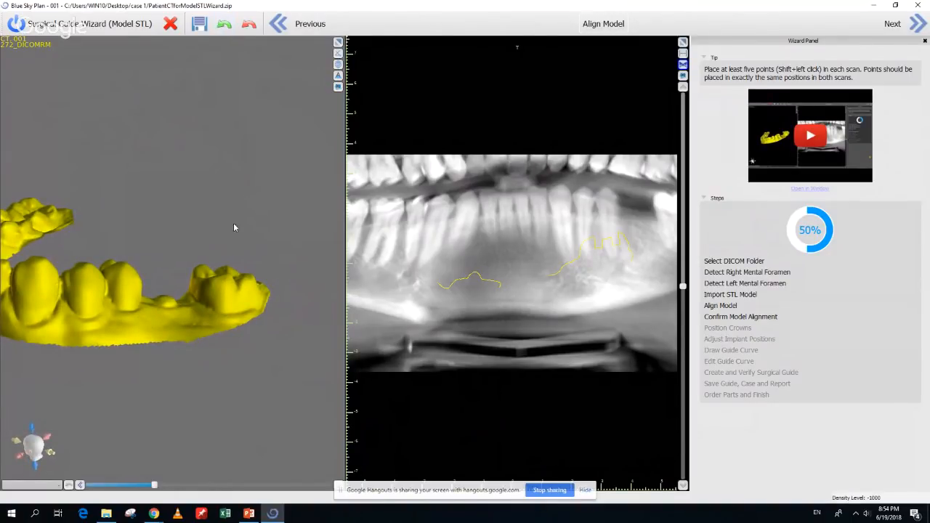
Mark a point pair on the model's last molar and matching pairs on three CT back teeth
shift+click(239, 292)
shift+click(238, 310)
shift+click(671, 200)
shift+click(671, 215)
shift+click(606, 195)
shift+click(609, 212)
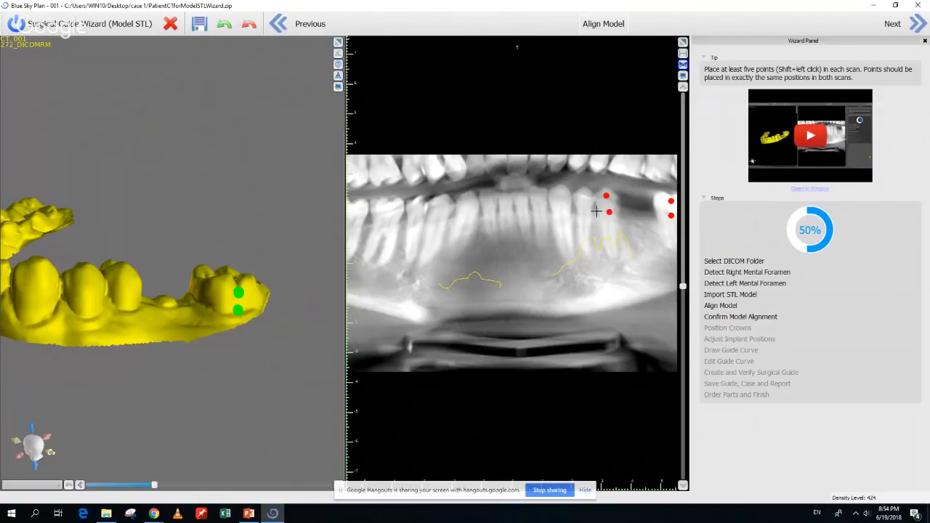
shift+click(561, 194)
shift+click(561, 213)
Mark green point pairs on a molar and another tooth of the model
drag(107, 347, 179, 341)
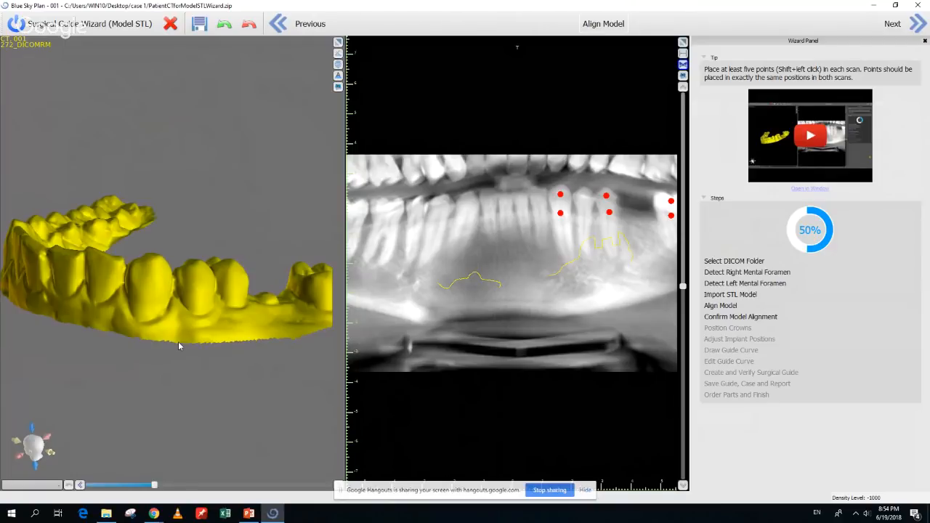
shift+click(196, 288)
shift+click(195, 311)
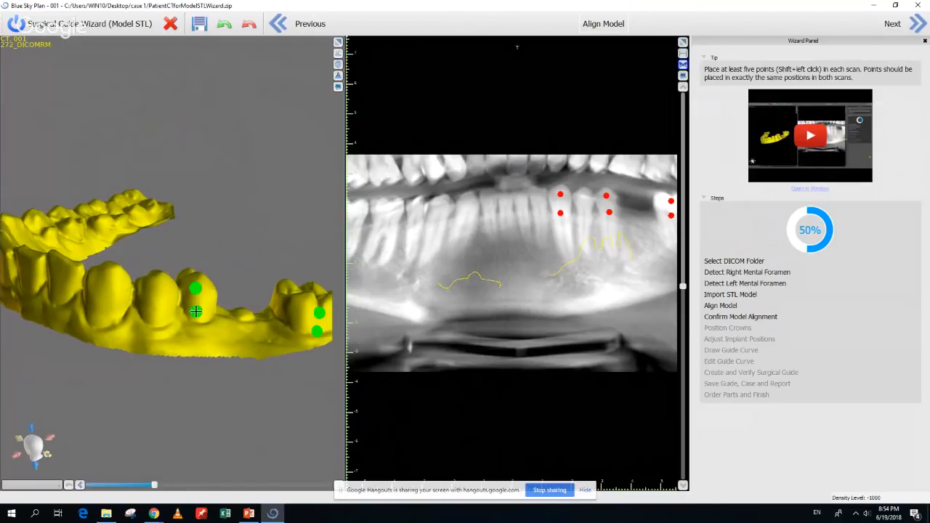
shift+click(111, 279)
shift+click(107, 306)
Add green points on the model's premolars and a pair on its front tooth
drag(82, 310, 173, 317)
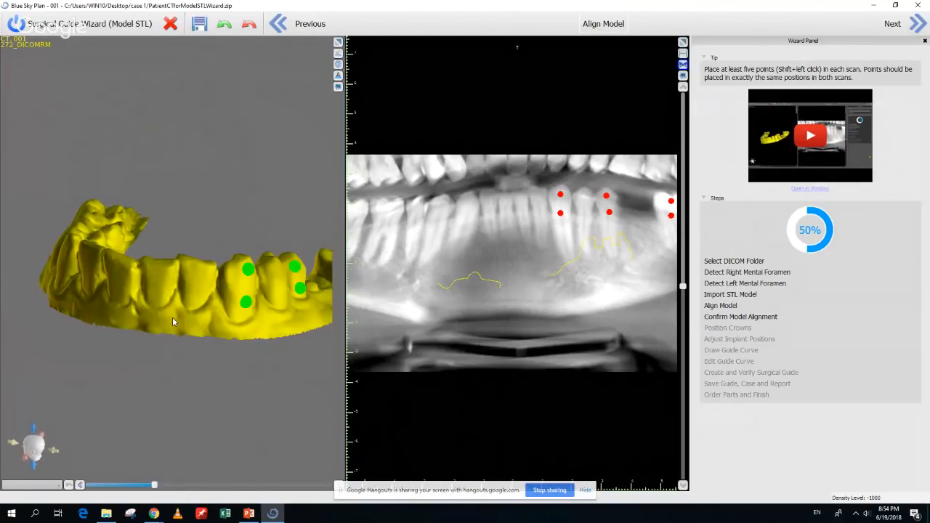
shift+click(161, 284)
drag(98, 320, 179, 323)
shift+click(193, 270)
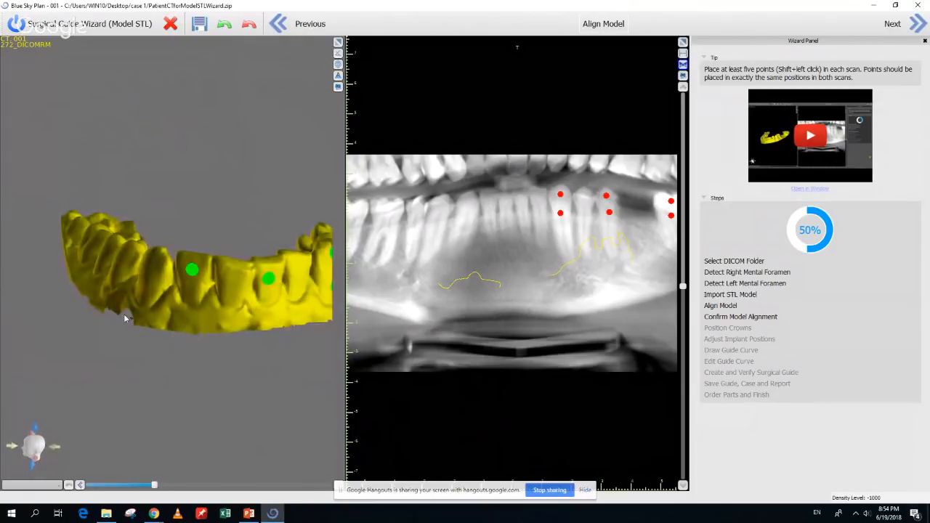
drag(123, 314, 206, 343)
shift+click(213, 284)
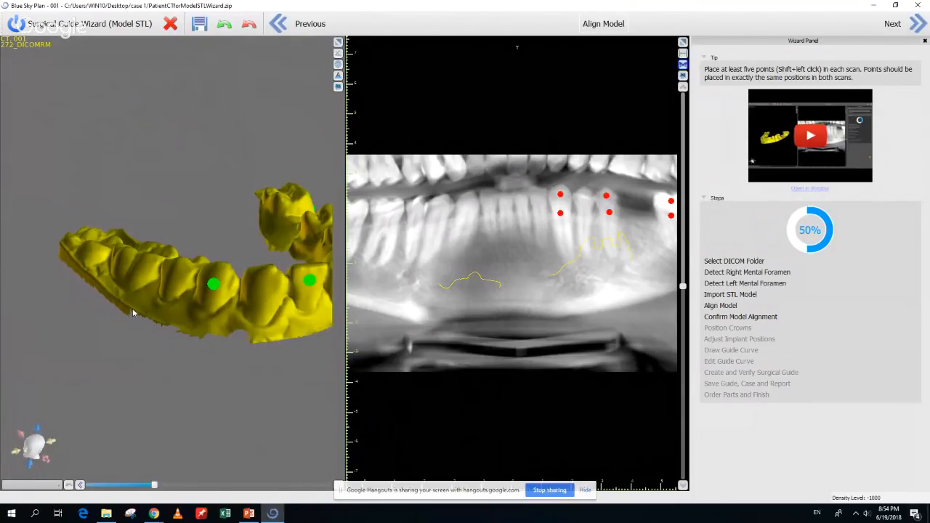
drag(132, 309, 154, 313)
shift+click(155, 268)
shift+click(145, 289)
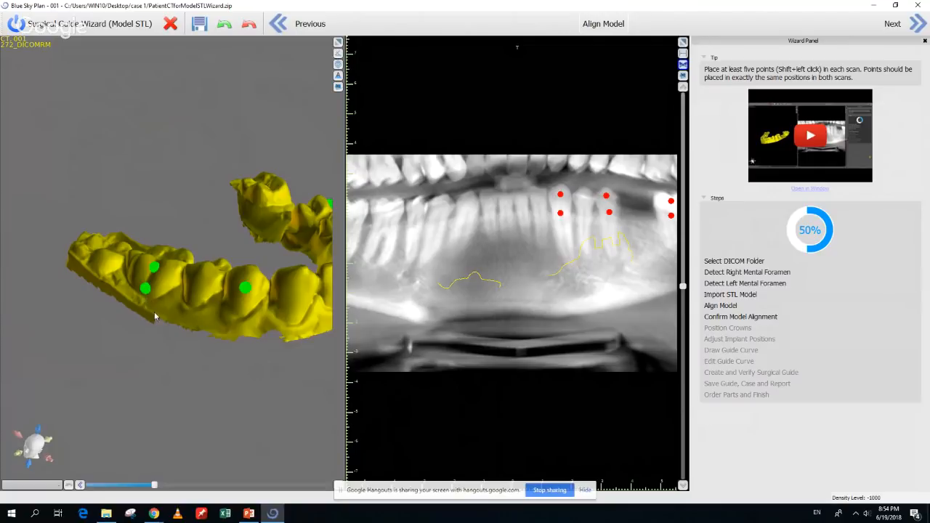
Place matching red points on the front and left teeth of the panoramic CT
drag(222, 340, 212, 339)
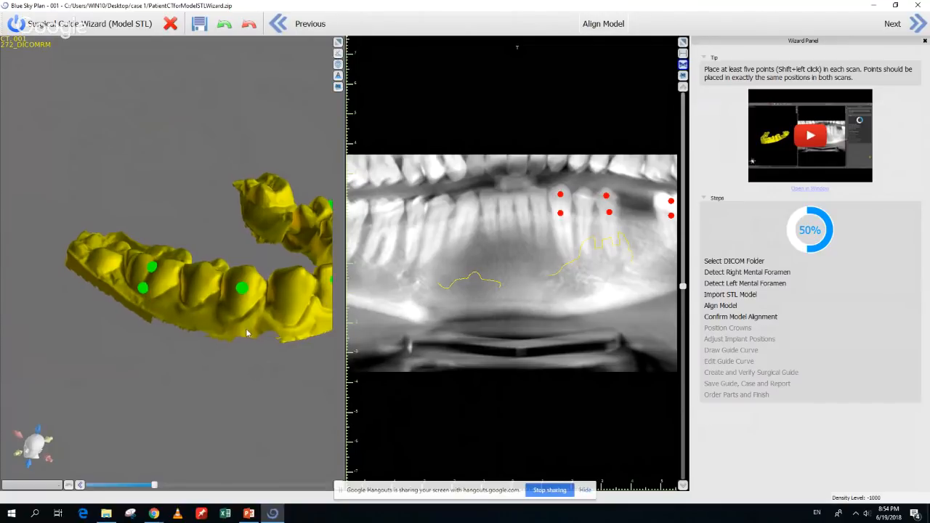
shift+click(387, 210)
shift+click(387, 223)
shift+click(439, 208)
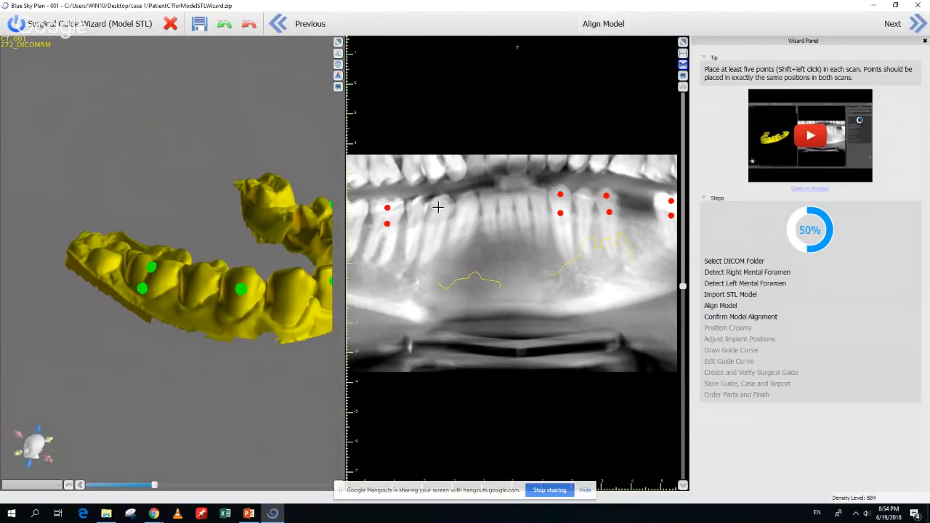
drag(311, 329, 229, 327)
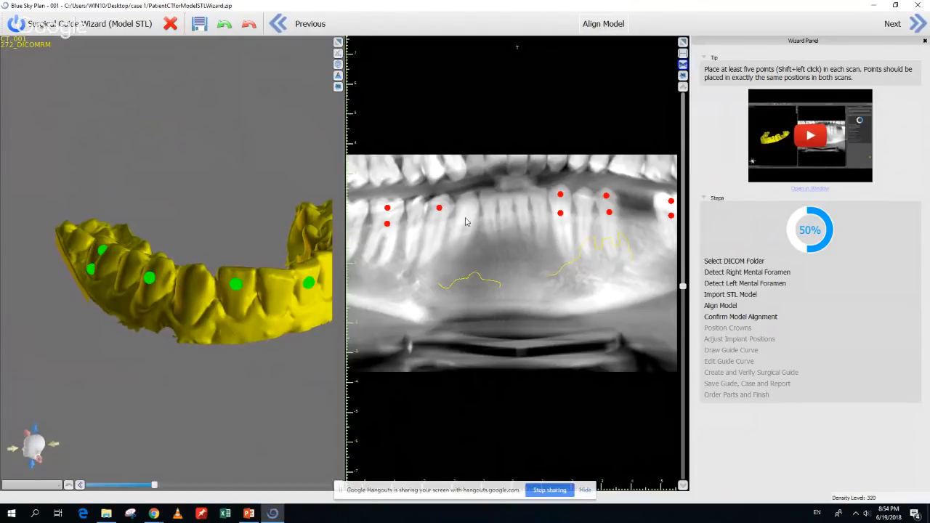
shift+click(490, 201)
drag(312, 312, 253, 316)
shift+click(521, 201)
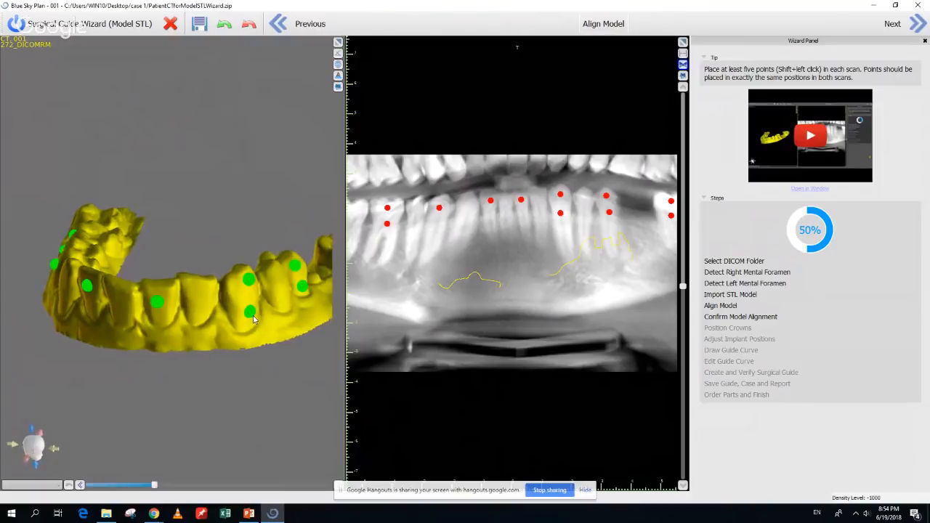
Advance to Confirm Model Alignment and make the bone semi-transparent to reveal the nerve canal
click(921, 29)
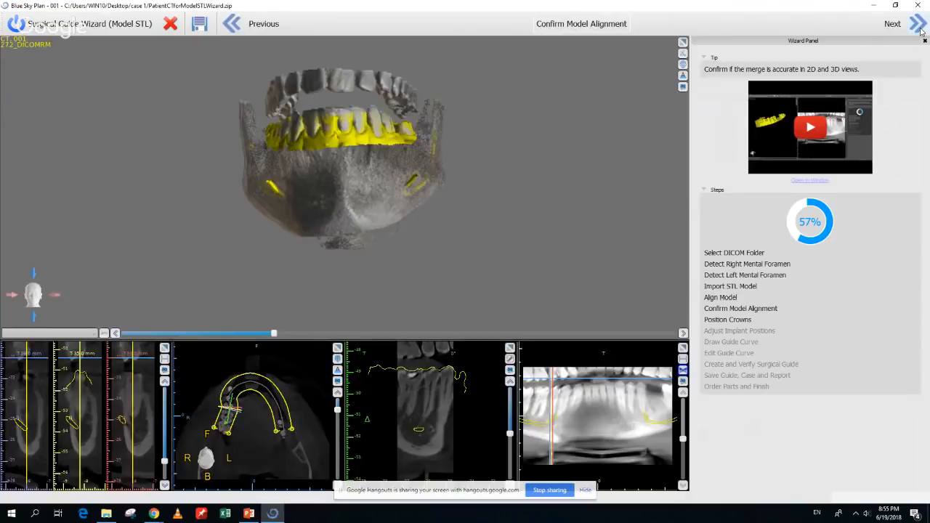
drag(397, 331, 398, 290)
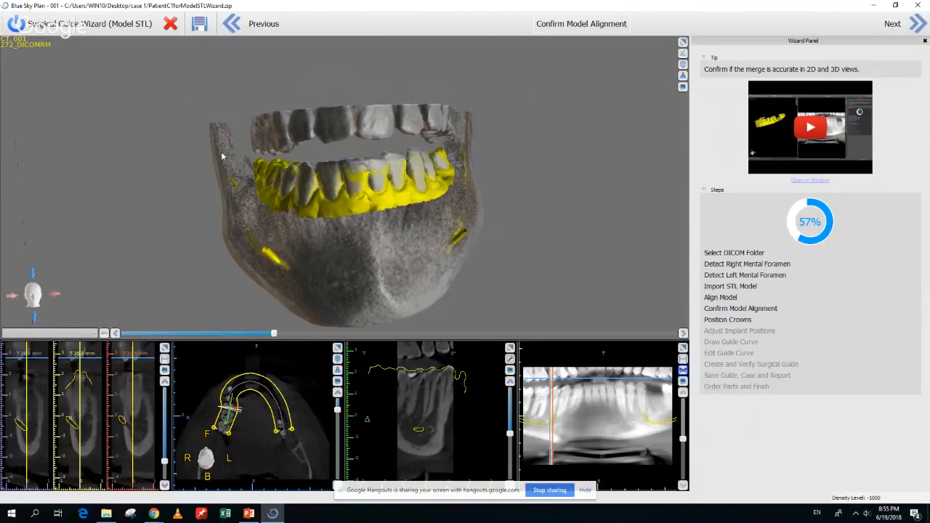
drag(221, 151, 400, 247)
scroll(364, 281, up, 3)
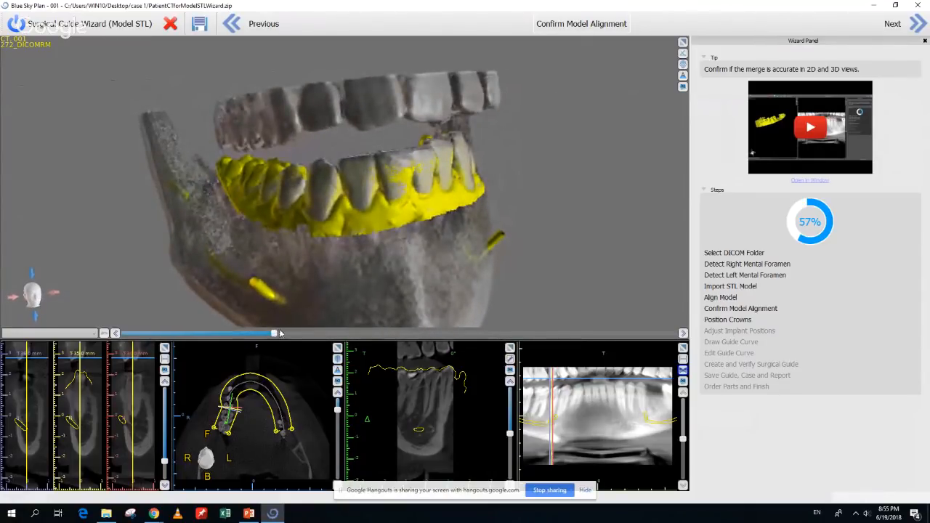
drag(274, 335, 308, 335)
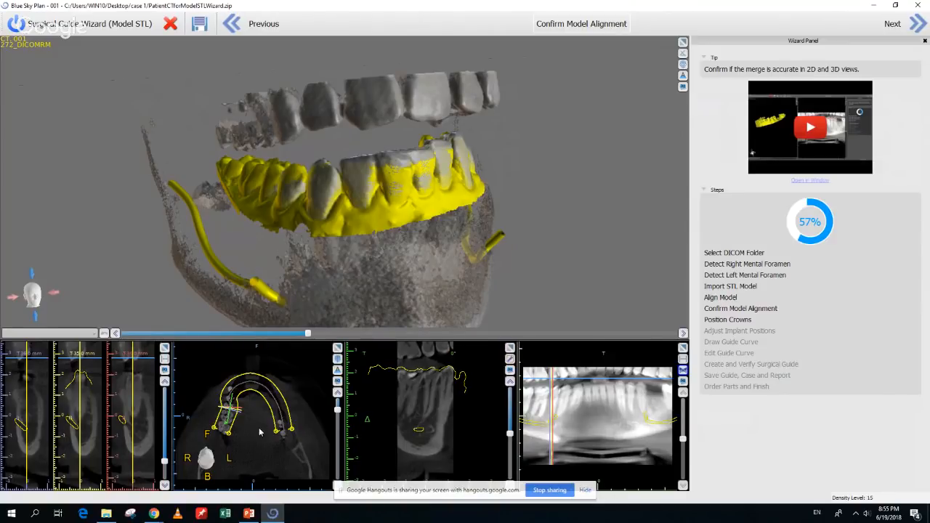
drag(261, 442, 265, 431)
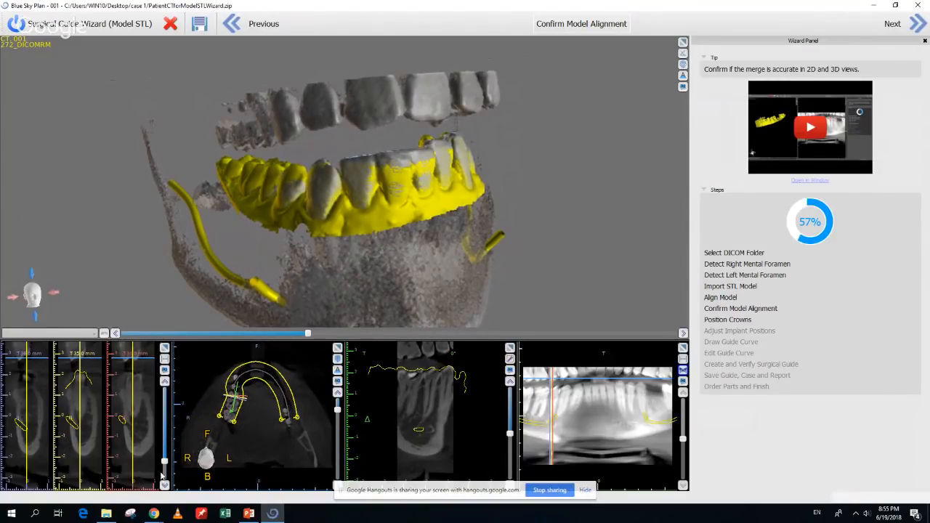
Step the cross-sections along the arch toward the front teeth to check the model fit
drag(166, 465, 164, 464)
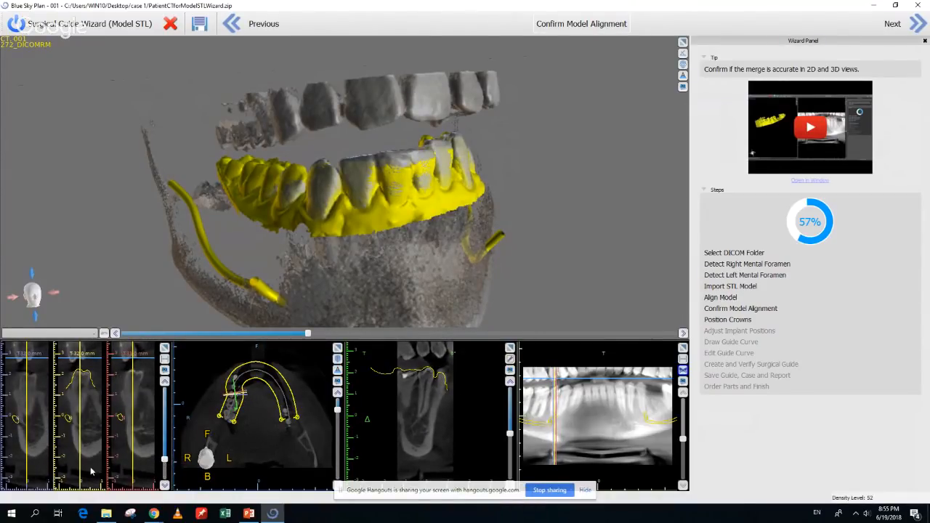
right_drag(93, 462, 96, 467)
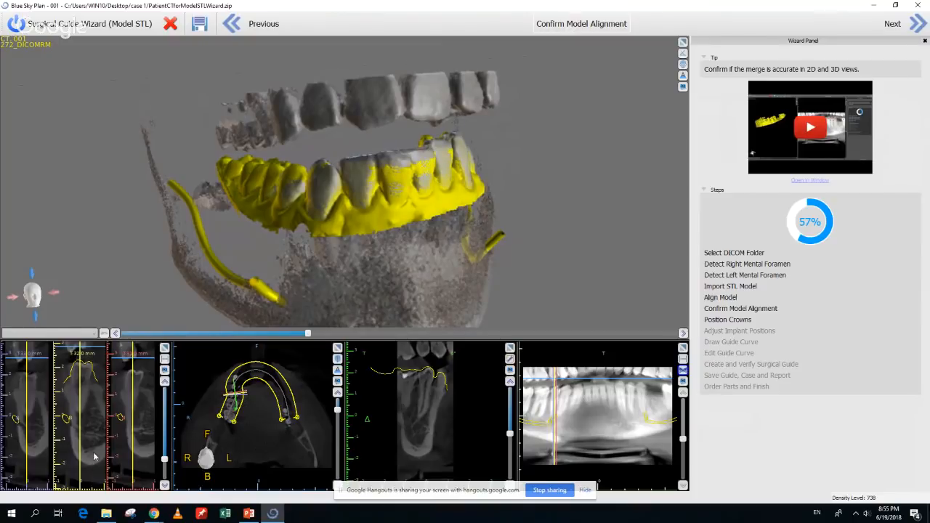
middle_drag(91, 445, 89, 469)
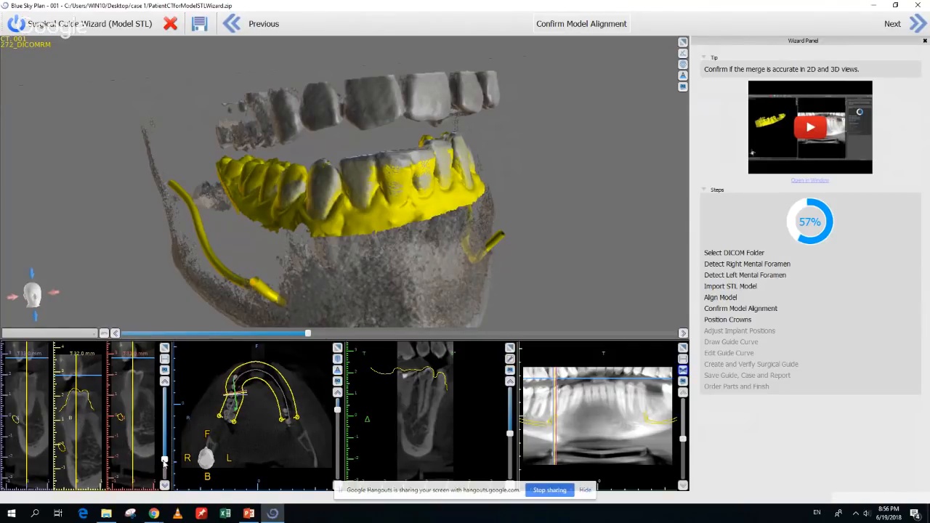
drag(164, 462, 164, 441)
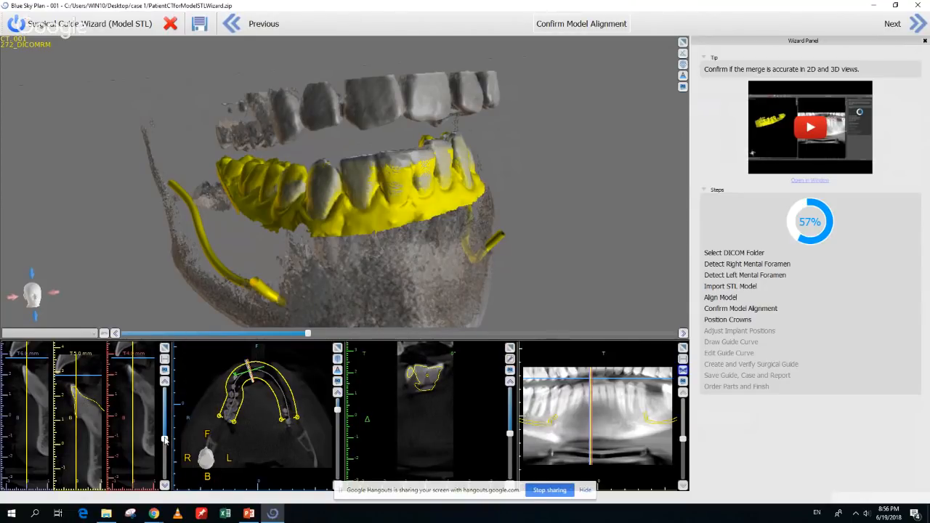
drag(164, 440, 164, 428)
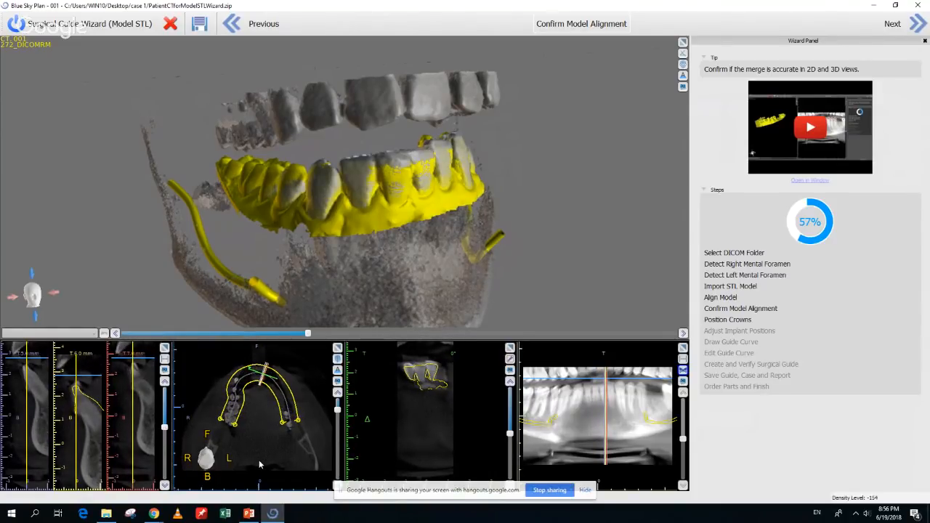
Zoom and lower the axial slice, then rotate the 3D jaw to inspect the merge
right_drag(259, 460, 258, 441)
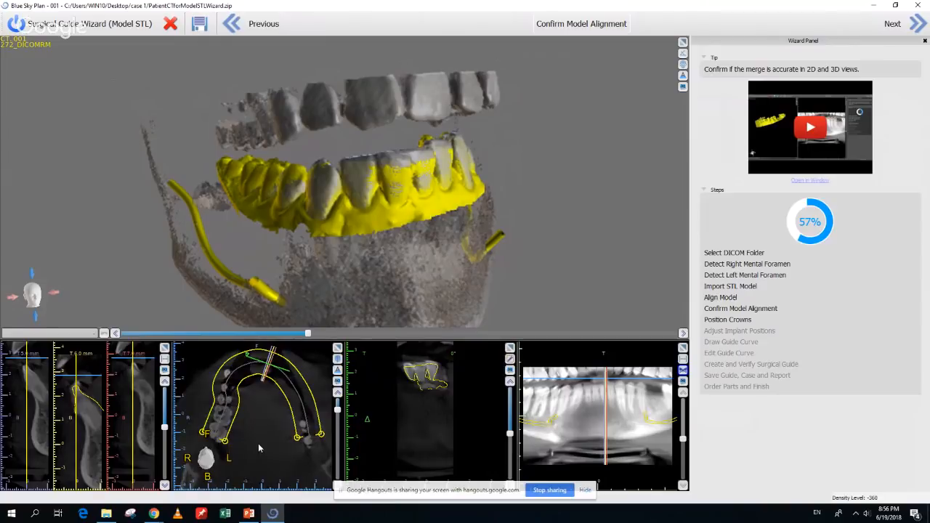
drag(260, 441, 256, 448)
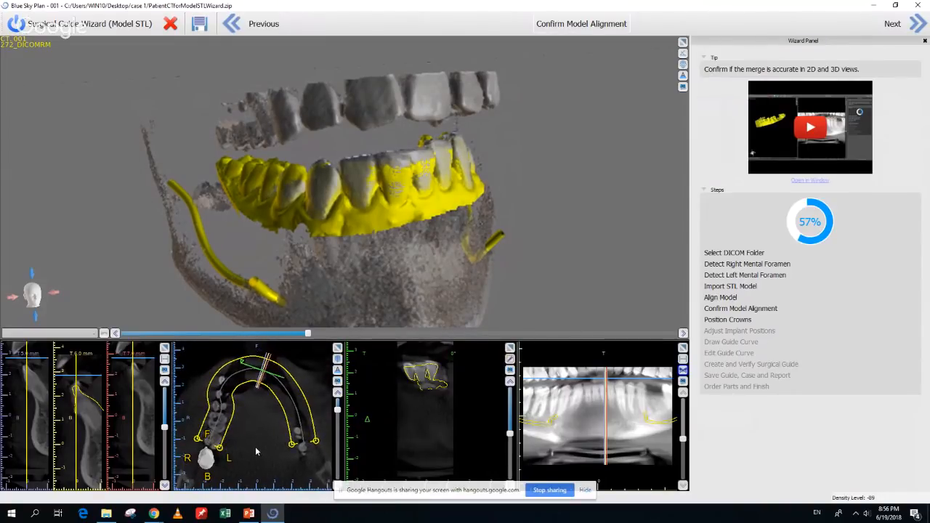
click(338, 428)
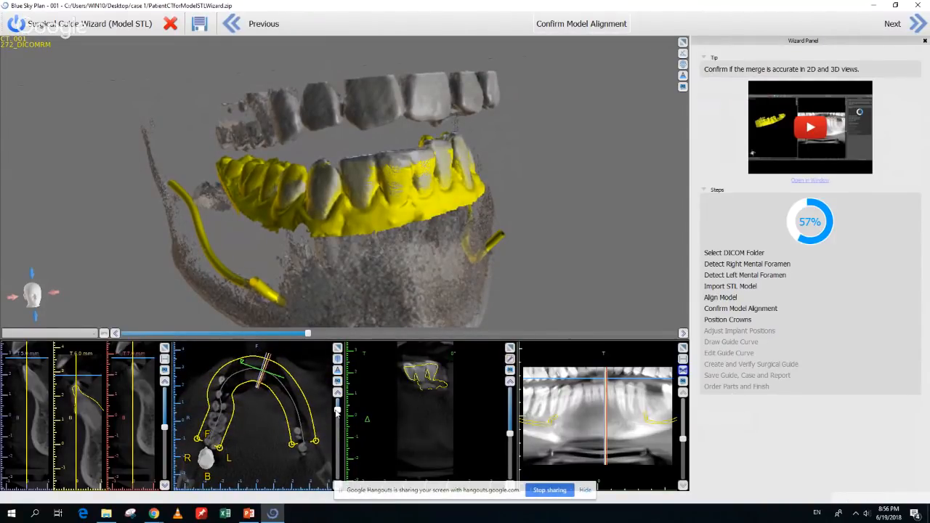
mouse_move(340, 429)
mouse_down()
mouse_move(339, 438)
mouse_move(337, 420)
mouse_up()
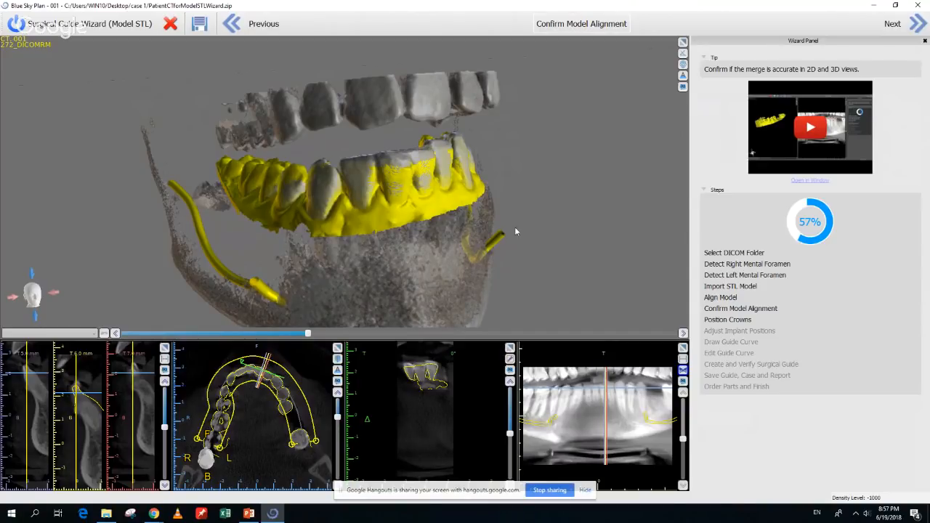
drag(535, 213, 417, 260)
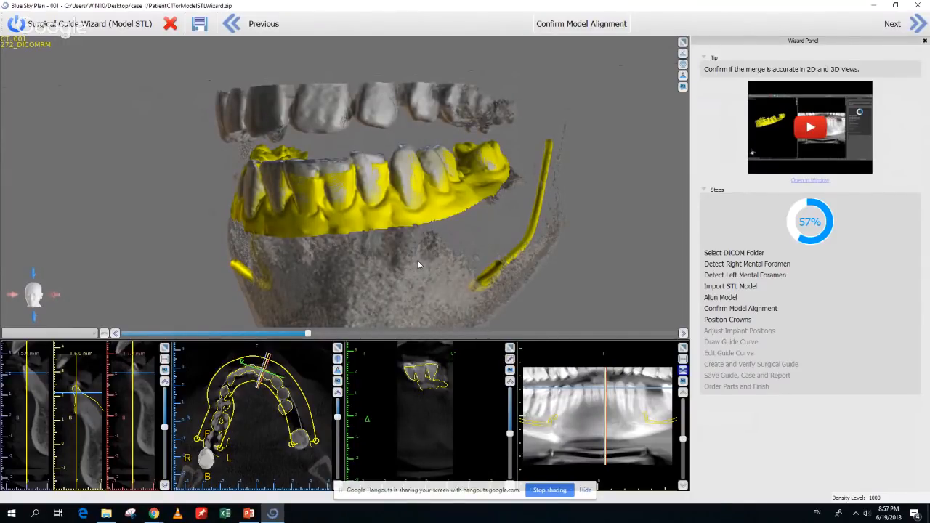
drag(418, 264, 407, 262)
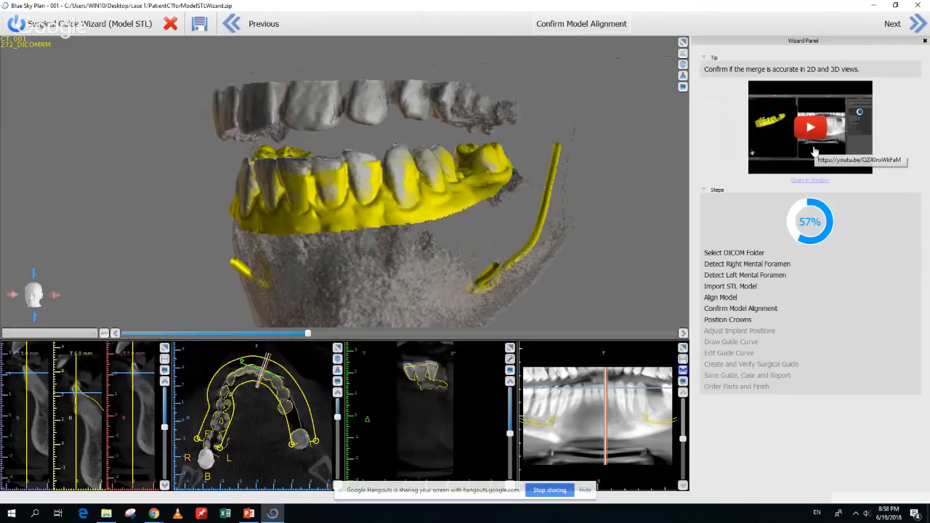
Advance to Position Crowns and pick the lower left first molar from the Teeth caps set
click(918, 25)
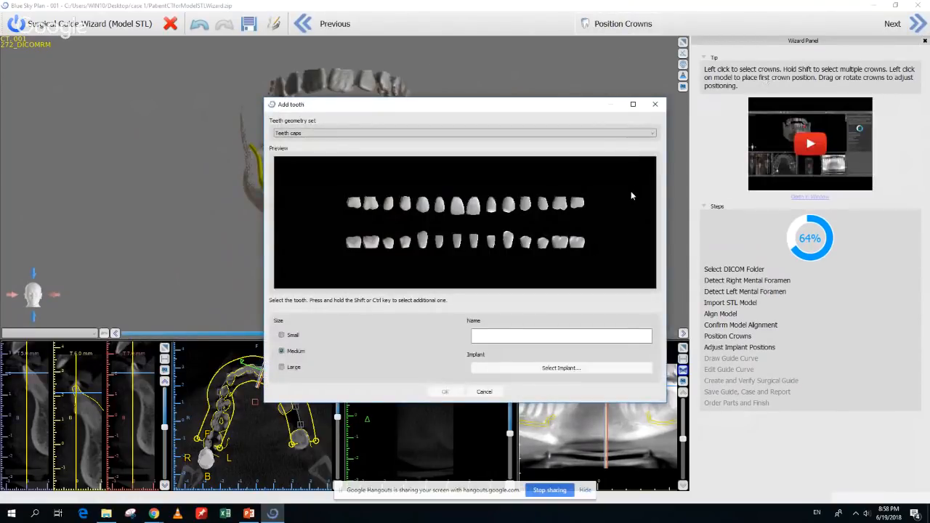
click(625, 136)
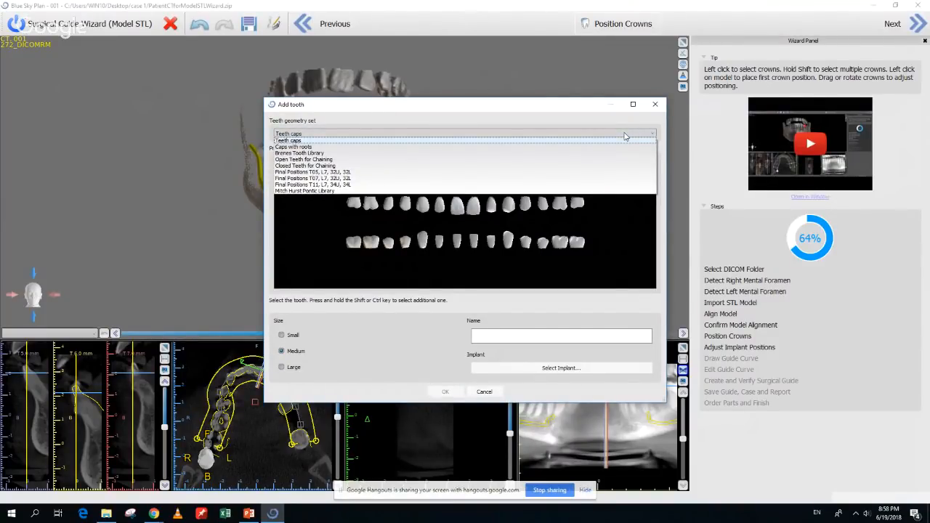
click(626, 136)
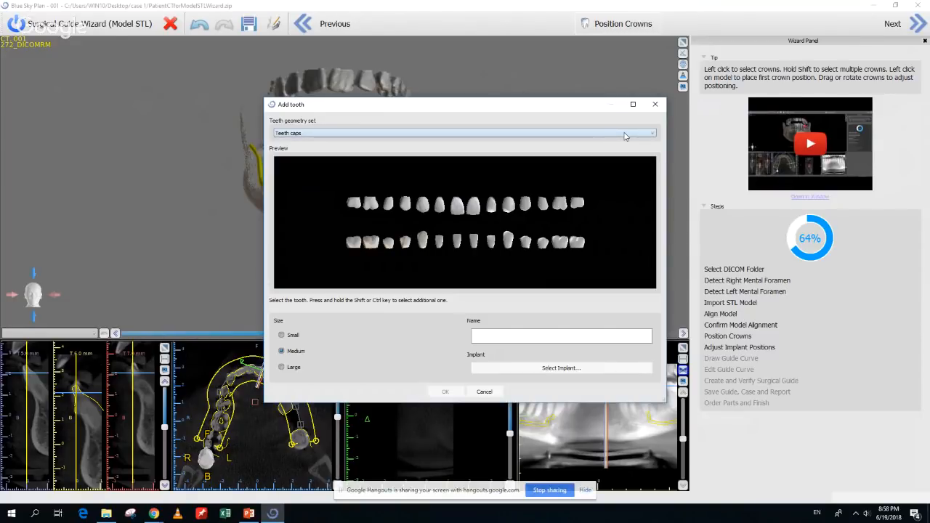
click(562, 244)
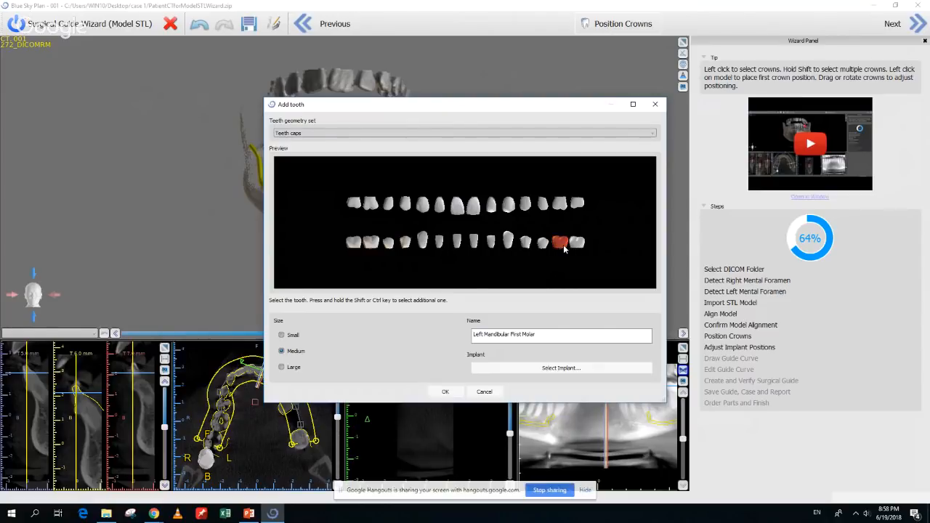
Choose the Blue Sky Bio BIO | Max UH3510 implant, 3.50 platform, 10.00 mm long
click(571, 369)
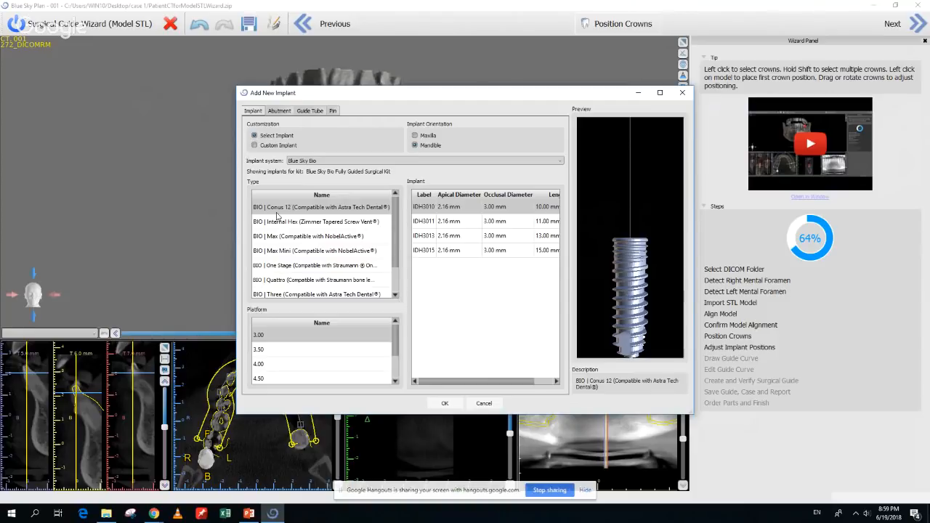
click(282, 237)
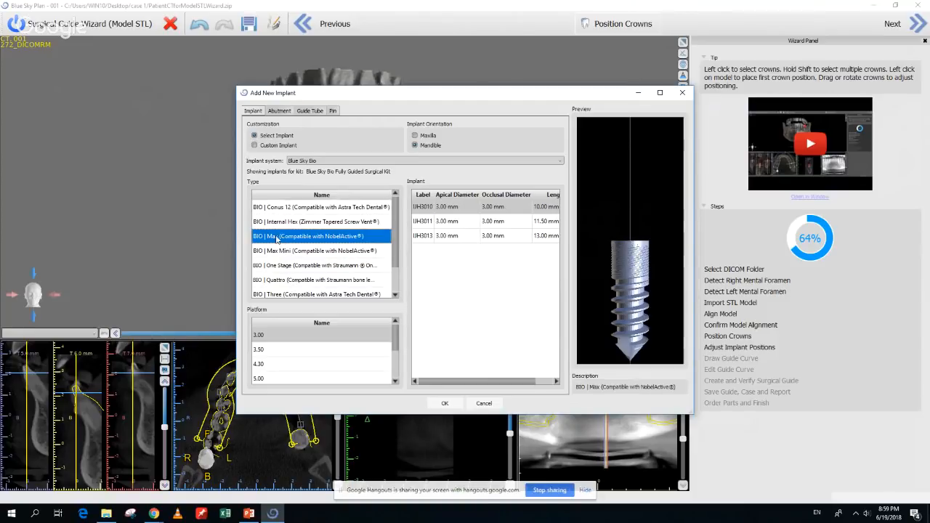
click(276, 351)
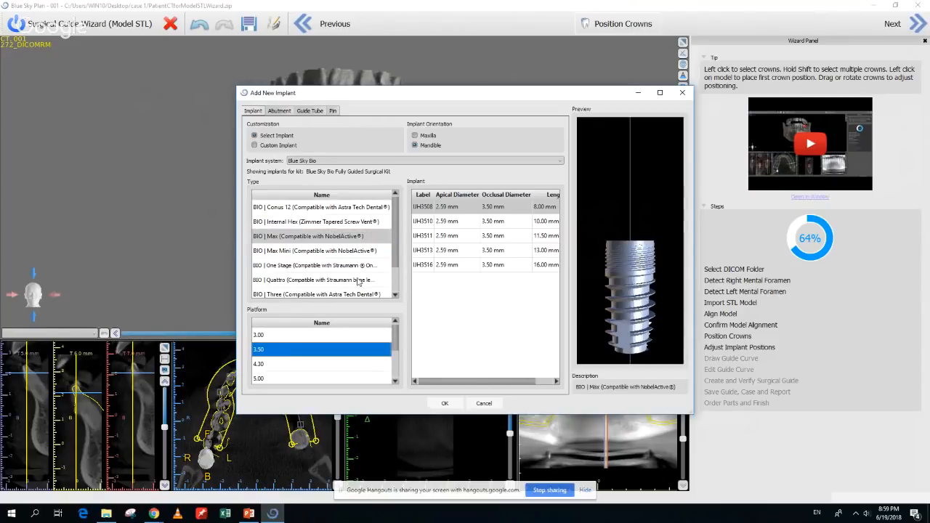
click(425, 225)
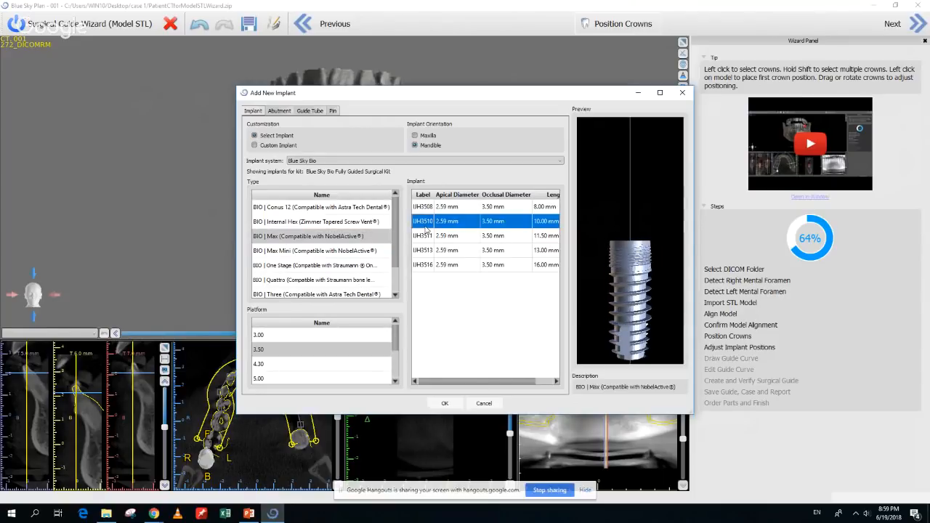
click(462, 161)
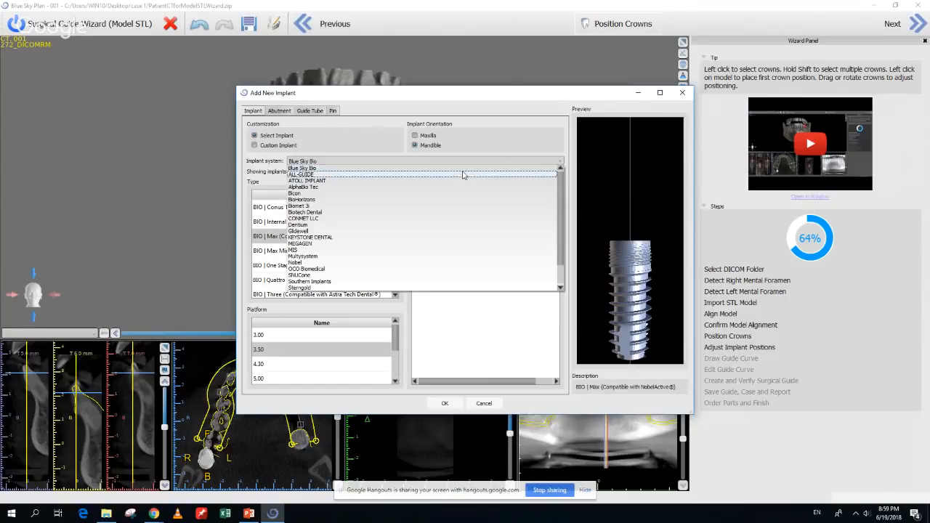
click(463, 168)
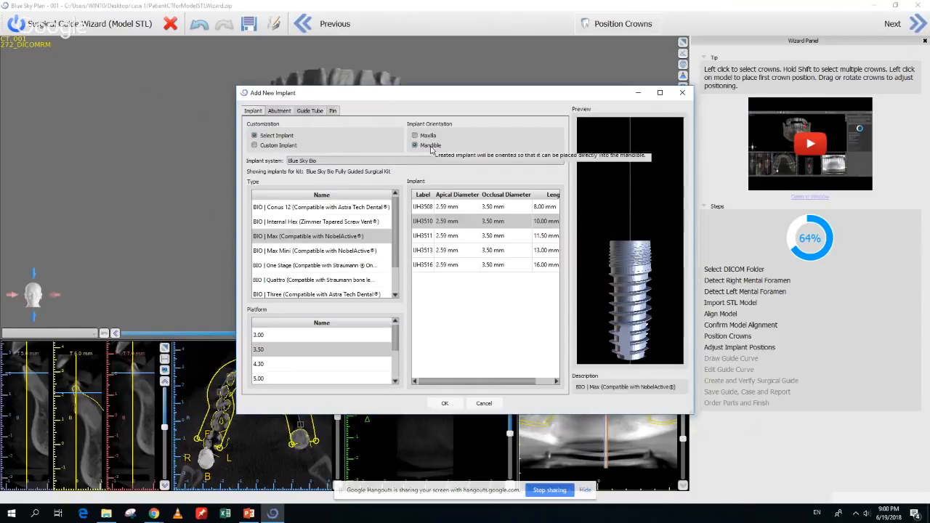
click(446, 404)
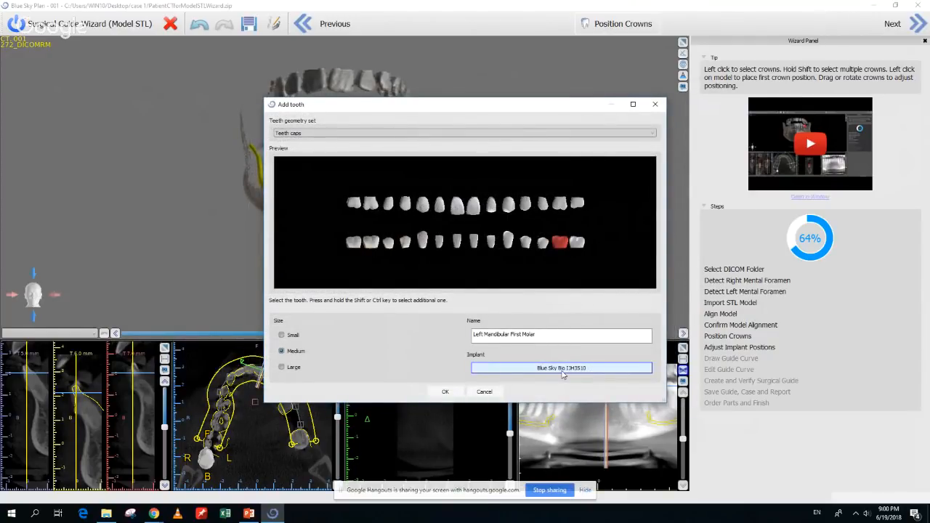
Confirm the molar crown and drop it with its implant at the lower left first-molar site
click(446, 391)
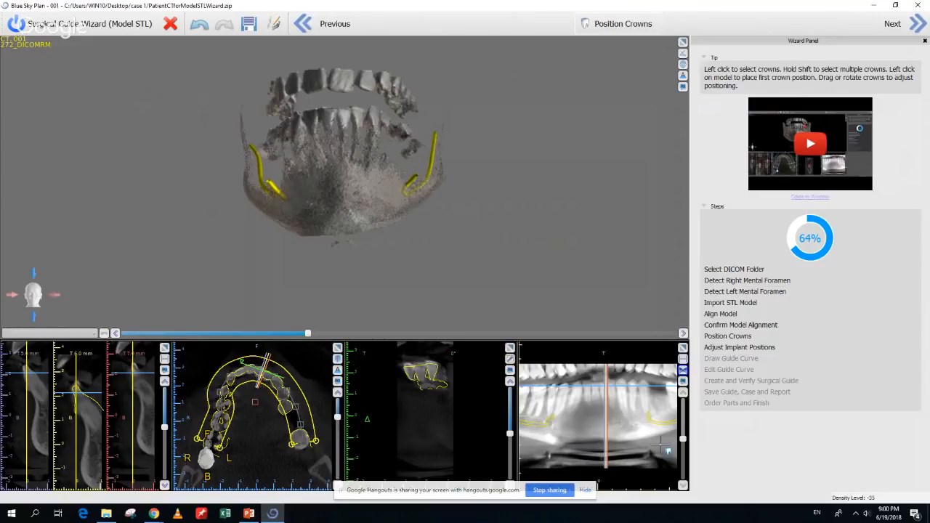
scroll(661, 444, up, 2)
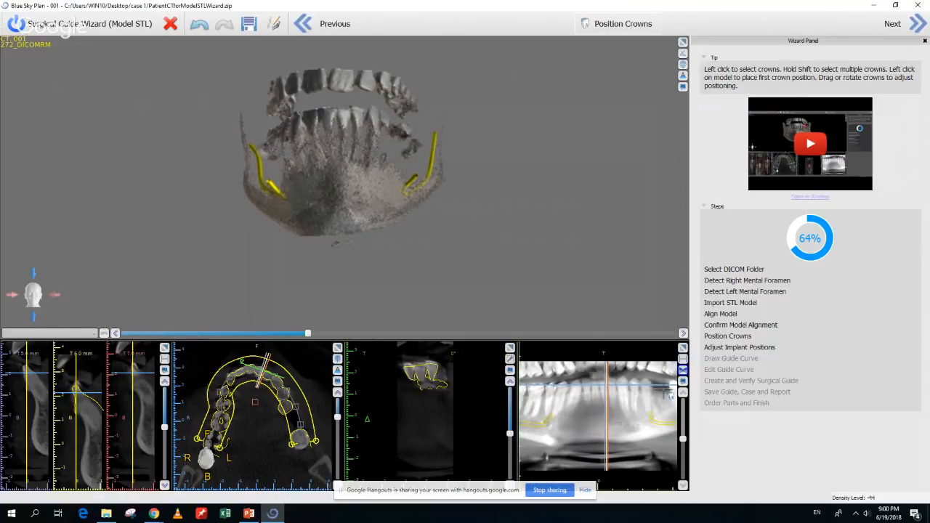
click(661, 392)
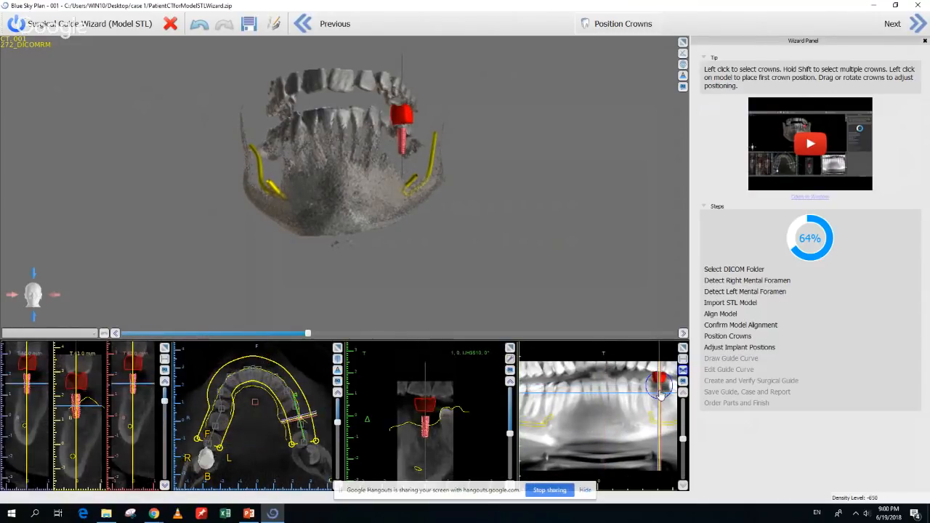
drag(661, 398, 661, 404)
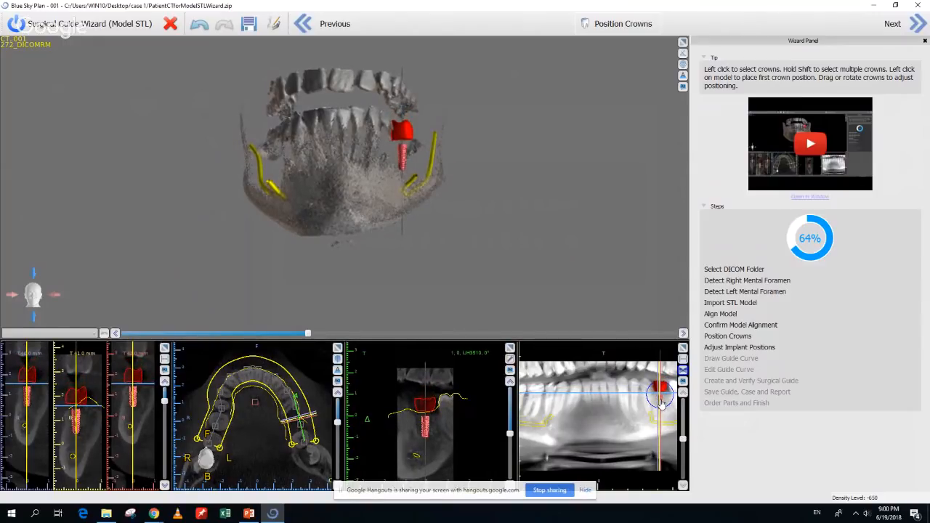
Rotate the crown and tilt the implant so it sits within the bone
drag(468, 183, 175, 261)
click(373, 151)
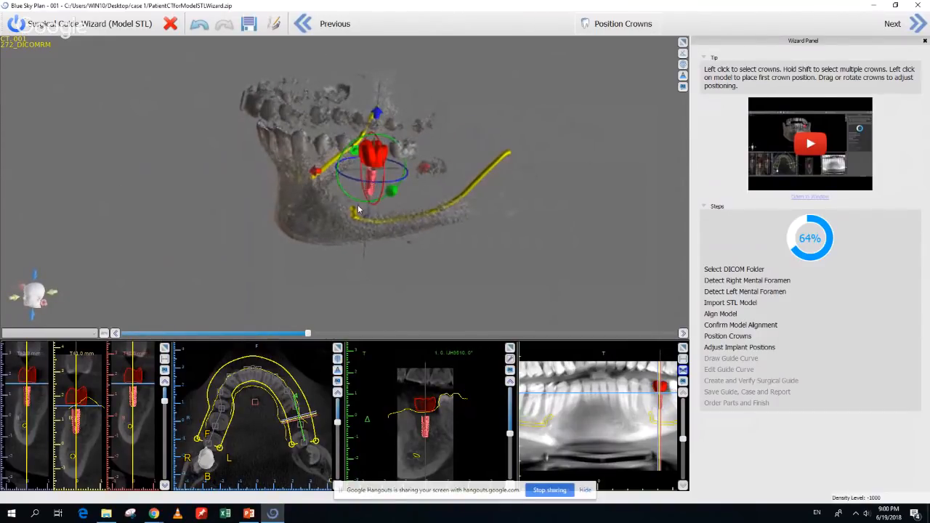
drag(308, 332, 256, 333)
drag(309, 263, 350, 256)
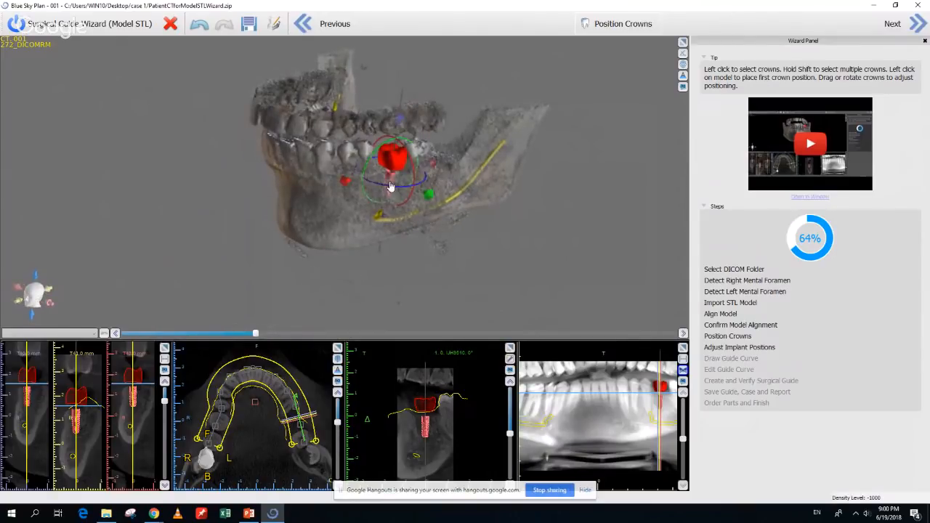
drag(391, 186, 424, 196)
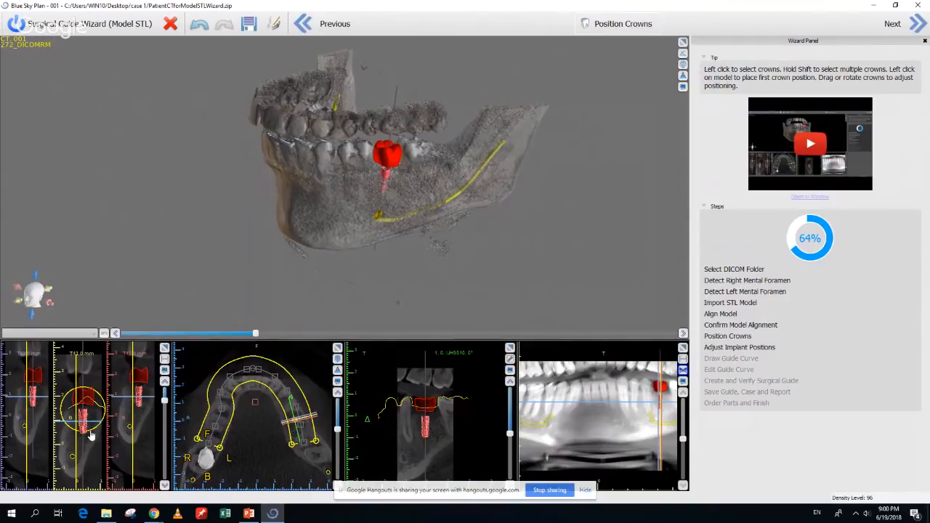
drag(91, 438, 90, 442)
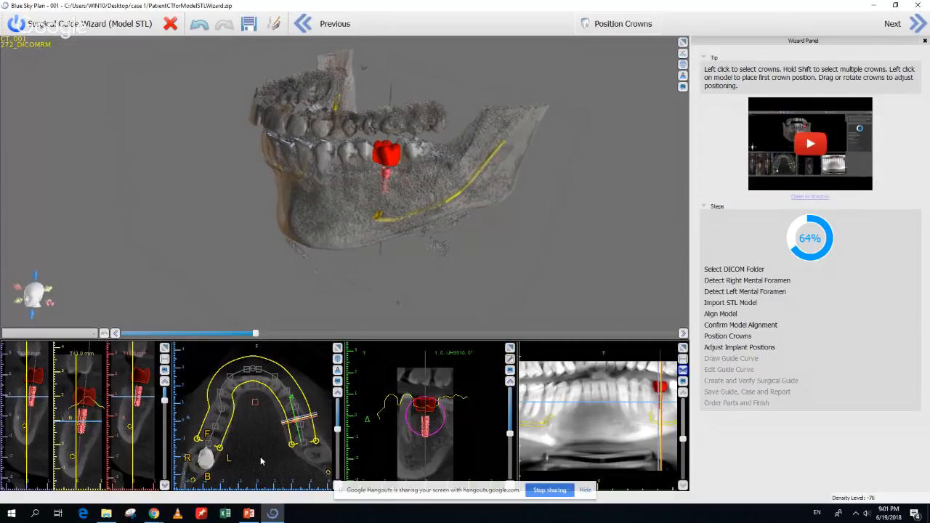
Adjust the 3D jaw's rendering density to view the crown clearly
scroll(260, 456, up, 2)
right_drag(324, 309, 250, 295)
mouse_move(255, 333)
mouse_down()
mouse_move(302, 332)
mouse_move(270, 332)
mouse_up()
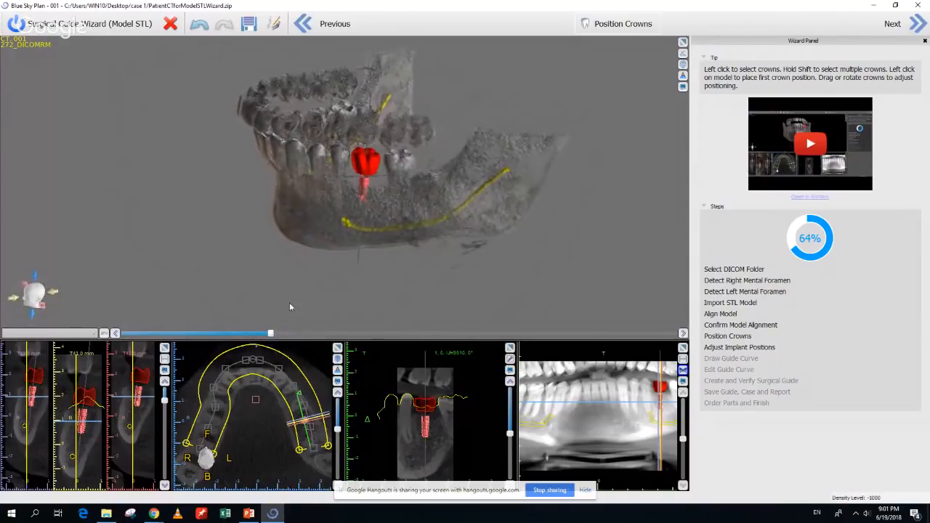
right_drag(289, 302, 234, 216)
Nudge the crown and implant sideways, rotate it slightly, and advance to Adjust Implant Positions
click(276, 150)
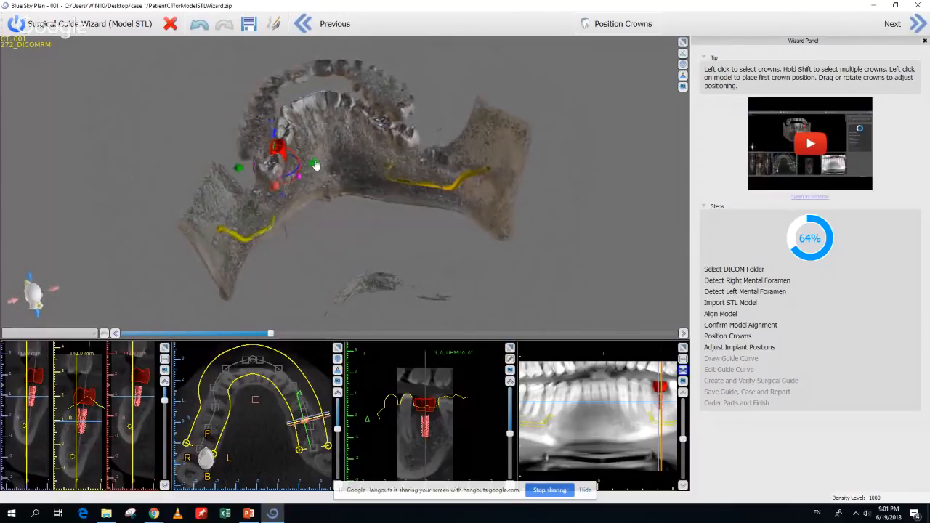
drag(316, 165, 319, 165)
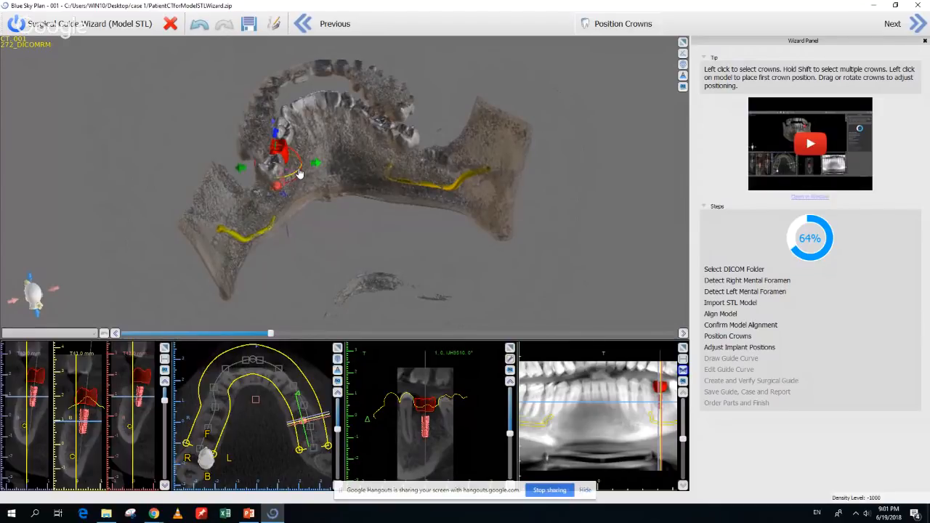
drag(300, 172, 298, 175)
drag(136, 250, 600, 234)
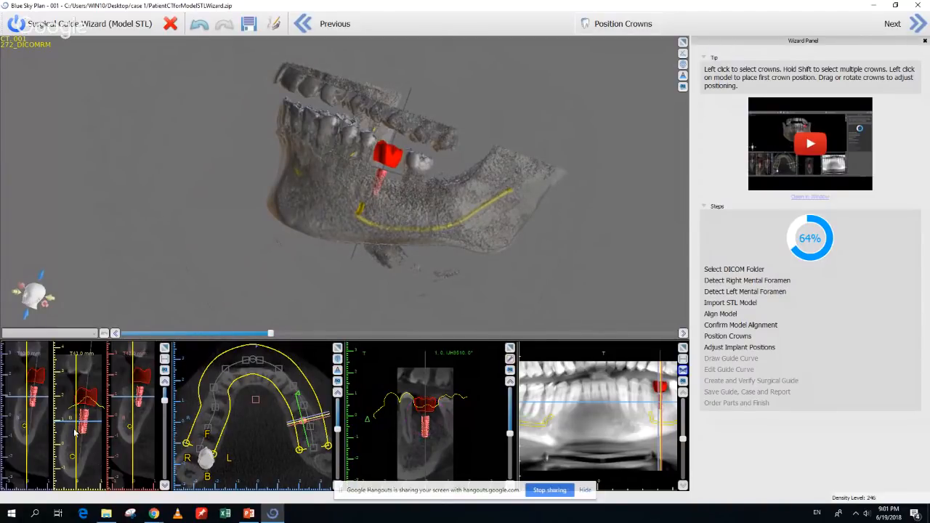
mouse_move(84, 428)
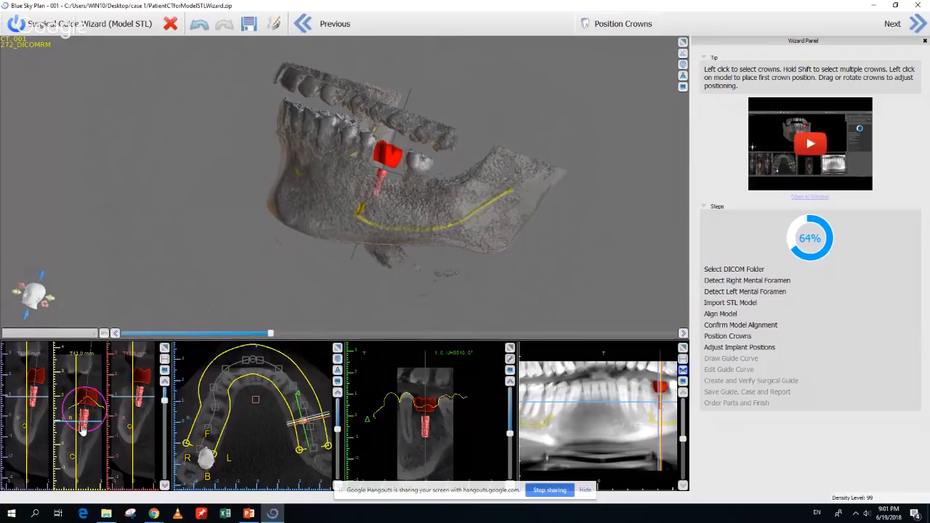
click(917, 26)
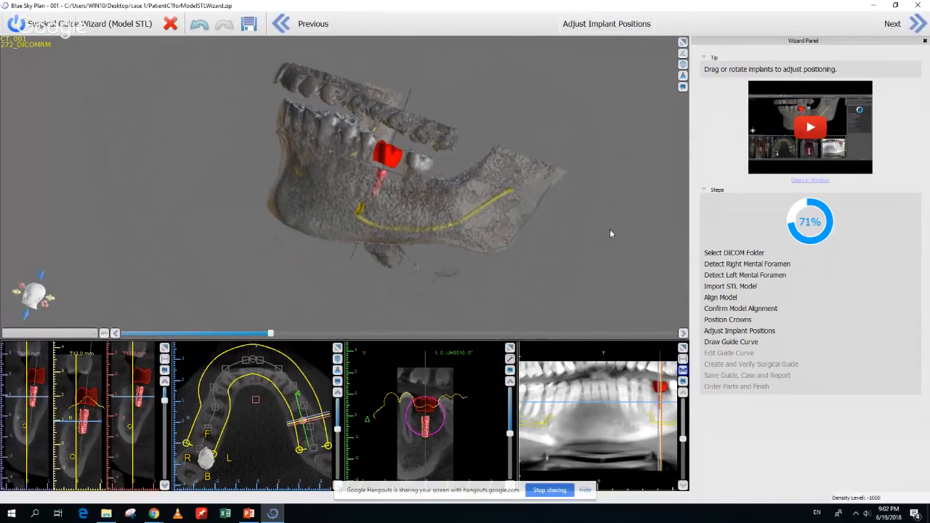
Review the implant from top and oblique views, then advance to Draw Guide Curve
drag(610, 229, 563, 169)
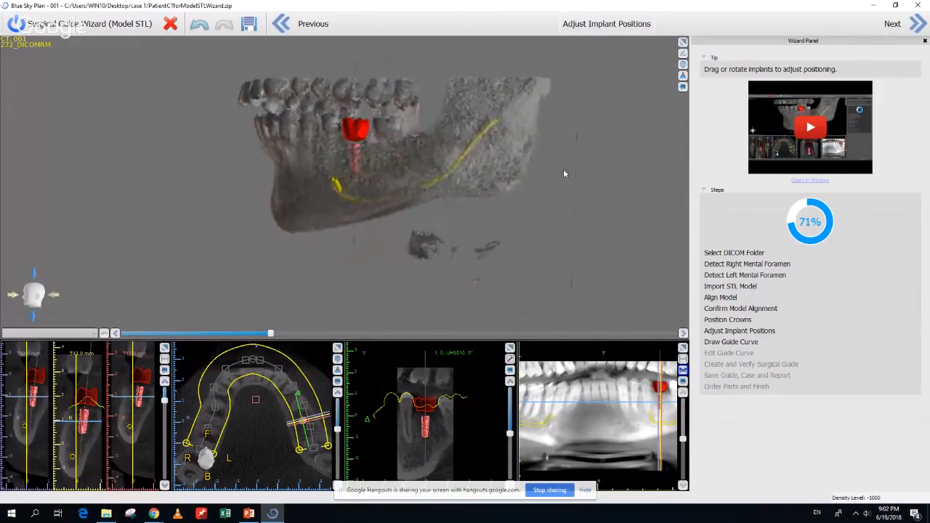
drag(298, 270, 350, 311)
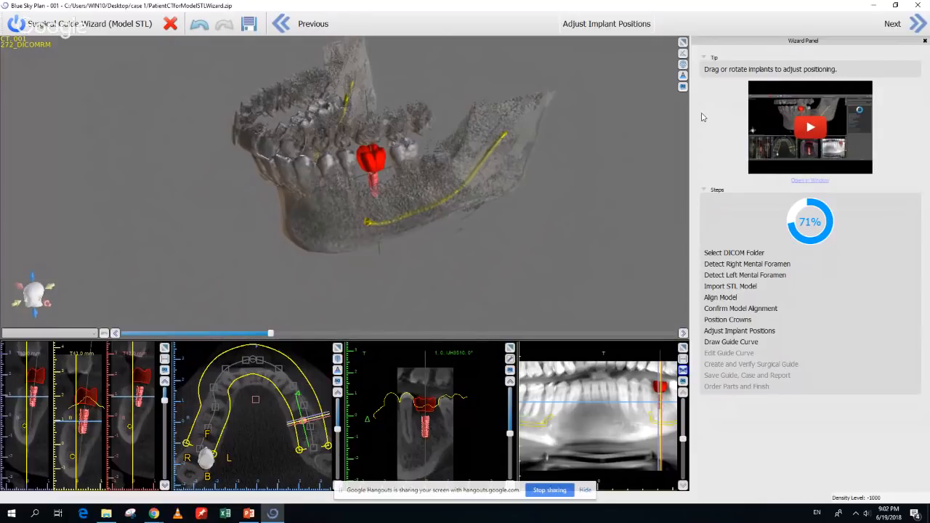
click(917, 32)
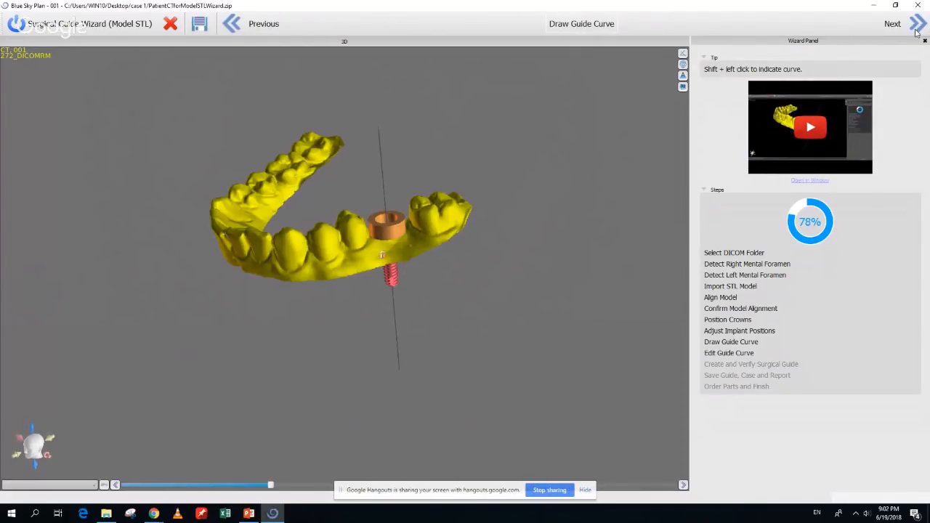
mouse_move(536, 332)
mouse_down()
mouse_move(409, 277)
mouse_move(576, 432)
mouse_move(368, 438)
mouse_move(329, 364)
mouse_move(237, 354)
mouse_up()
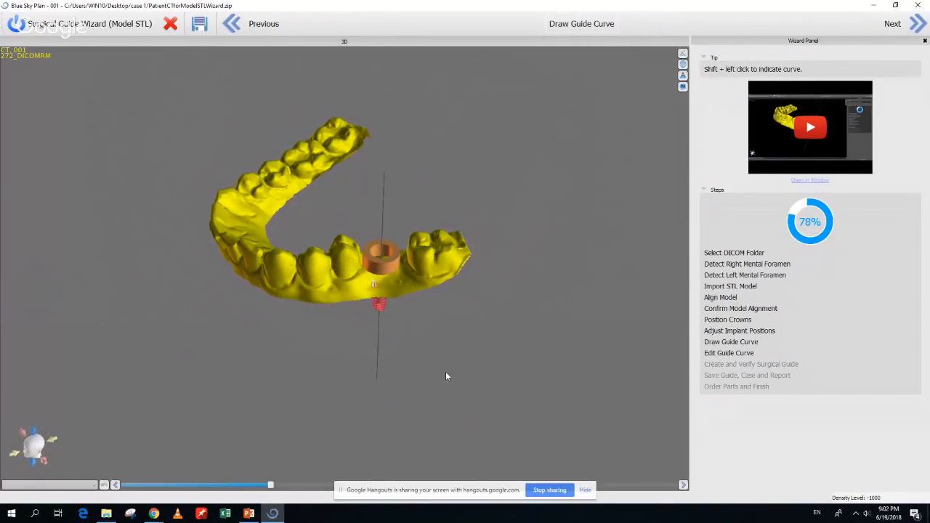
Zoom in on the implant sleeve and begin tracing the guide curve along the teeth
scroll(445, 418, up, 2)
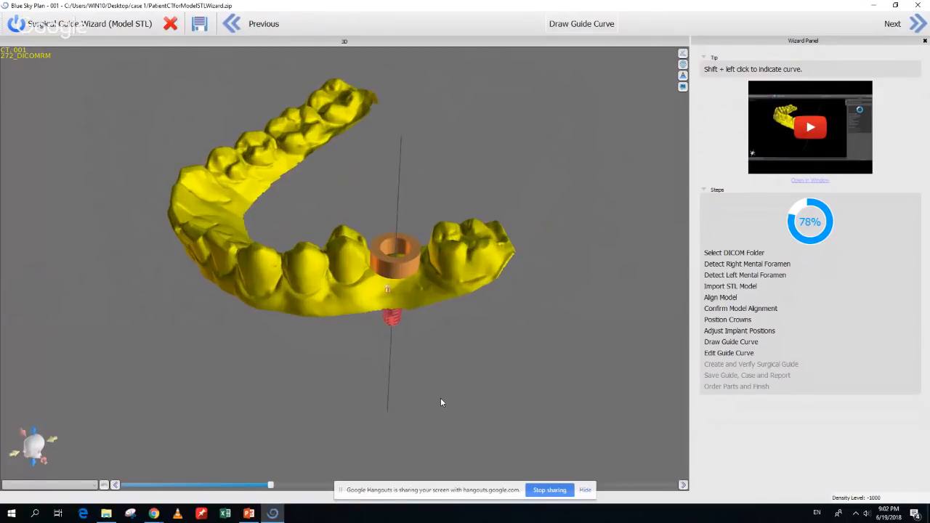
scroll(441, 400, up, 2)
drag(440, 400, 426, 349)
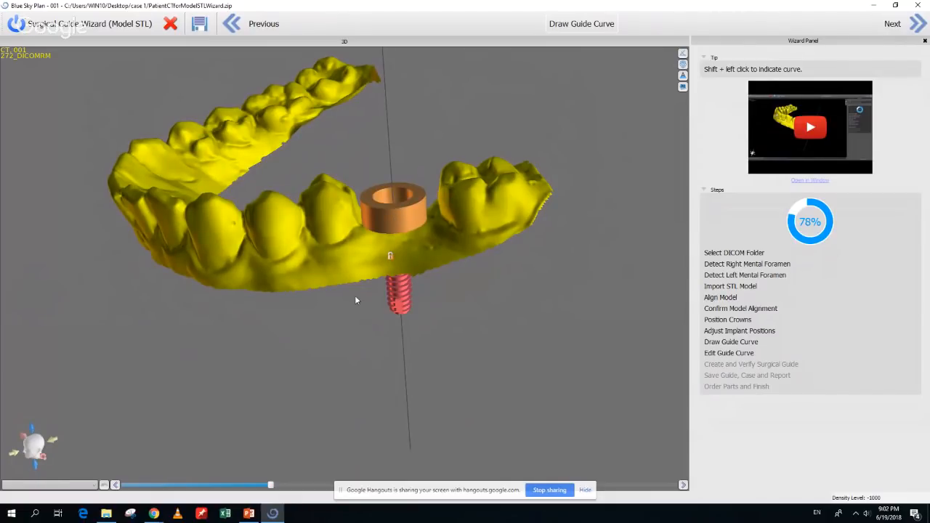
mouse_move(354, 296)
mouse_down()
mouse_move(357, 339)
mouse_move(390, 451)
mouse_move(393, 411)
mouse_move(341, 461)
mouse_move(352, 463)
mouse_move(367, 460)
mouse_move(349, 419)
mouse_move(340, 425)
mouse_move(376, 293)
mouse_move(340, 217)
mouse_move(365, 307)
mouse_move(456, 145)
mouse_up()
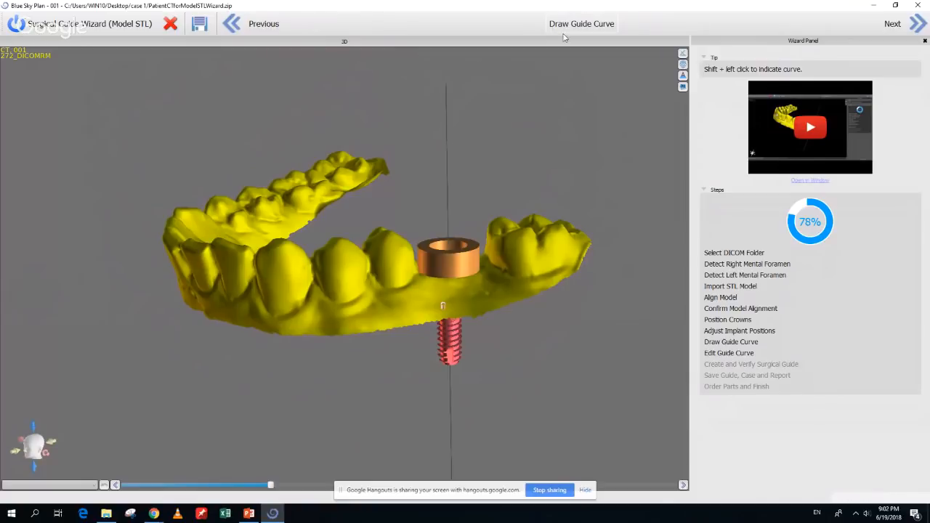
mouse_move(540, 462)
mouse_down()
mouse_move(502, 406)
mouse_move(531, 390)
mouse_up()
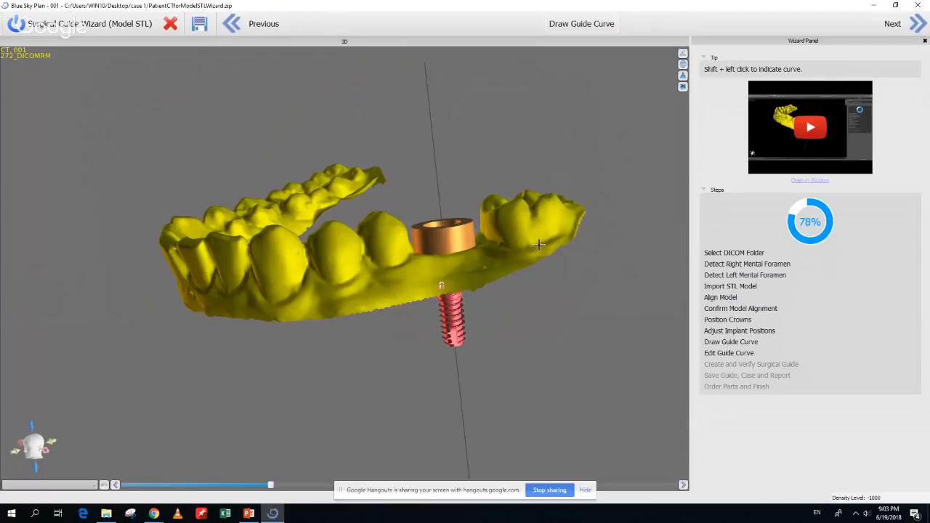
mouse_move(539, 246)
shift+mouse_down()
mouse_move(341, 290)
mouse_move(212, 294)
mouse_move(204, 275)
mouse_move(369, 305)
mouse_move(292, 298)
mouse_move(256, 278)
mouse_move(251, 243)
mouse_move(327, 364)
mouse_move(383, 381)
mouse_move(324, 335)
mouse_move(346, 388)
mouse_move(320, 362)
mouse_move(406, 356)
mouse_move(442, 331)
mouse_move(455, 303)
mouse_move(456, 174)
mouse_move(472, 130)
shift+mouse_up()
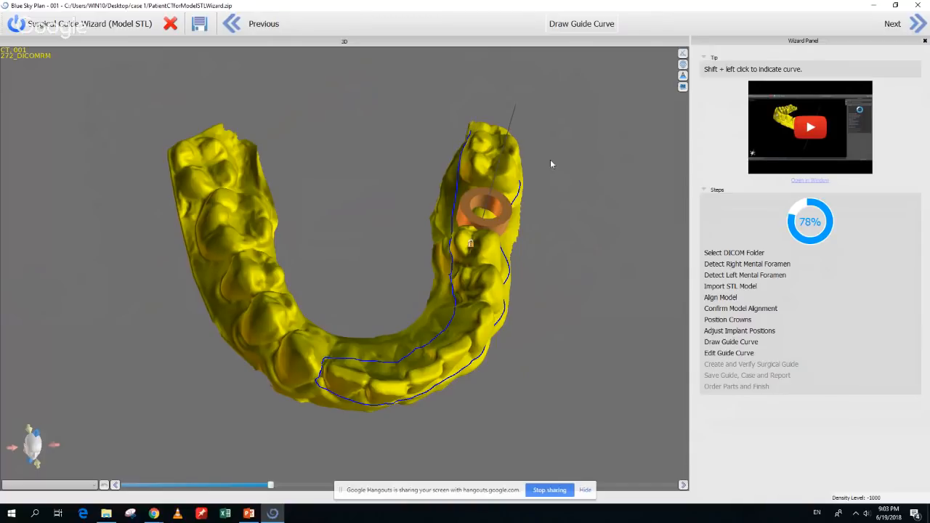
Extend the guide curve past the back molar, check it, and advance to Edit Guide Curve
mouse_move(550, 159)
mouse_down()
mouse_move(516, 215)
mouse_move(543, 241)
mouse_move(550, 277)
mouse_move(540, 304)
mouse_up()
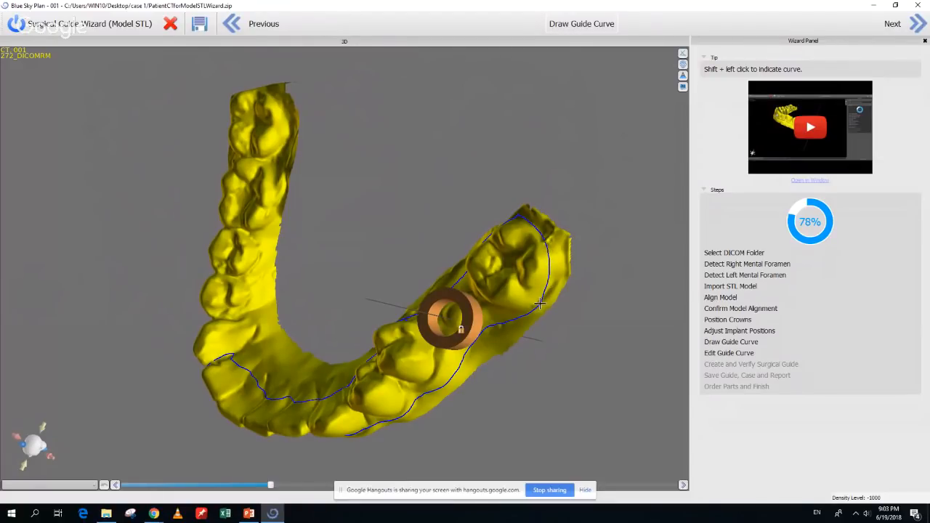
drag(531, 372, 556, 230)
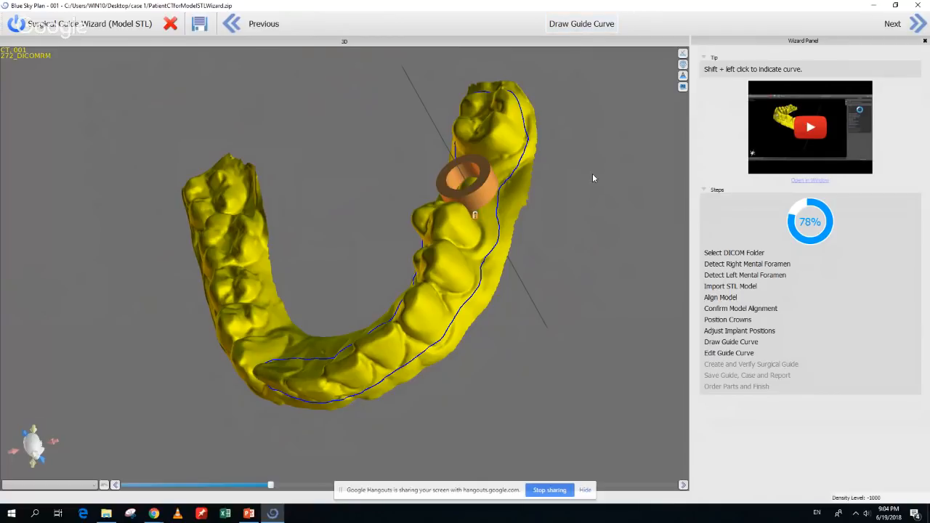
click(912, 28)
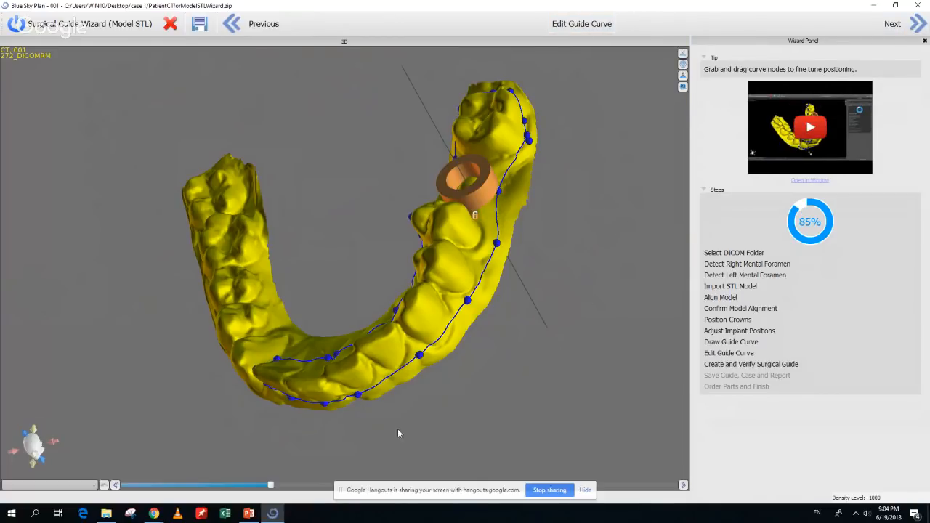
Add a node and reshape the curve near the implant and back molar
drag(264, 457, 331, 340)
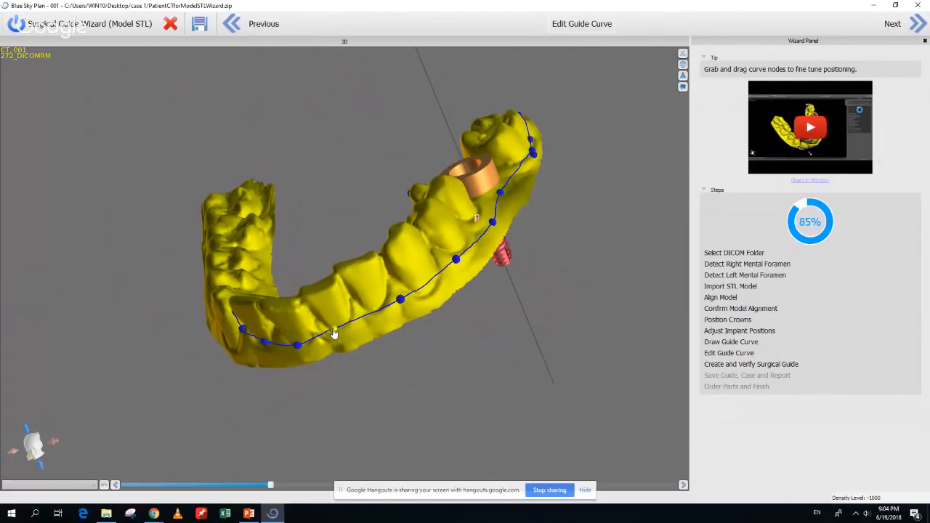
click(333, 330)
drag(401, 298, 402, 293)
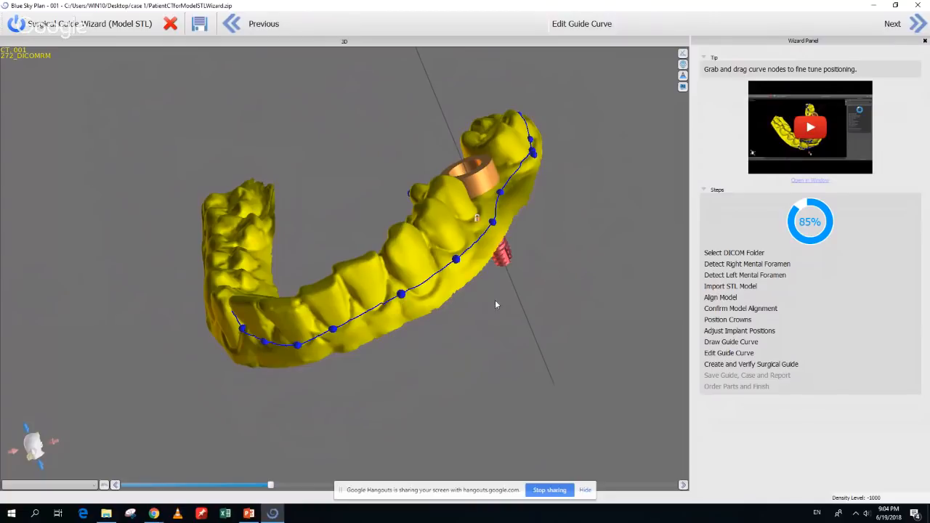
drag(496, 304, 467, 317)
drag(421, 285, 418, 282)
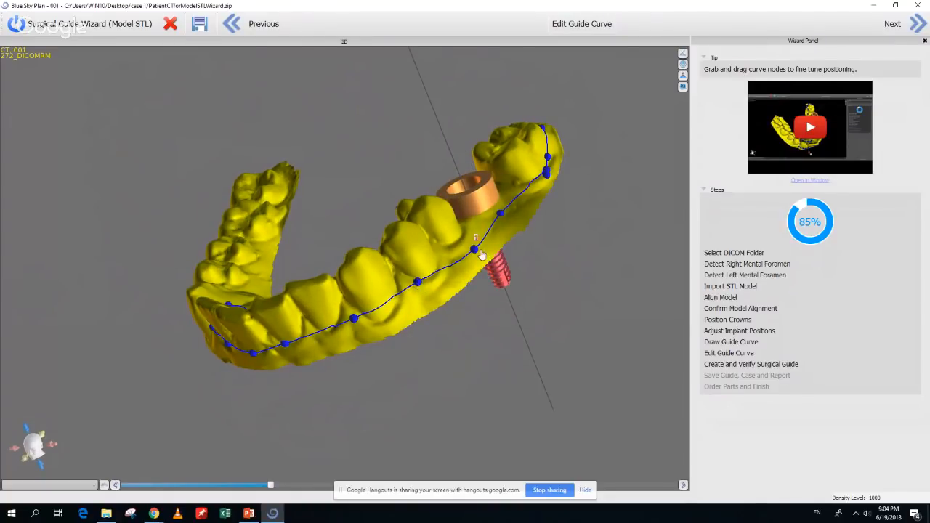
drag(475, 249, 474, 244)
drag(563, 238, 409, 343)
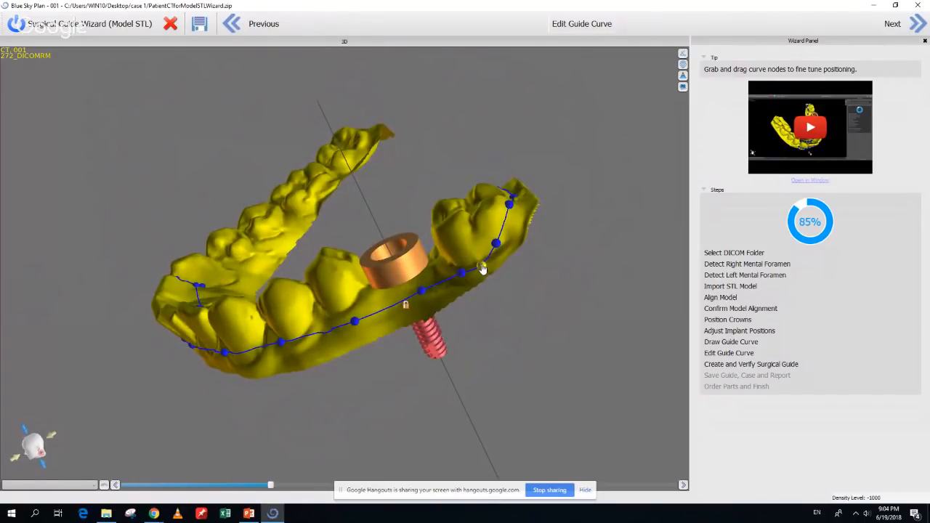
drag(532, 279, 481, 281)
drag(491, 239, 192, 404)
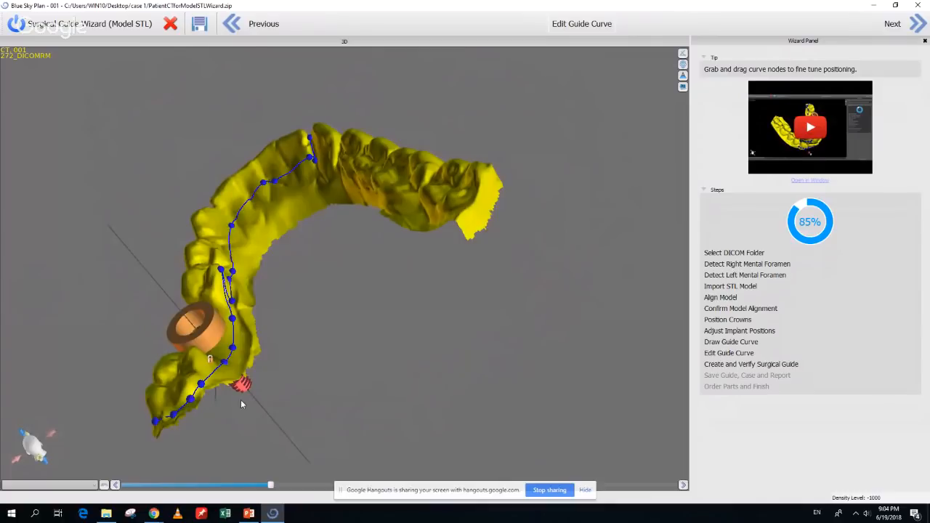
Remove the loop beside the sleeve, smooth the curve along the arch, then fabricate the guide
drag(216, 433, 295, 368)
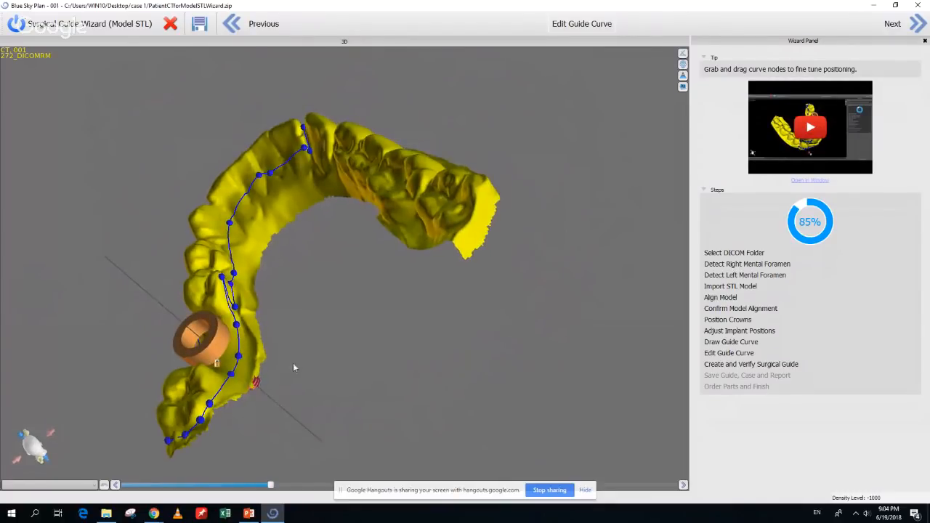
drag(234, 323, 237, 333)
drag(223, 279, 239, 270)
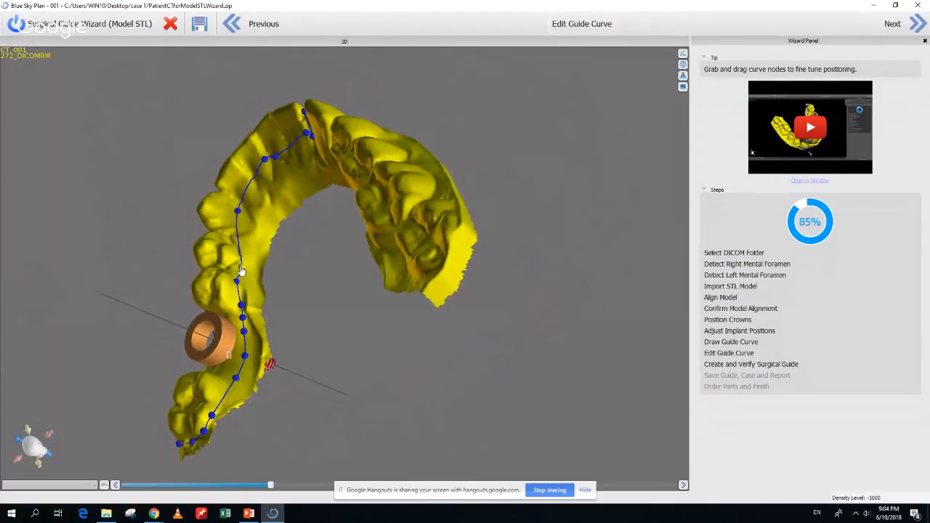
drag(240, 270, 378, 261)
drag(245, 148, 245, 166)
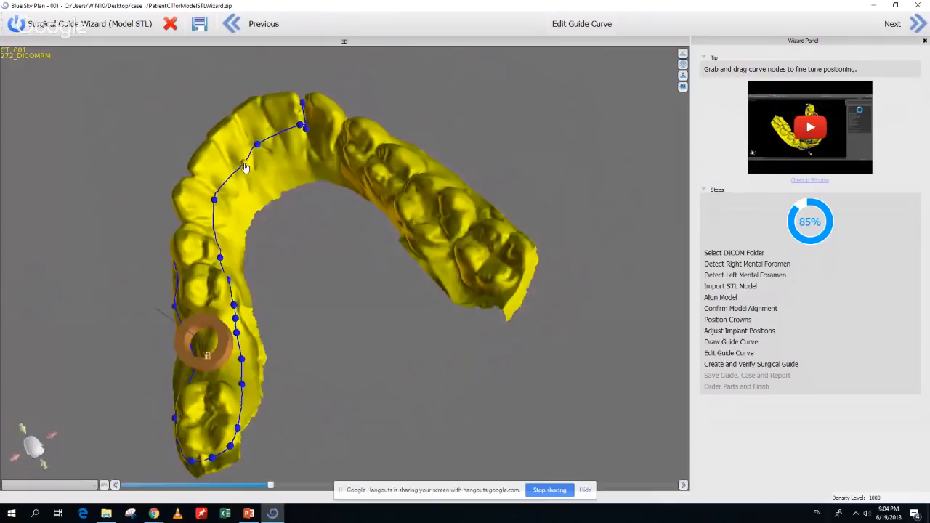
drag(301, 128, 283, 138)
drag(297, 422, 550, 168)
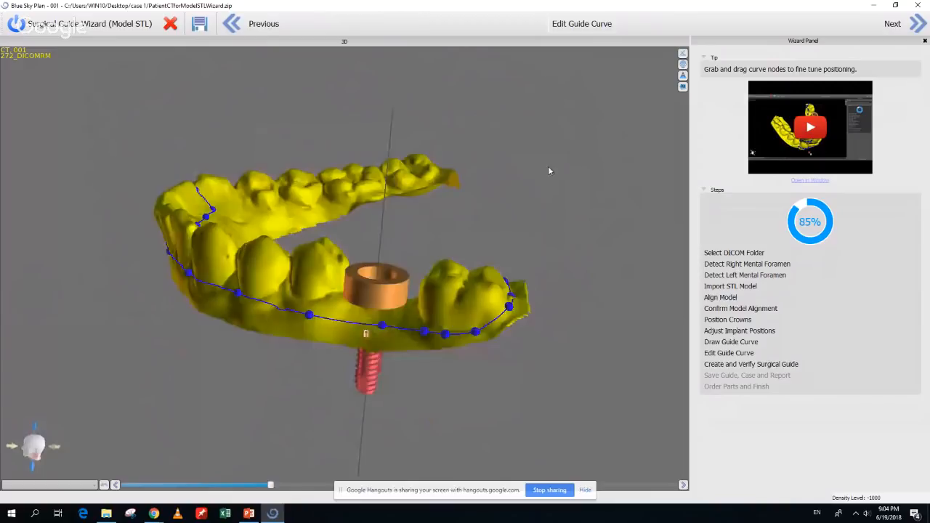
click(917, 24)
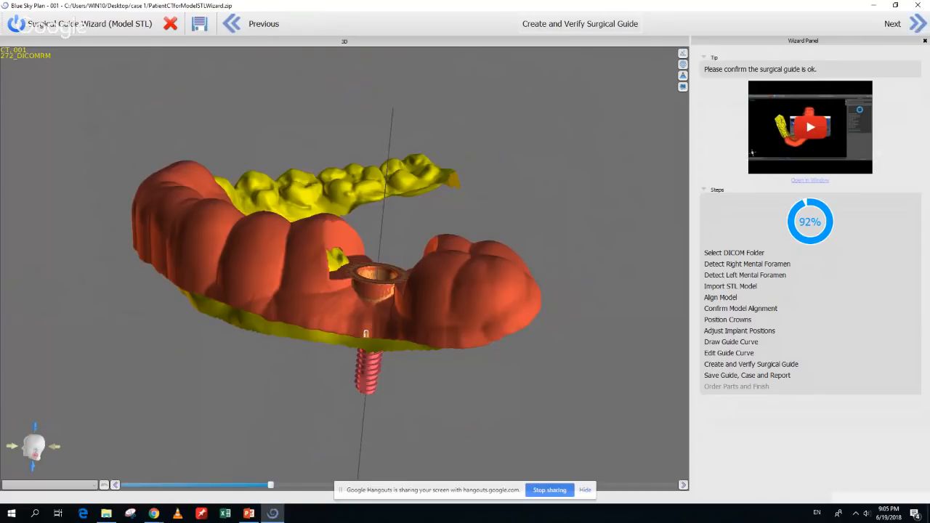
Orbit the fabricated red guide to inspect it around the implant sleeve from several angles
drag(477, 212, 526, 380)
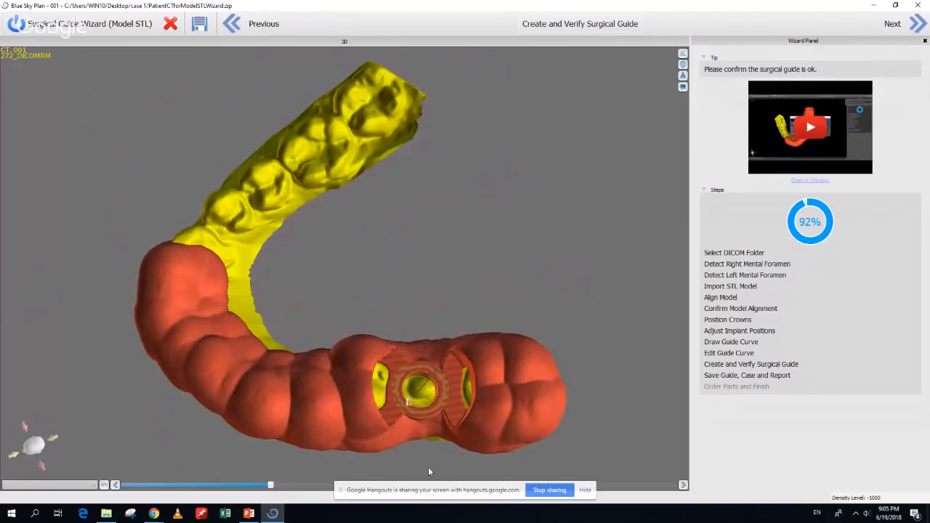
drag(409, 471, 342, 342)
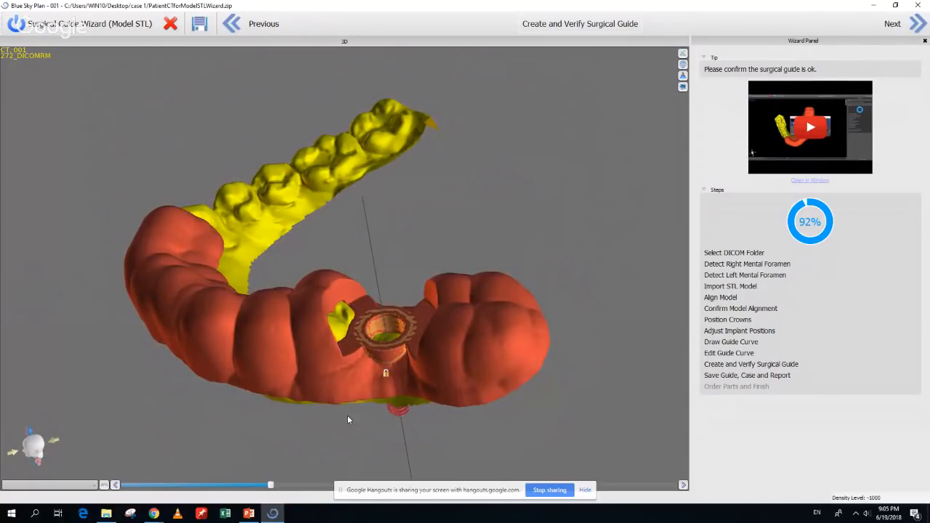
drag(348, 419, 442, 463)
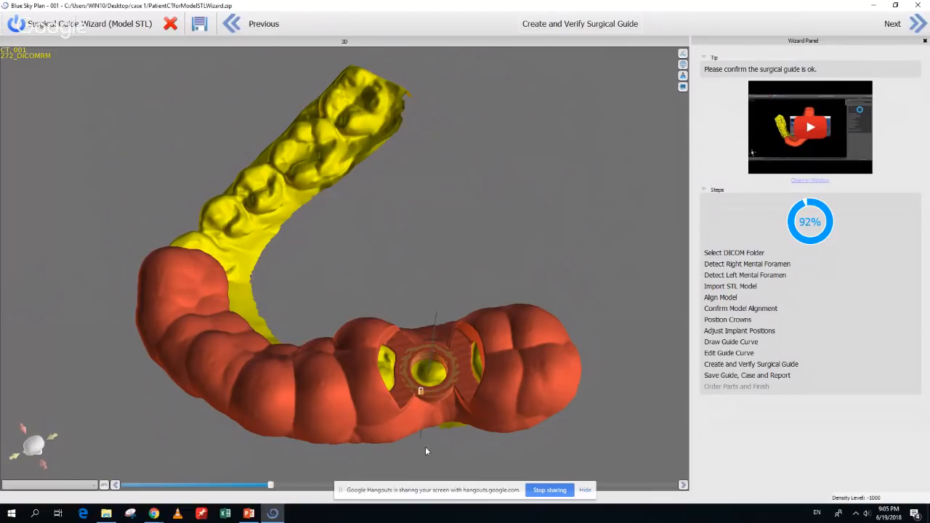
drag(425, 446, 375, 381)
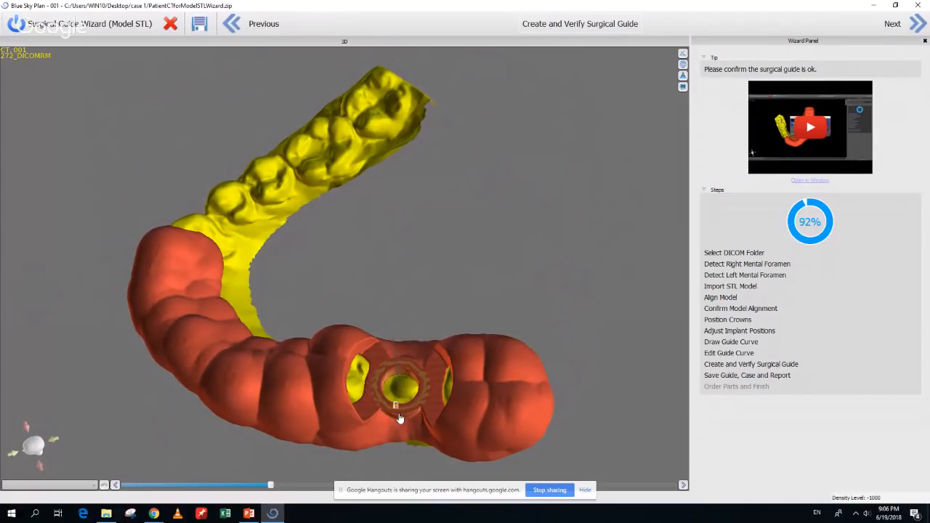
mouse_move(407, 462)
mouse_down()
mouse_move(470, 466)
mouse_move(441, 444)
mouse_move(415, 445)
mouse_move(434, 451)
mouse_move(449, 374)
mouse_move(564, 333)
mouse_move(586, 284)
mouse_move(446, 411)
mouse_move(412, 425)
mouse_move(407, 397)
mouse_move(396, 394)
mouse_move(424, 399)
mouse_move(376, 293)
mouse_move(374, 376)
mouse_move(395, 456)
mouse_up()
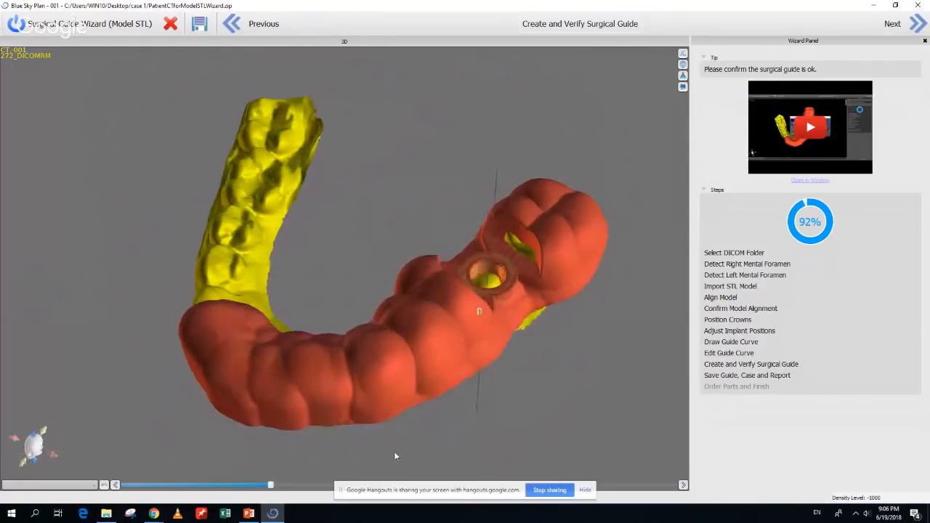
Add an inspection window block to the guide, then rotate, move and enlarge it
right_click(362, 378)
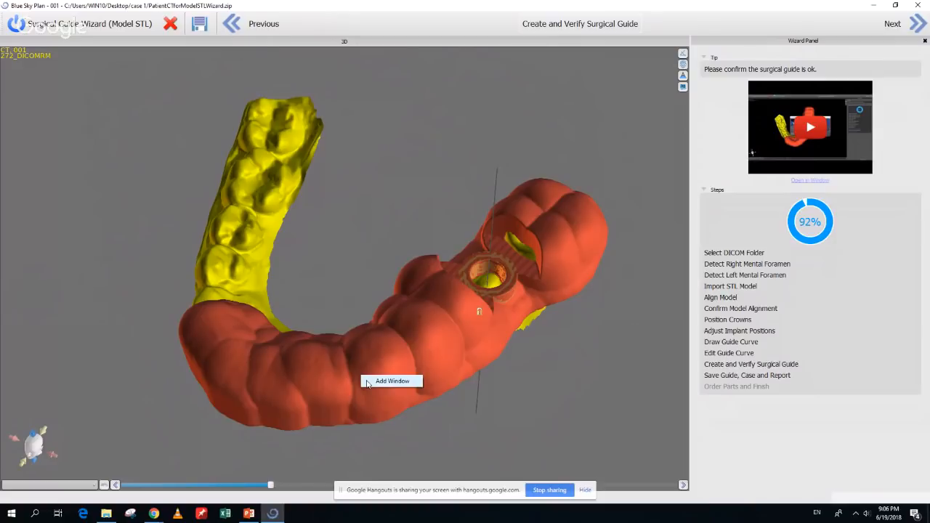
click(392, 381)
drag(369, 386, 473, 341)
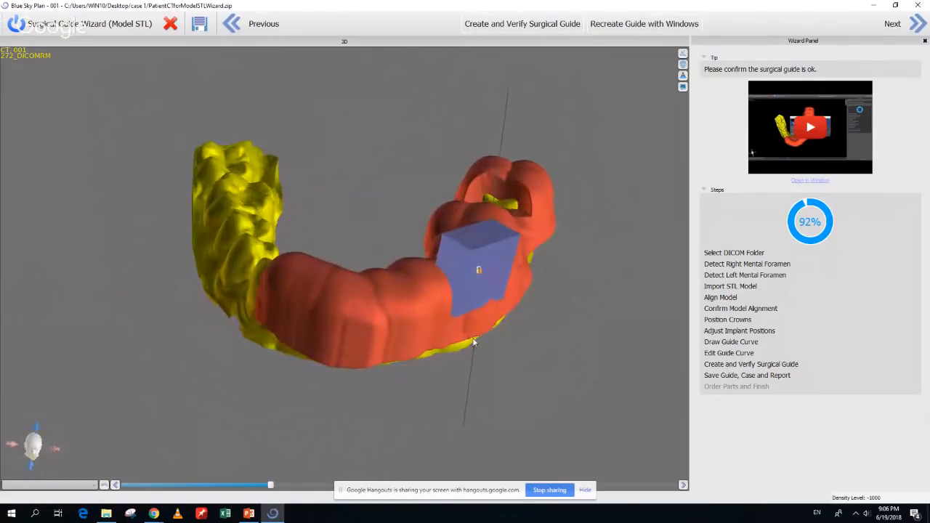
click(482, 283)
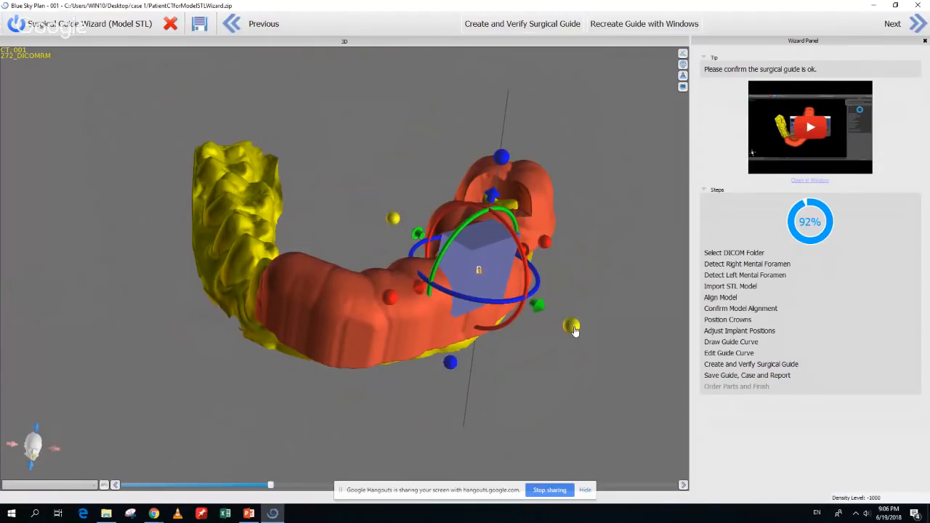
drag(574, 329, 431, 326)
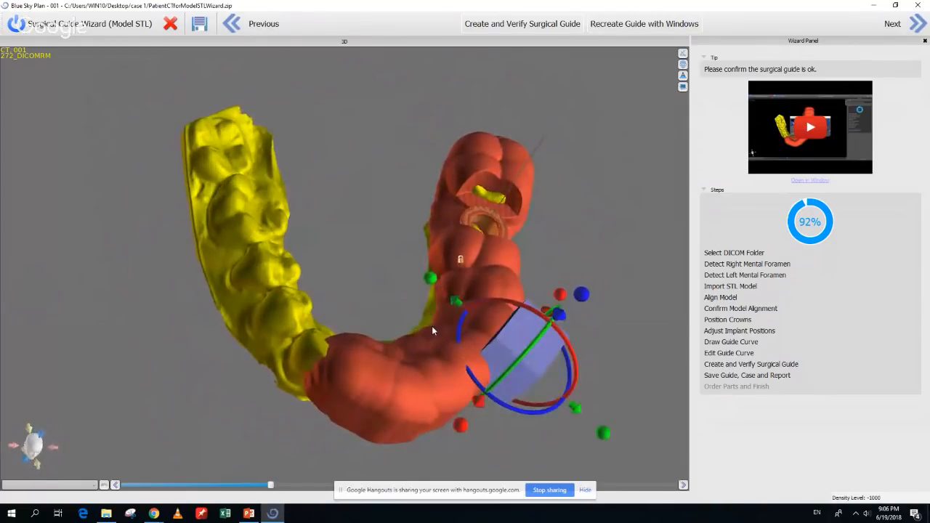
drag(553, 412, 555, 412)
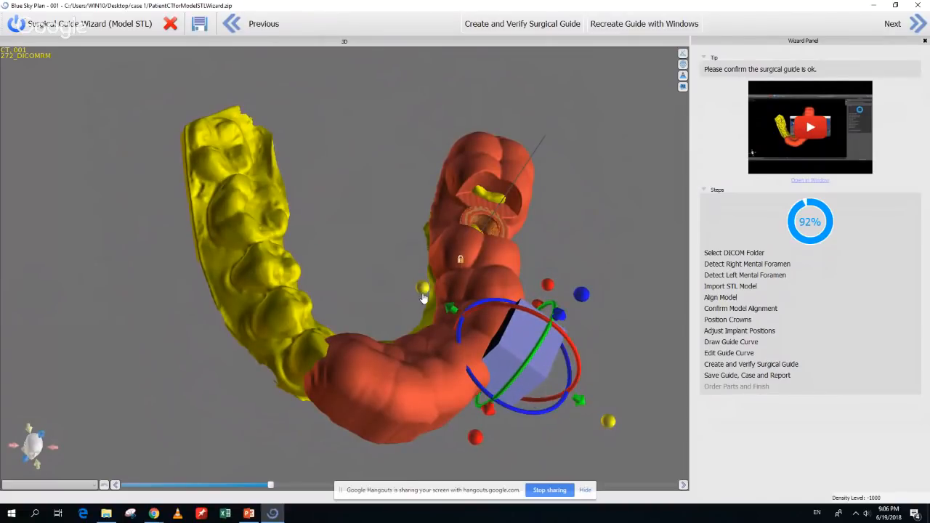
drag(408, 288, 336, 262)
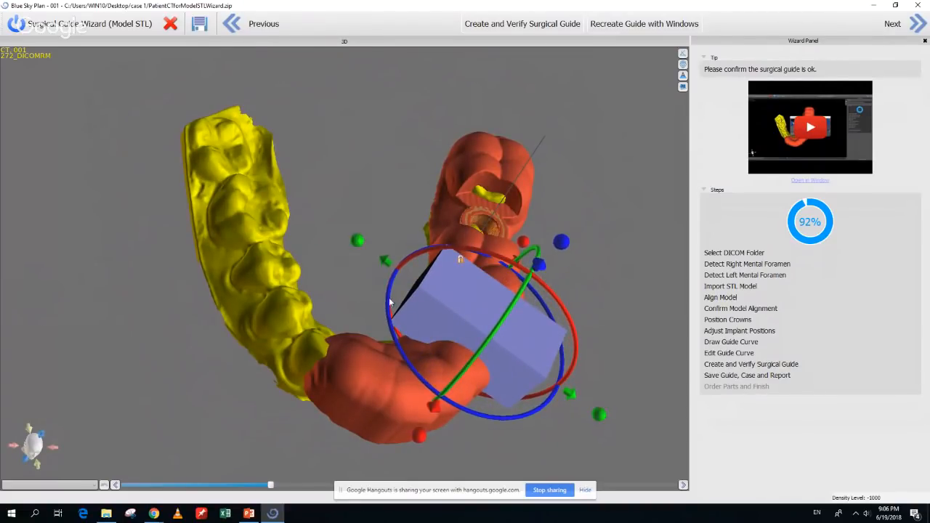
Fine-tune the window block's rotation, check its placement, and recreate the guide with windows
drag(653, 432, 651, 379)
drag(399, 449, 418, 380)
click(483, 208)
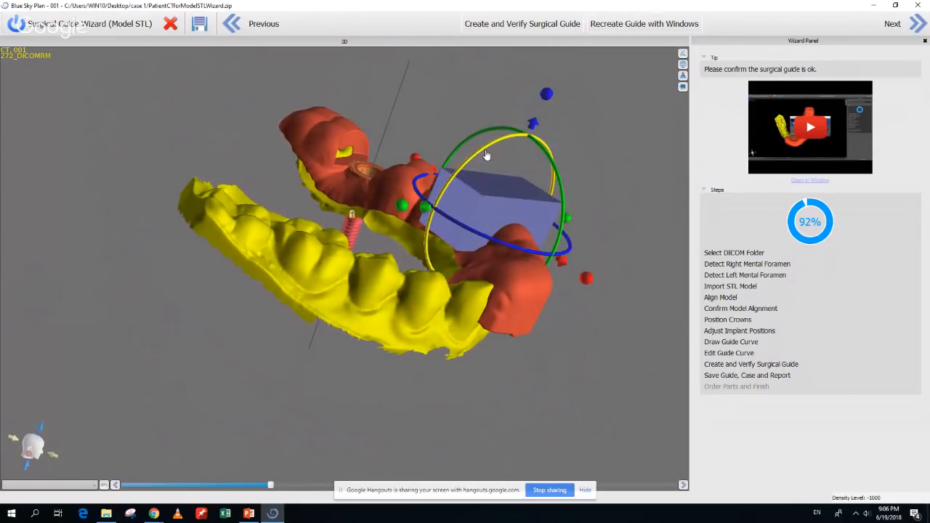
drag(482, 154, 492, 152)
drag(551, 320, 171, 265)
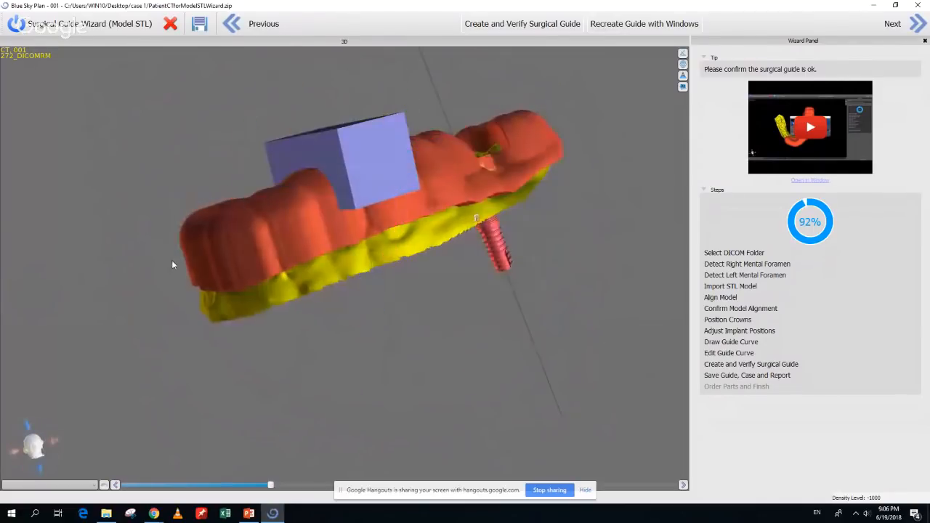
drag(390, 206, 348, 290)
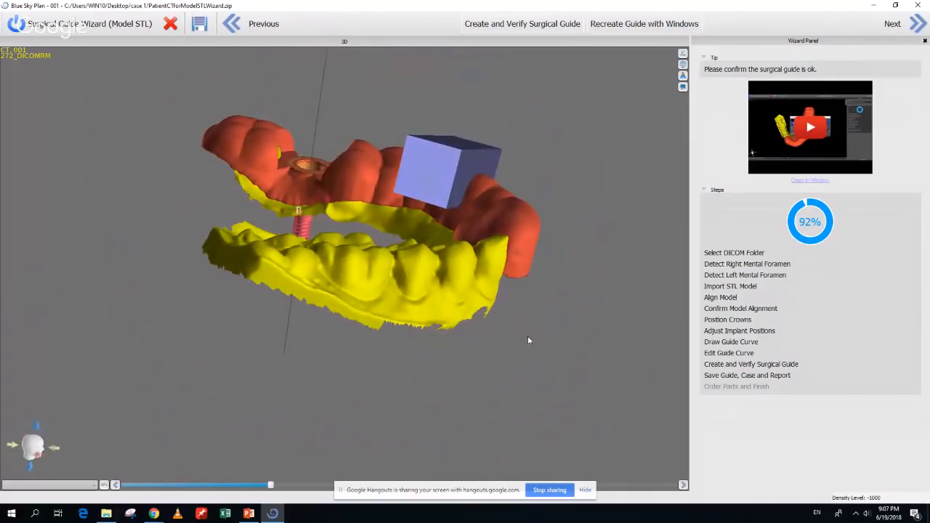
drag(528, 336, 18, 273)
drag(83, 313, 239, 402)
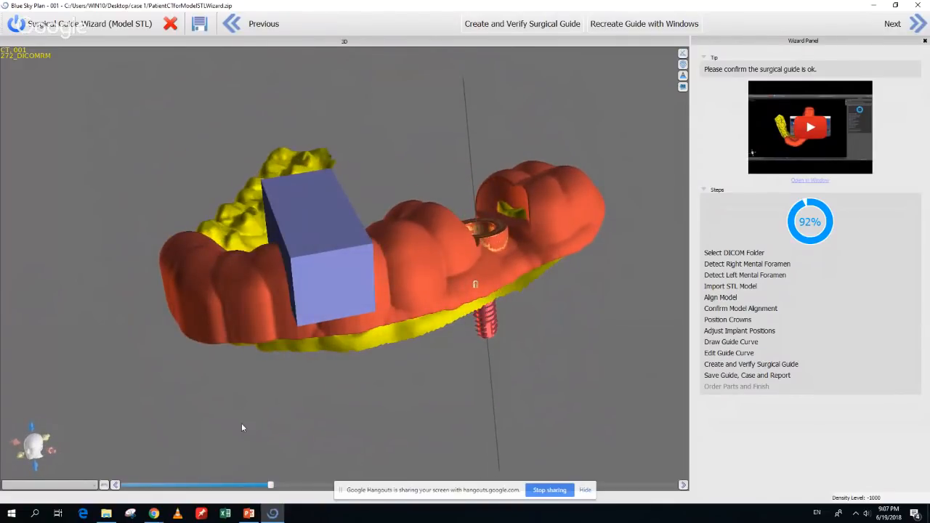
click(619, 32)
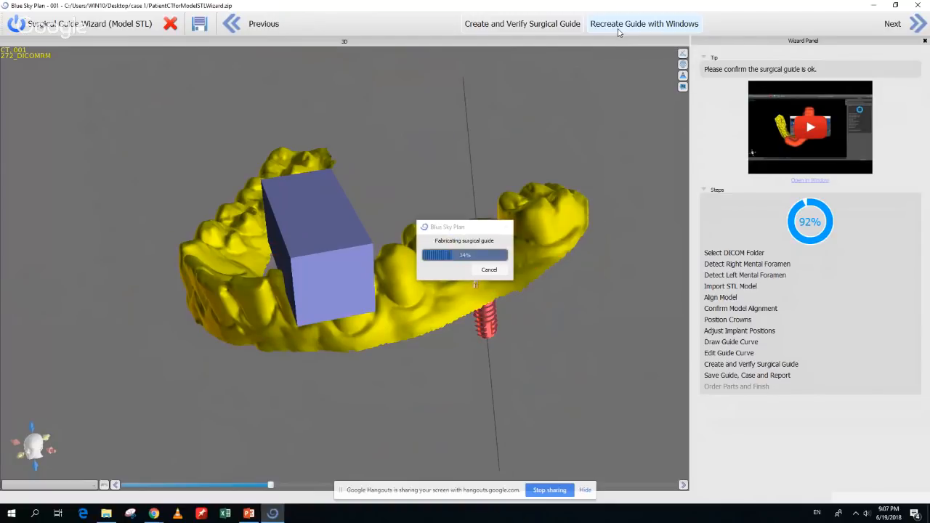
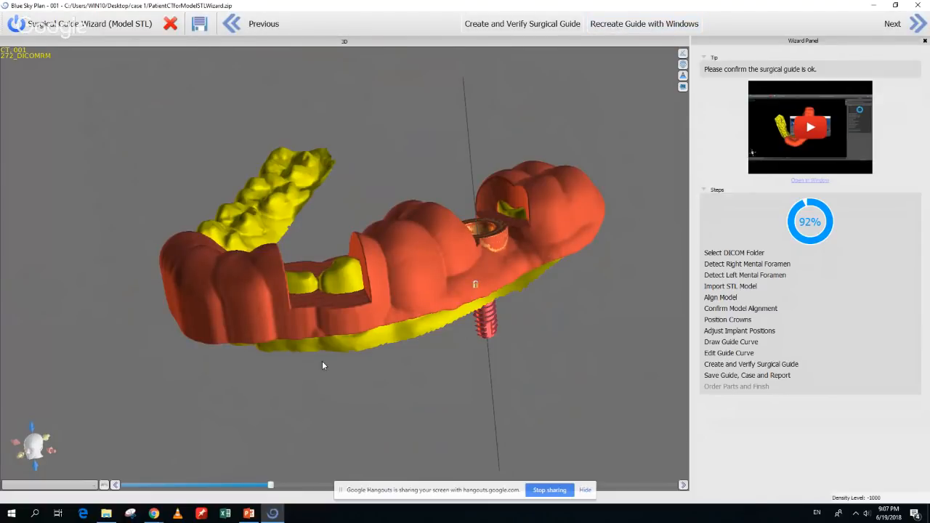
Save the guide, case and report into a new Desktop folder named 'case 1 files'
drag(324, 365, 438, 420)
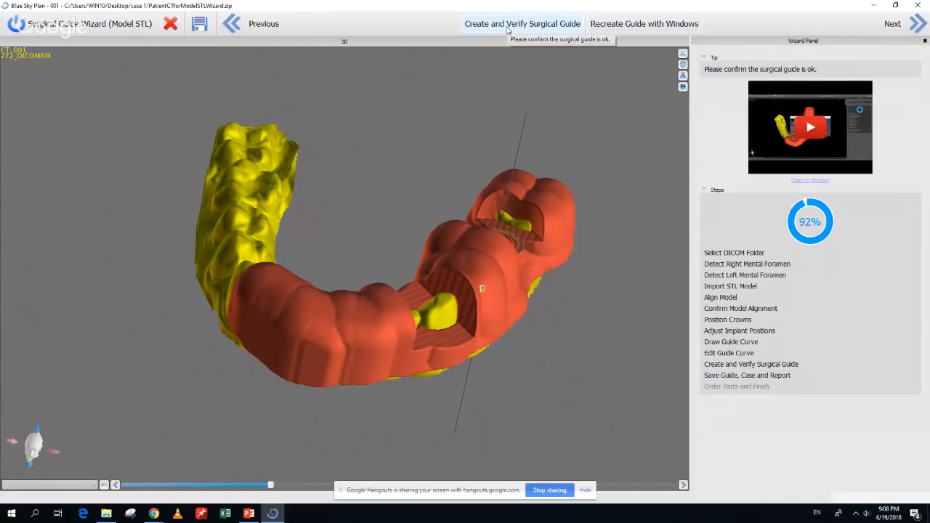
drag(524, 366, 307, 445)
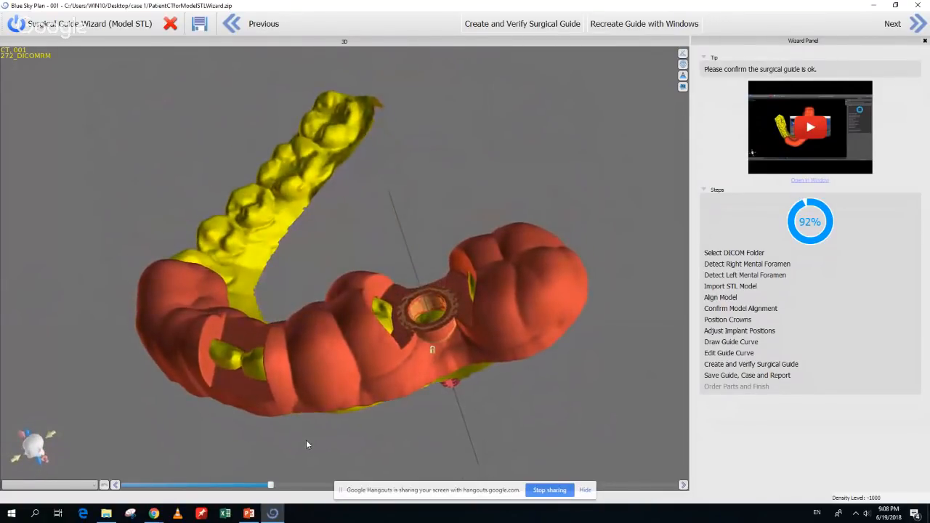
click(920, 24)
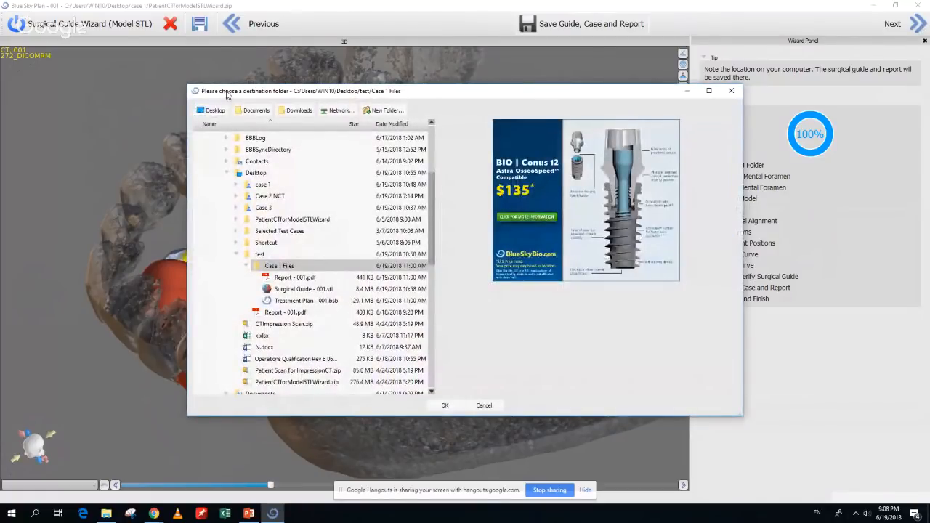
click(212, 110)
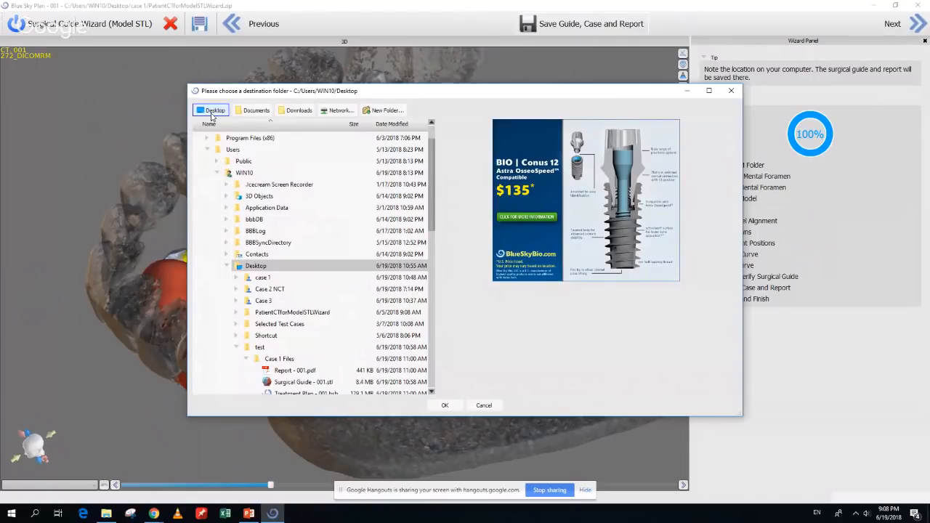
click(390, 111)
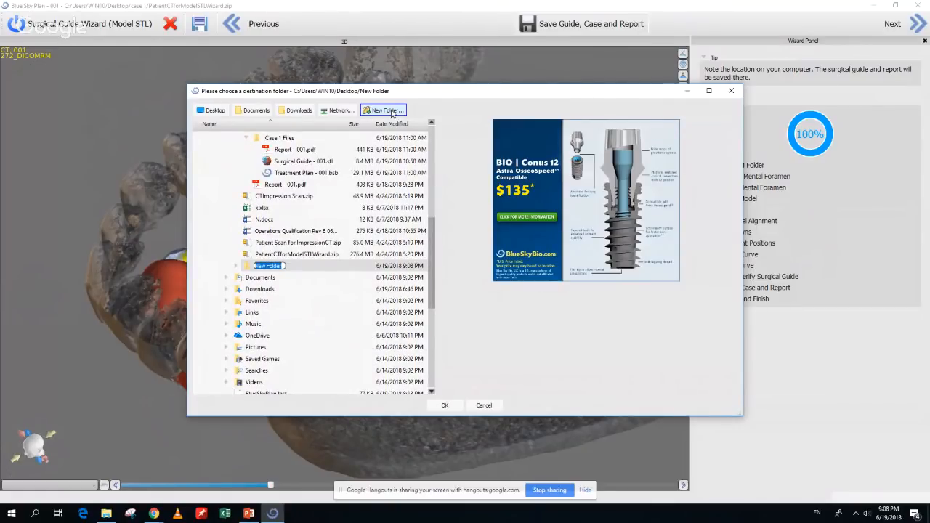
text(case 1 files)
key(Return)
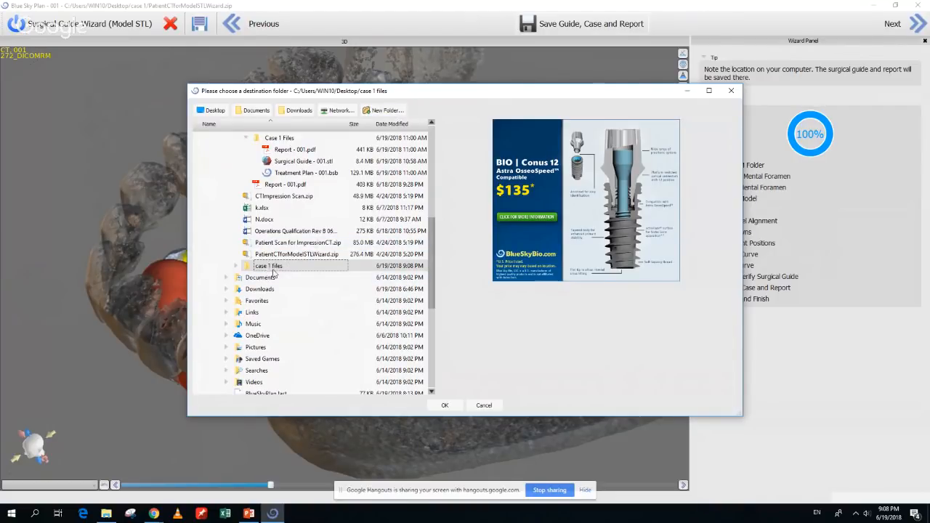
click(448, 408)
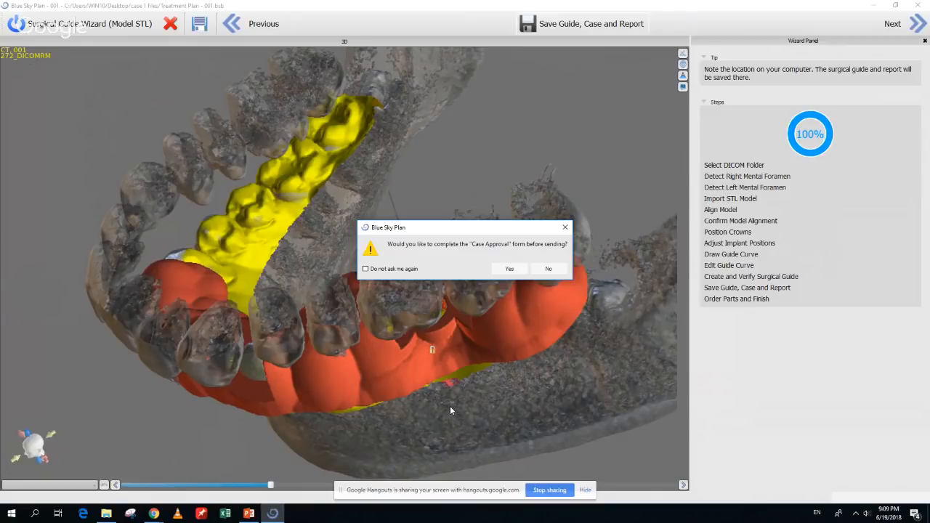
Fill in the Case Approval form with Approve planning ticked, then apply and save it
click(510, 269)
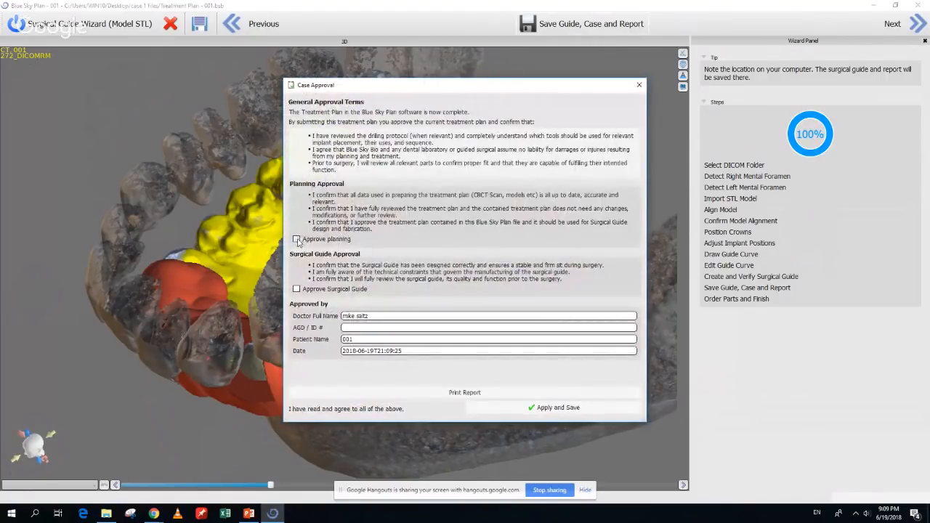
click(297, 240)
click(498, 414)
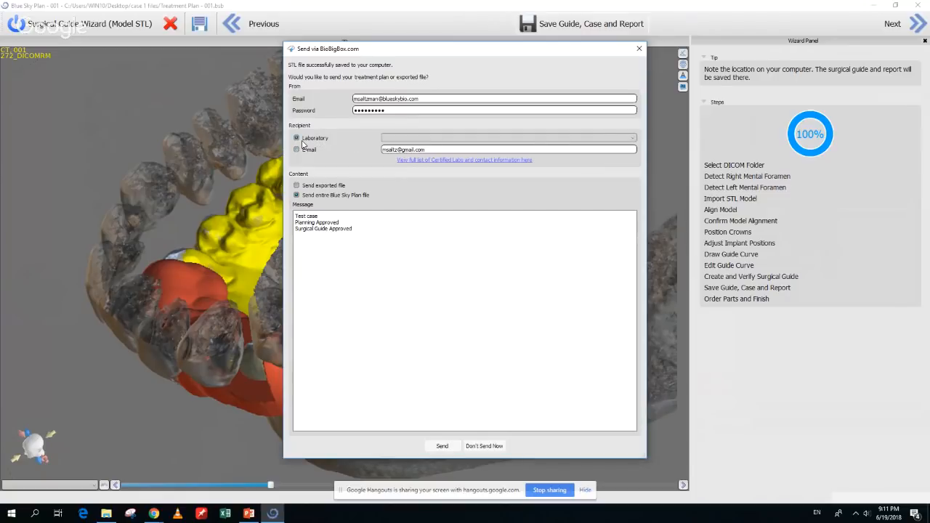
Choose Laboratory as recipient and select ROE Dental Lab from the lab list
click(303, 141)
click(400, 143)
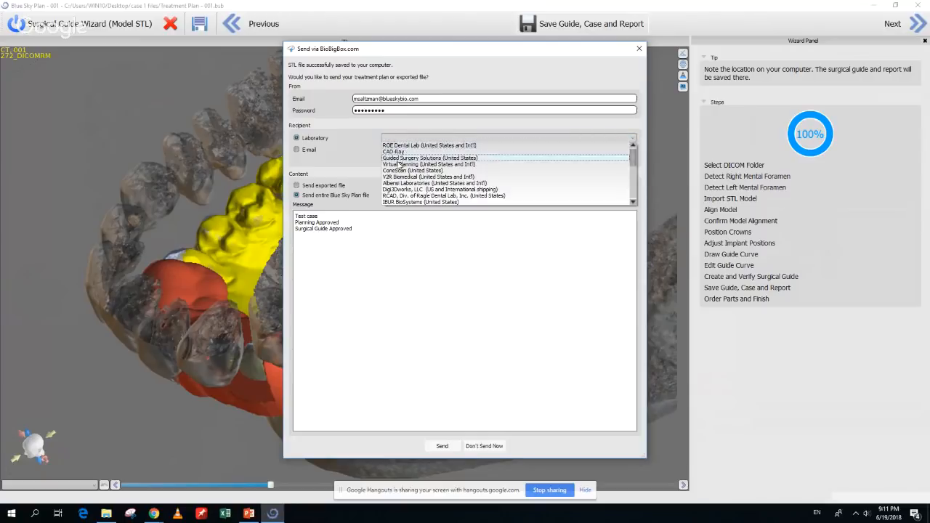
scroll(557, 182, down, 1)
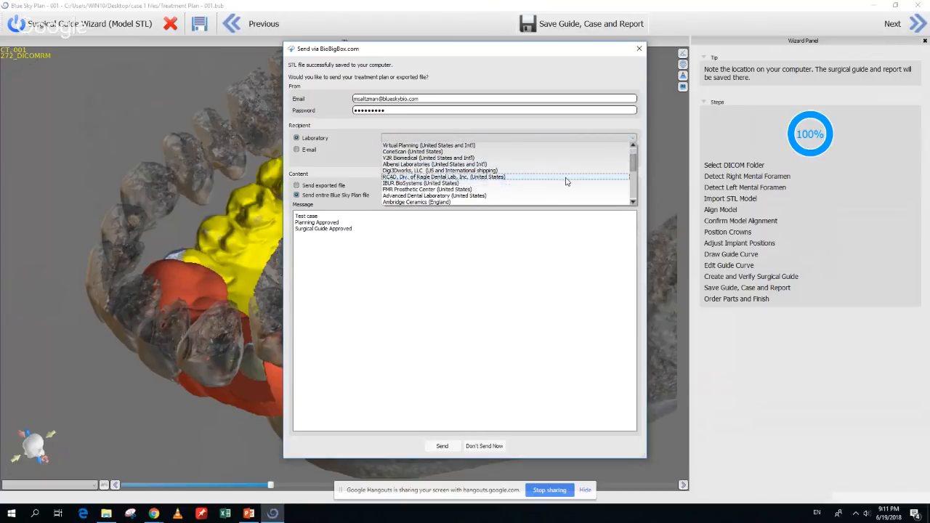
scroll(566, 182, down, 1)
scroll(566, 181, down, 1)
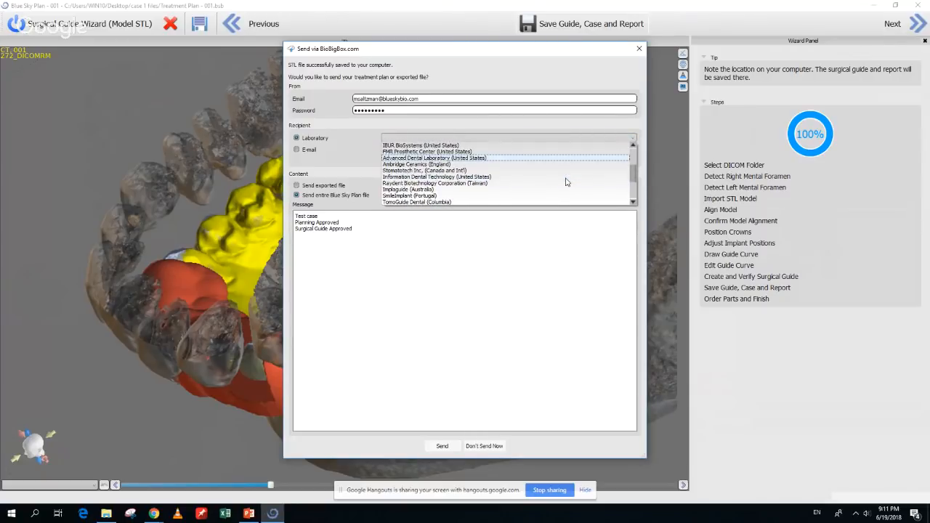
scroll(565, 182, up, 3)
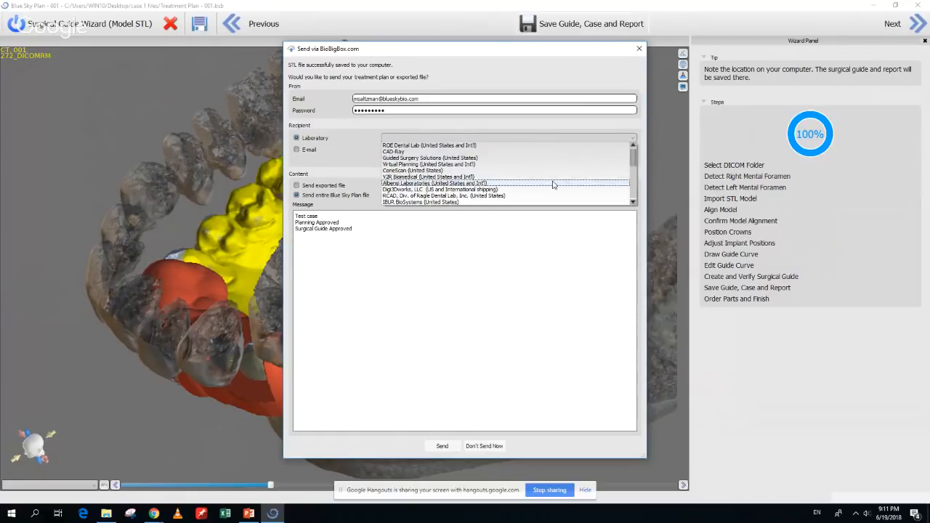
click(488, 147)
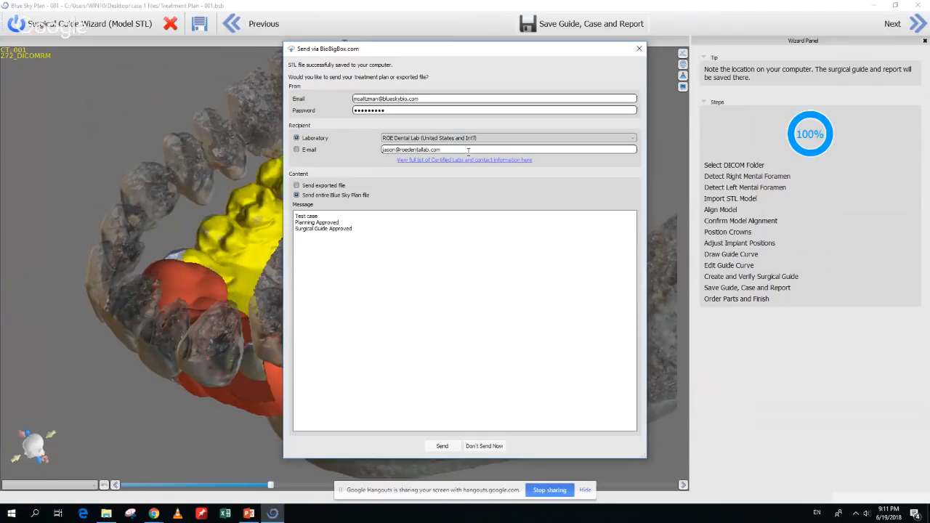
Switch the recipient to E-mail and replace the address with the recipient's e-mail
click(297, 149)
drag(441, 150, 376, 153)
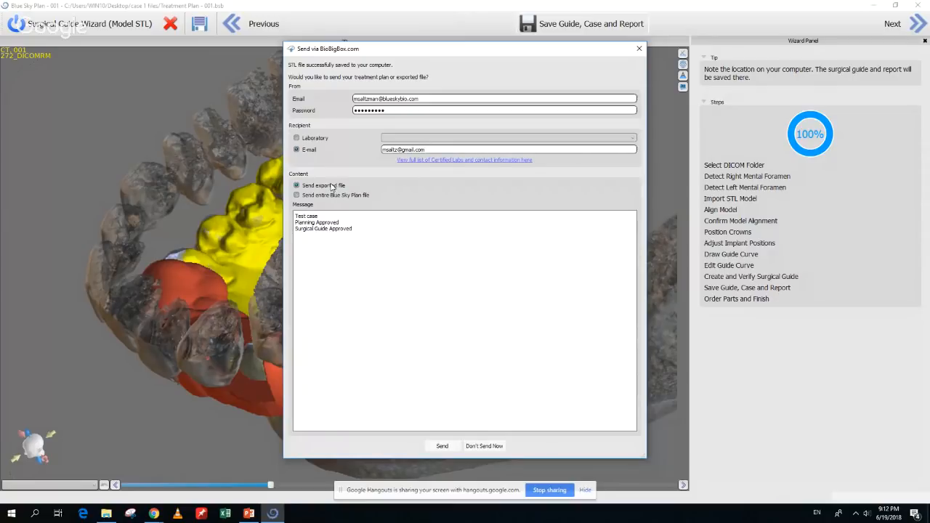
Review the message text, selecting its Test case and approval lines
click(381, 236)
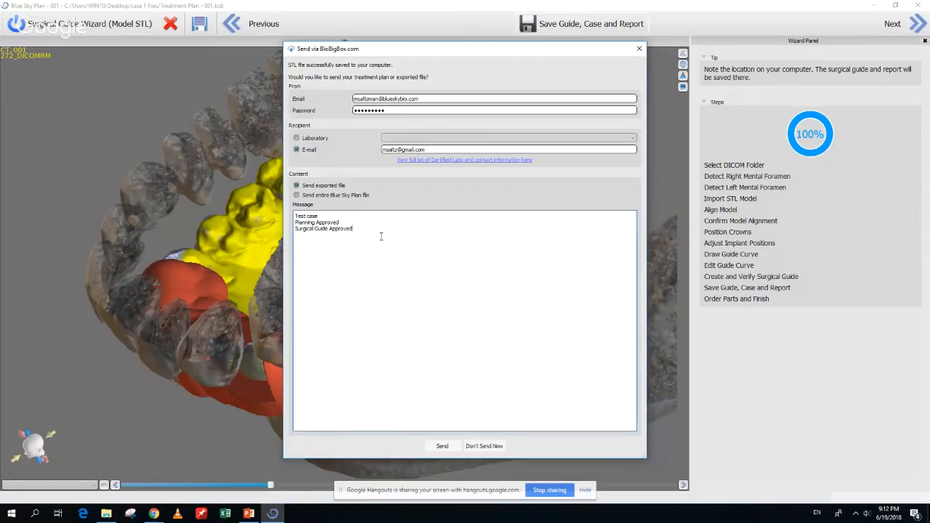
click(296, 218)
mouse_move(296, 217)
mouse_down()
mouse_move(328, 218)
mouse_move(302, 226)
mouse_up()
click(329, 221)
drag(363, 233, 299, 231)
click(317, 224)
click(391, 230)
Add a new message line 'Please contact me at', then choose Don't Send Now
key(Return)
text(Please contact me at)
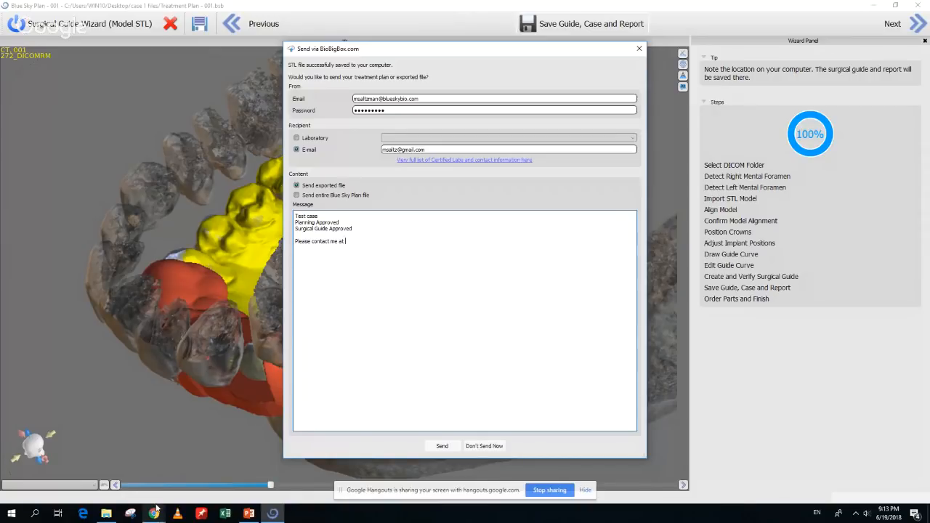
mouse_move(156, 508)
click(495, 447)
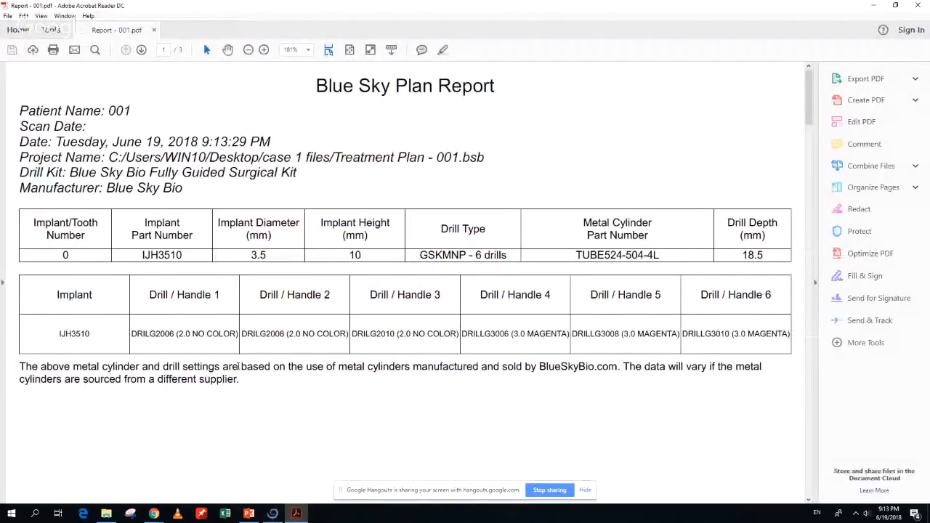
Scroll through Report - 001.pdf's implant and drill tables, then close Acrobat Reader
scroll(237, 367, down, 5)
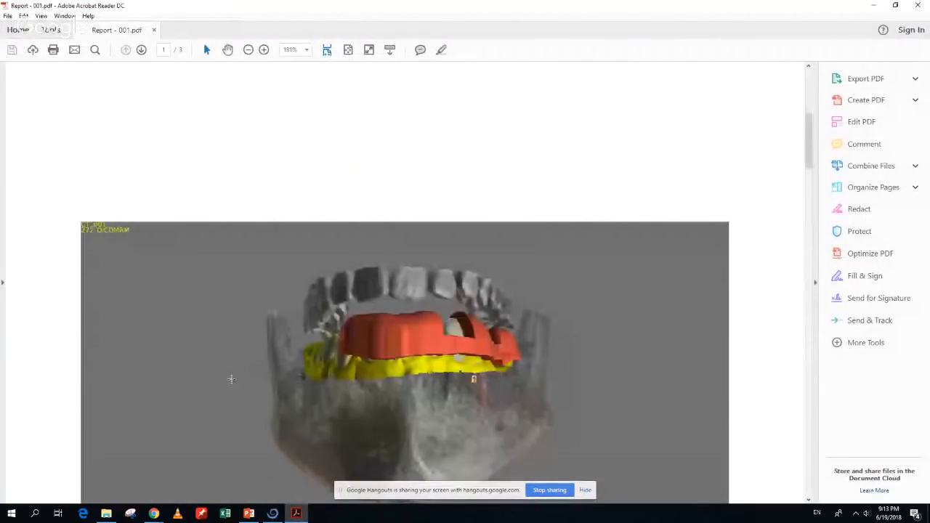
scroll(233, 378, up, 4)
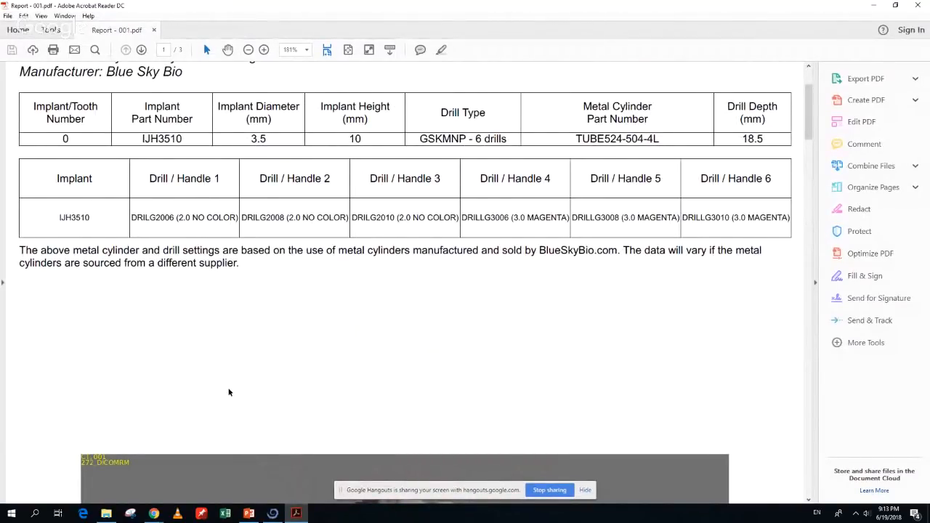
scroll(229, 392, down, 1)
scroll(229, 392, down, 1)
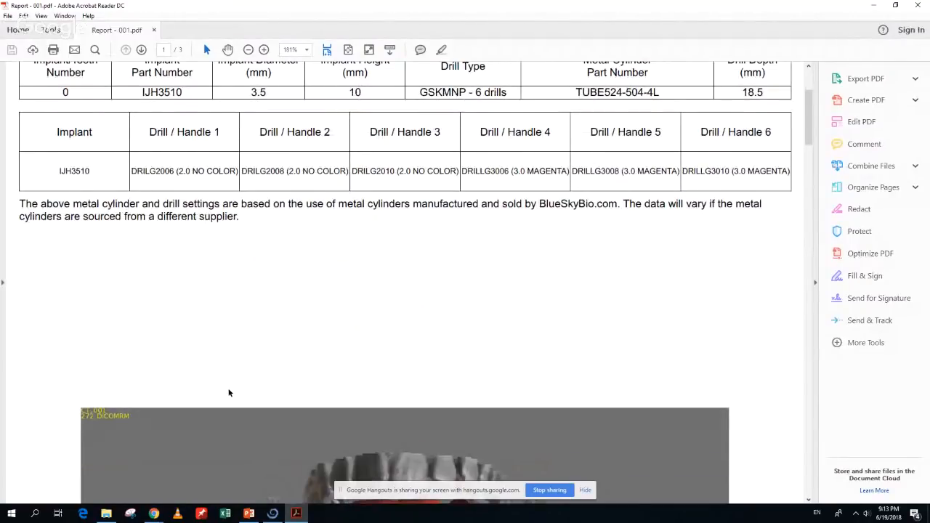
scroll(229, 393, down, 20)
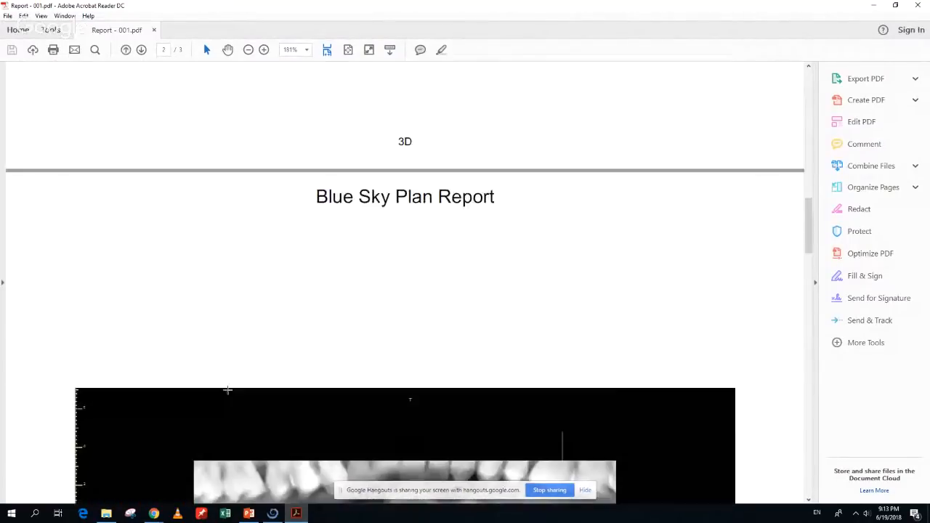
scroll(229, 391, up, 18)
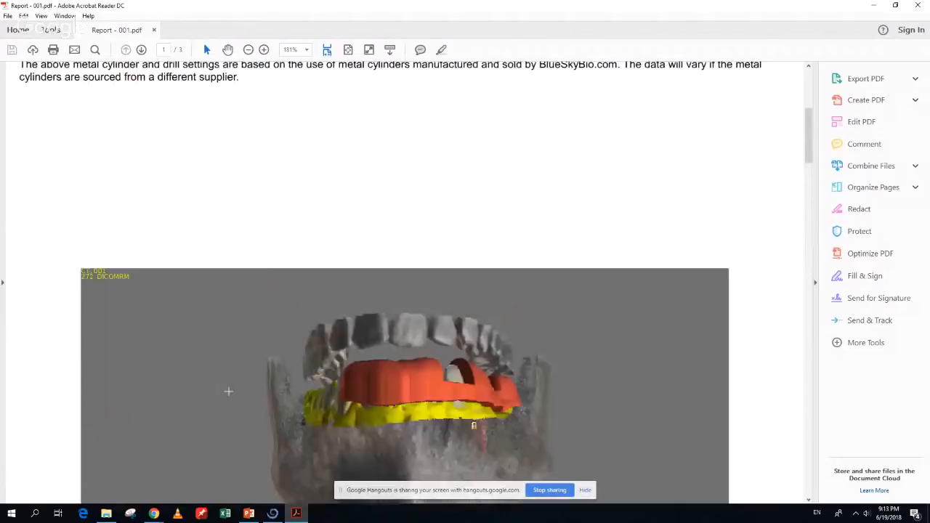
scroll(228, 395, up, 1)
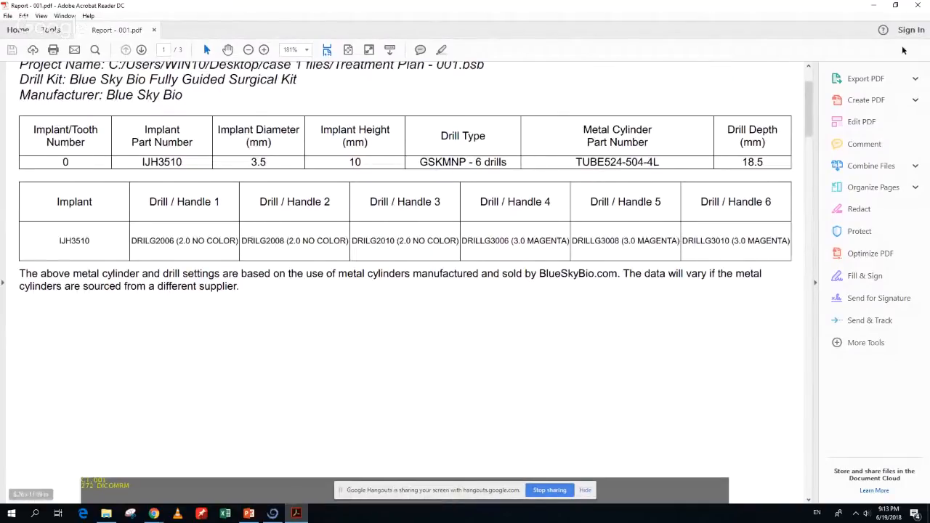
click(919, 6)
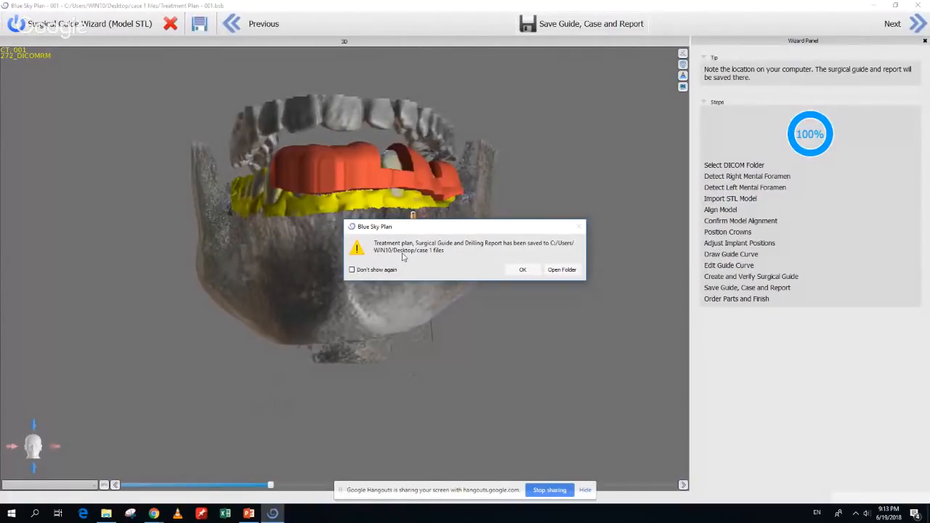
Open the case 1 files folder from the saved-confirmation dialog
click(558, 270)
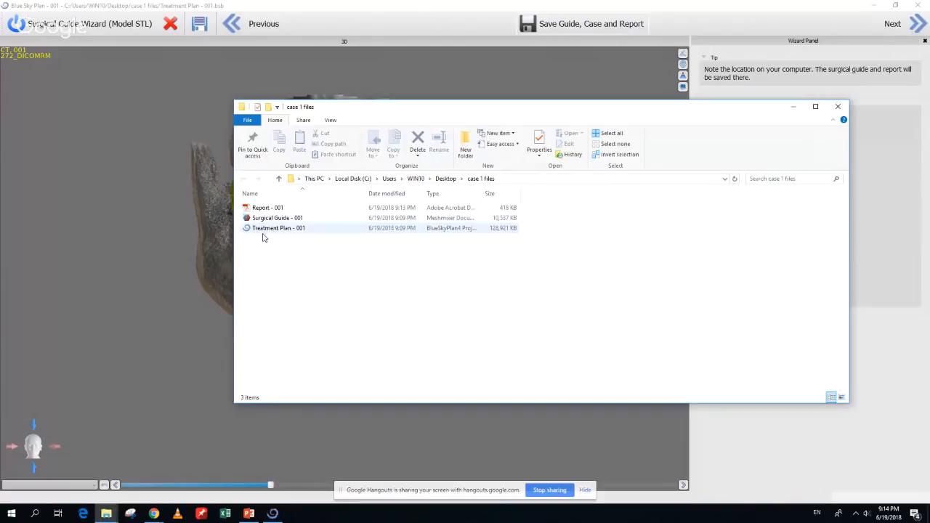
Check the saved report, guide and plan files, then switch back to the Blue Sky Plan wizard
click(210, 422)
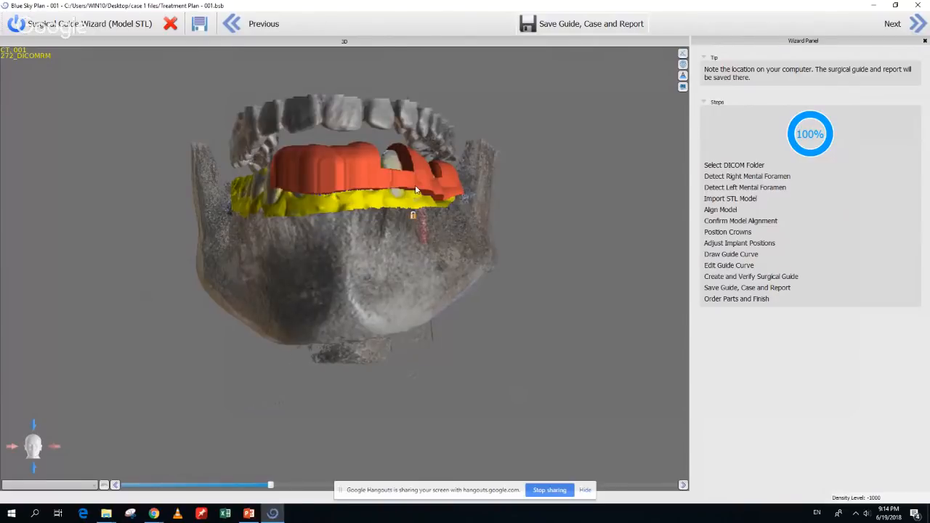
Go to Order Parts, maximize the store cart, and remove the Fully Guided Keyless Kit
click(919, 24)
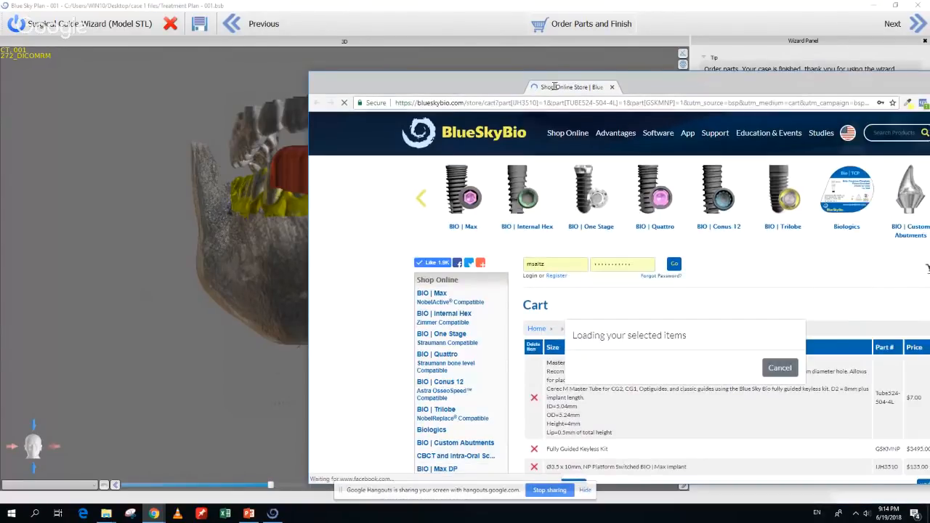
double_click(554, 86)
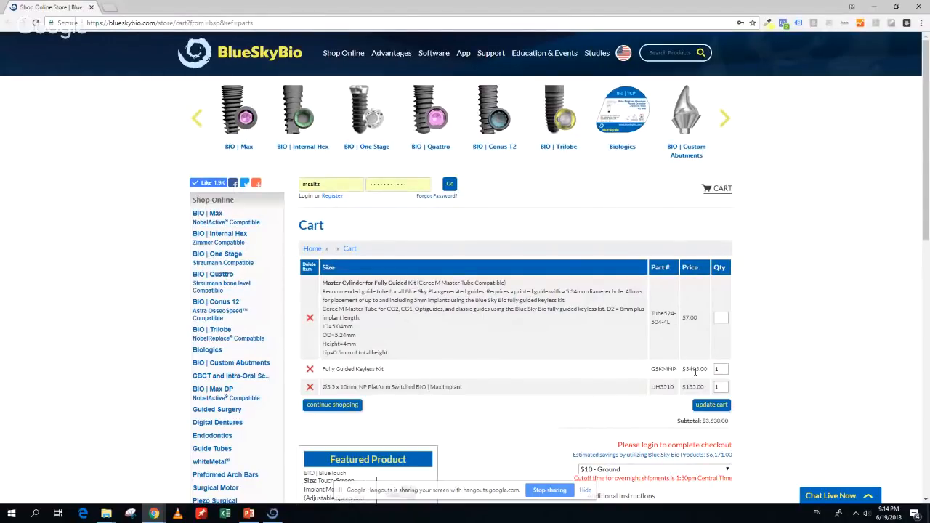
click(310, 370)
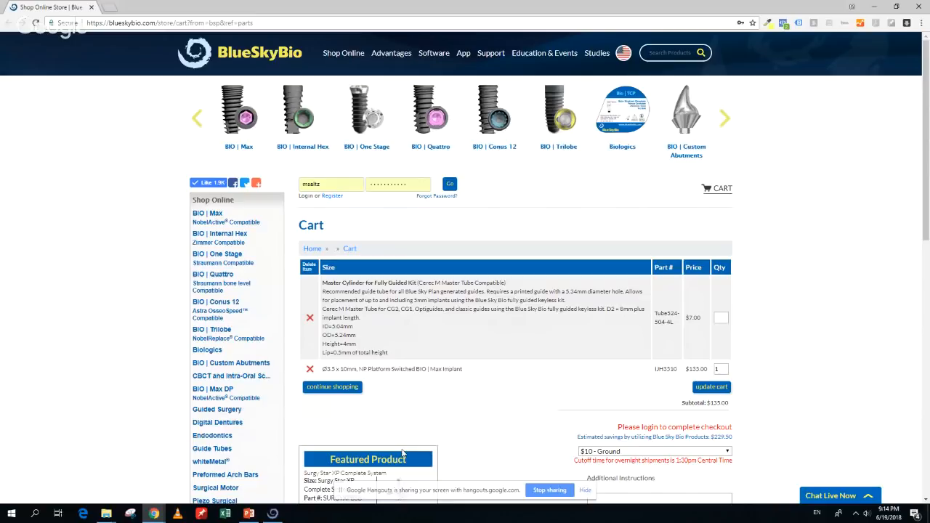
Minimize the Chrome store window to bring Blue Sky Plan back in front
click(877, 9)
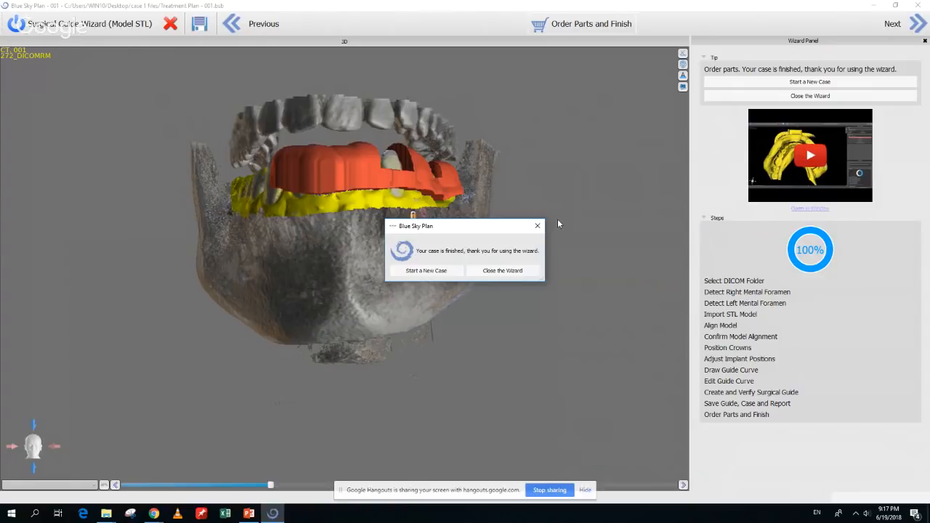
Dismiss the case-finished message, cancel the wizard, and launch File > Learn Blue Sky Plan
click(538, 227)
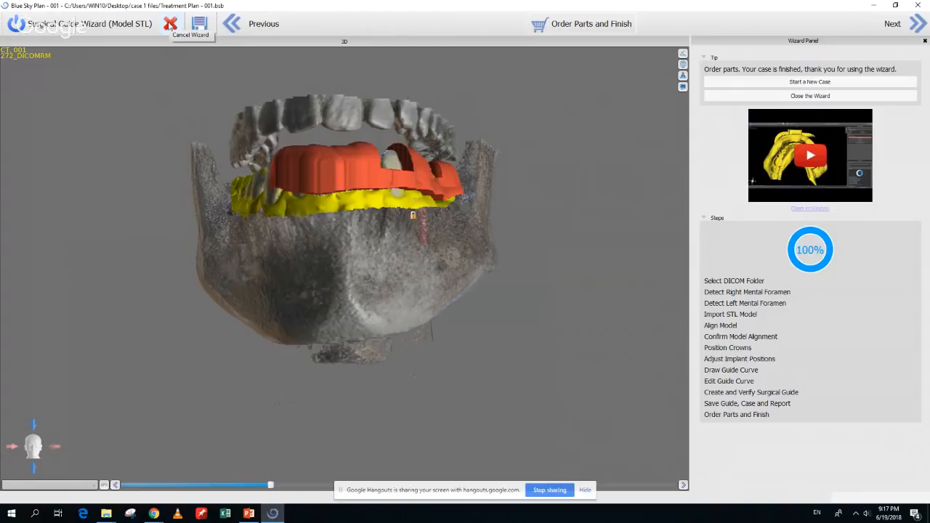
click(170, 24)
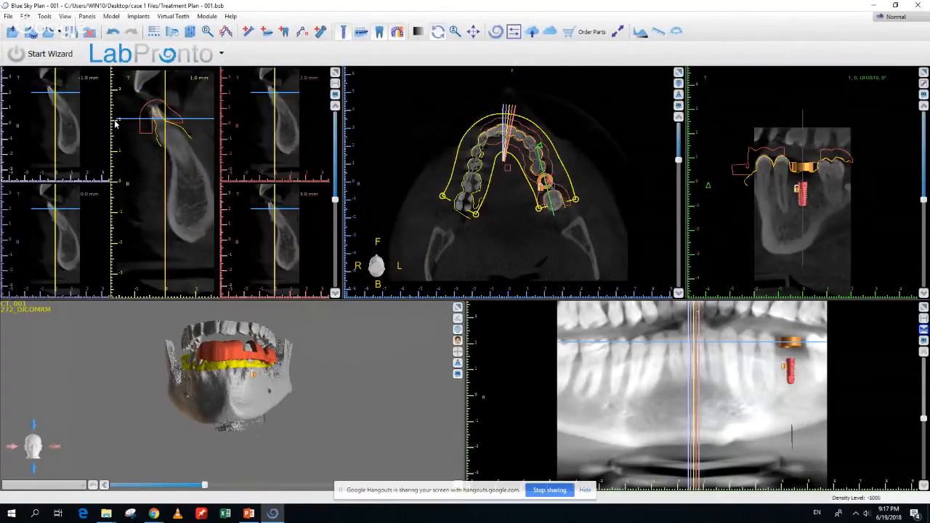
click(8, 16)
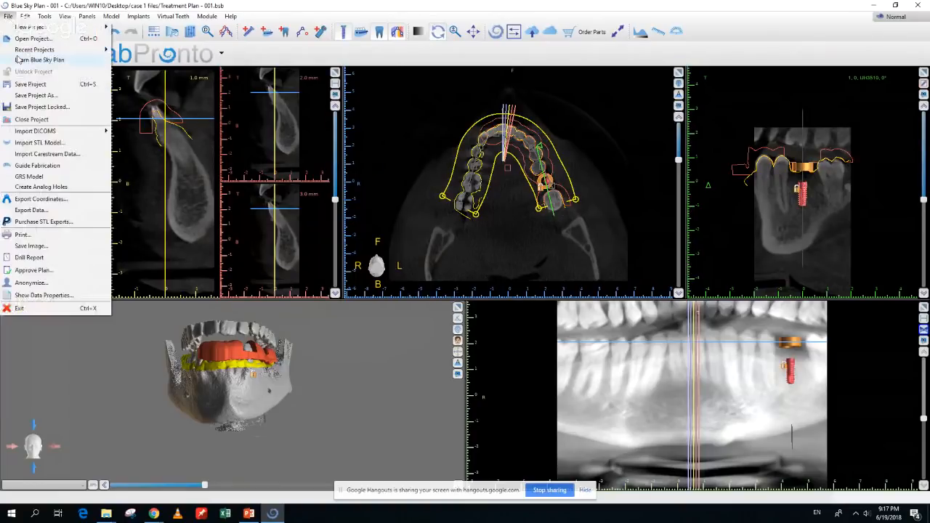
click(18, 61)
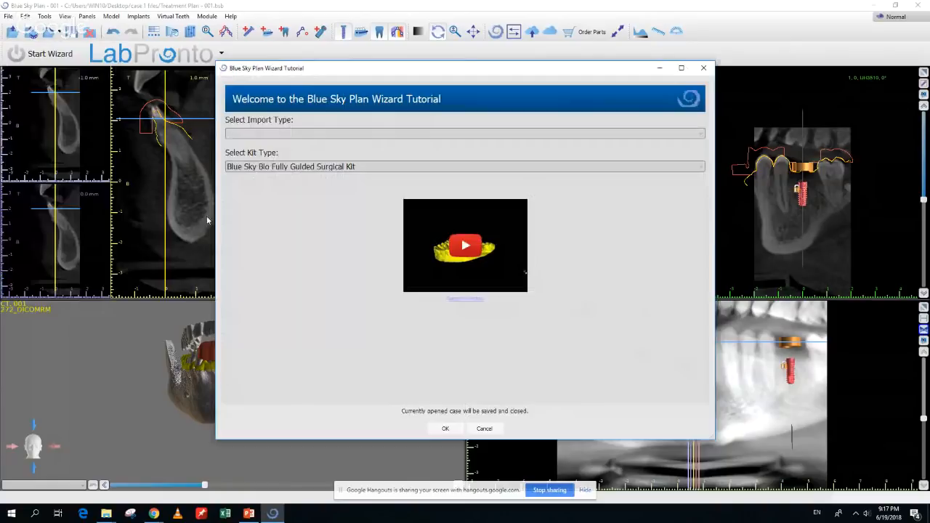
Set the wizard tutorial's import type to Model STL
click(340, 135)
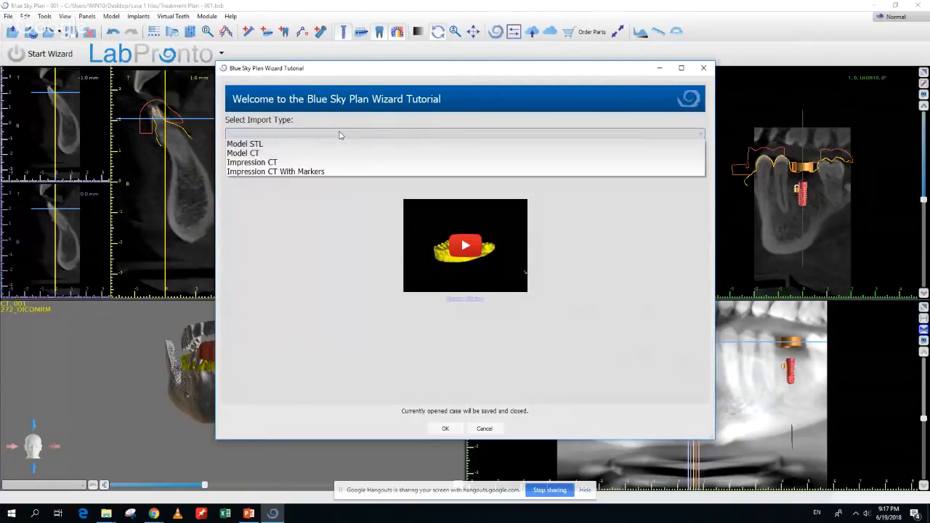
click(340, 135)
click(339, 135)
click(331, 143)
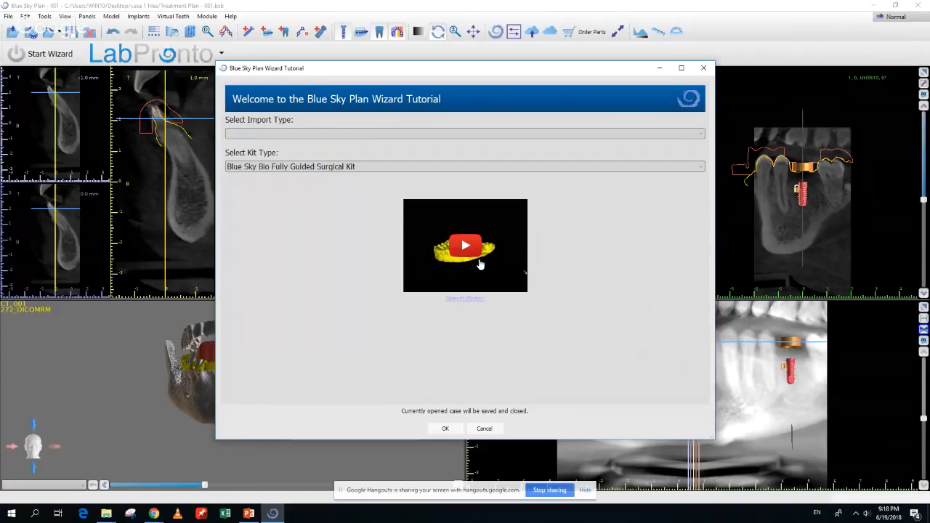
click(367, 134)
click(363, 145)
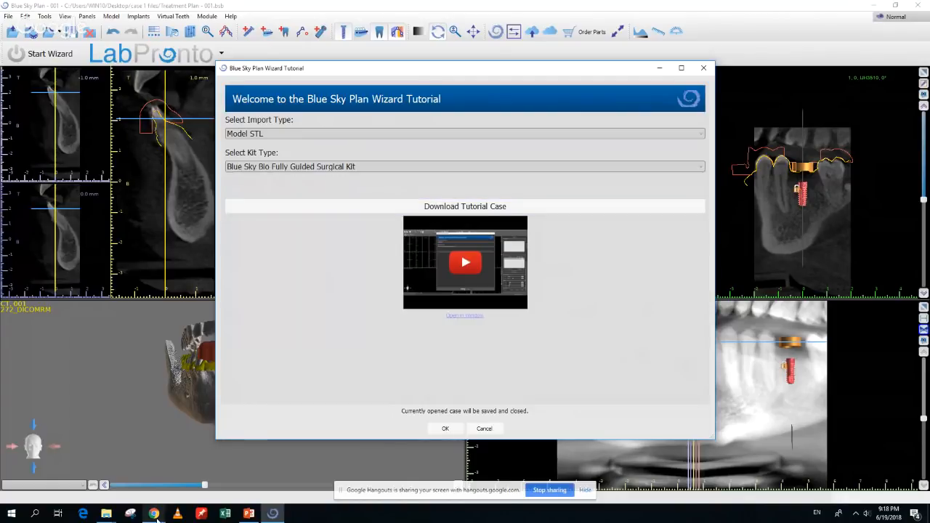
mouse_move(155, 516)
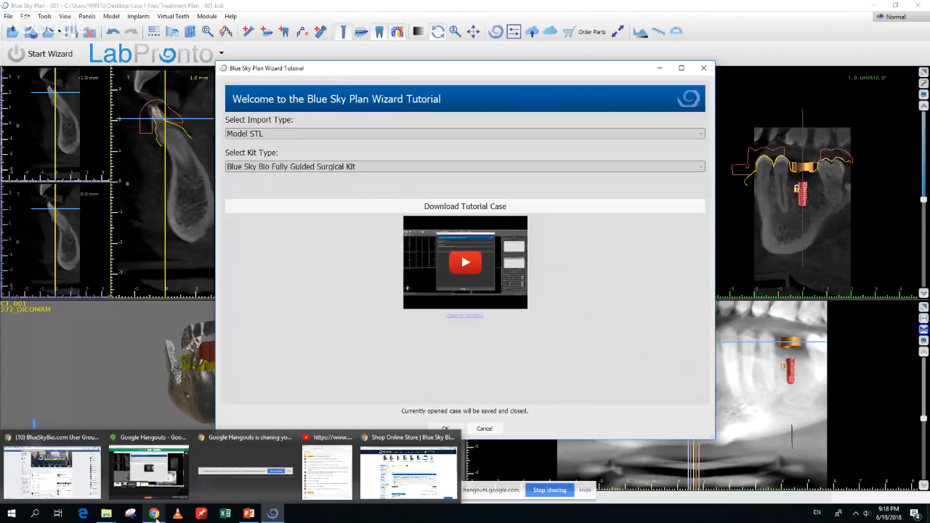
Switch to Chrome and load the blueskyplan.com website
click(383, 494)
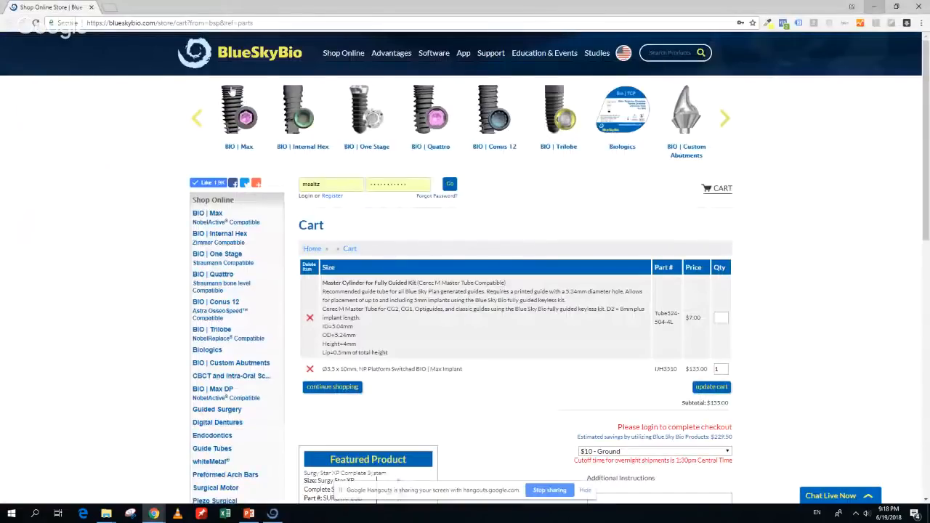
click(168, 23)
text(blueskyplan.com)
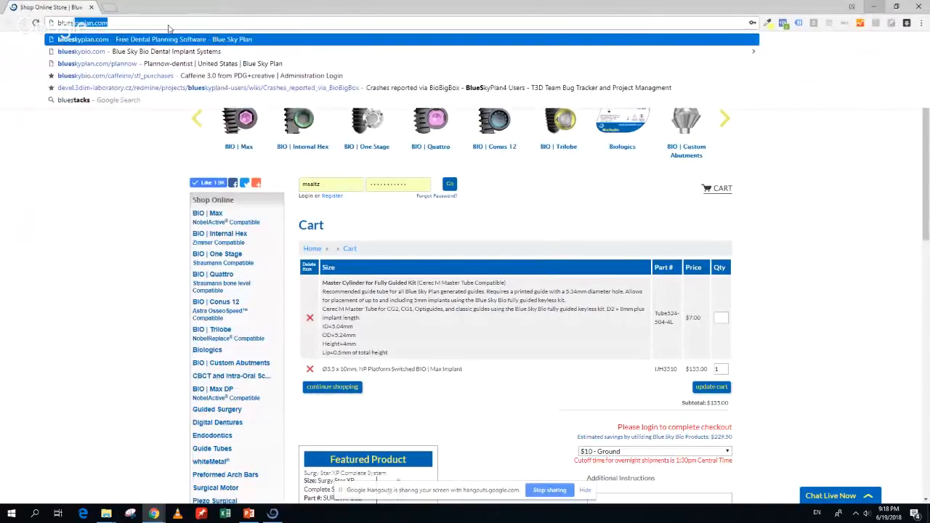
key(Return)
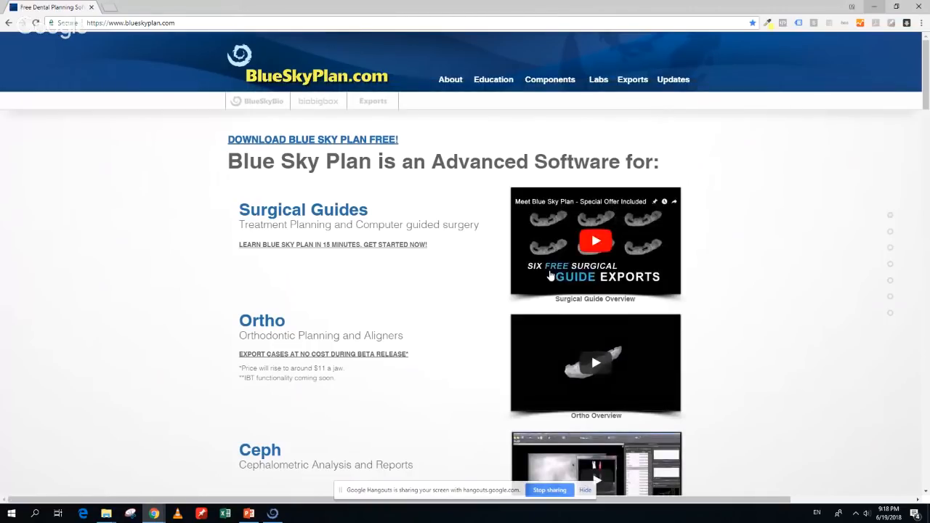
Go to Education and open the Step By Step Process Flows page
scroll(485, 208, down, 2)
scroll(489, 145, up, 2)
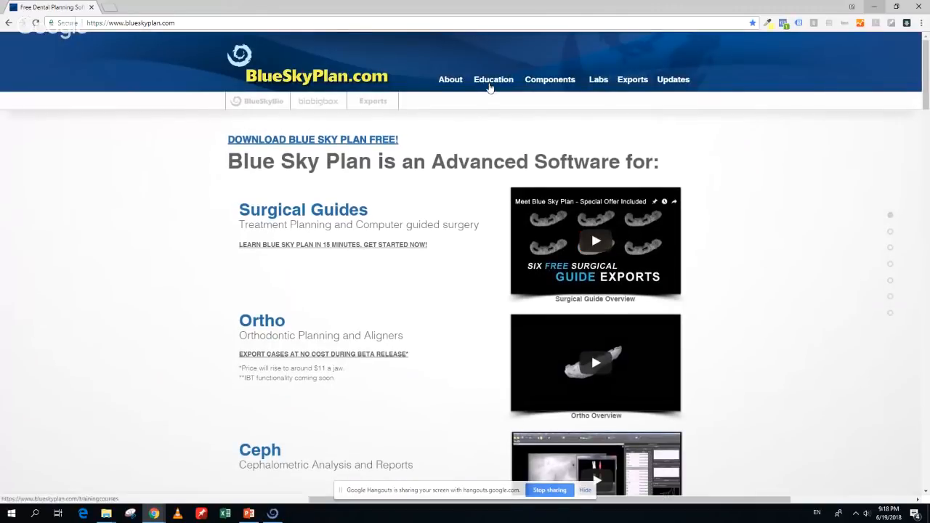
click(490, 85)
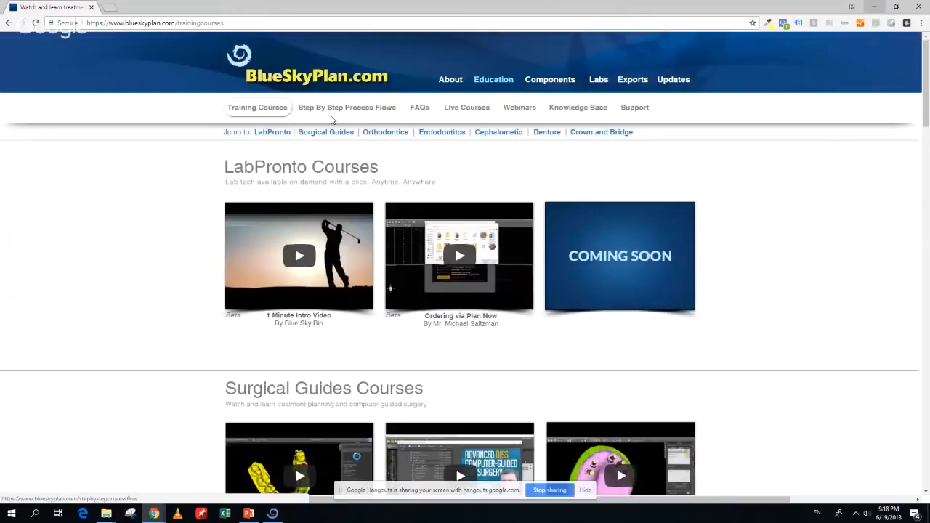
click(332, 118)
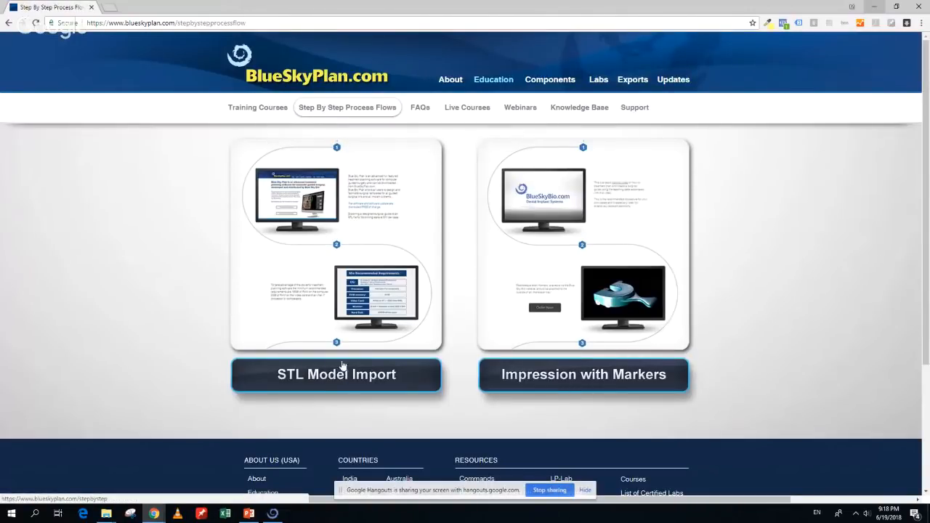
Open the STL Model Import process flow and read down through its steps
click(318, 381)
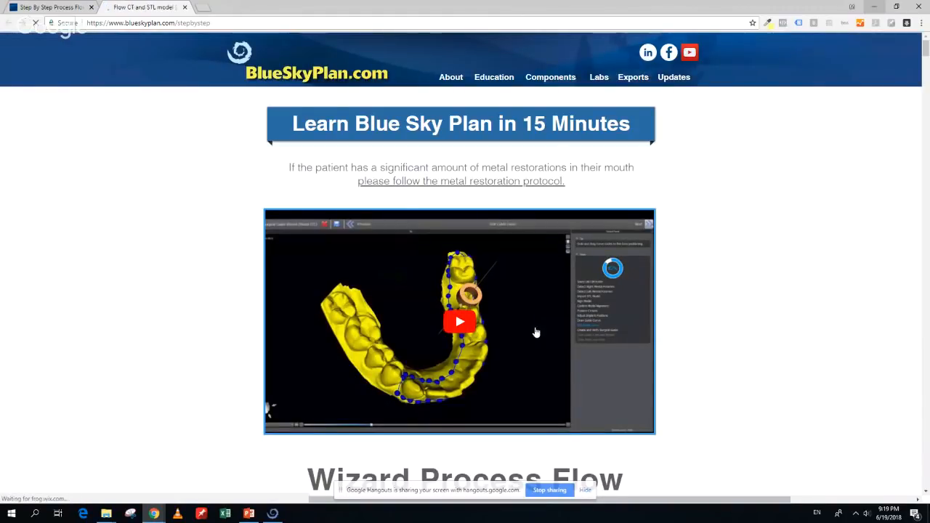
scroll(831, 323, down, 3)
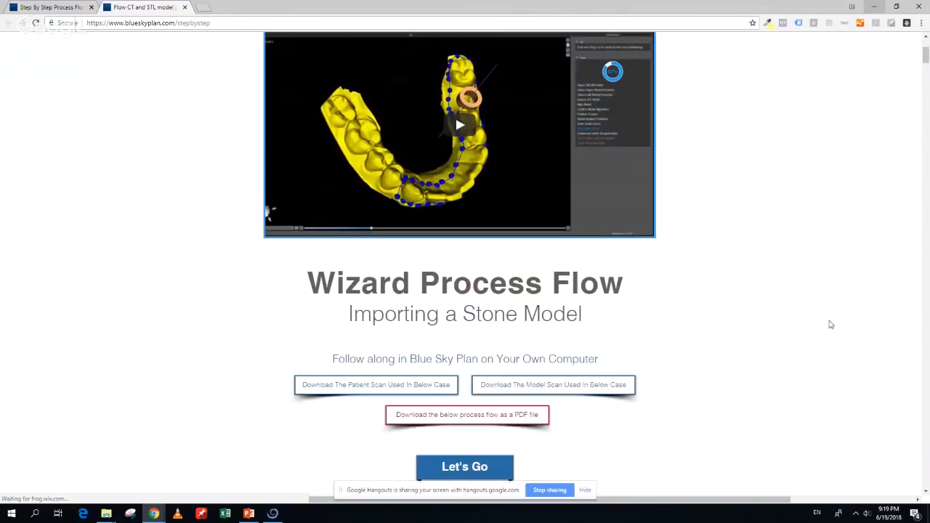
scroll(394, 293, down, 1)
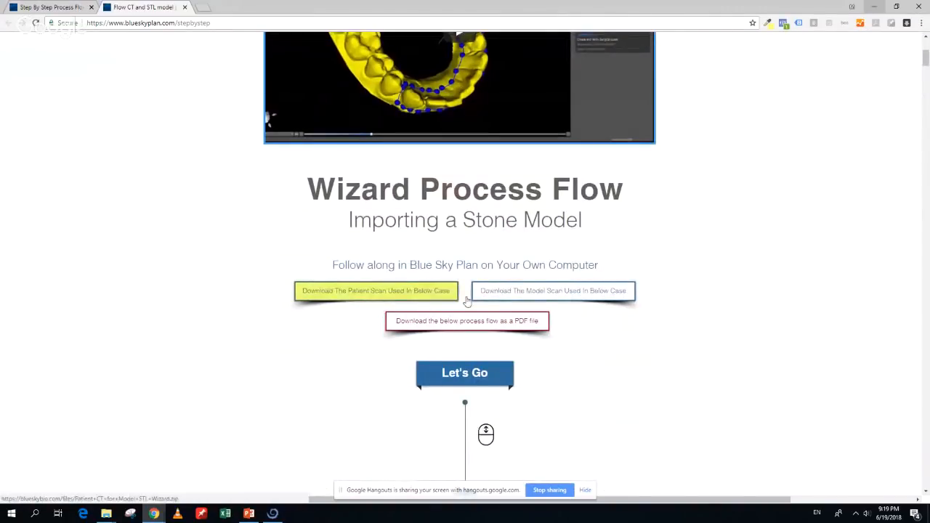
scroll(514, 298, down, 7)
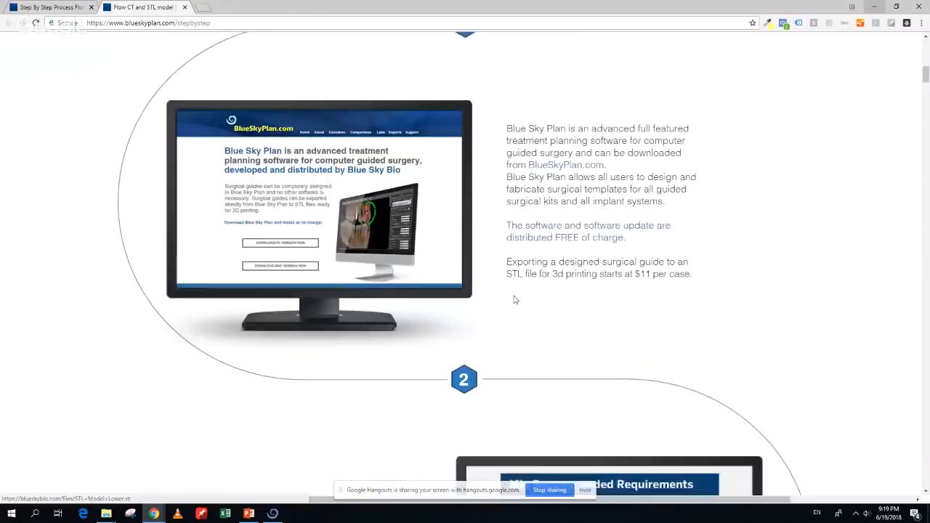
scroll(514, 299, down, 14)
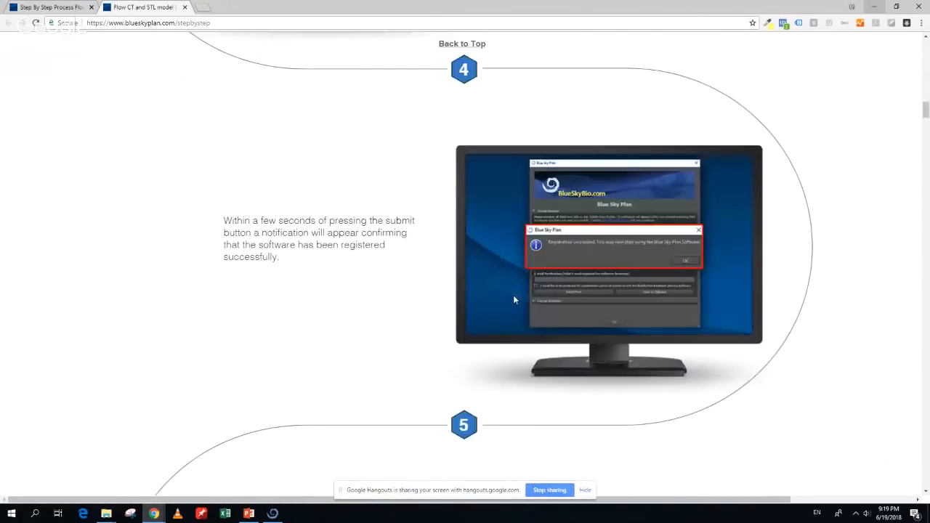
scroll(514, 300, down, 15)
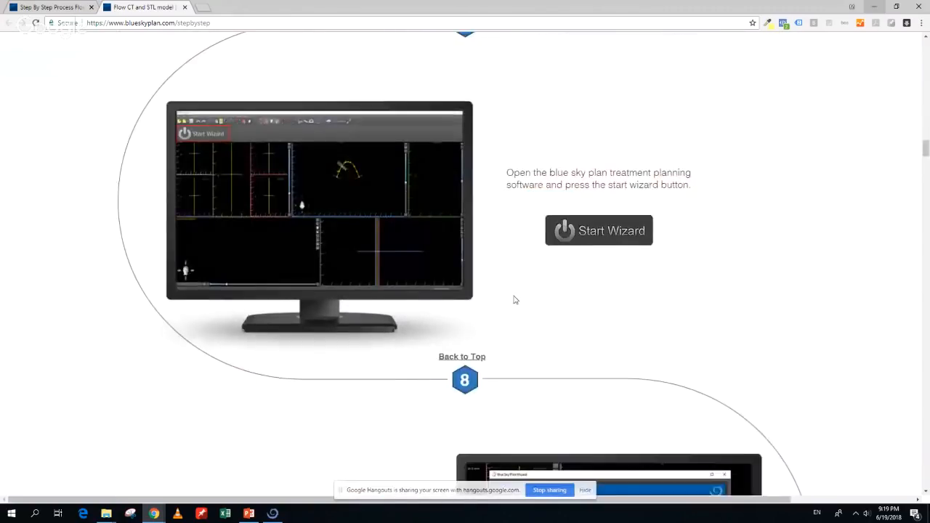
scroll(514, 300, down, 4)
scroll(514, 300, down, 7)
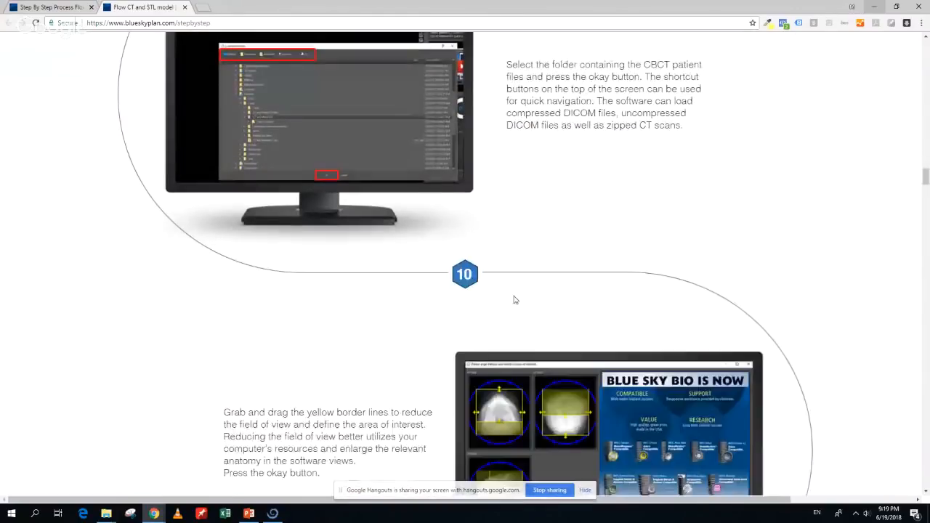
scroll(514, 299, down, 3)
scroll(514, 299, down, 10)
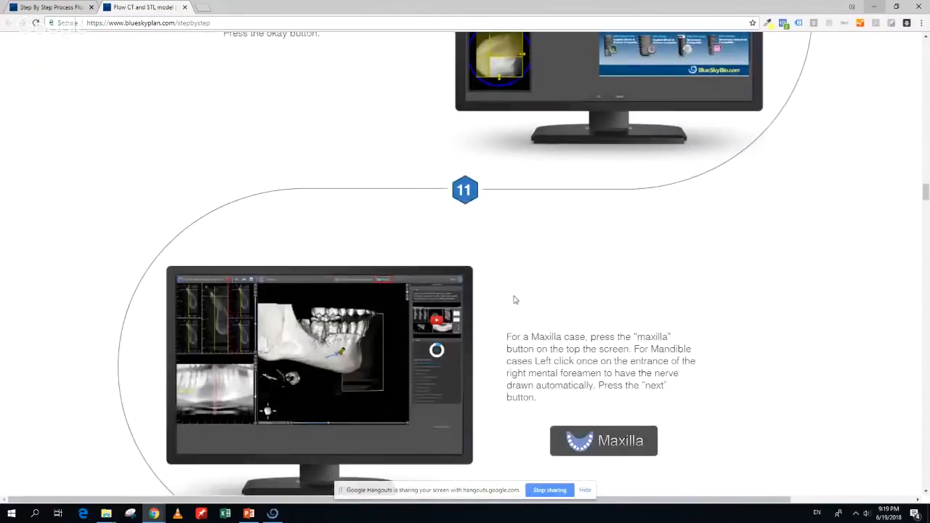
scroll(514, 299, down, 10)
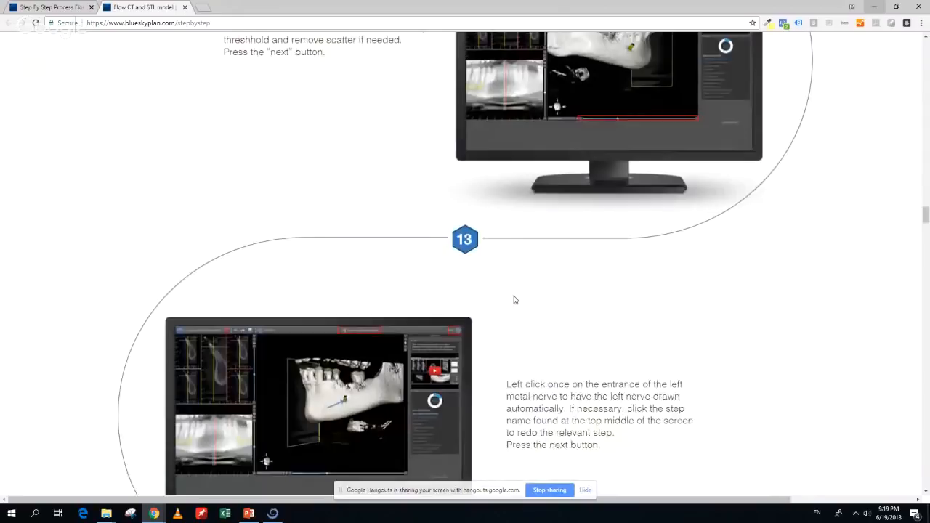
scroll(513, 296, down, 1)
Return to the top of the process flow page and bring Blue Sky Plan back
scroll(513, 296, up, 9)
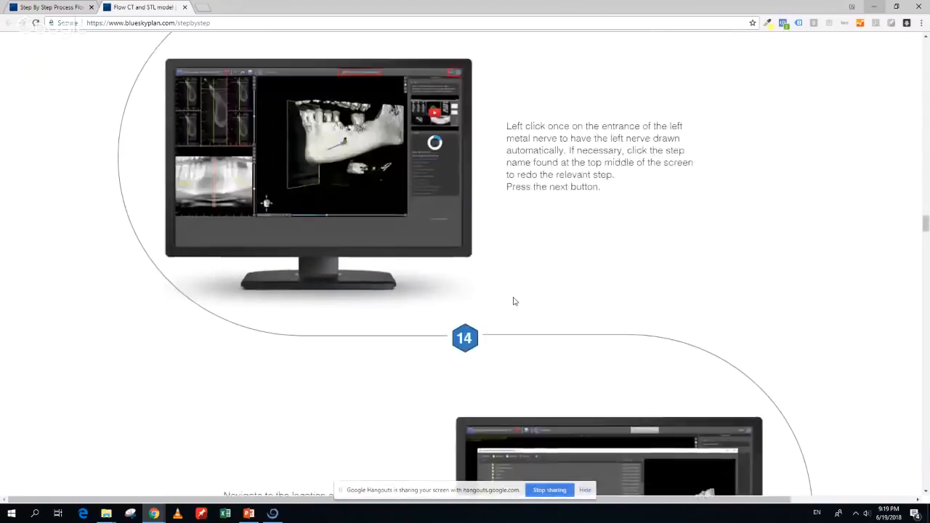
drag(926, 212, 926, 56)
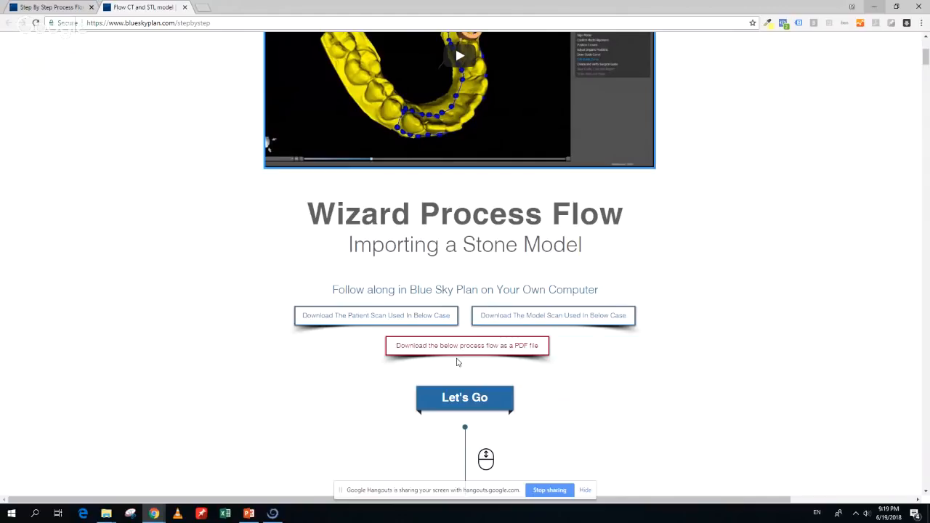
click(280, 511)
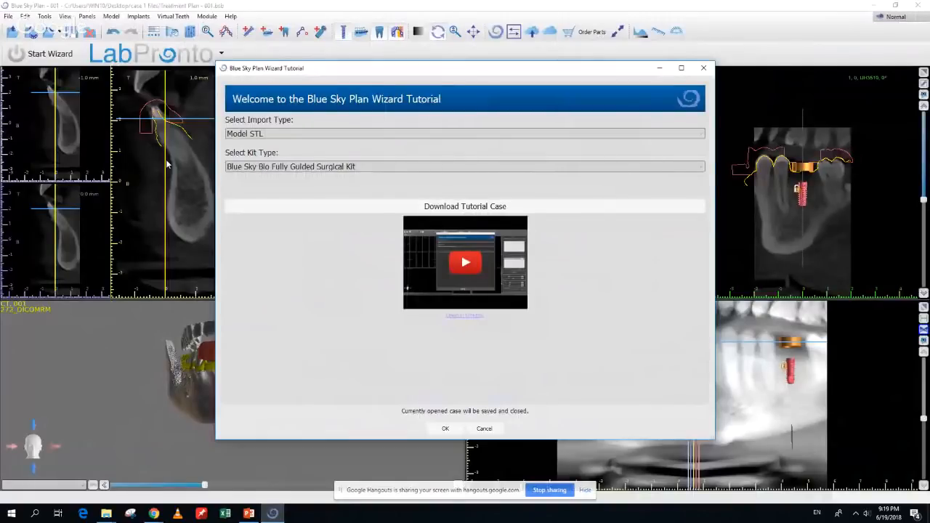
Dismiss the Wizard Tutorial and close the case 1 project, discarding changes
click(704, 68)
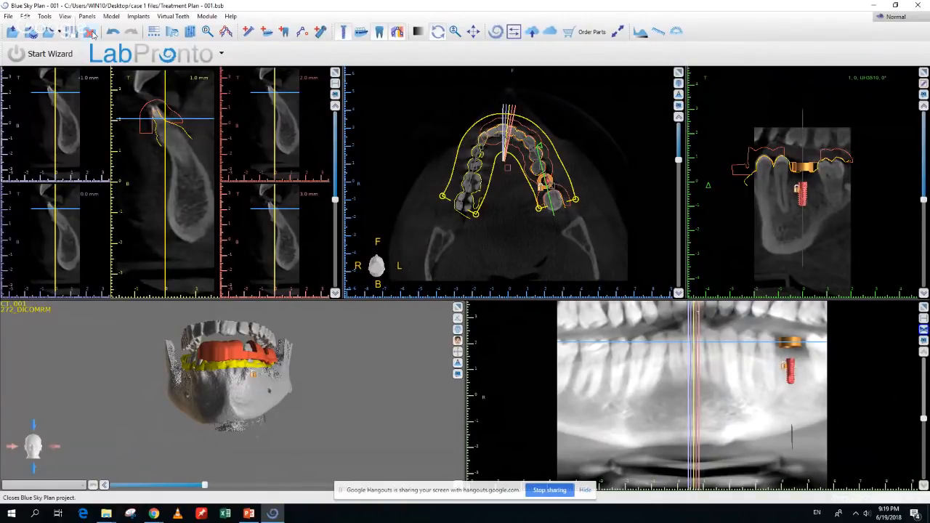
click(91, 32)
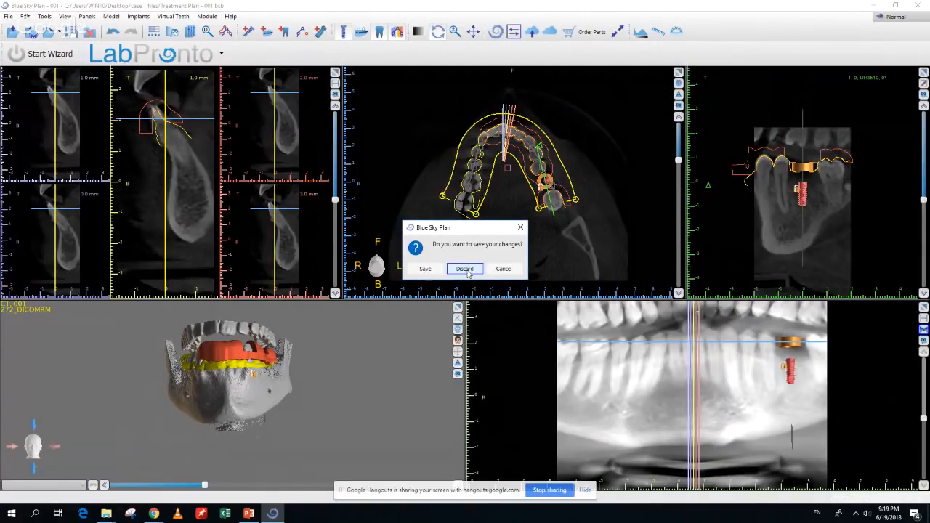
click(464, 269)
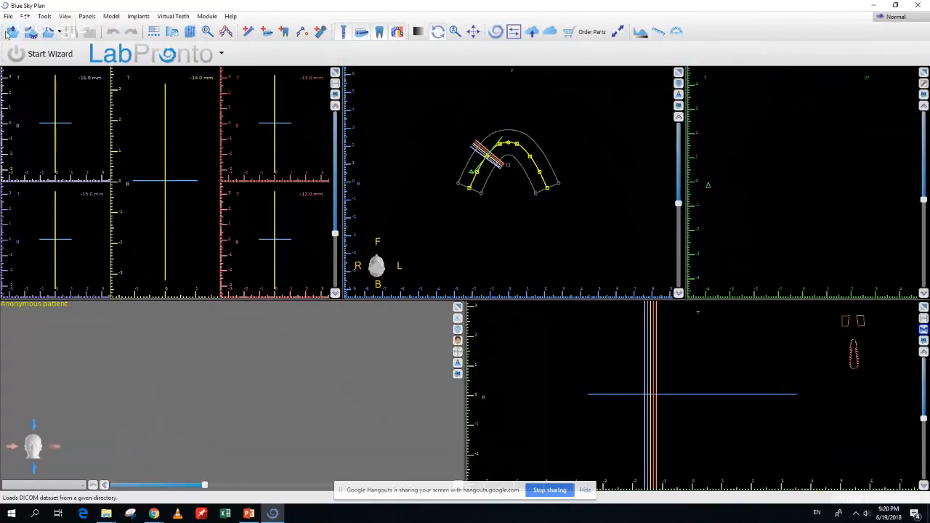
Use File > Open Project and select Case 2.bsb in the Case 2 NCT folder
click(8, 16)
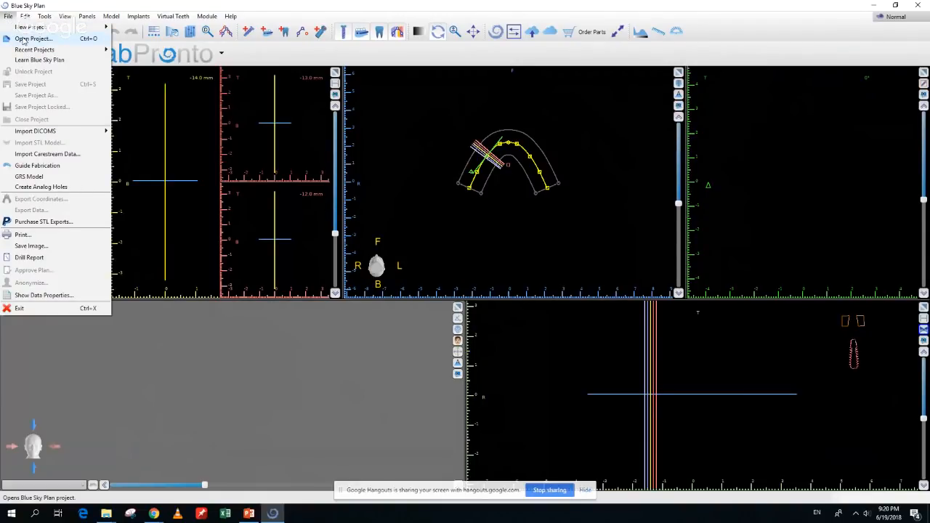
click(22, 39)
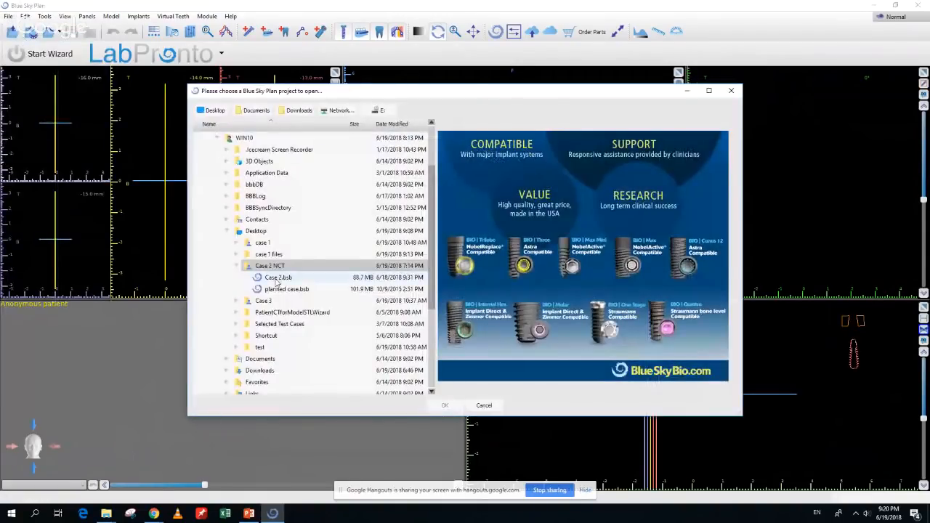
click(289, 279)
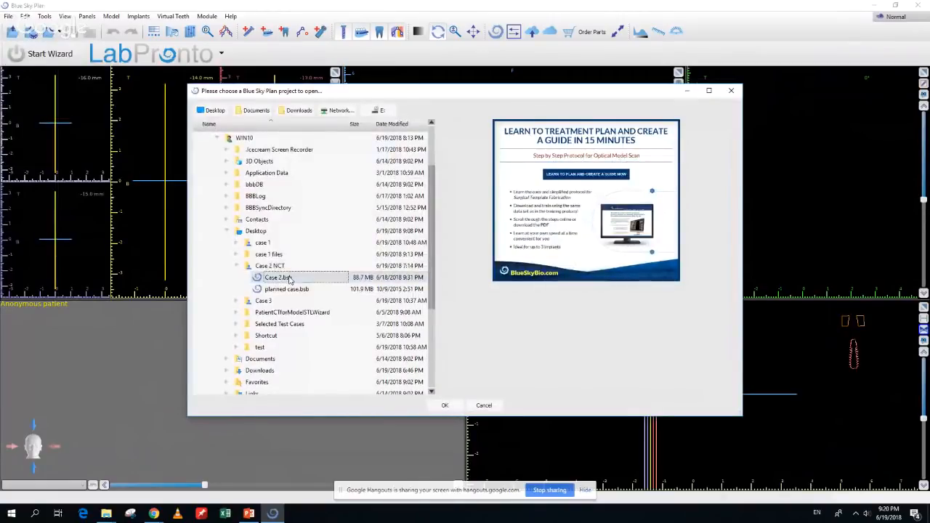
Open Case 2.bsb and return to Blue Sky Plan once the CT data has loaded
click(451, 410)
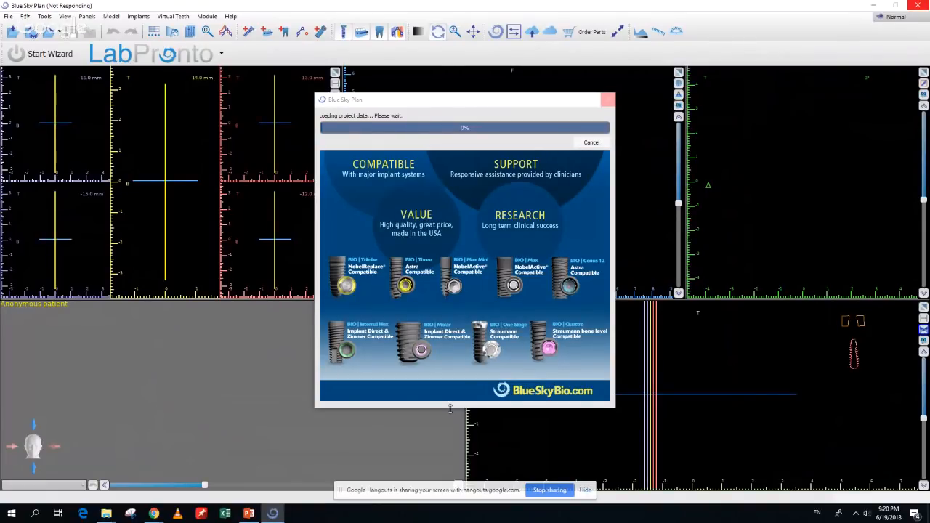
key(alt+Tab)
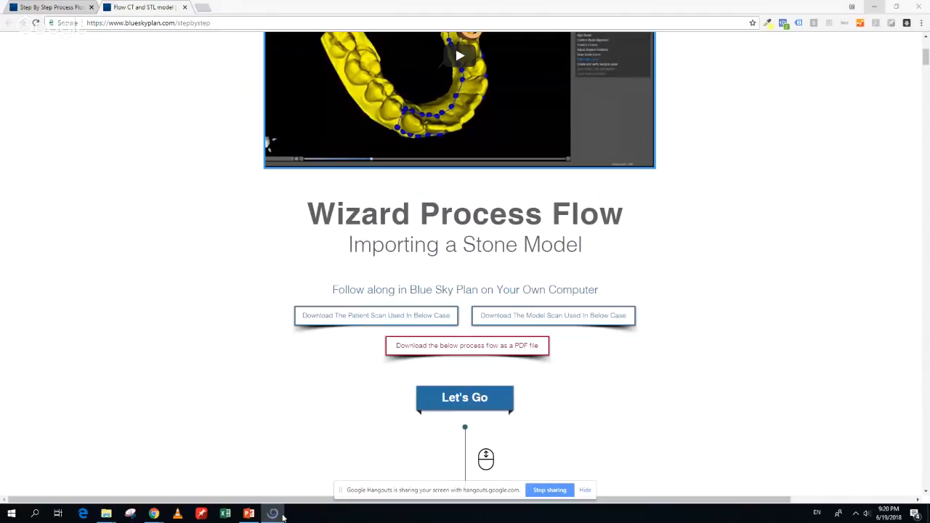
click(282, 515)
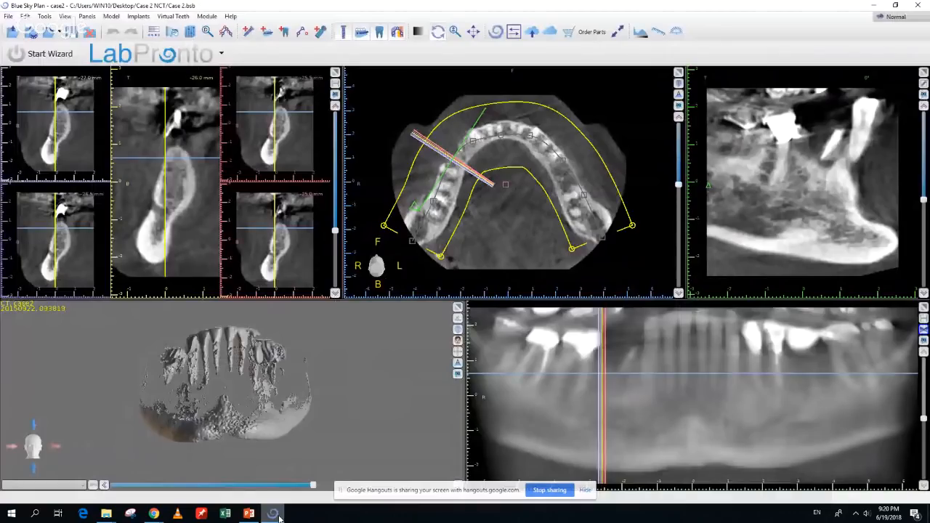
Start the surgical-guide wizard and choose to open it with the existing Case 2
mouse_move(251, 418)
mouse_down()
mouse_move(340, 459)
mouse_move(233, 414)
mouse_move(164, 434)
mouse_move(226, 382)
mouse_move(249, 426)
mouse_up()
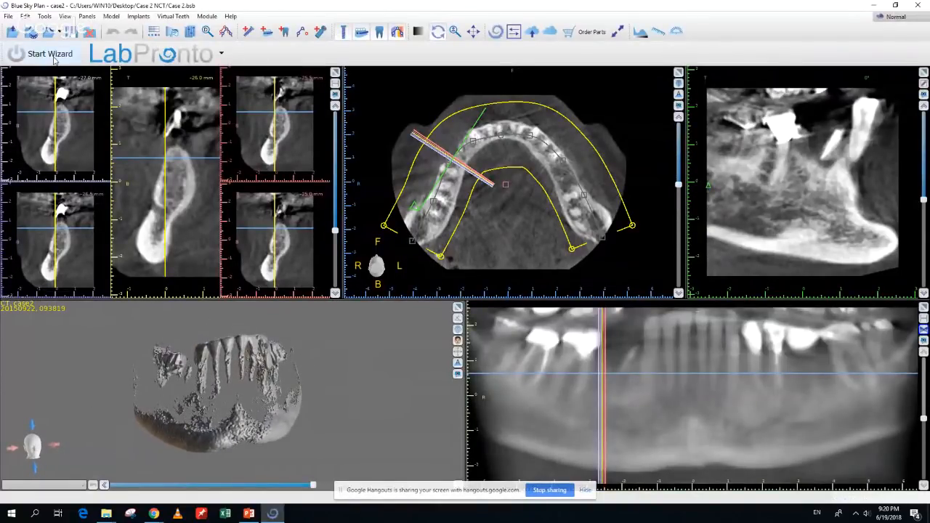
click(53, 60)
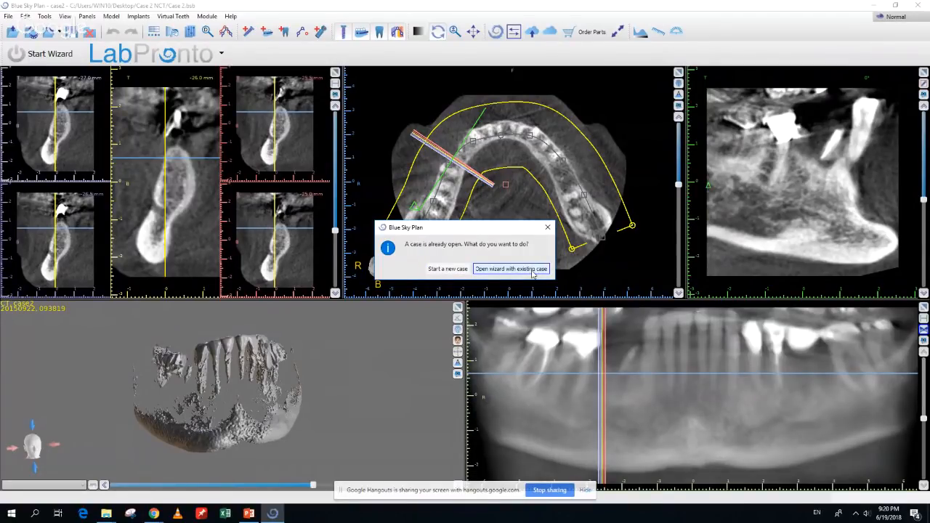
click(533, 270)
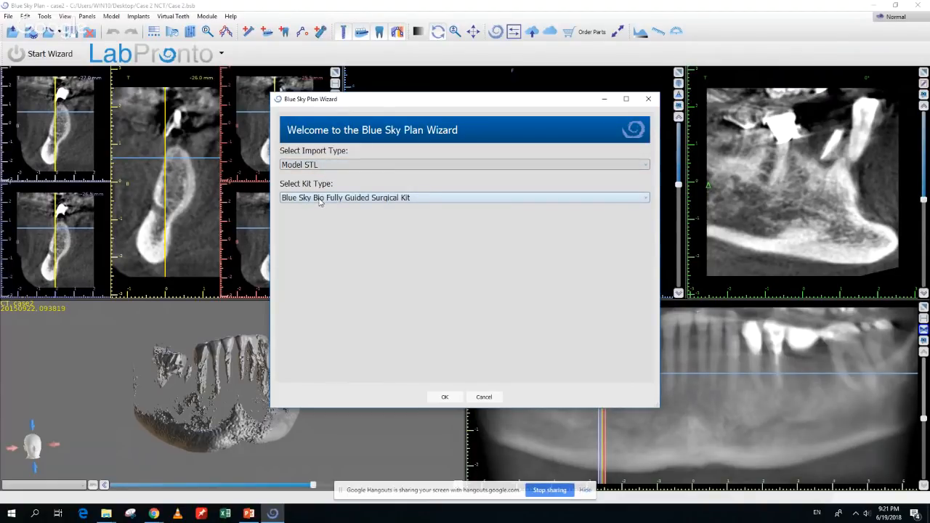
Choose the Blue Sky Bio Direct Cut Drills kit and Mont Blanc handpiece, then confirm
click(320, 202)
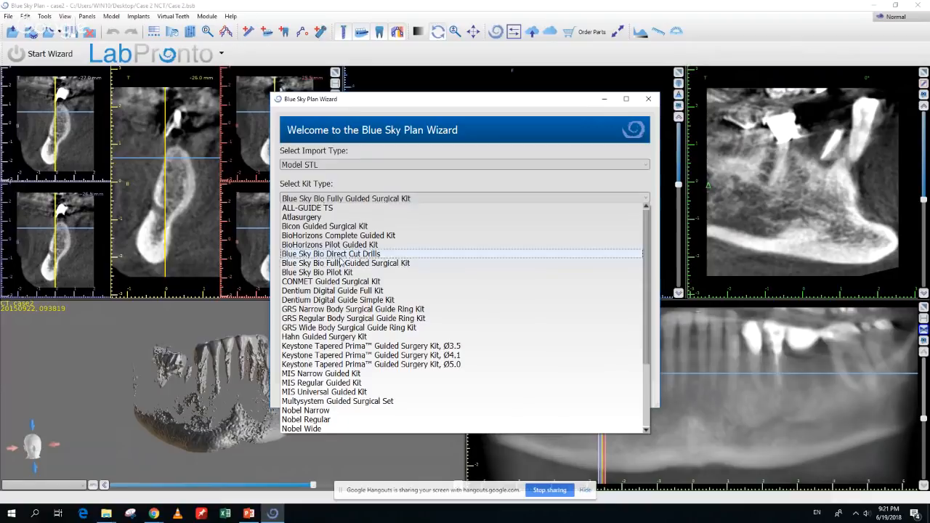
click(344, 255)
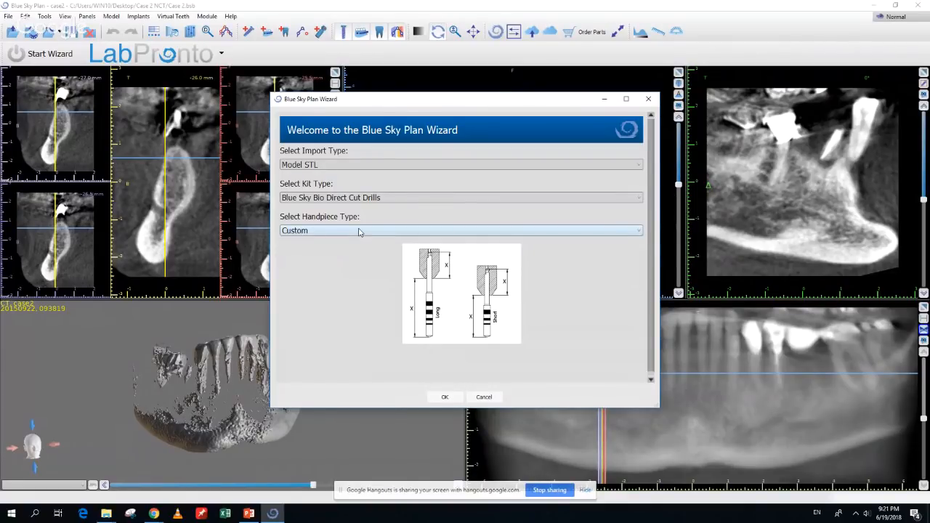
click(359, 231)
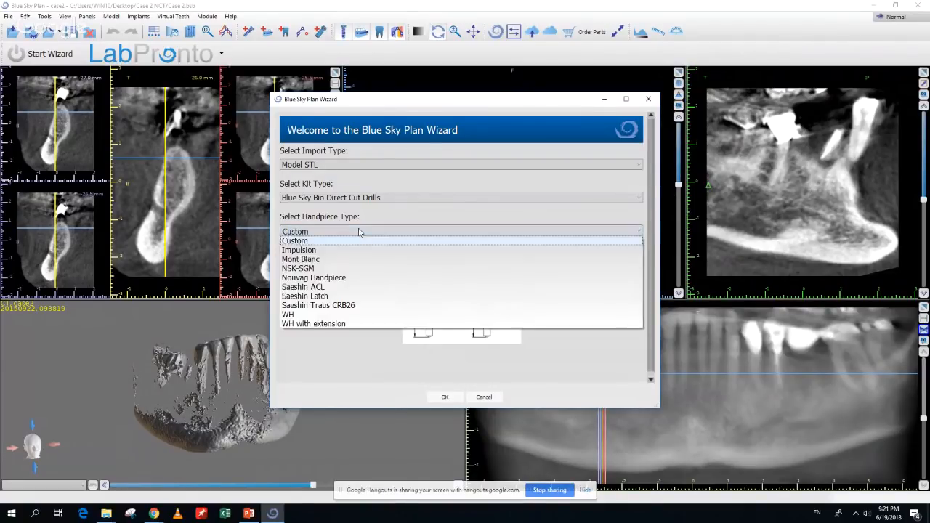
click(357, 262)
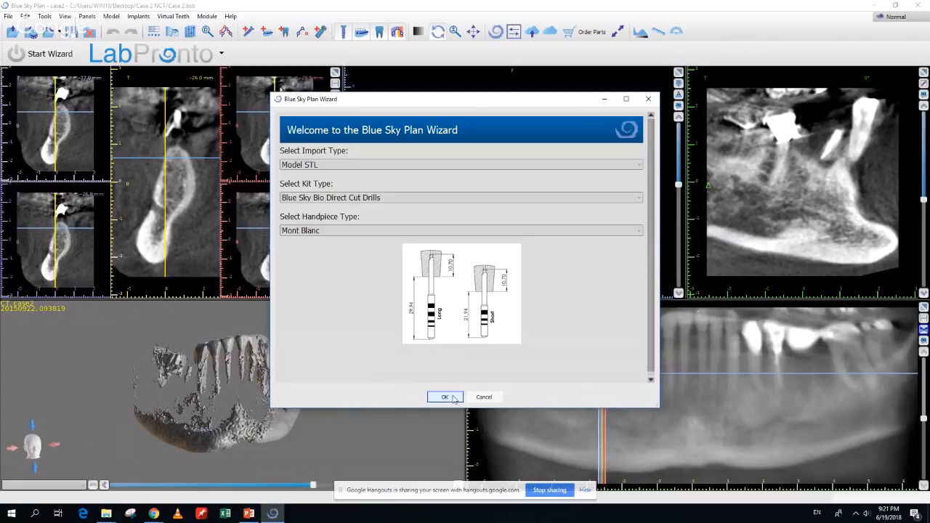
click(445, 397)
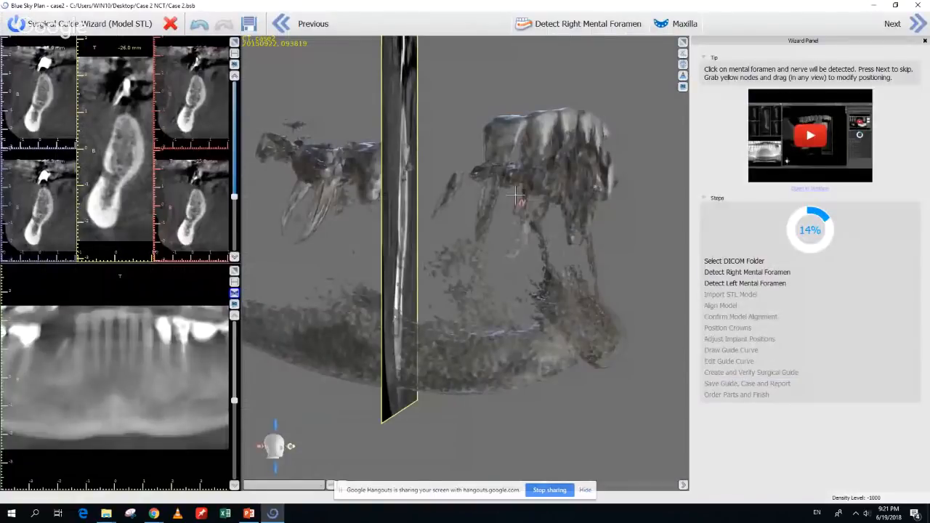
Trace the right mandibular nerve by marking its mental foramen, then advance to the left foramen
click(585, 491)
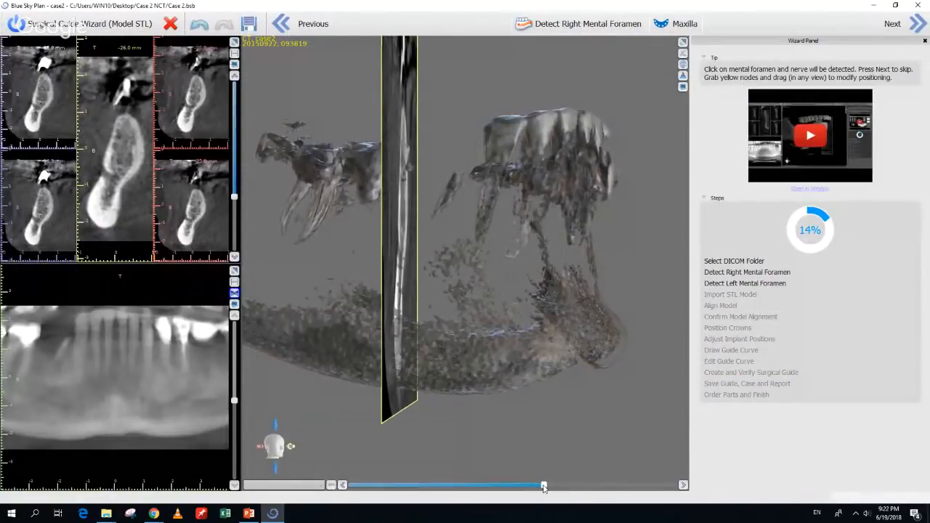
drag(544, 486, 478, 496)
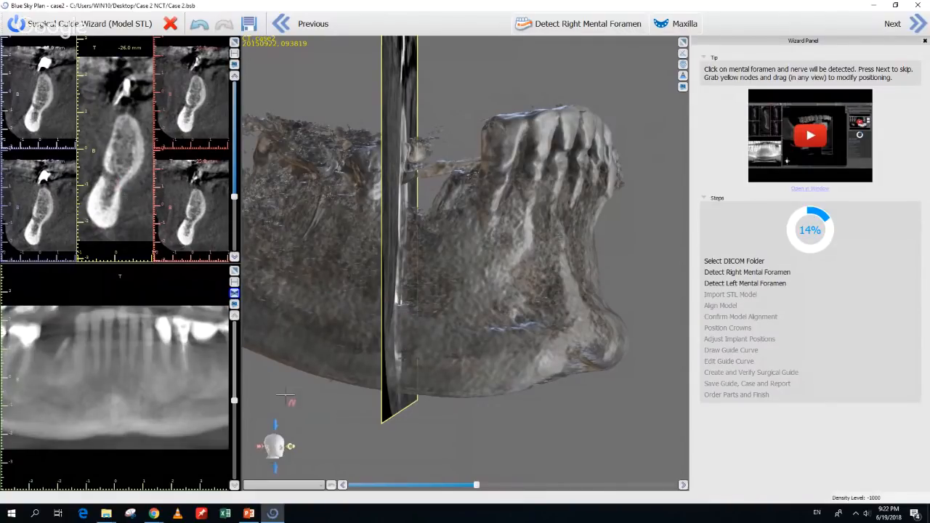
drag(235, 198, 234, 200)
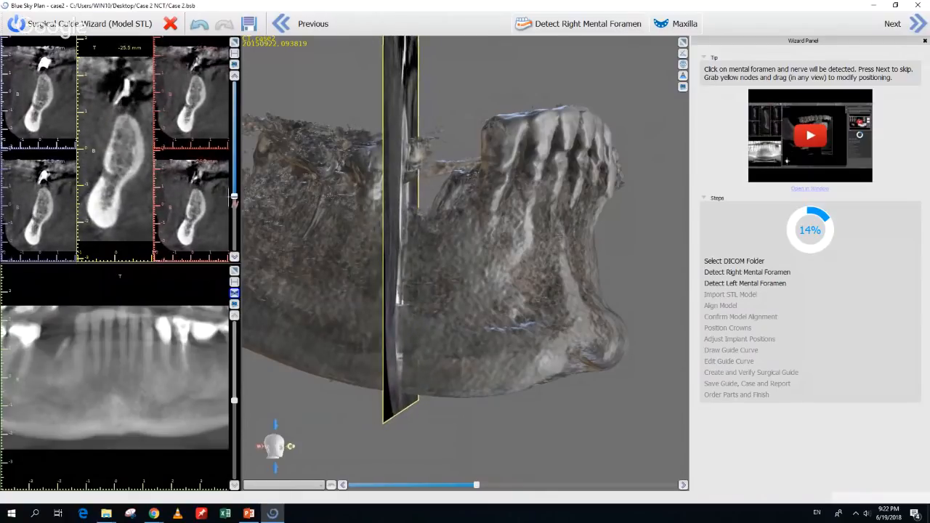
click(108, 179)
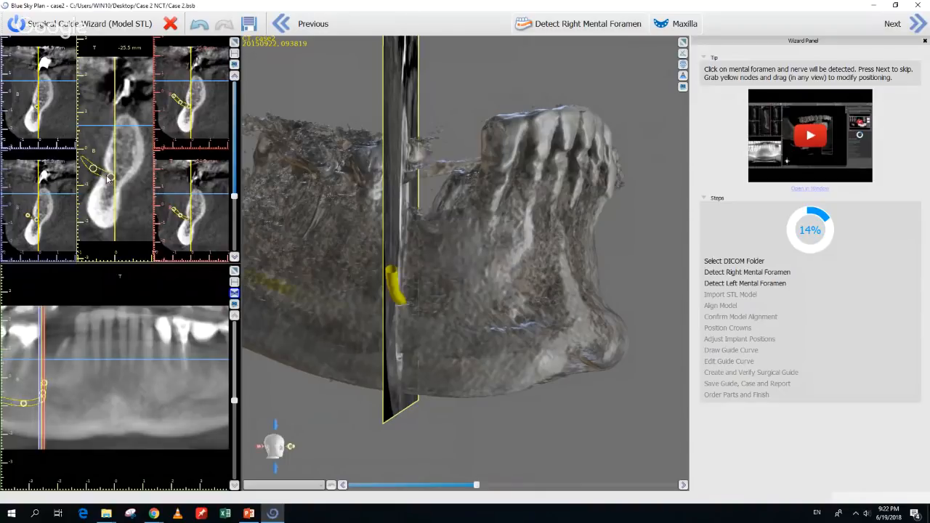
scroll(165, 459, down, 2)
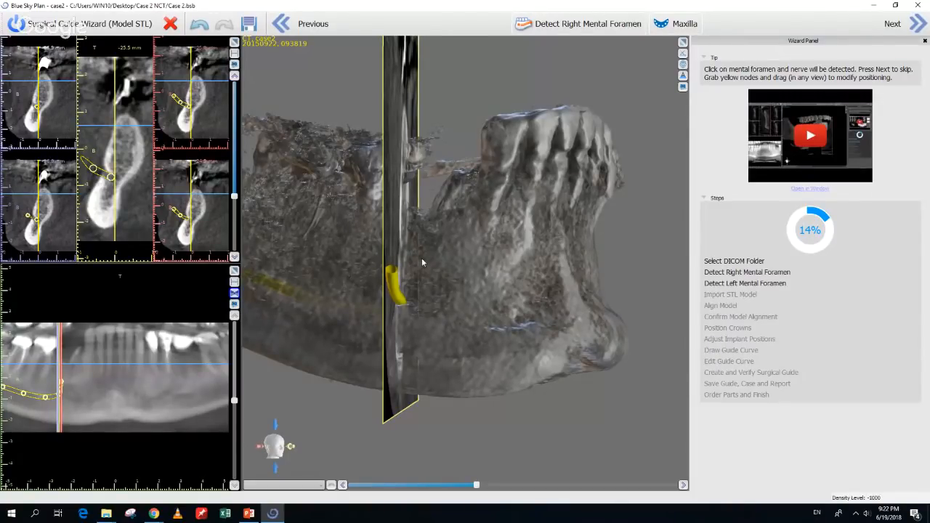
click(916, 26)
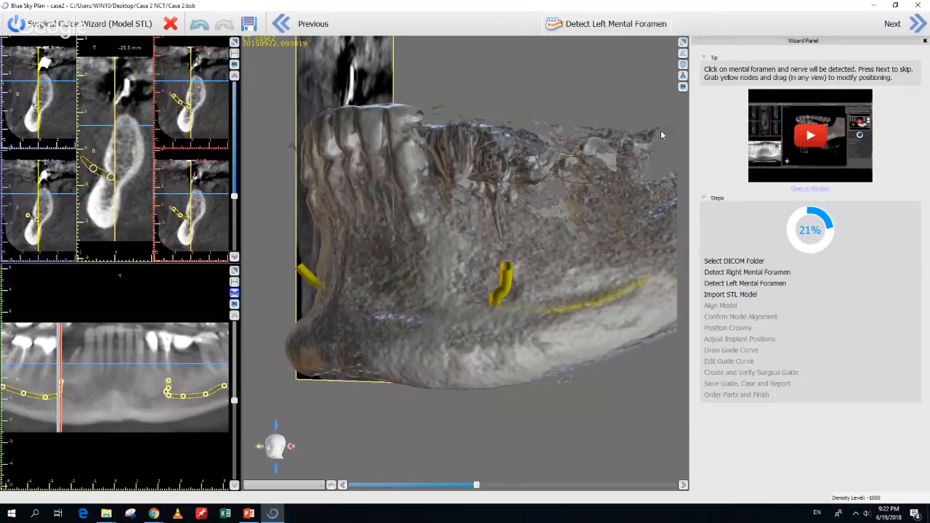
Import Mandibular_export.stl from the Case 2 NCT folder
click(919, 24)
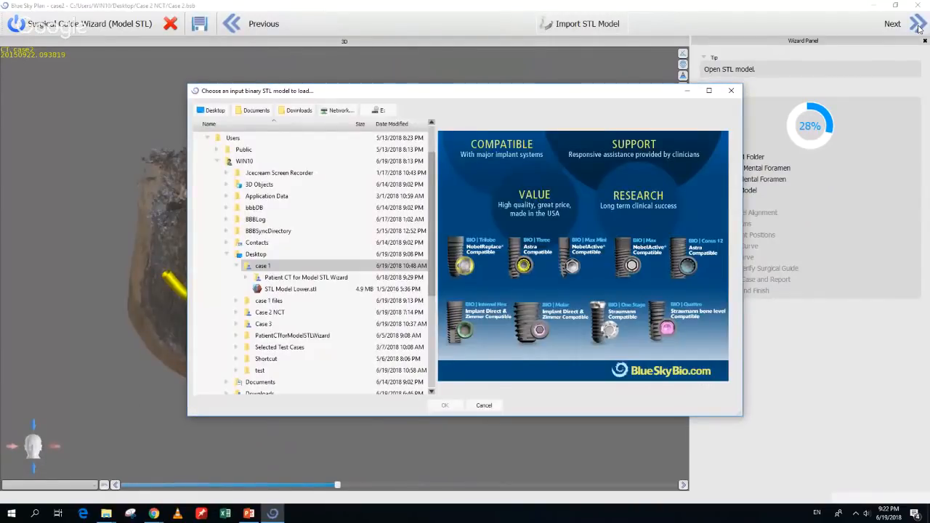
click(236, 312)
click(261, 325)
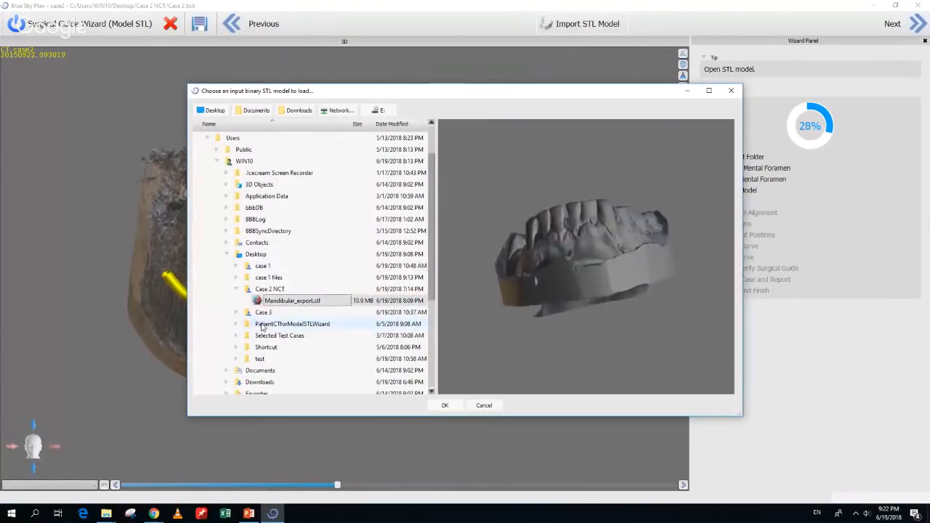
click(445, 405)
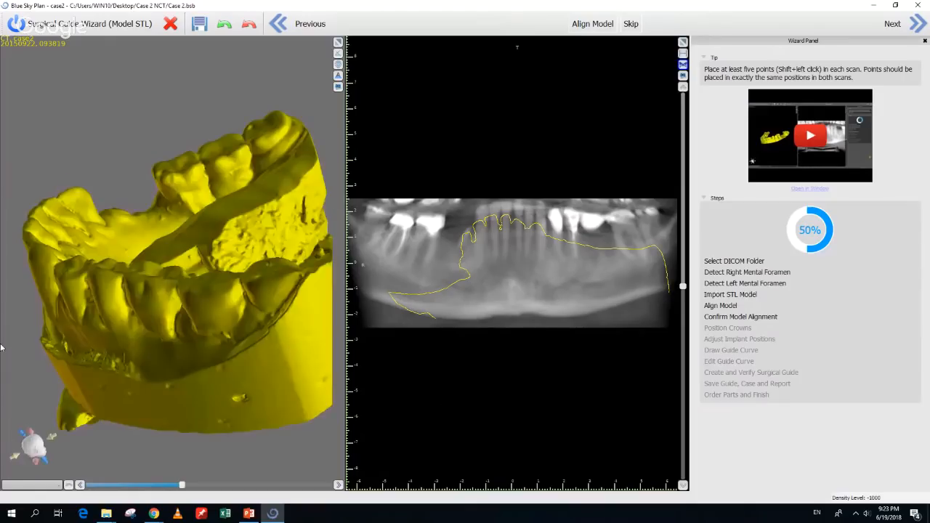
Place four alignment points on the STL jaw model's back teeth
drag(0, 347, 340, 250)
scroll(269, 311, down, 3)
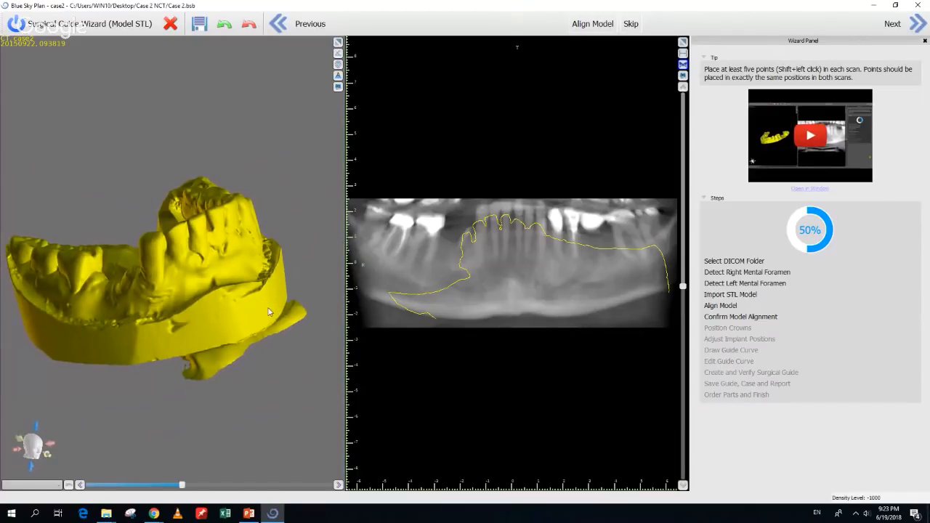
drag(201, 288, 256, 294)
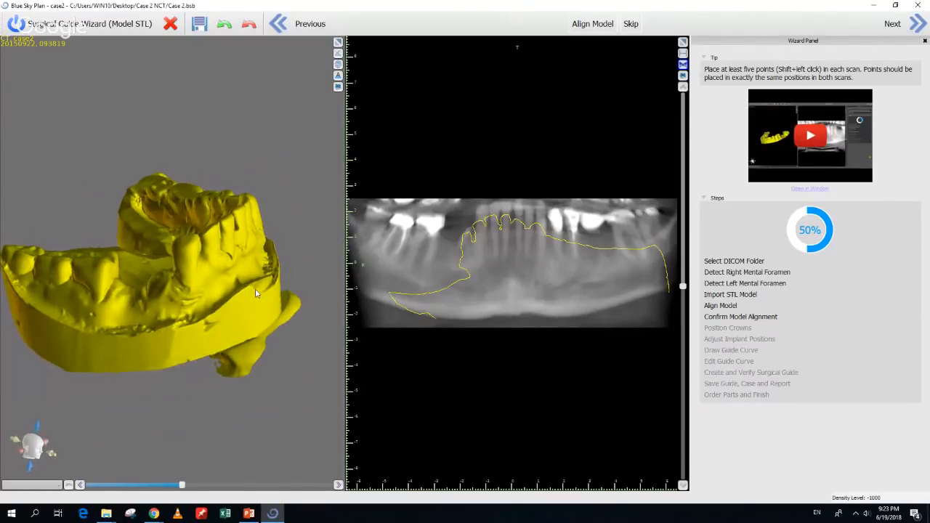
shift+click(15, 262)
shift+click(46, 269)
shift+click(93, 266)
shift+click(93, 285)
Add alignment points on the model's front and left-side teeth
drag(292, 300, 120, 249)
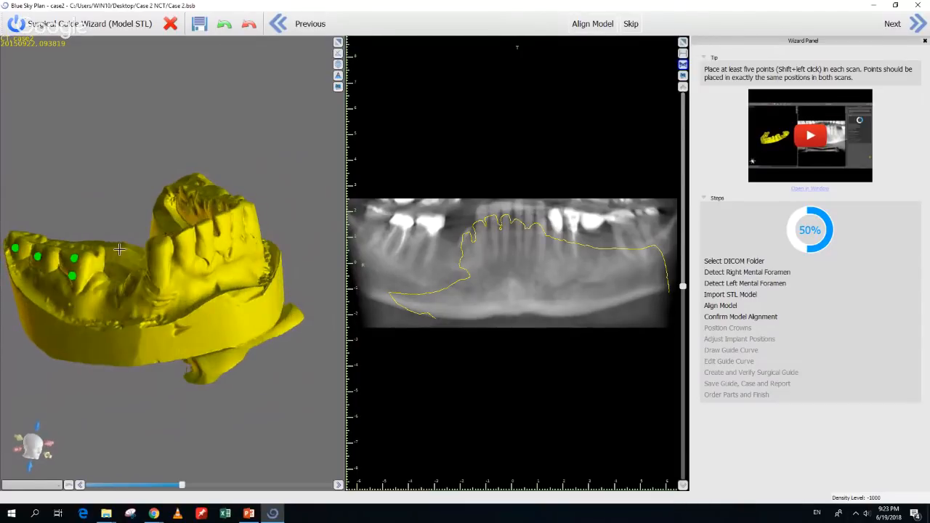
shift+click(161, 255)
drag(306, 296, 140, 254)
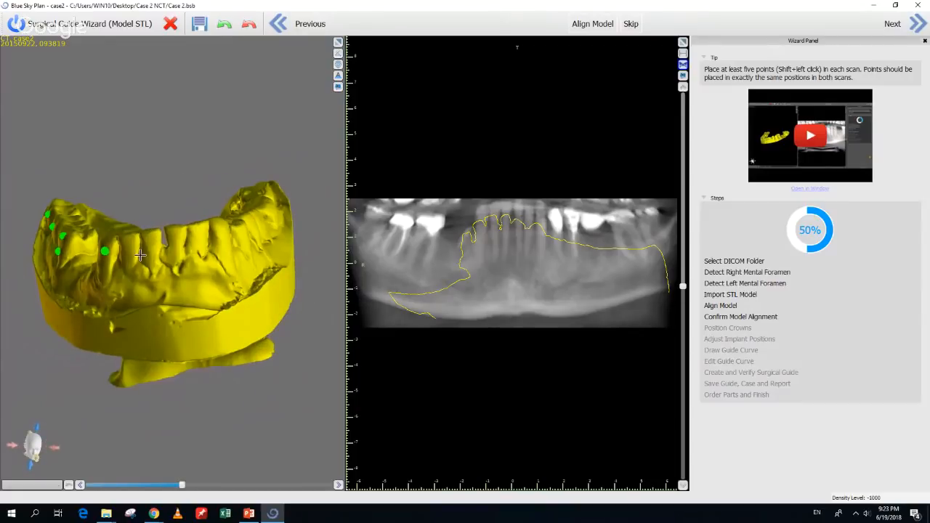
shift+click(149, 241)
shift+click(198, 237)
drag(289, 294, 191, 268)
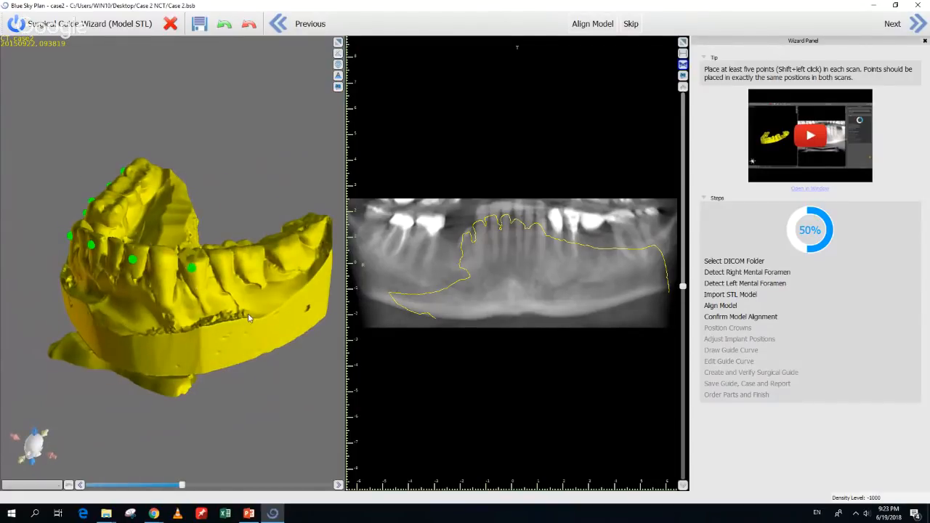
drag(248, 314, 198, 276)
shift+click(207, 269)
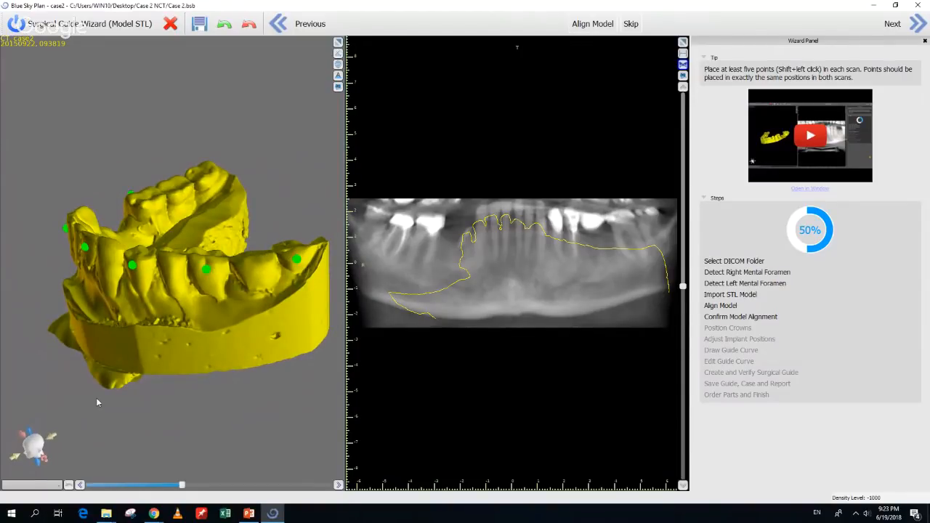
drag(104, 374, 181, 324)
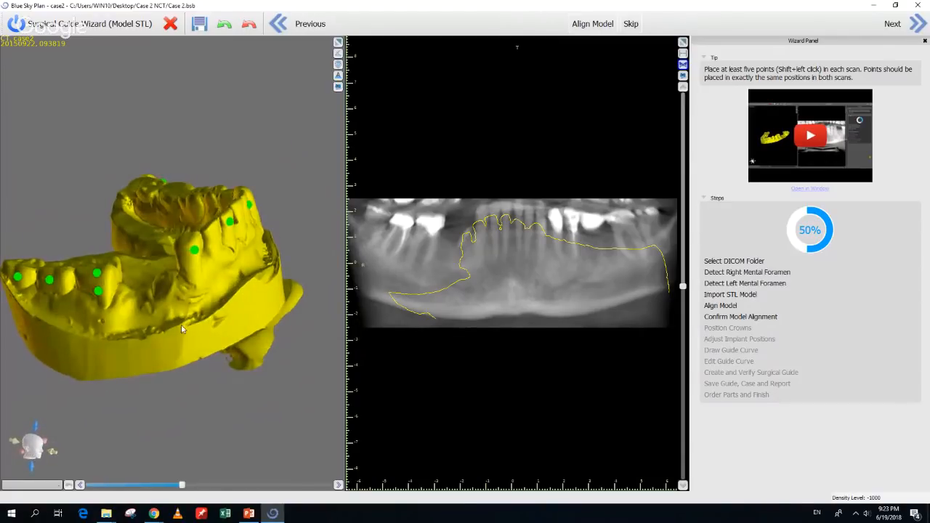
Mark matching points on the same back and front teeth in the panoramic CT
shift+click(376, 216)
shift+click(404, 222)
shift+click(431, 220)
shift+click(431, 231)
drag(284, 296, 214, 318)
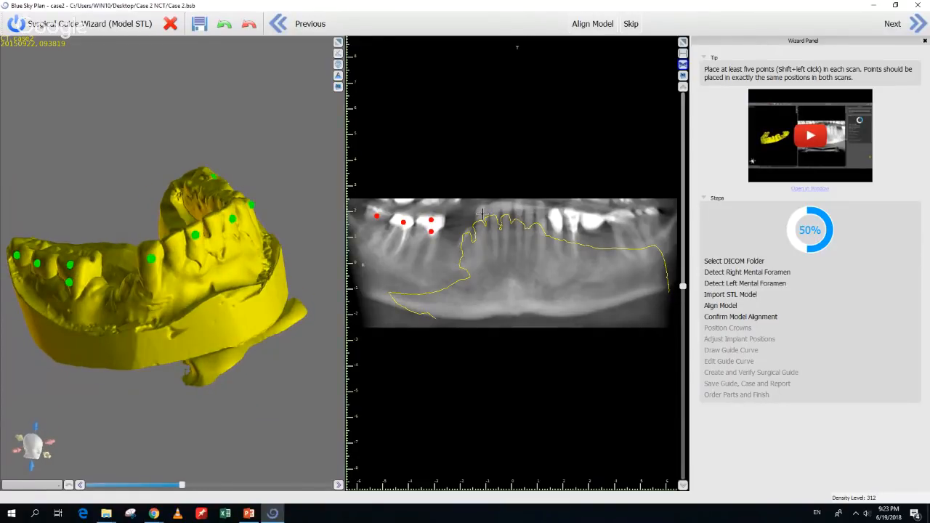
shift+click(482, 213)
shift+click(505, 209)
Mark the remaining matching CT points on the left teeth and run the alignment
drag(290, 257, 169, 317)
shift+click(528, 208)
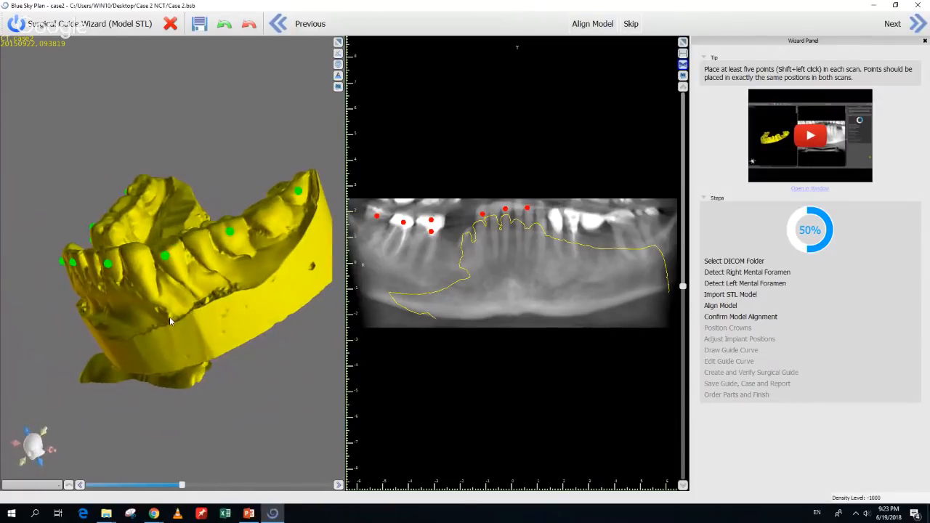
shift+click(556, 216)
shift+click(590, 220)
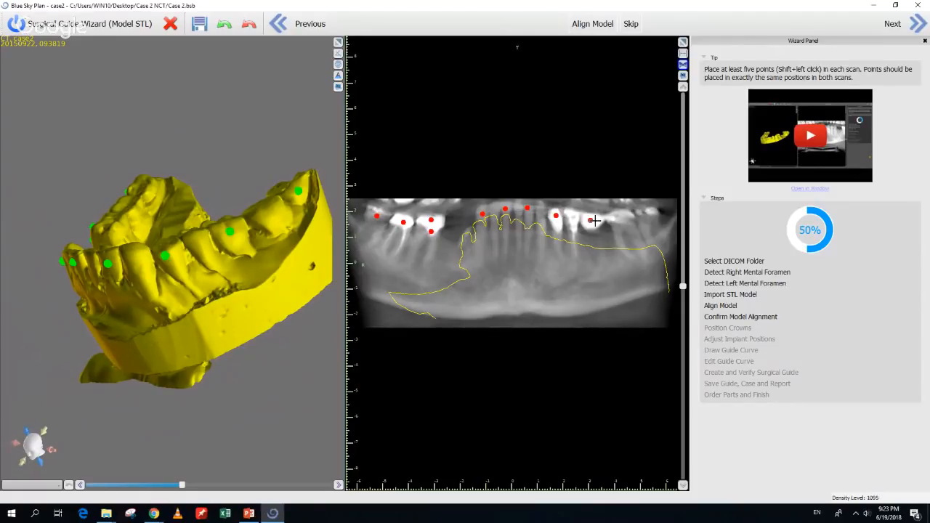
shift+click(647, 214)
drag(100, 361, 320, 327)
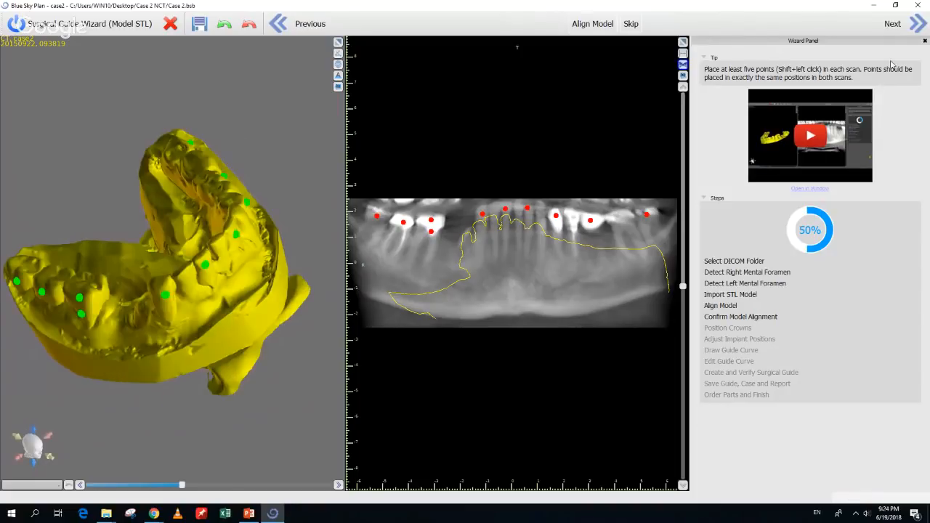
click(914, 24)
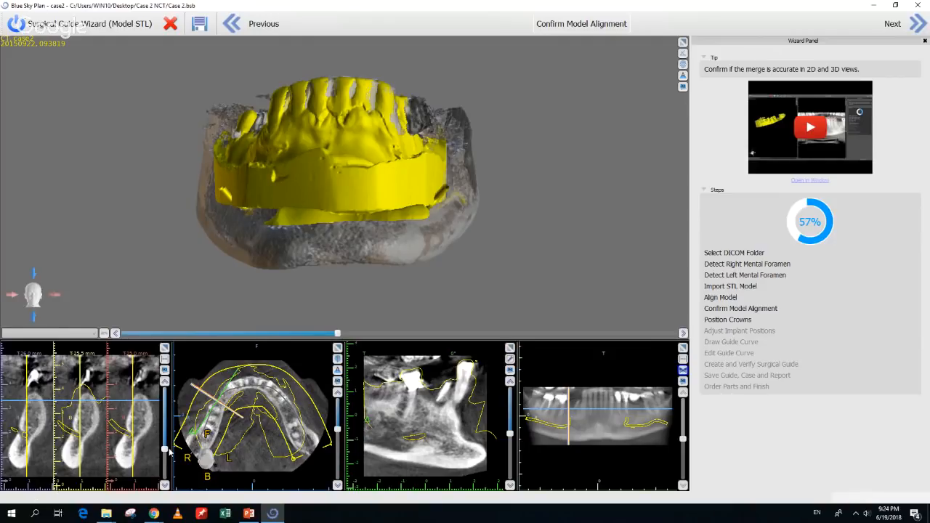
Check the STL model's fit against the CT in cross-section, axial and 3D views, then accept
drag(165, 448, 165, 433)
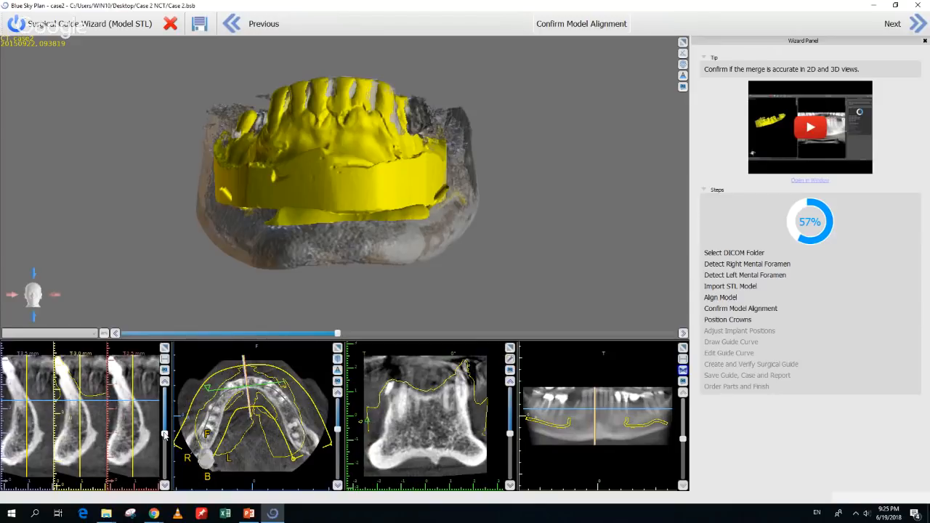
drag(263, 304, 282, 329)
drag(337, 336, 668, 332)
drag(233, 296, 222, 220)
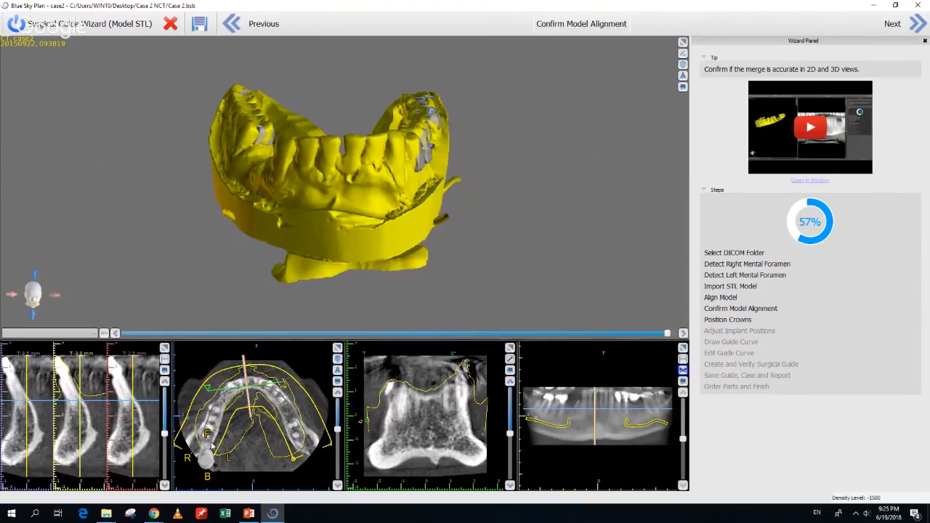
drag(337, 430, 336, 415)
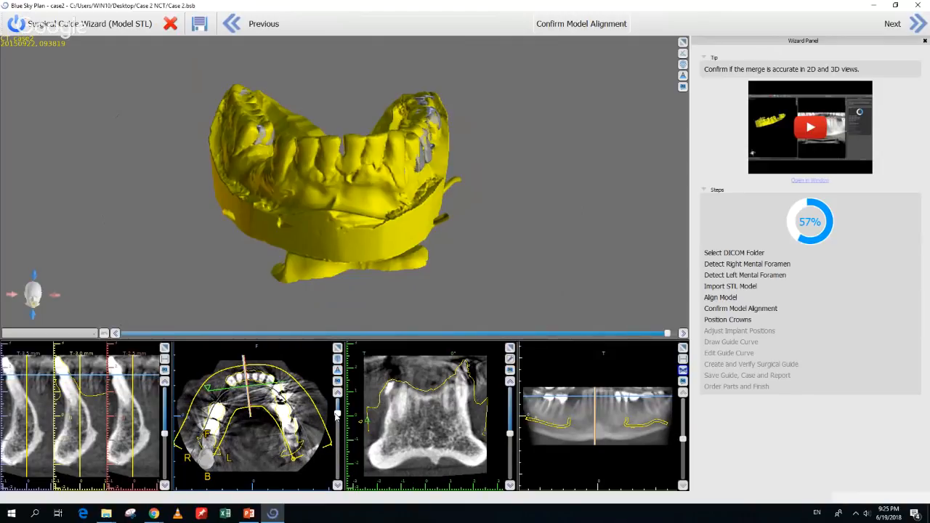
scroll(274, 441, up, 2)
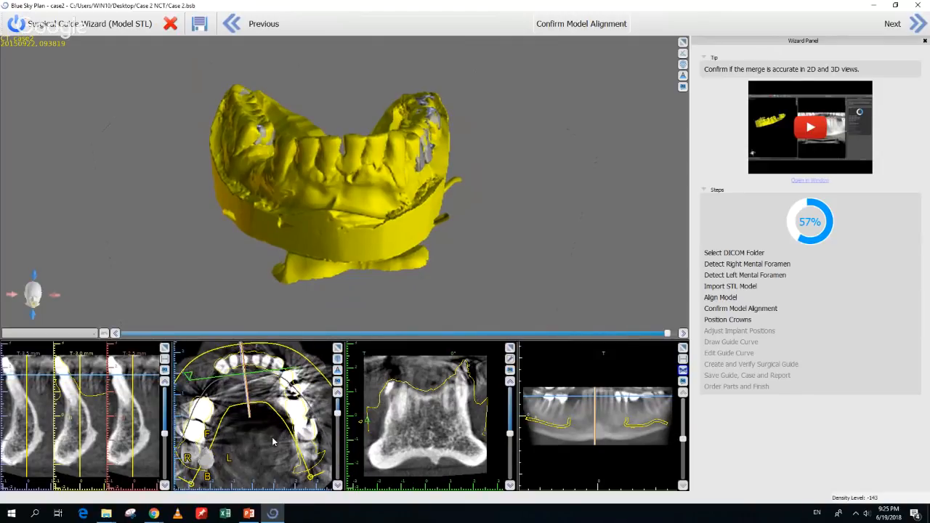
scroll(274, 441, up, 3)
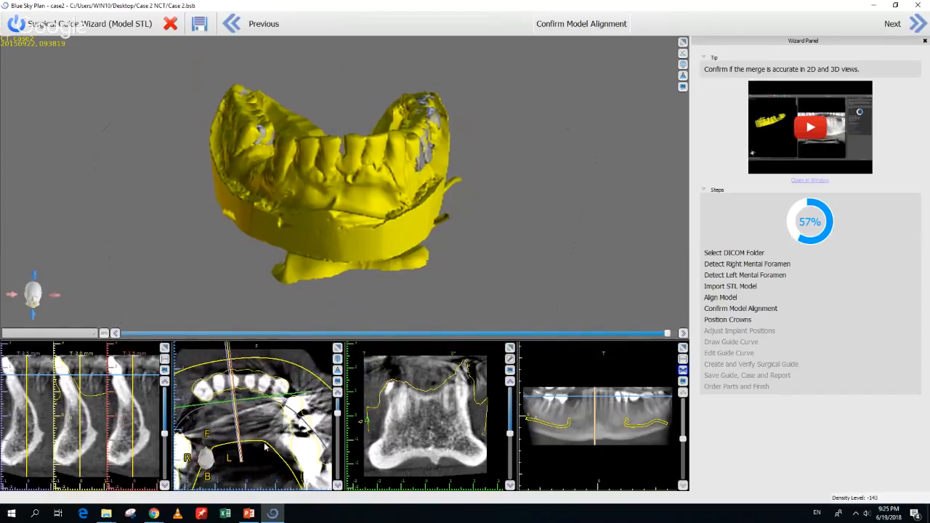
drag(337, 413, 339, 420)
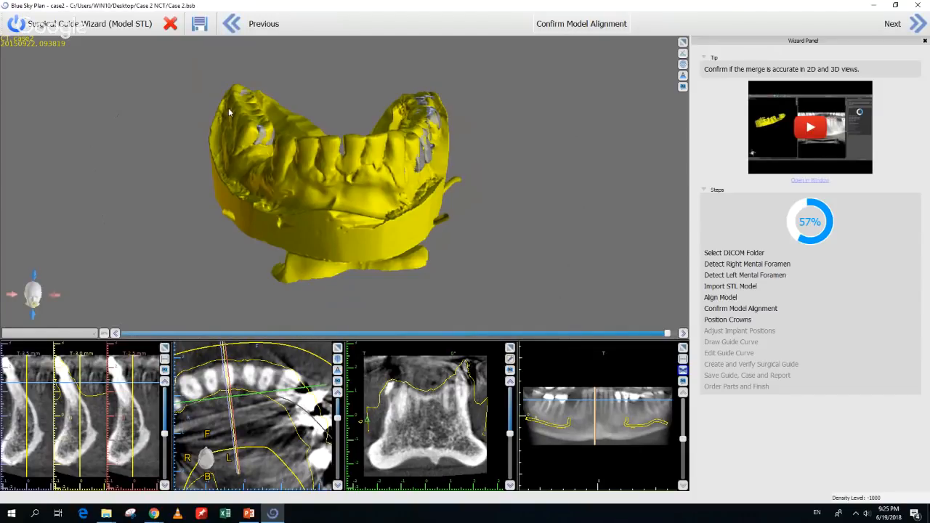
drag(534, 213, 438, 199)
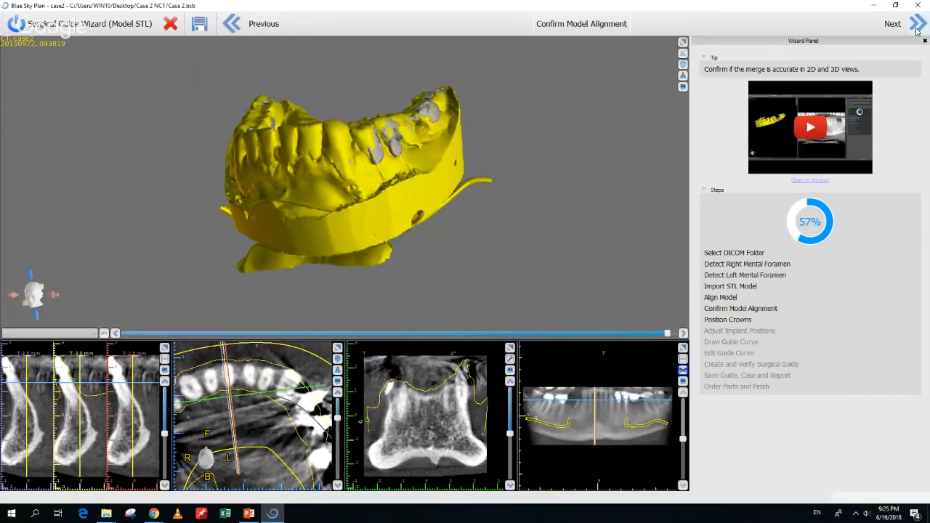
click(918, 26)
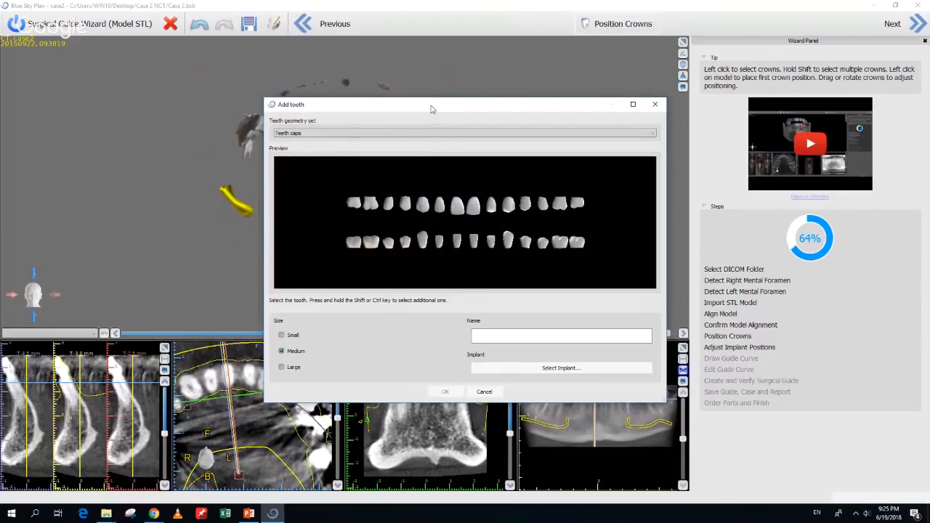
Pick the right mandibular second premolar crown and pair it with the 12.00 mm BIO Quattro ISQ3312 implant
drag(432, 108, 451, 93)
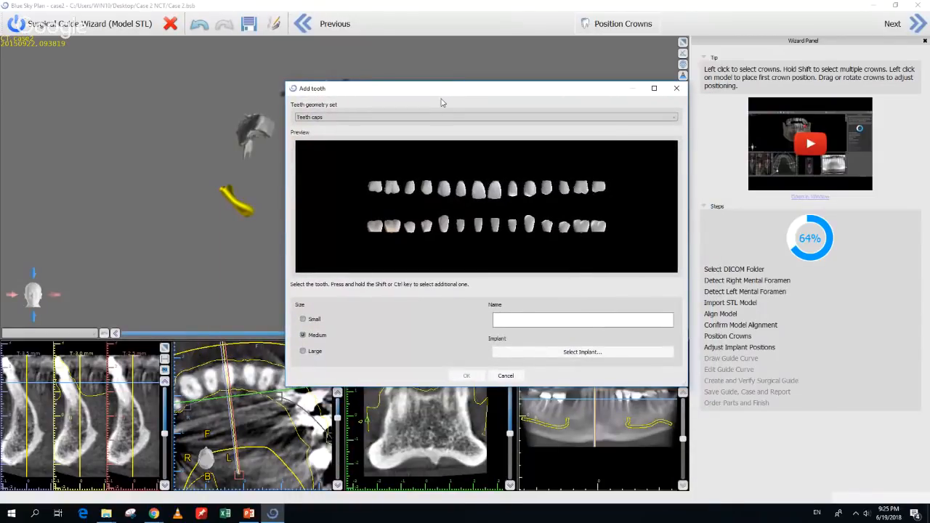
click(412, 228)
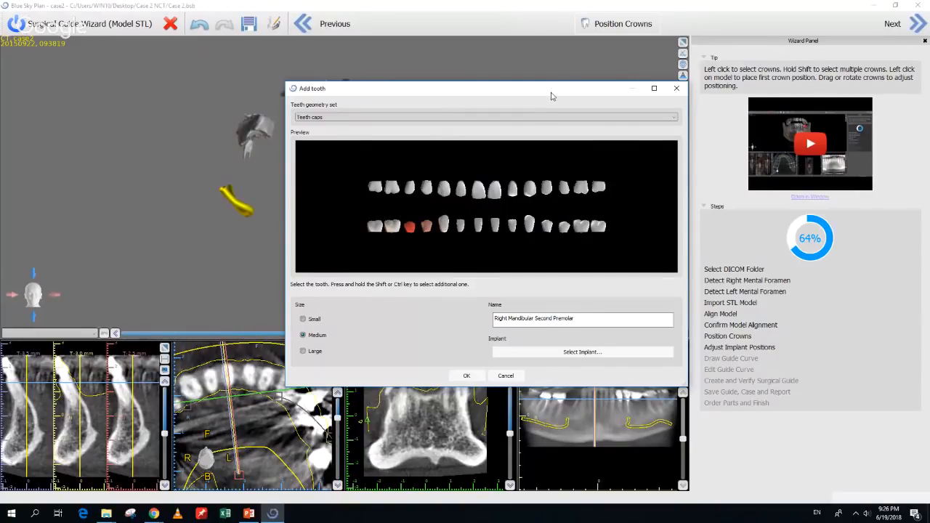
drag(552, 94, 530, 88)
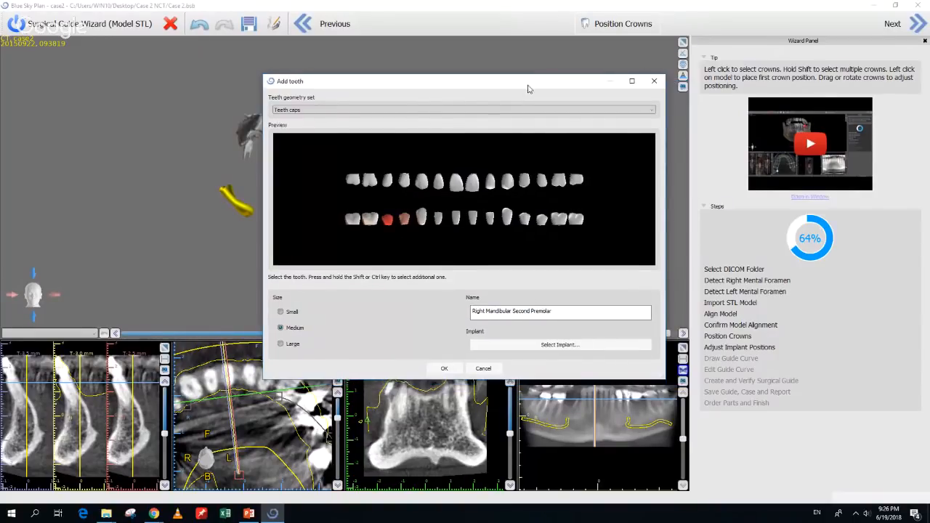
click(547, 346)
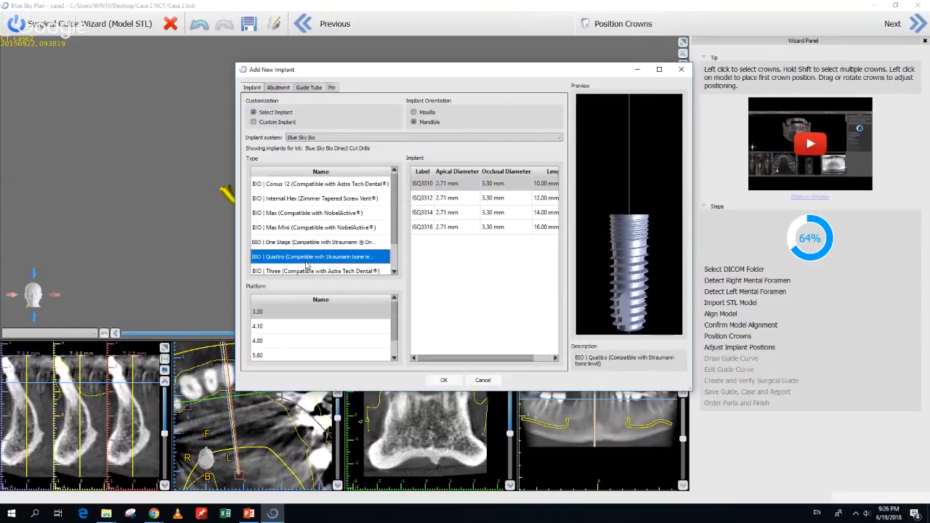
click(433, 200)
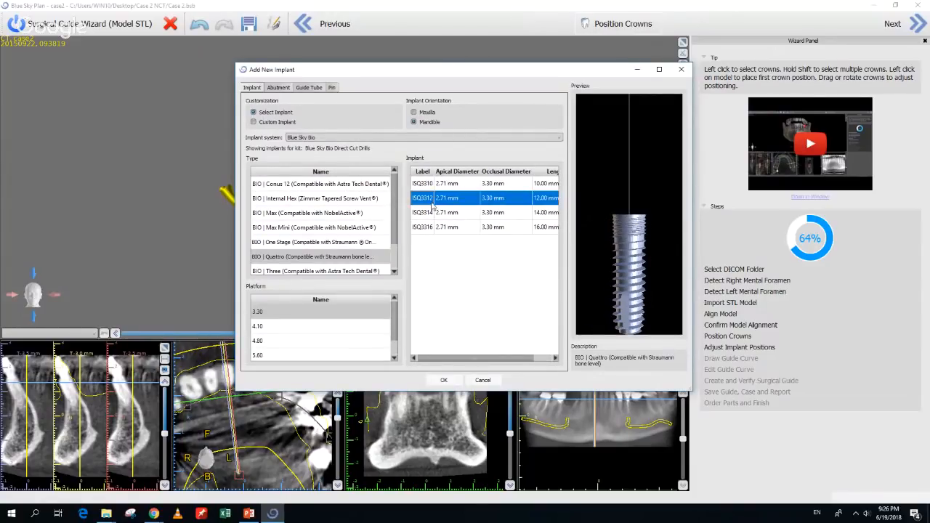
click(443, 380)
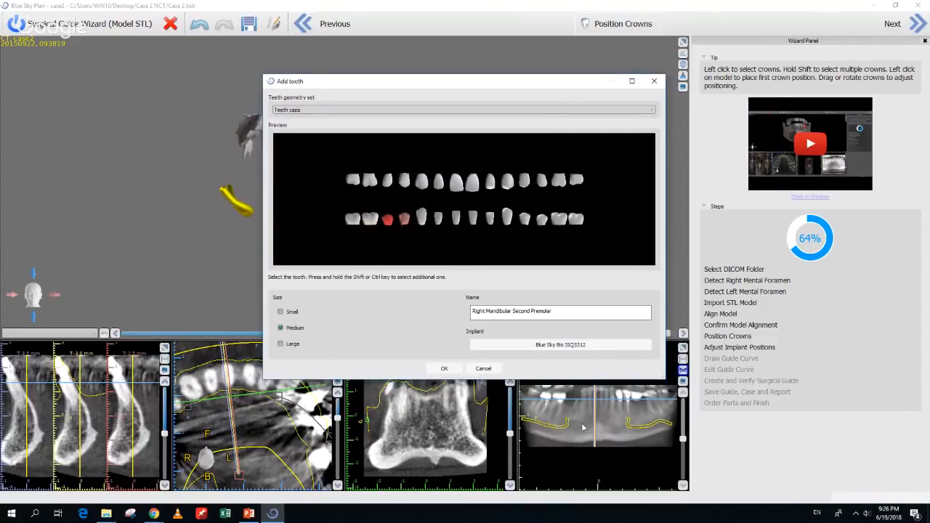
click(443, 369)
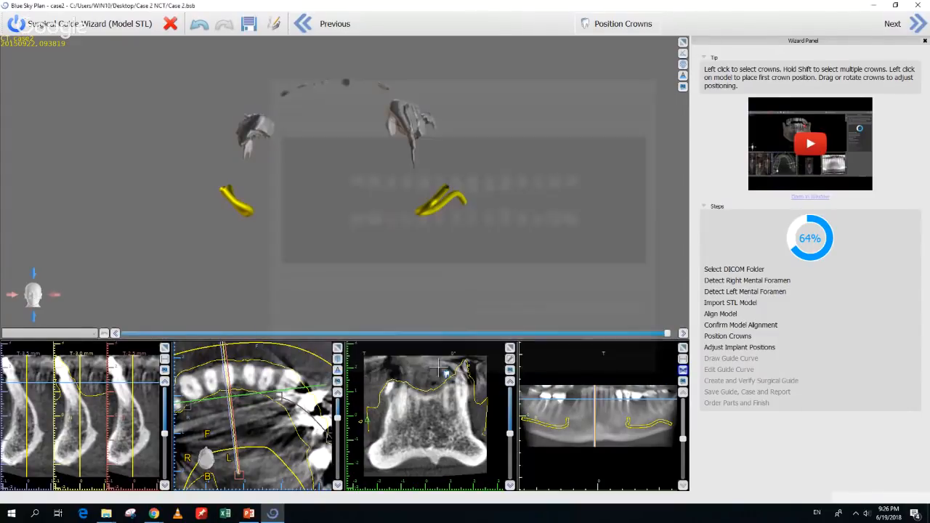
Place the first crown and implant on the scan and raise it toward the tooth row
scroll(582, 400, up, 2)
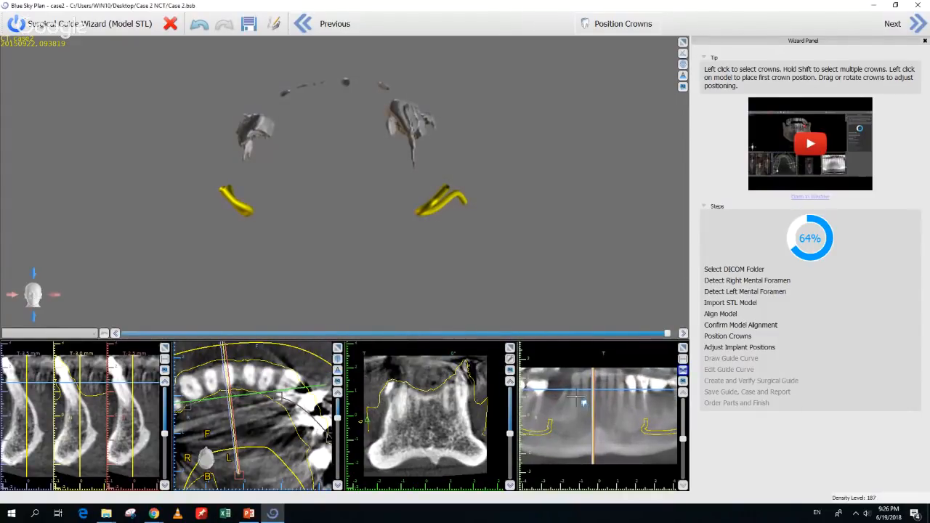
click(555, 400)
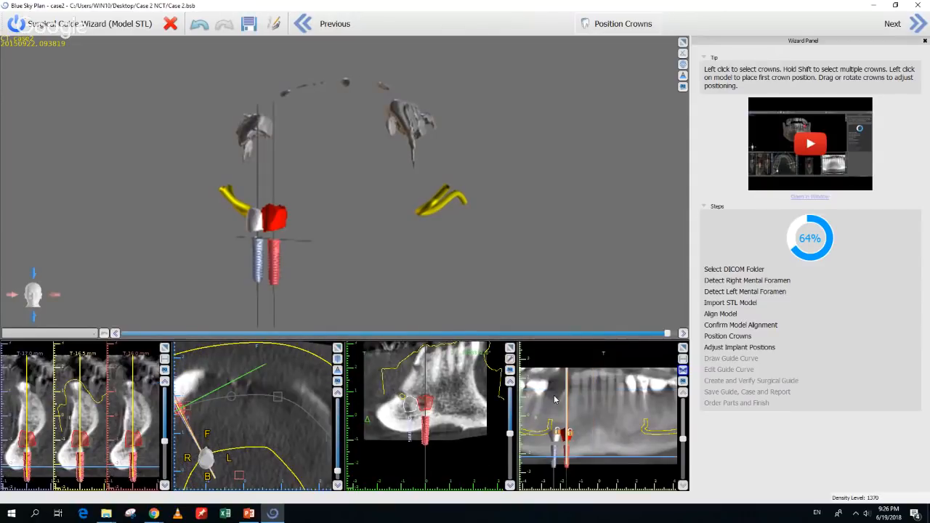
click(596, 436)
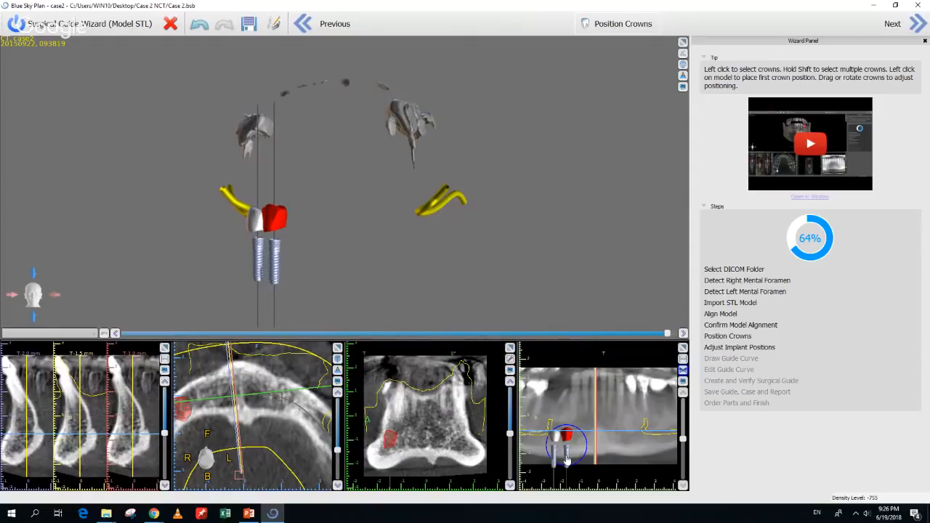
click(563, 411)
mouse_move(564, 411)
mouse_down()
mouse_move(563, 400)
mouse_move(554, 455)
mouse_move(553, 403)
mouse_up()
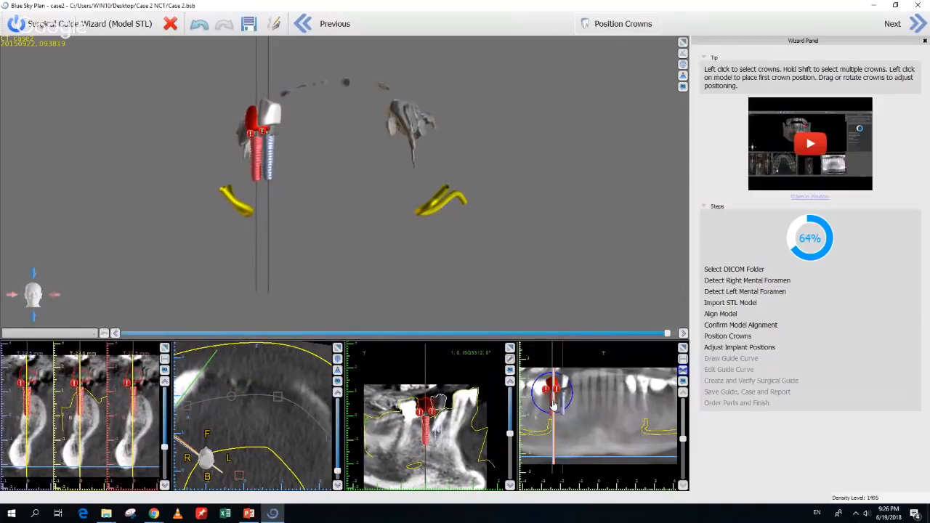
Tilt the second implant's axis slightly and nudge the neighbouring implant into position
click(565, 404)
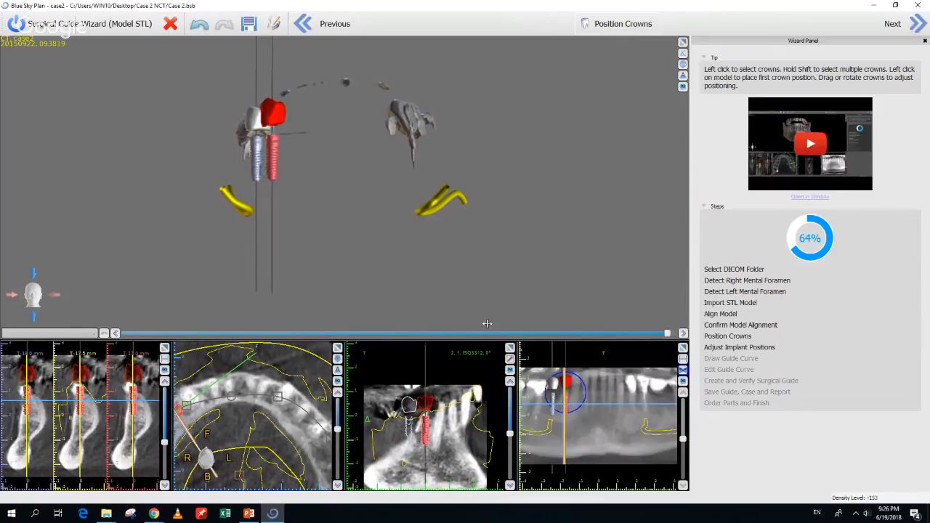
drag(668, 333, 312, 331)
scroll(603, 414, up, 2)
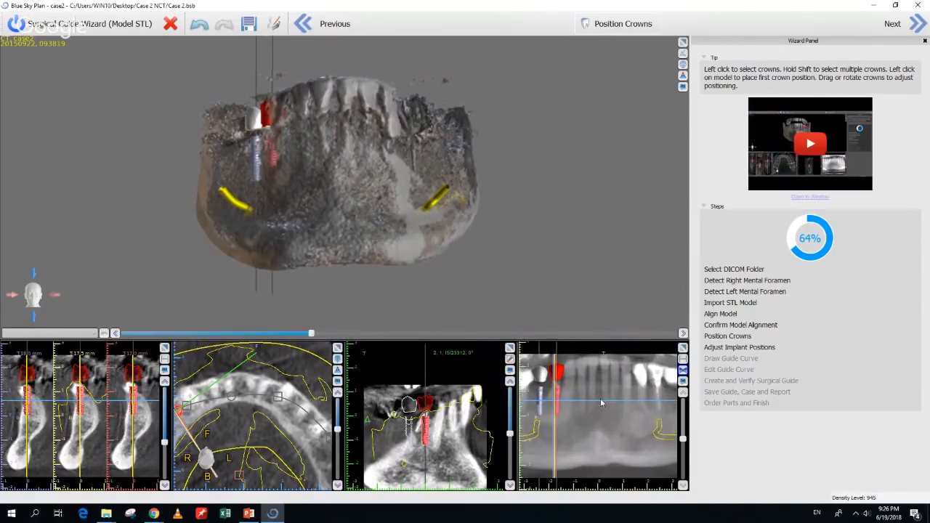
drag(562, 412, 557, 415)
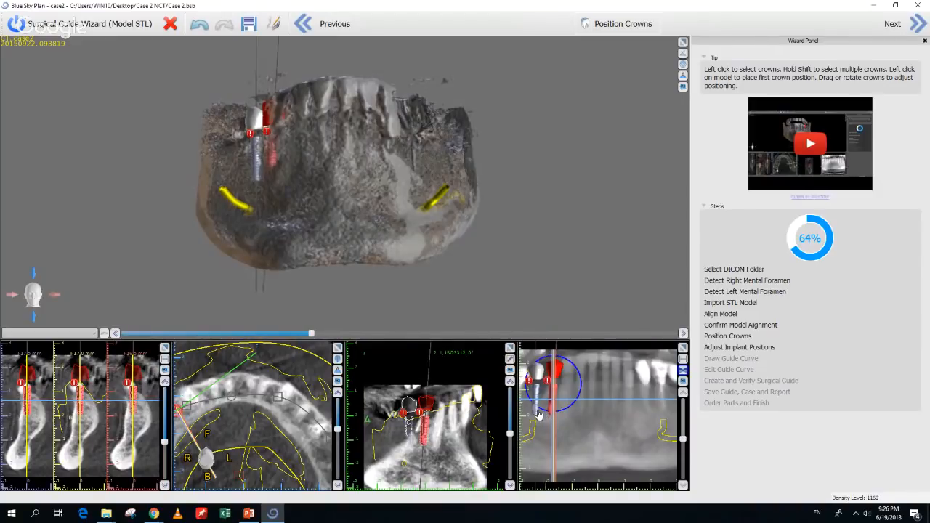
click(539, 413)
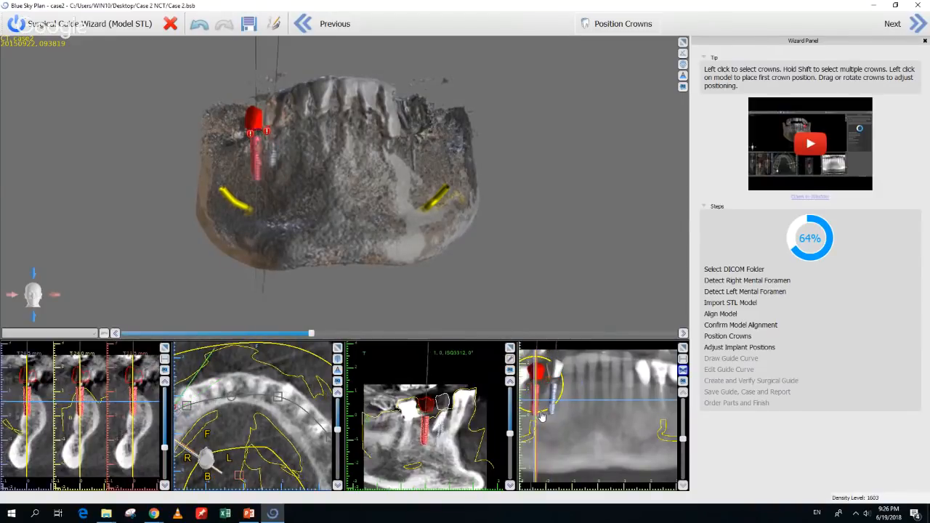
drag(541, 415, 535, 414)
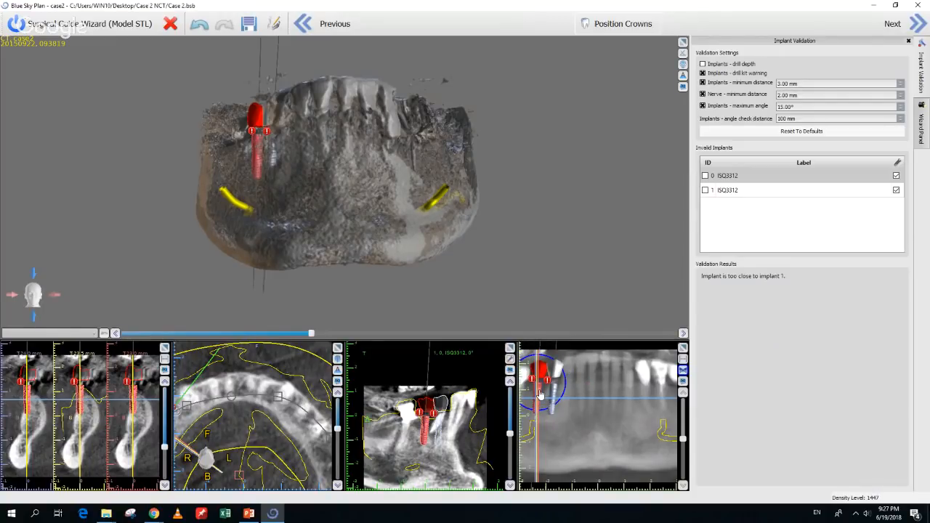
Shift the implant in the panoramic and cross-section views and lower the axial slice
drag(540, 394, 539, 396)
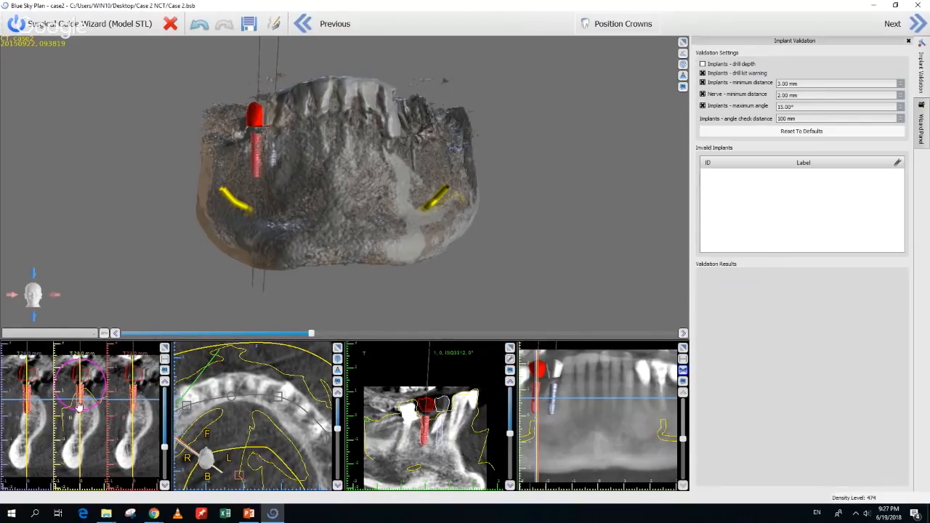
drag(79, 406, 84, 420)
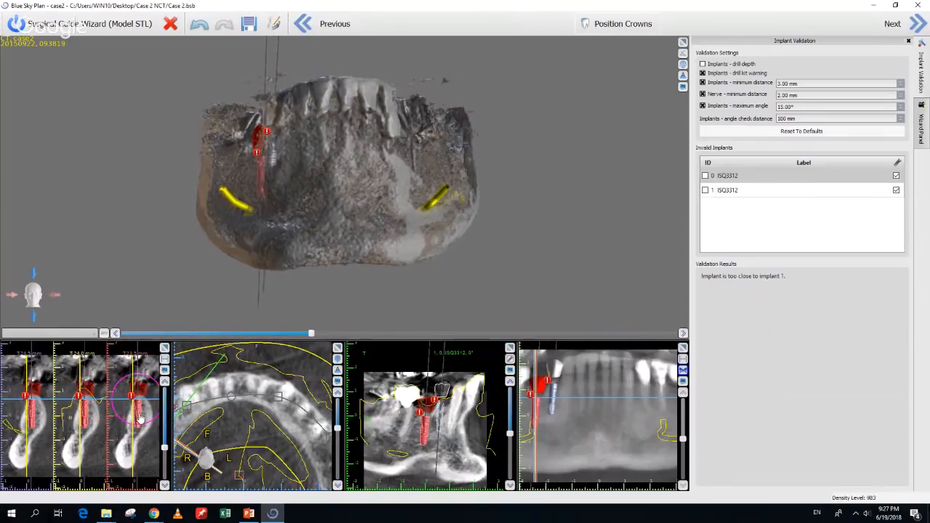
click(139, 417)
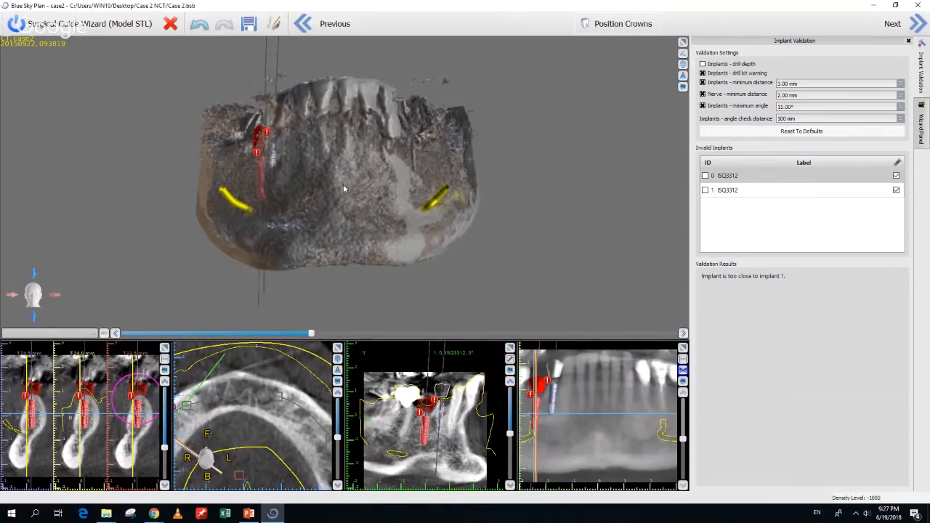
drag(343, 184, 383, 340)
Adjust the jaw rendering density, then move the white implant lower and slightly left
drag(313, 333, 389, 334)
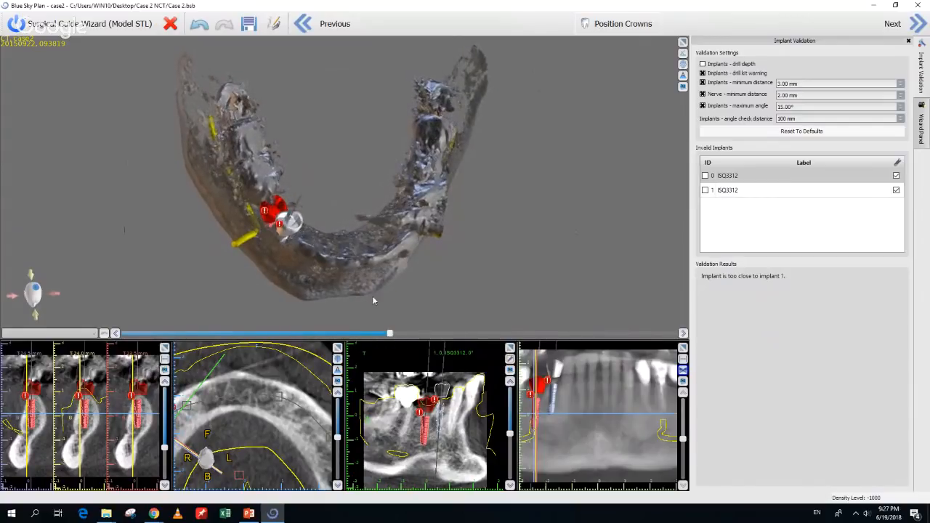
drag(372, 296, 449, 163)
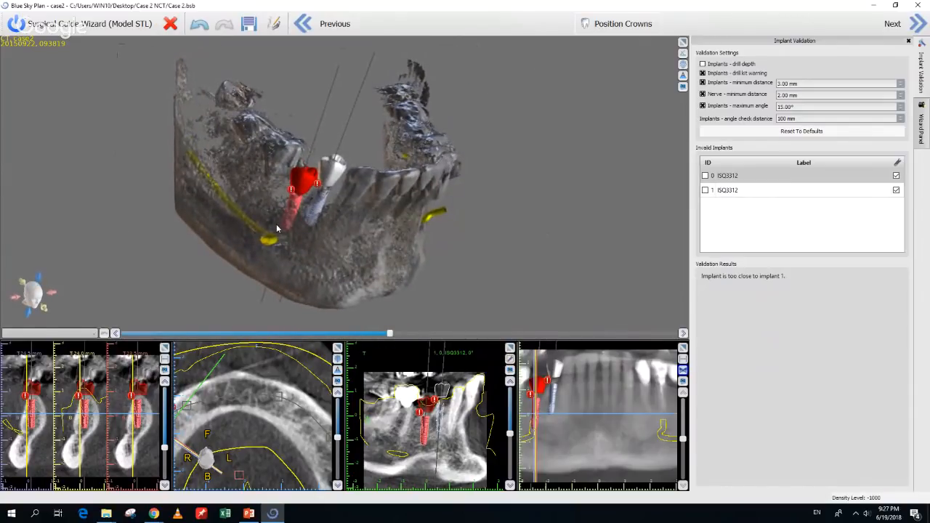
click(317, 208)
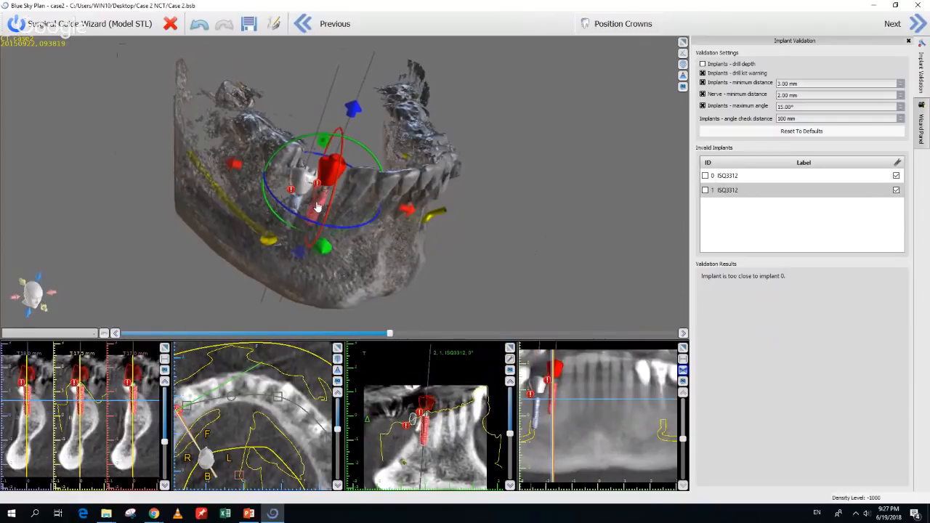
drag(317, 207, 318, 220)
drag(446, 252, 385, 213)
Raise the left implant slightly, orbiting the jaw to check its position
click(334, 198)
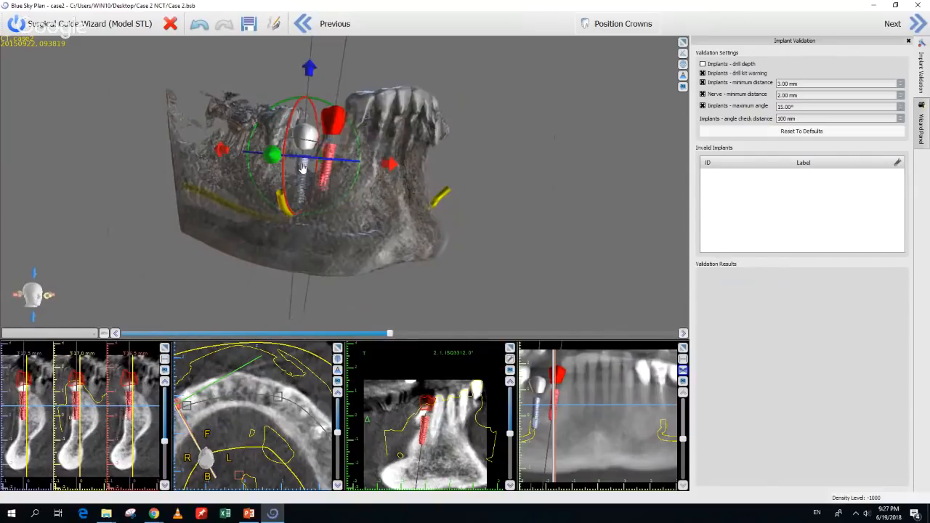
click(305, 167)
drag(305, 160, 307, 160)
drag(231, 226, 389, 228)
drag(461, 275, 409, 260)
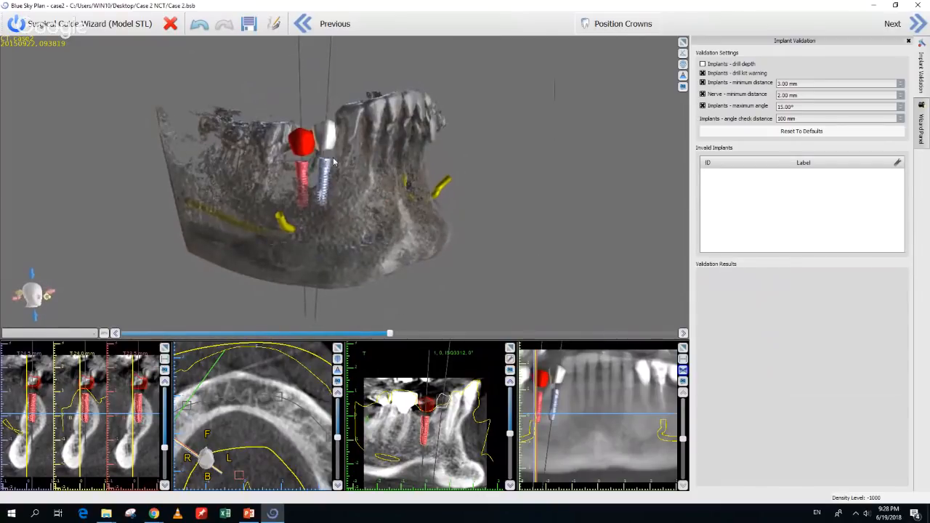
click(328, 167)
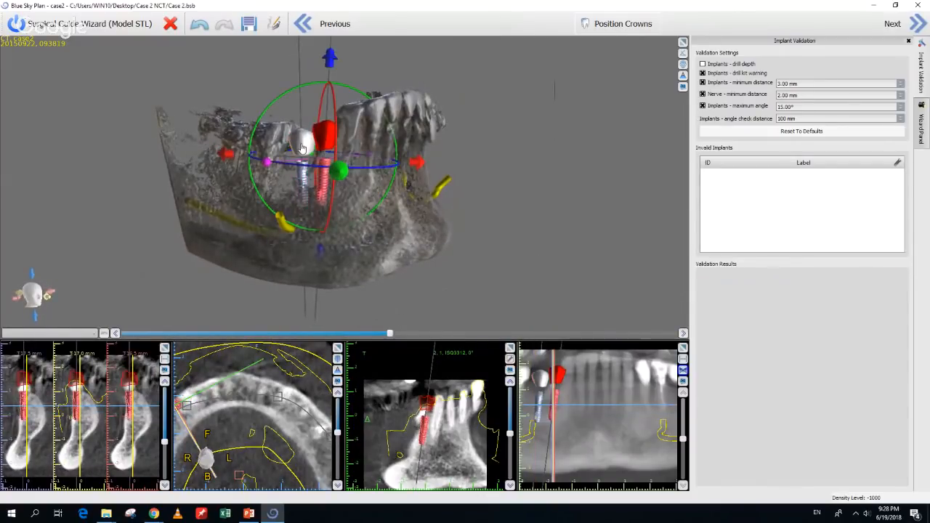
click(299, 179)
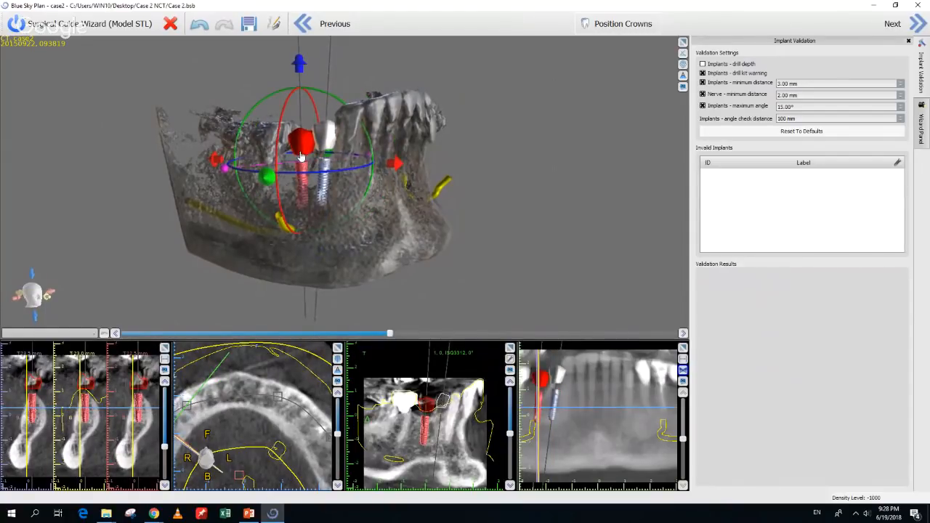
Rotate the left implant and move it up its axis until no implants are invalid
drag(222, 268, 249, 284)
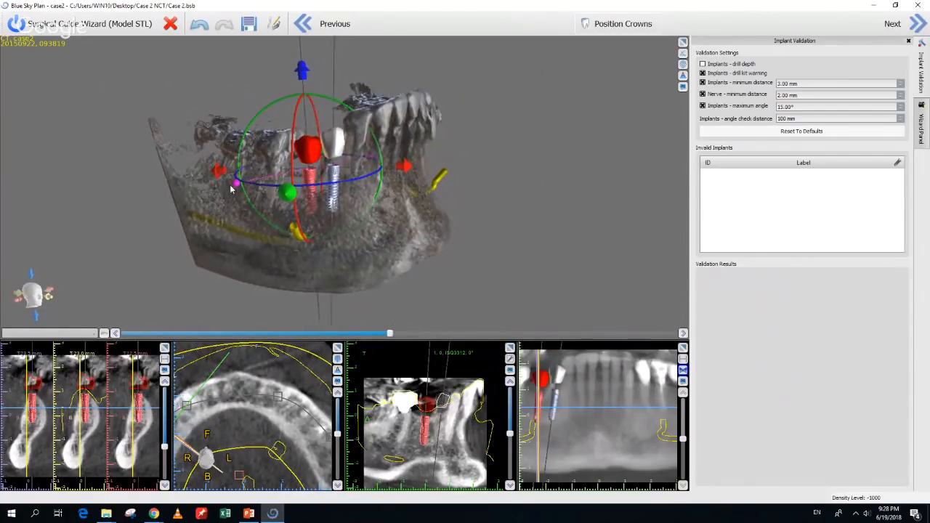
drag(231, 189, 237, 190)
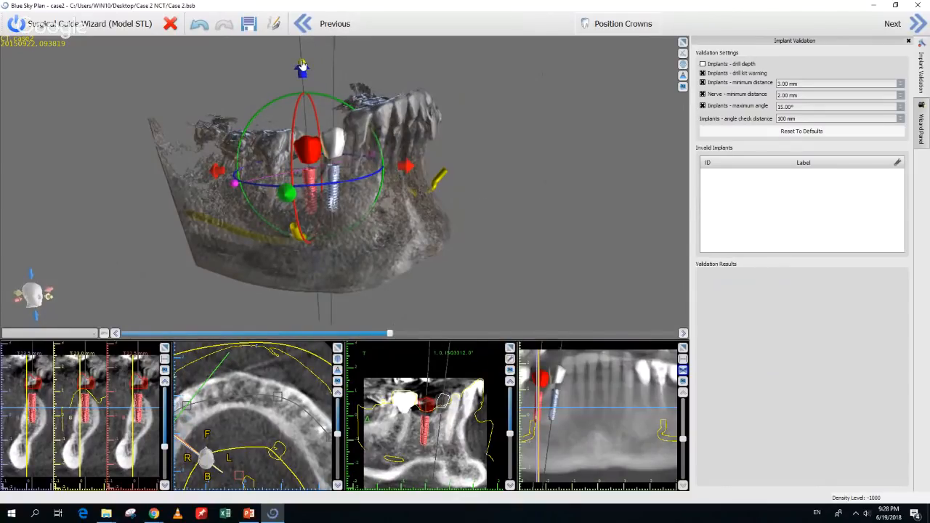
drag(303, 65, 304, 53)
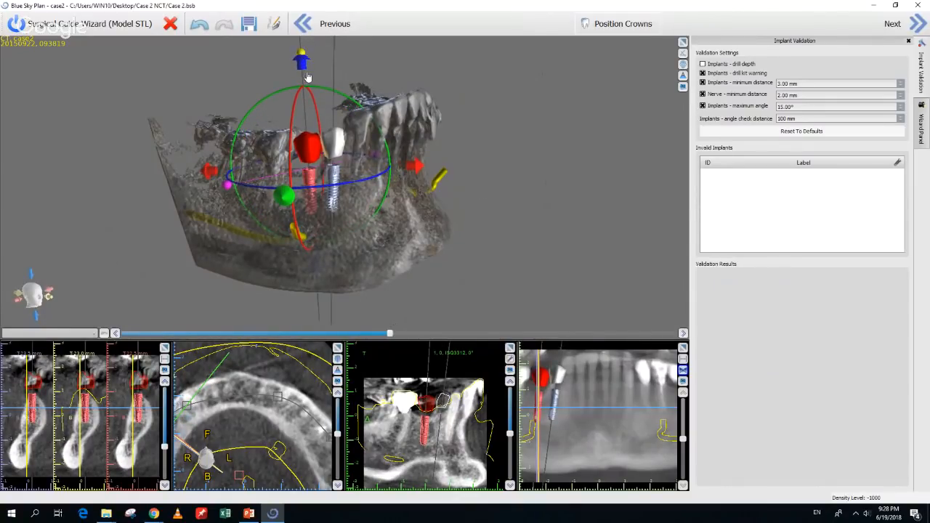
drag(327, 303, 382, 306)
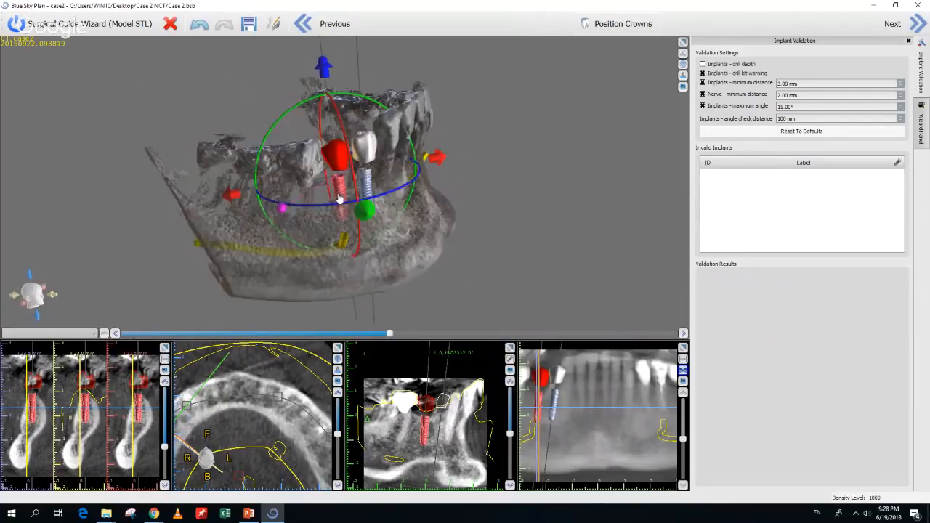
mouse_move(367, 187)
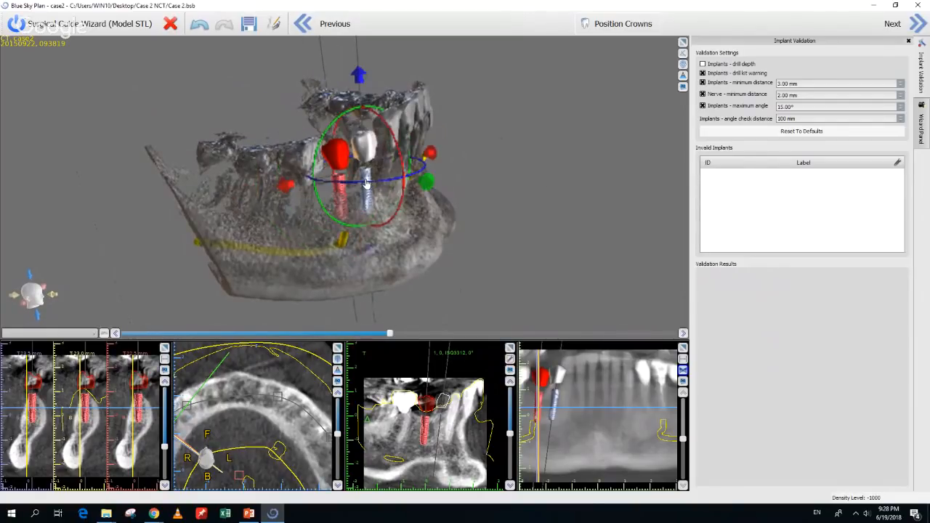
click(288, 192)
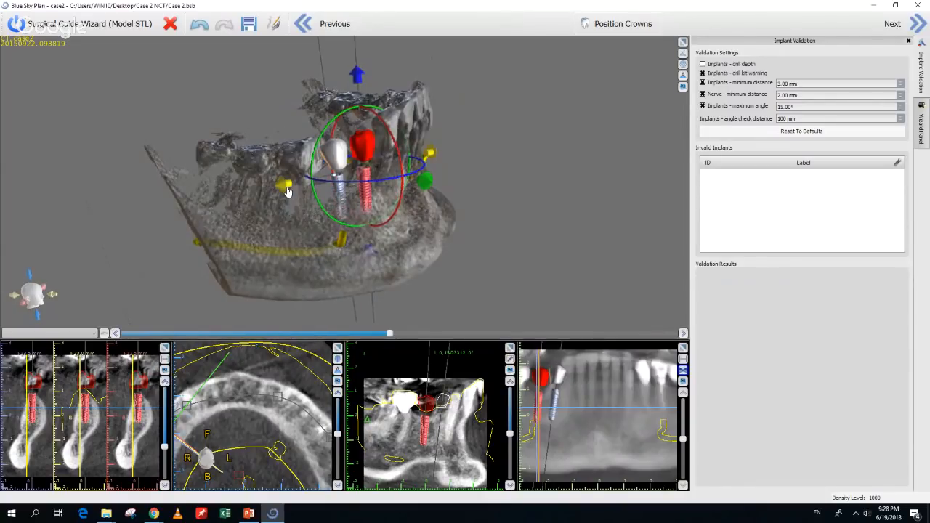
Nudge the implant sideways and tilt the red implant in the 3D and cross-section views
drag(288, 192, 286, 192)
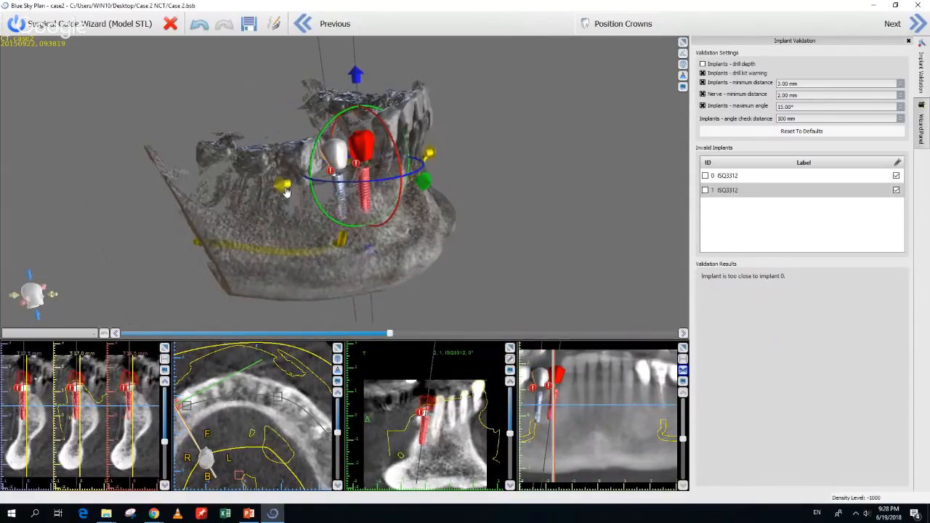
drag(607, 216, 234, 196)
drag(90, 197, 284, 225)
click(324, 181)
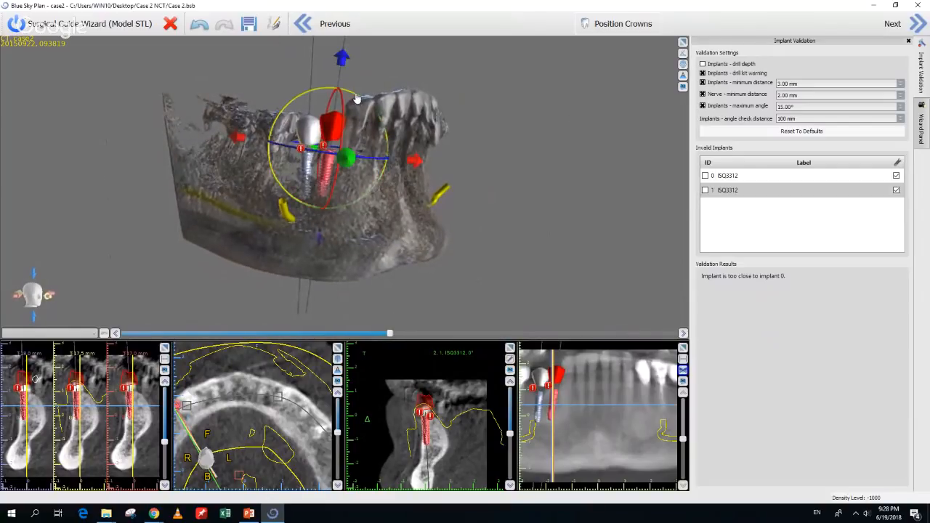
drag(357, 99, 356, 98)
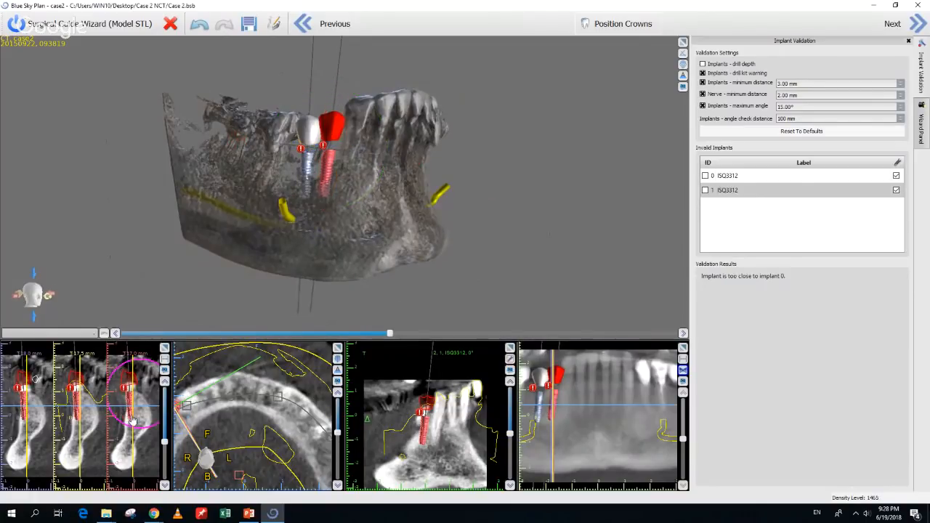
drag(130, 409, 133, 411)
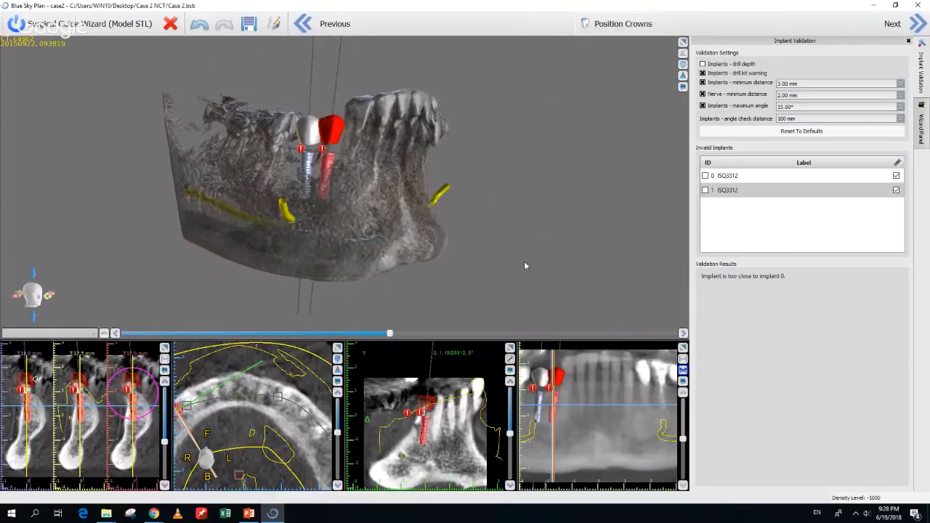
drag(526, 266, 636, 249)
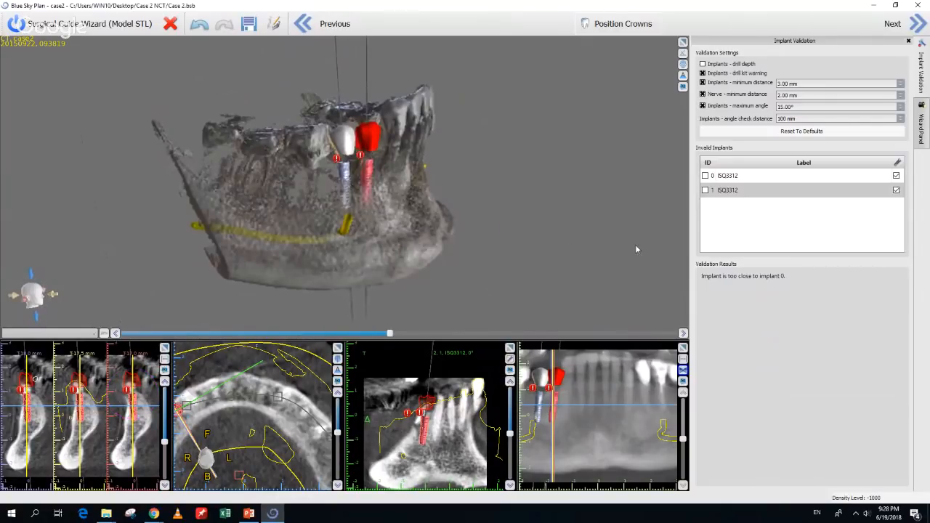
drag(556, 196, 402, 273)
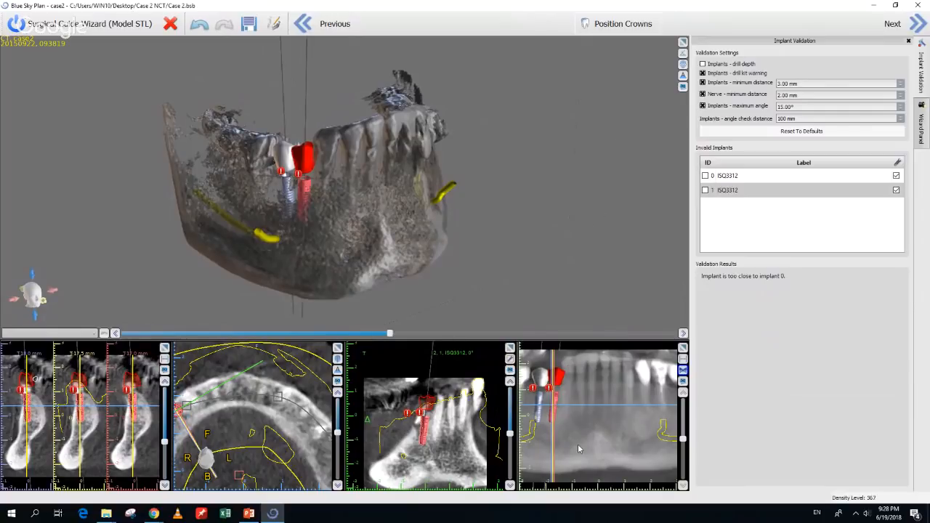
Check the spacing validation results for implants 0 and 1 in the panoramic view
scroll(580, 436, down, 3)
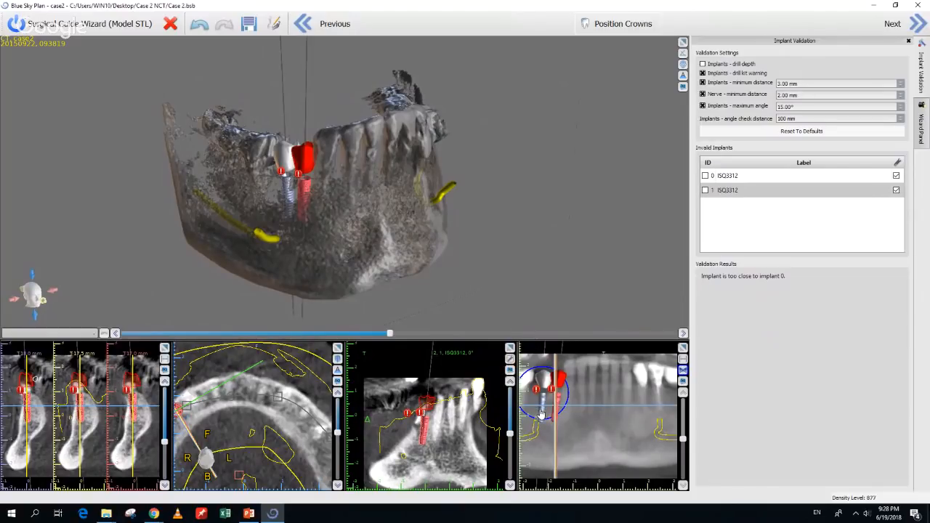
click(540, 413)
click(541, 413)
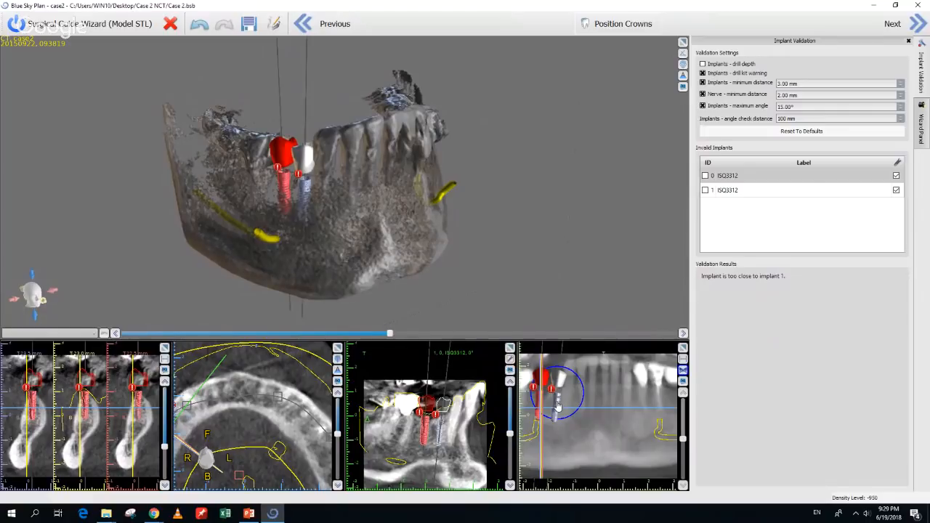
click(558, 405)
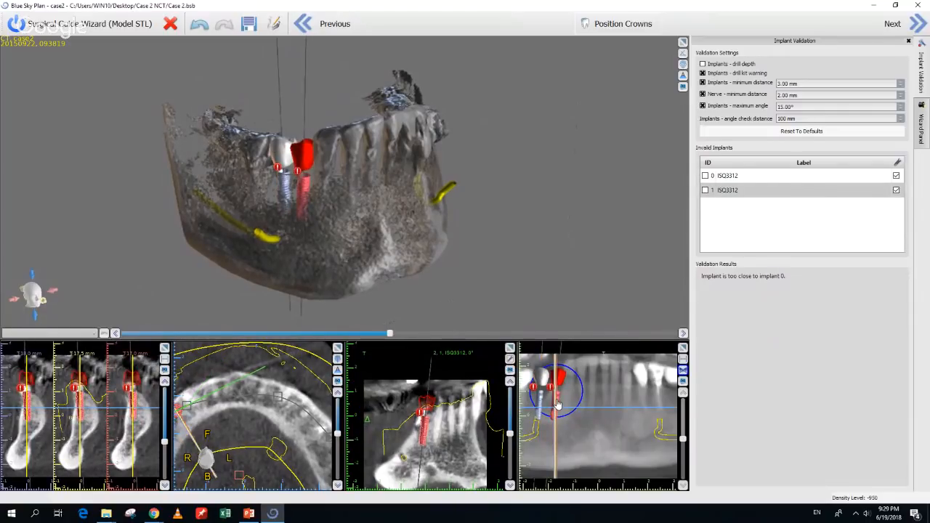
Advance the wizard through implant positioning to the Draw Guide Curve stage
click(919, 28)
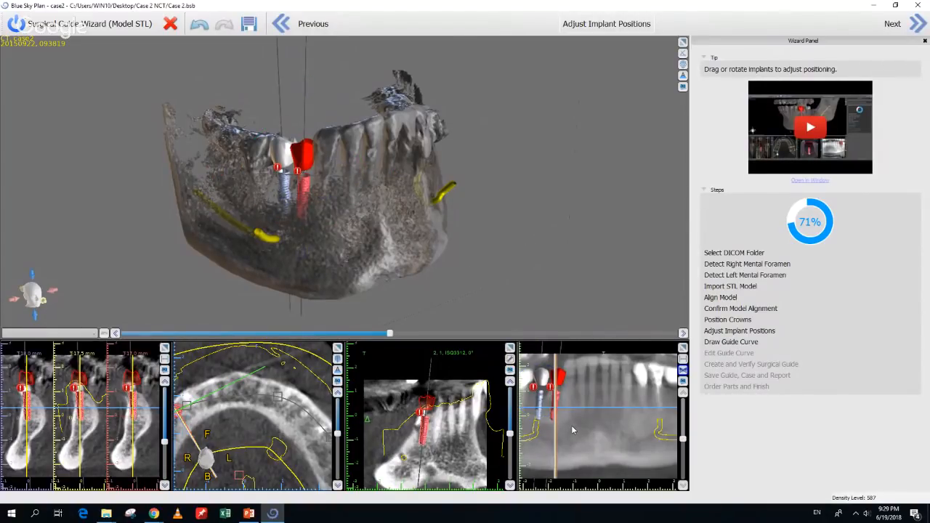
drag(547, 253, 621, 284)
drag(493, 272, 406, 266)
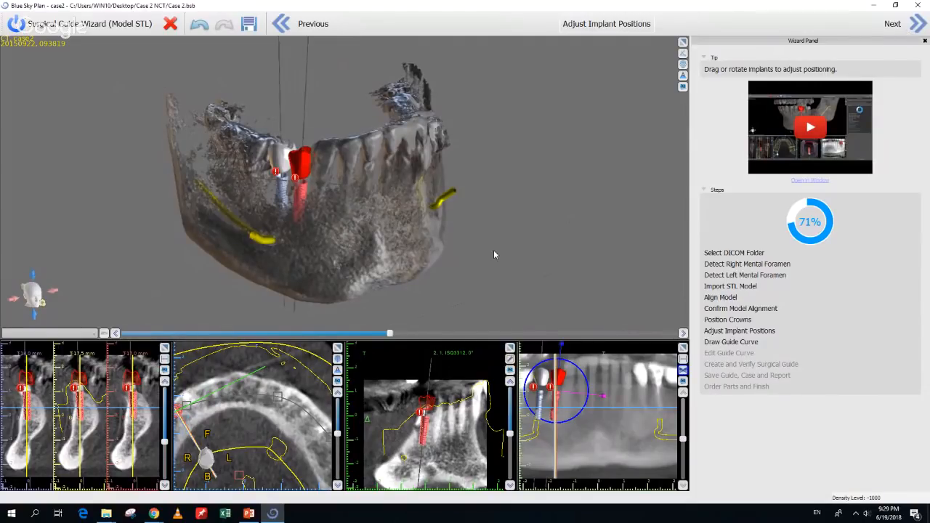
click(919, 24)
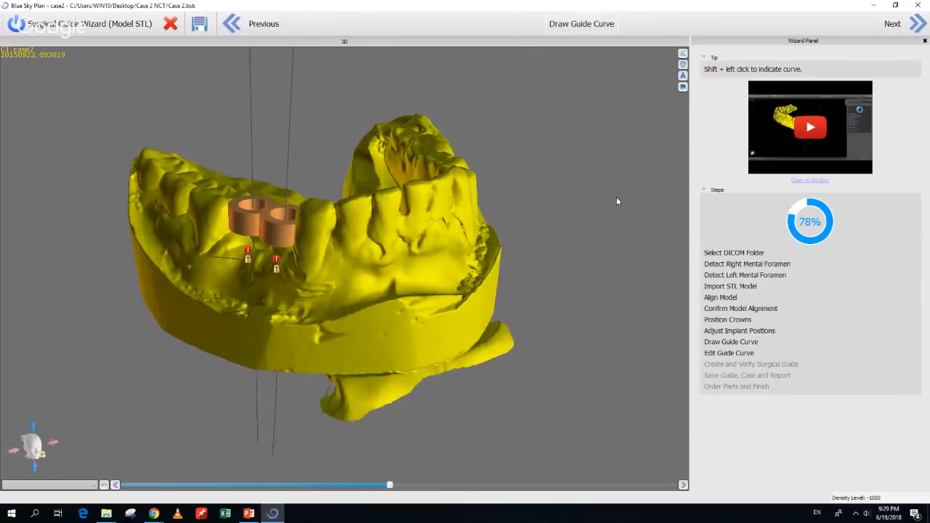
drag(616, 201, 472, 425)
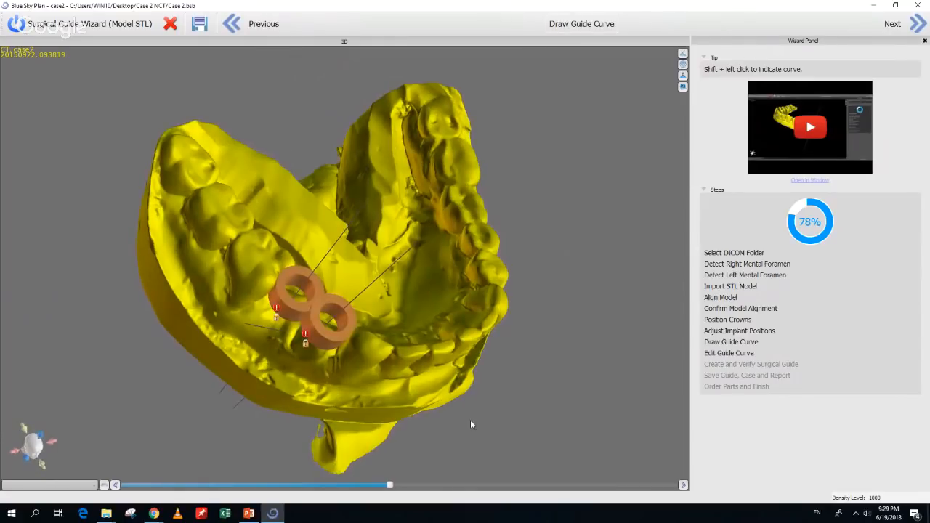
drag(476, 225, 415, 255)
drag(433, 374, 410, 354)
scroll(411, 354, up, 6)
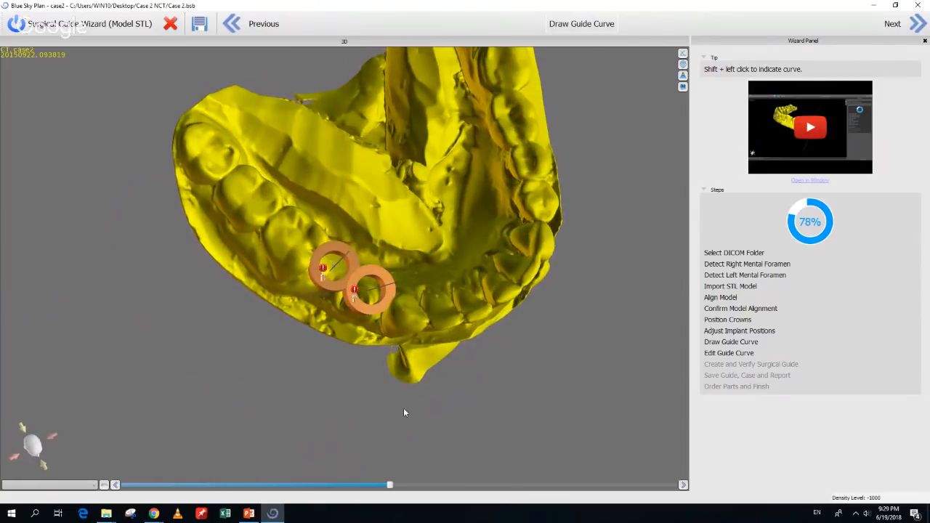
scroll(392, 349, up, 1)
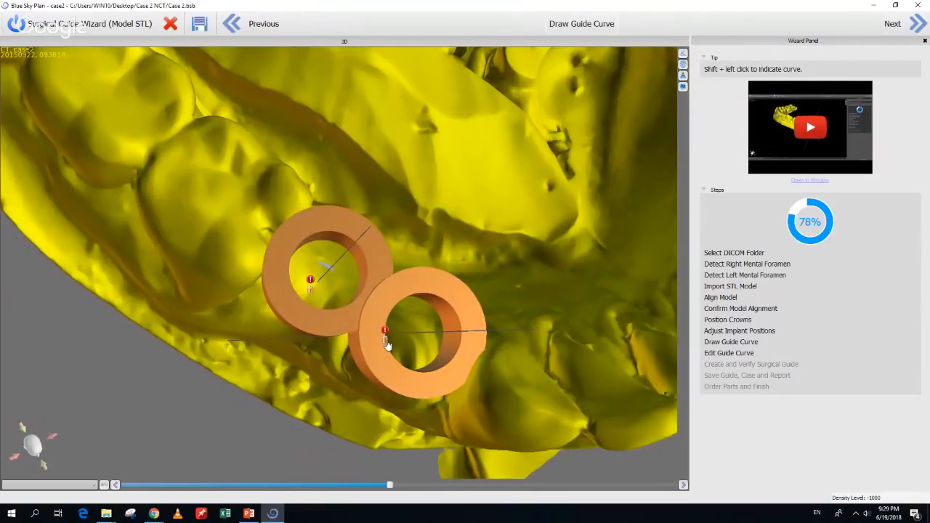
drag(419, 444, 478, 434)
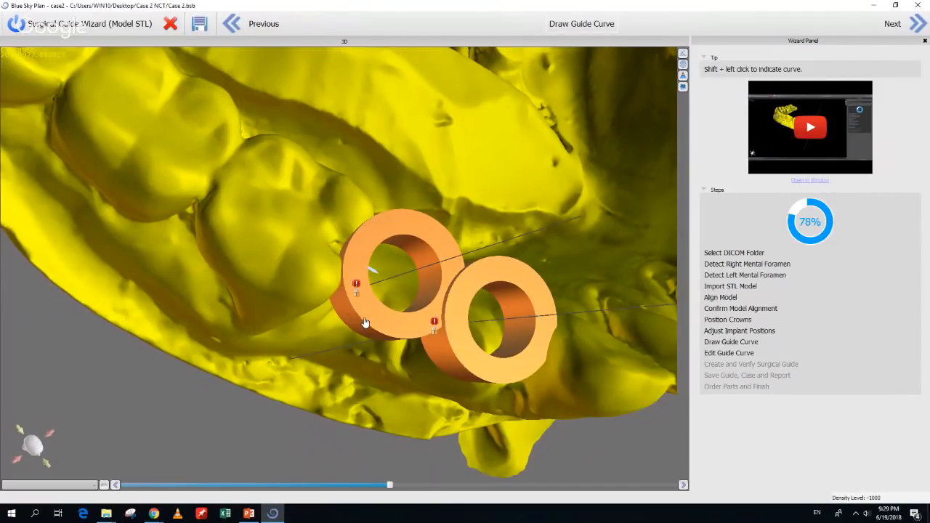
drag(636, 383, 589, 378)
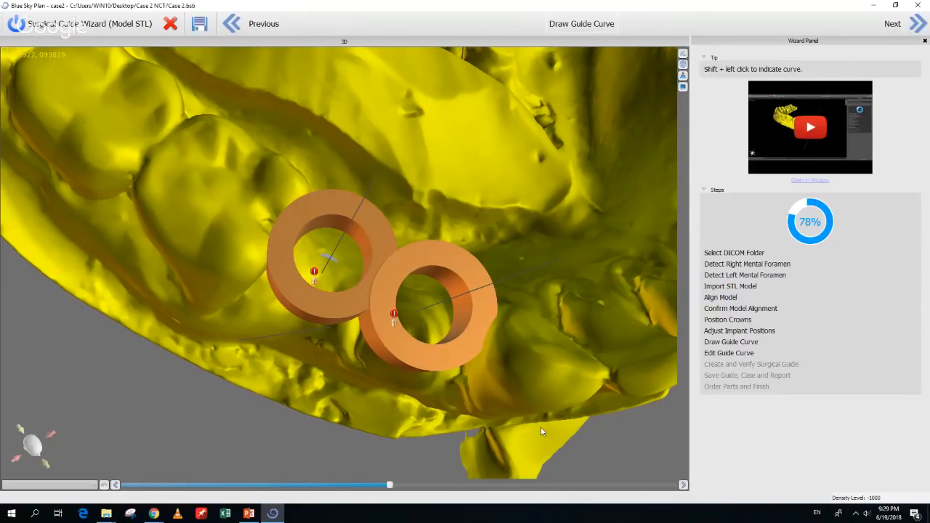
drag(541, 428, 510, 315)
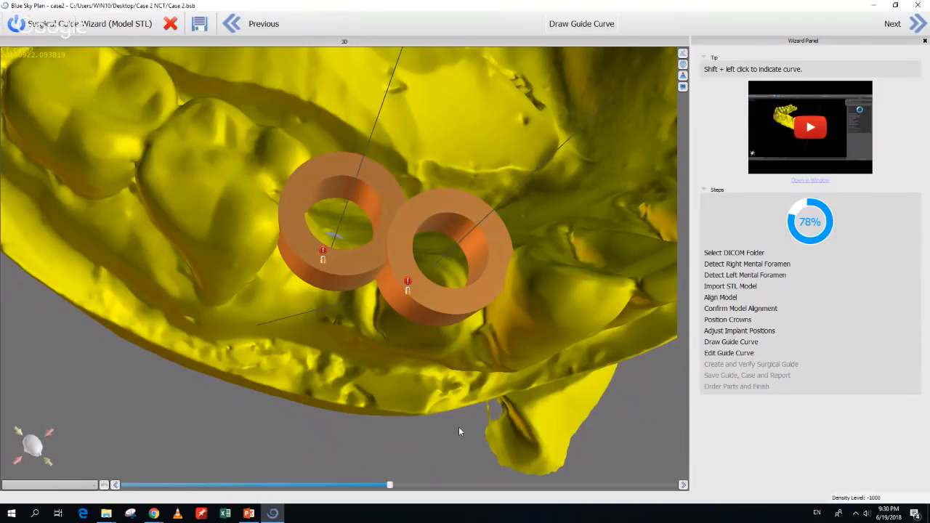
drag(459, 432, 406, 393)
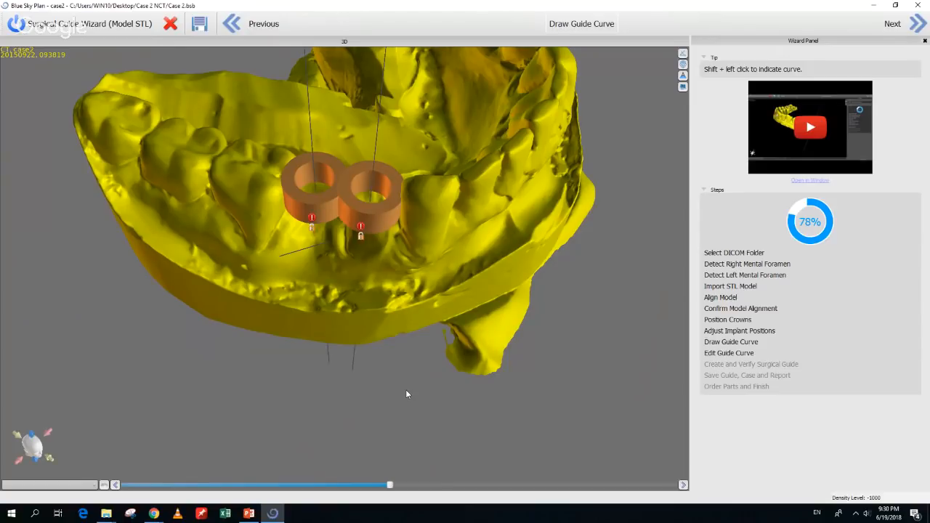
drag(406, 394, 393, 425)
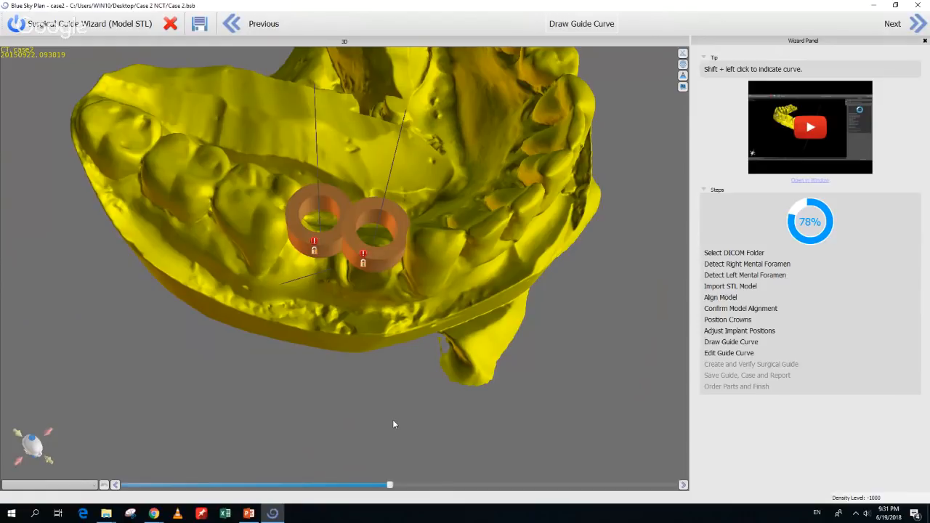
drag(394, 421, 374, 341)
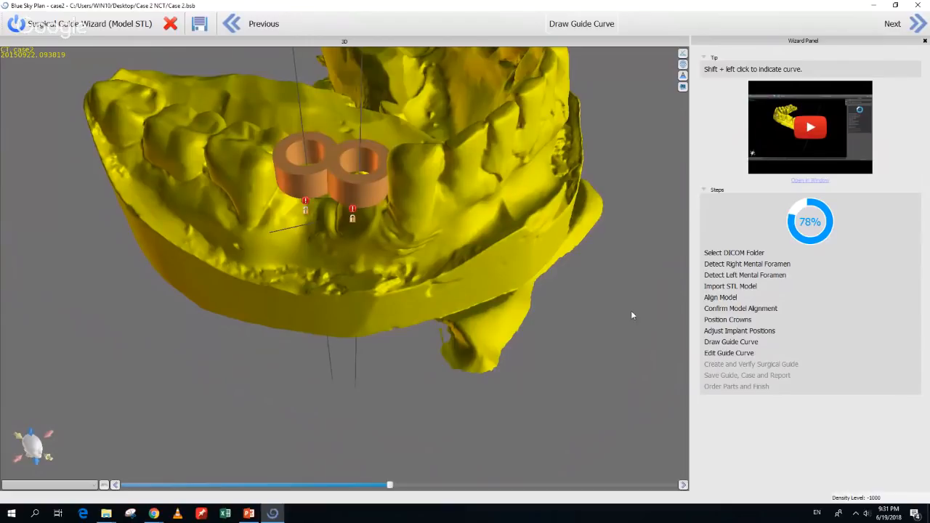
click(918, 30)
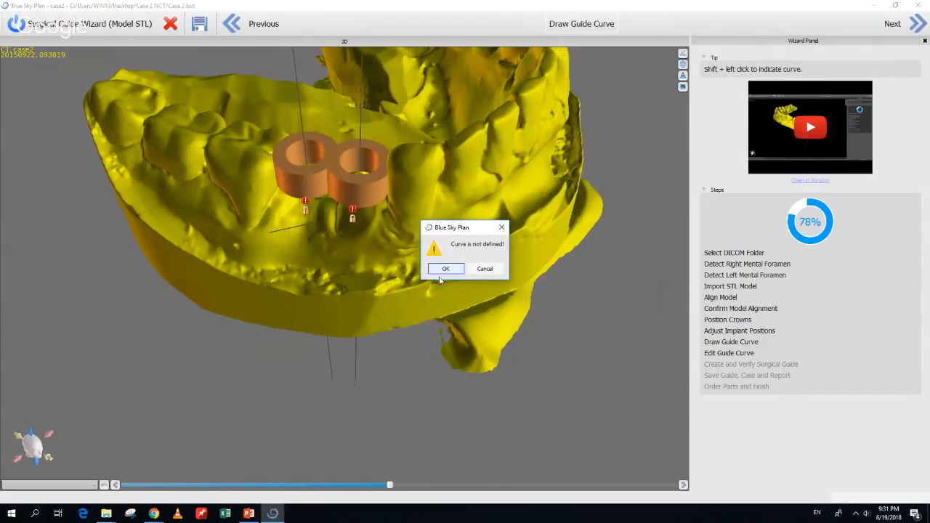
click(503, 229)
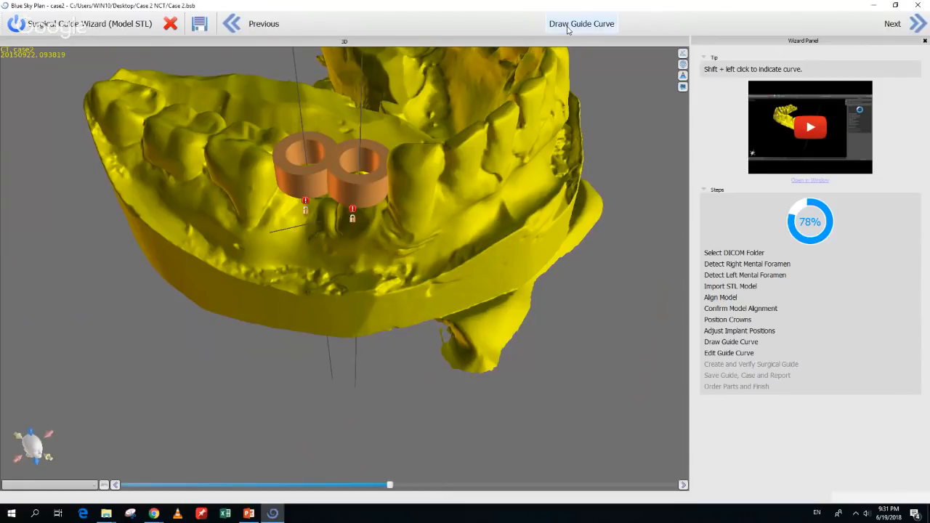
Extend the blue guide curve along the mandibular arch toward the front teeth past the sleeves
mouse_move(428, 319)
mouse_down()
mouse_move(449, 361)
mouse_move(498, 240)
mouse_move(393, 281)
mouse_move(325, 281)
mouse_move(204, 259)
mouse_move(180, 243)
mouse_move(178, 197)
mouse_move(188, 191)
mouse_move(251, 355)
mouse_move(223, 329)
mouse_move(290, 390)
mouse_move(507, 252)
mouse_move(538, 202)
mouse_move(534, 146)
mouse_up()
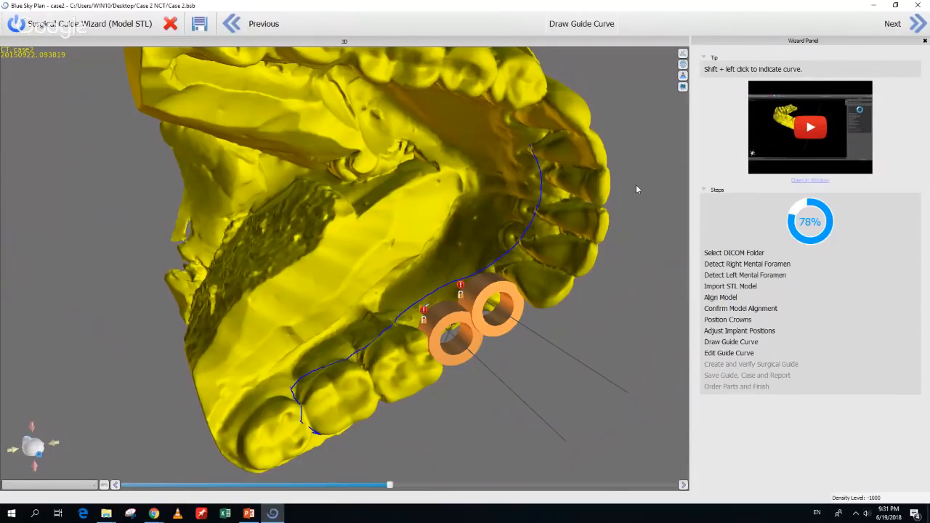
drag(636, 186, 504, 183)
mouse_move(431, 125)
shift+mouse_down()
mouse_move(429, 115)
mouse_move(455, 86)
shift+mouse_up()
drag(539, 197, 505, 209)
mouse_move(359, 137)
shift+mouse_down()
mouse_move(420, 195)
mouse_move(459, 252)
shift+mouse_up()
mouse_move(550, 464)
mouse_down()
mouse_move(536, 465)
mouse_move(471, 413)
mouse_move(410, 407)
mouse_up()
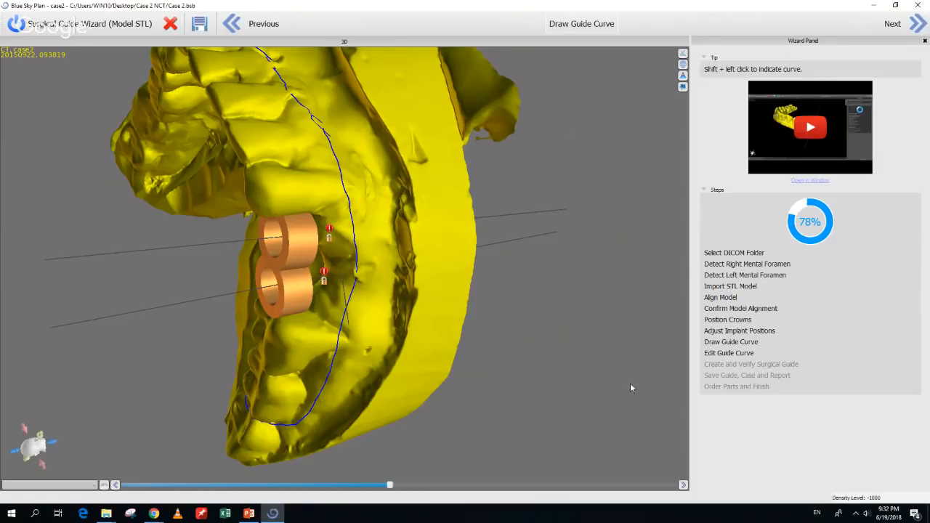
Add a new node to the blue guide curve and nudge a nearby node into place
drag(652, 337, 638, 253)
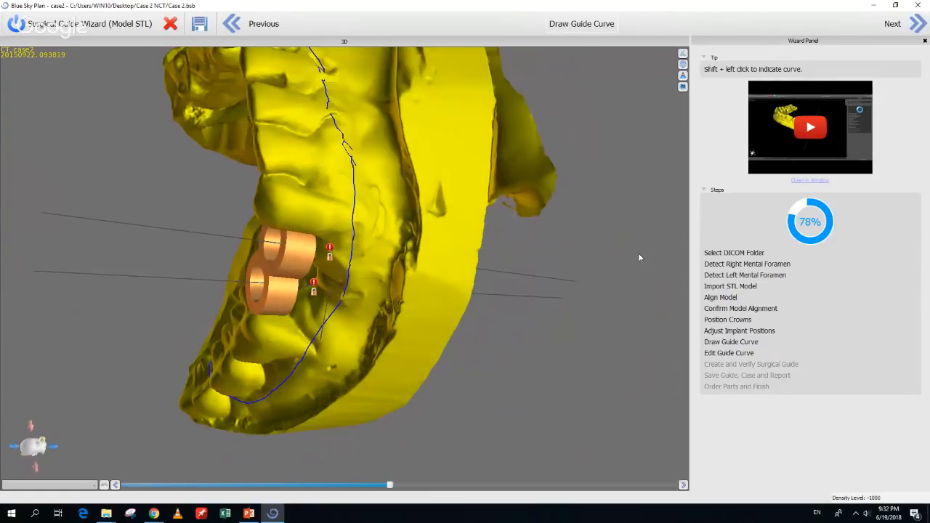
click(918, 24)
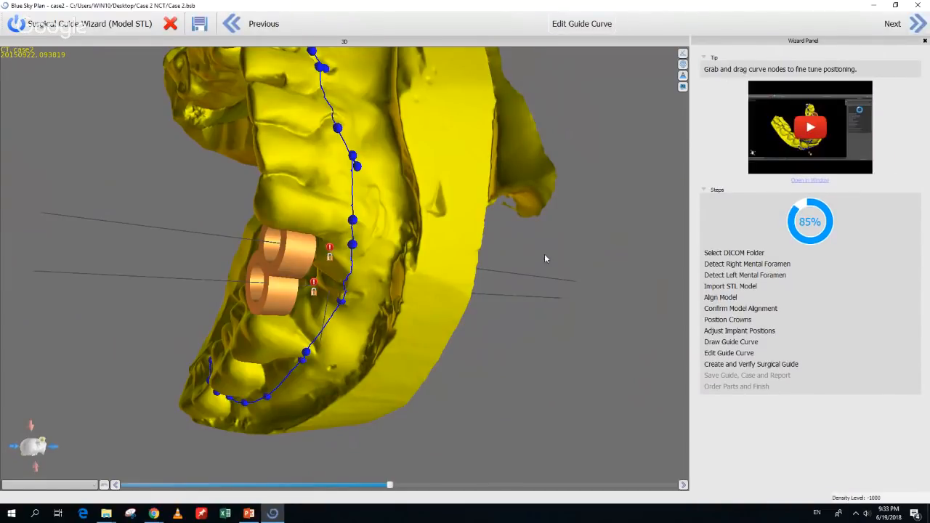
click(355, 190)
drag(341, 301, 333, 306)
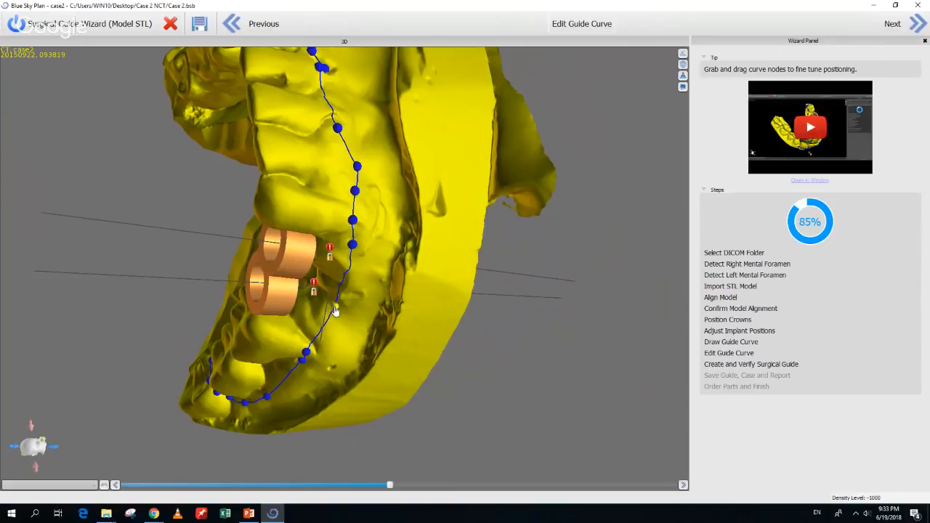
Pull two more curve nodes along the teeth, then proceed to fabricate the surgical guide
drag(272, 432, 364, 351)
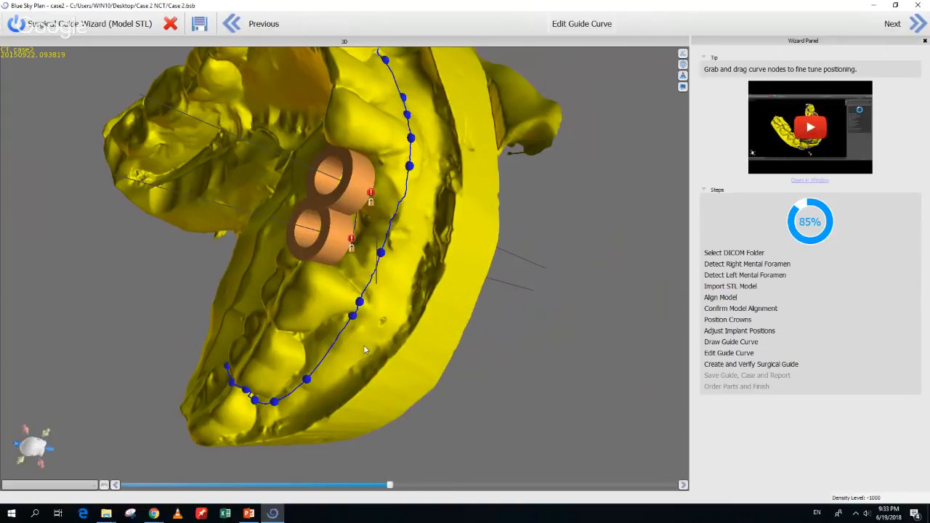
right_drag(365, 350, 503, 387)
scroll(502, 386, down, 6)
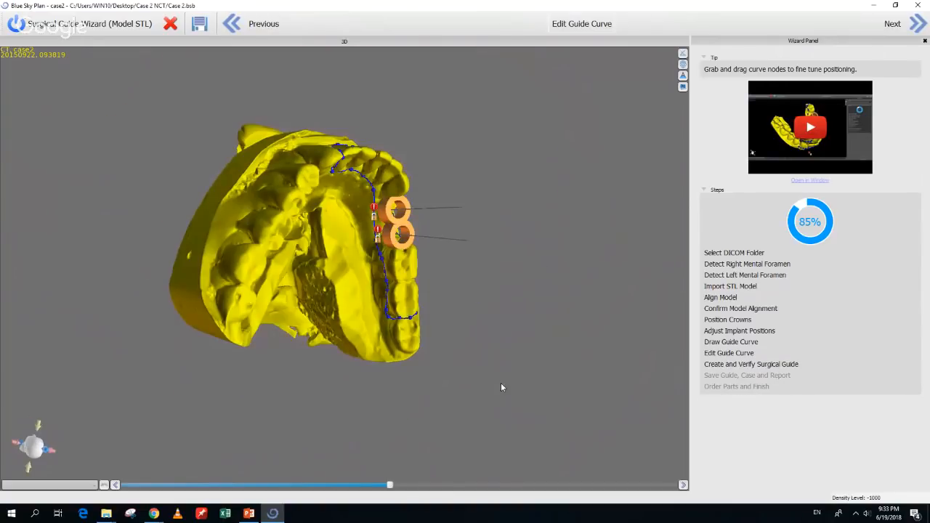
scroll(349, 253, up, 5)
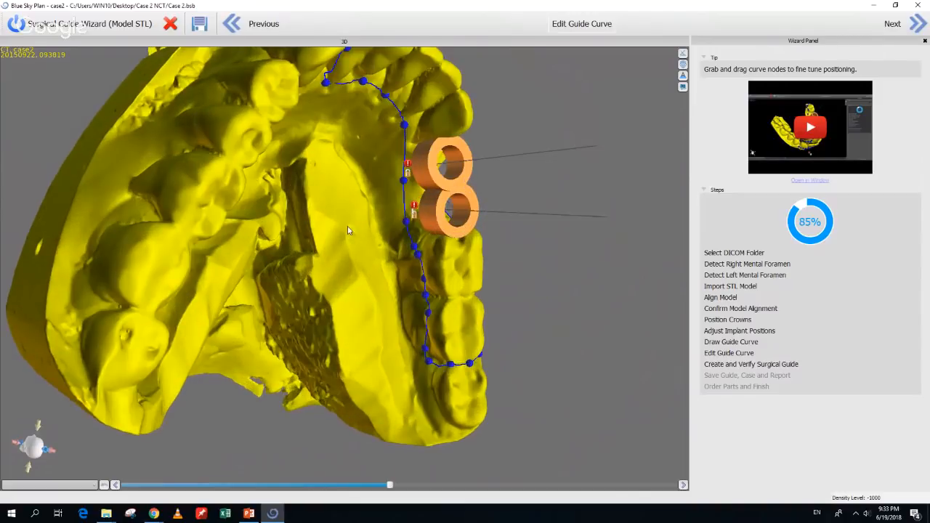
right_drag(348, 230, 312, 297)
drag(280, 257, 296, 253)
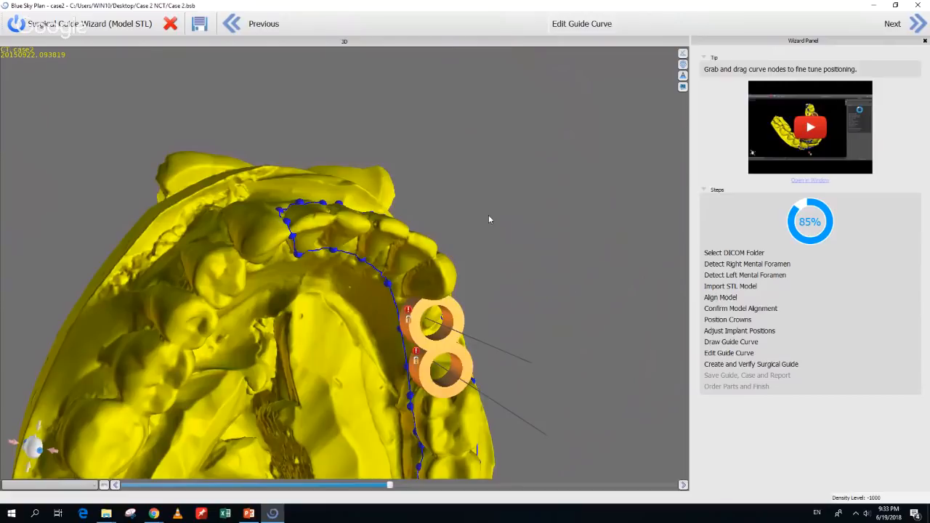
right_drag(488, 214, 419, 372)
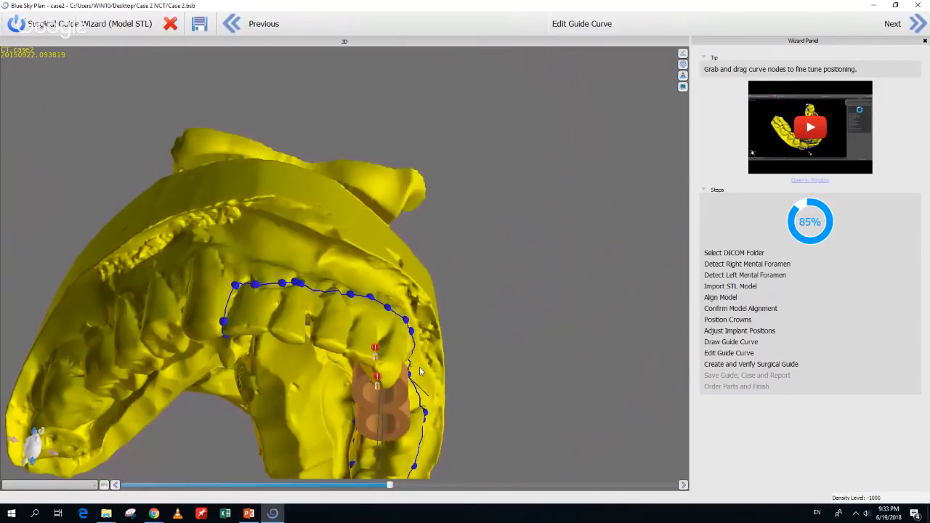
drag(299, 282, 311, 285)
right_drag(580, 422, 443, 211)
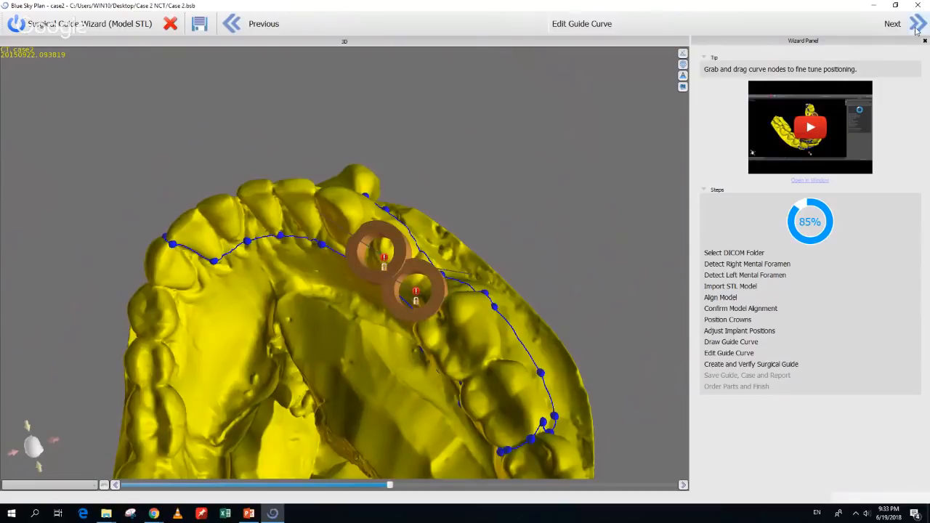
click(917, 27)
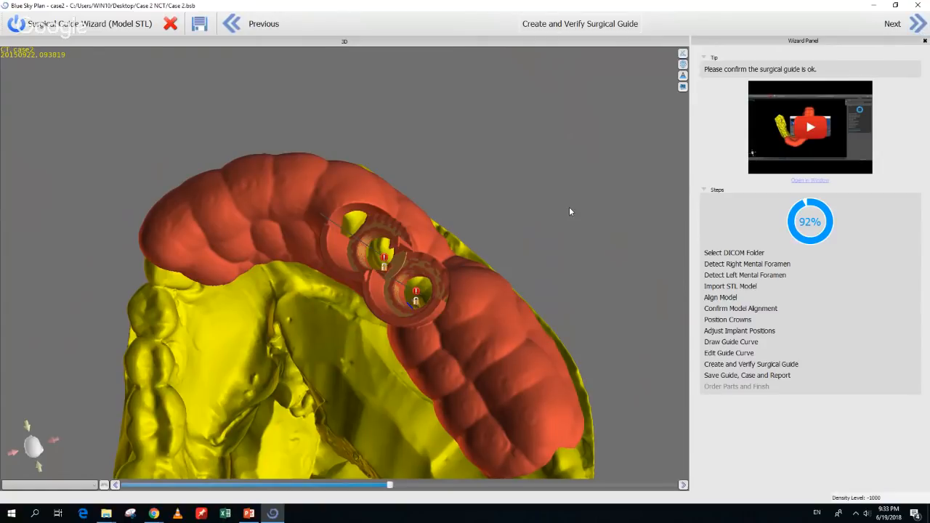
Rotate the finished red surgical guide and jaw to inspect it from several sides
drag(570, 211, 507, 317)
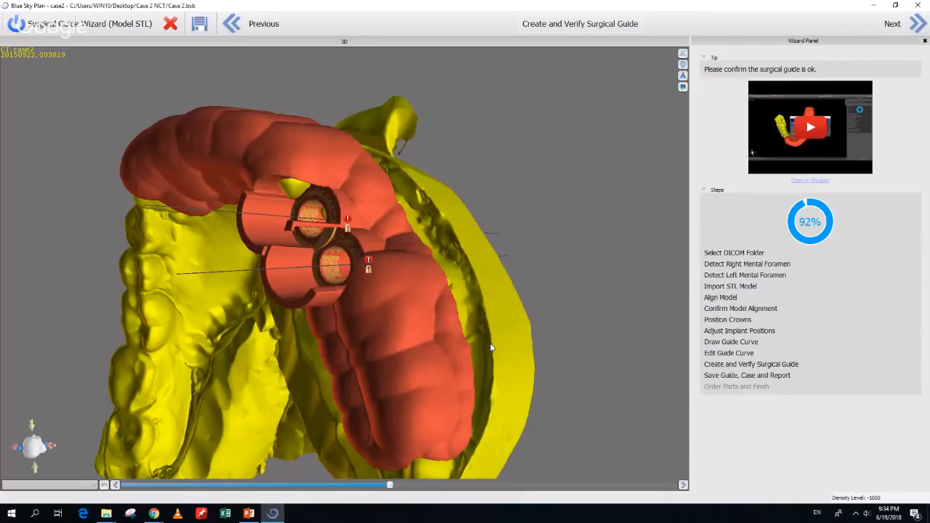
drag(318, 395, 486, 150)
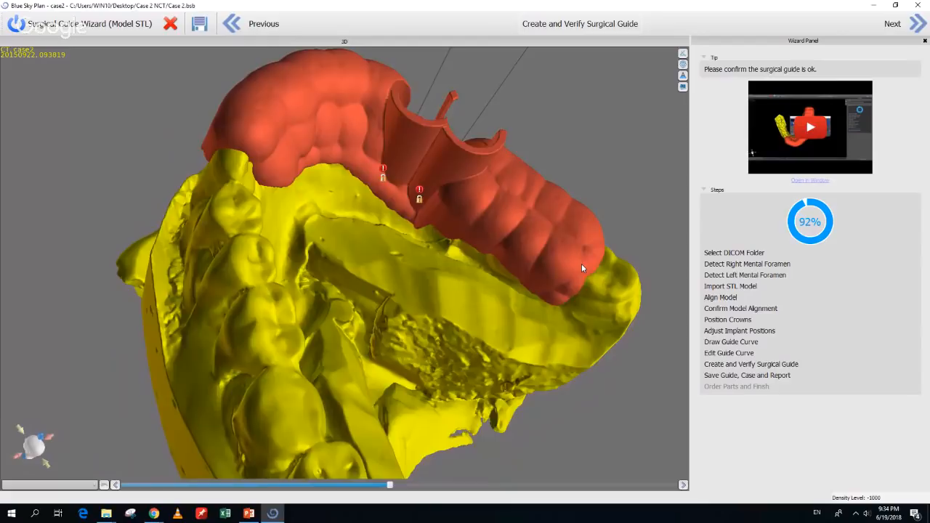
drag(586, 266, 545, 279)
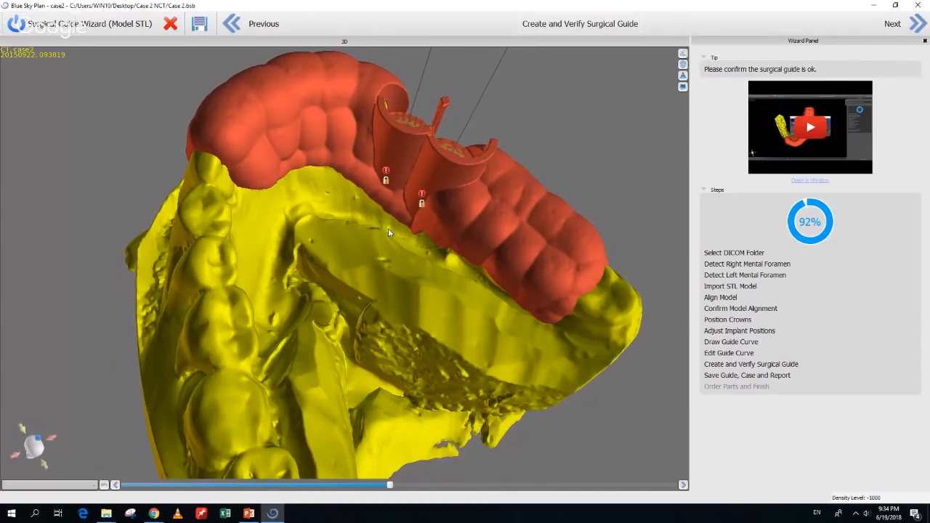
drag(408, 244, 401, 249)
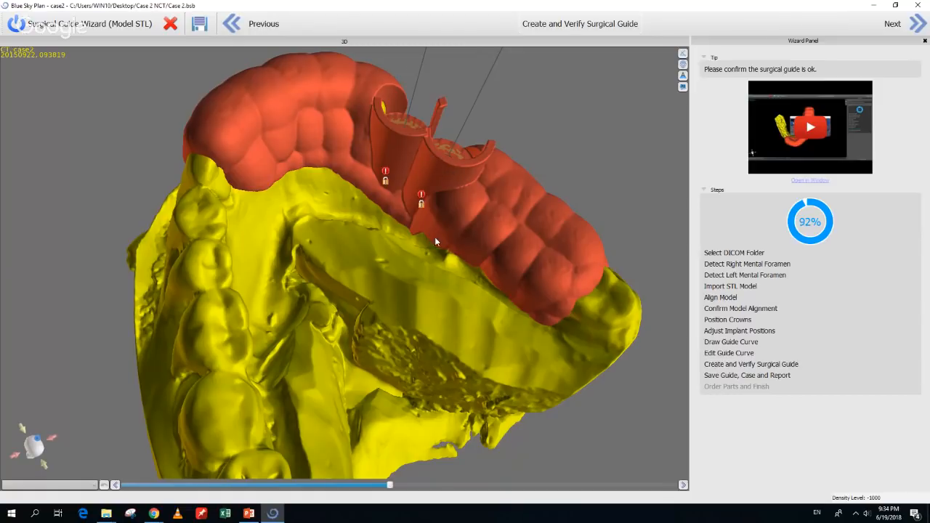
drag(363, 293, 363, 240)
Add a window box to the surgical guide, move it onto the guide and enlarge it
right_click(495, 228)
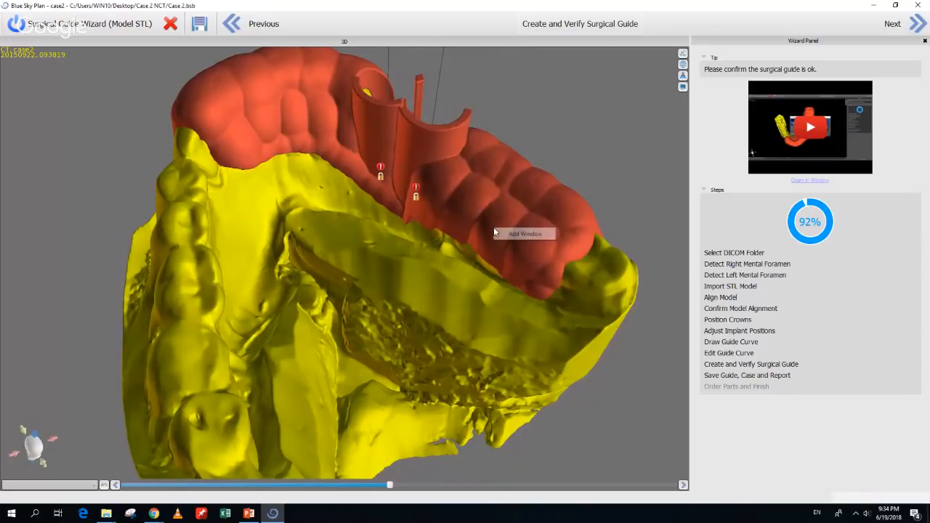
click(524, 234)
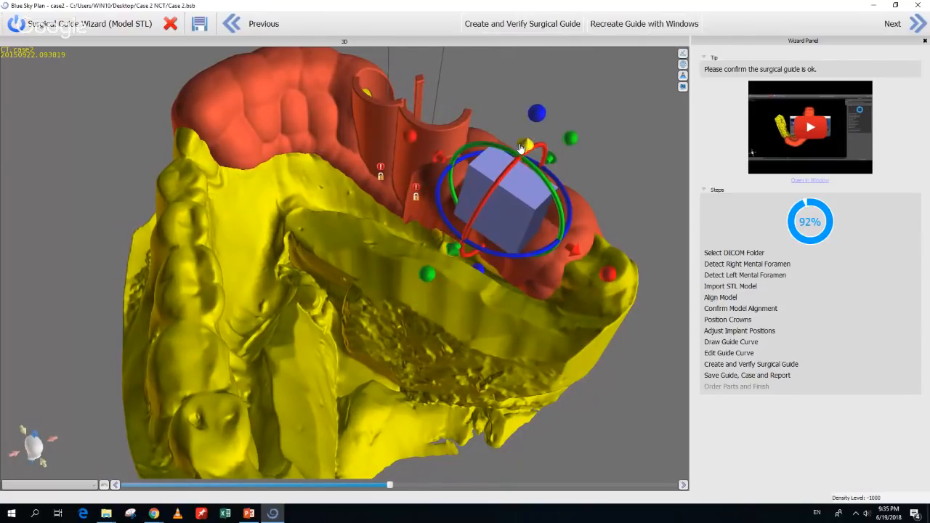
drag(654, 198, 337, 227)
drag(390, 177, 560, 134)
Select the window box and shift it down along its axis over the guide
drag(186, 393, 484, 279)
click(544, 131)
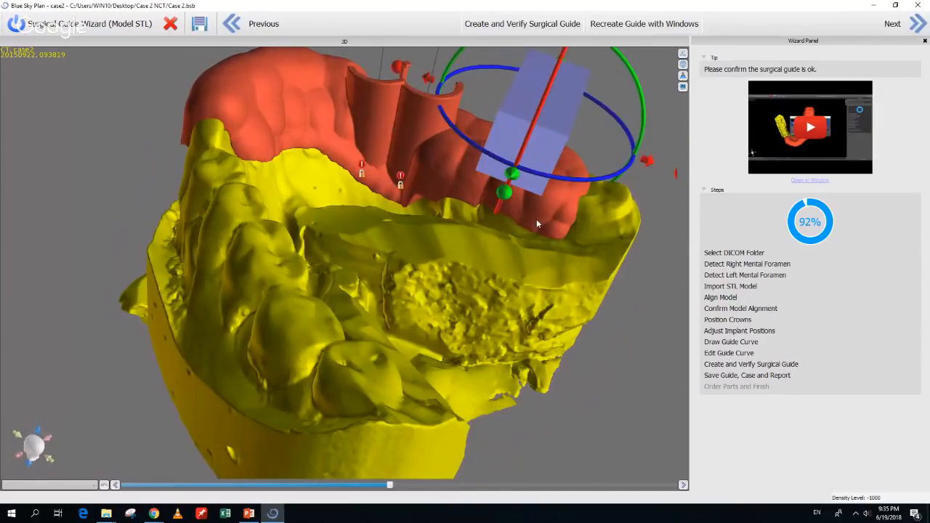
scroll(529, 286, down, 2)
drag(495, 101, 495, 105)
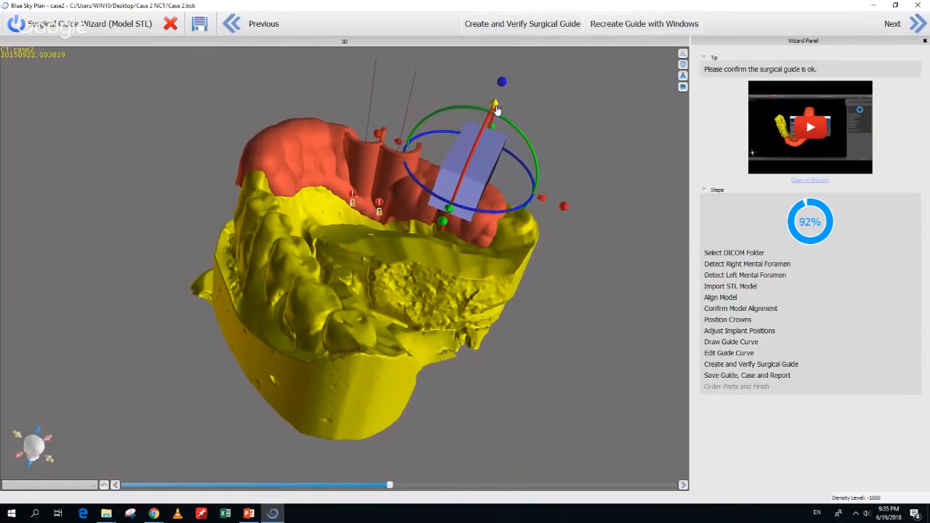
drag(561, 216, 407, 368)
drag(554, 222, 331, 244)
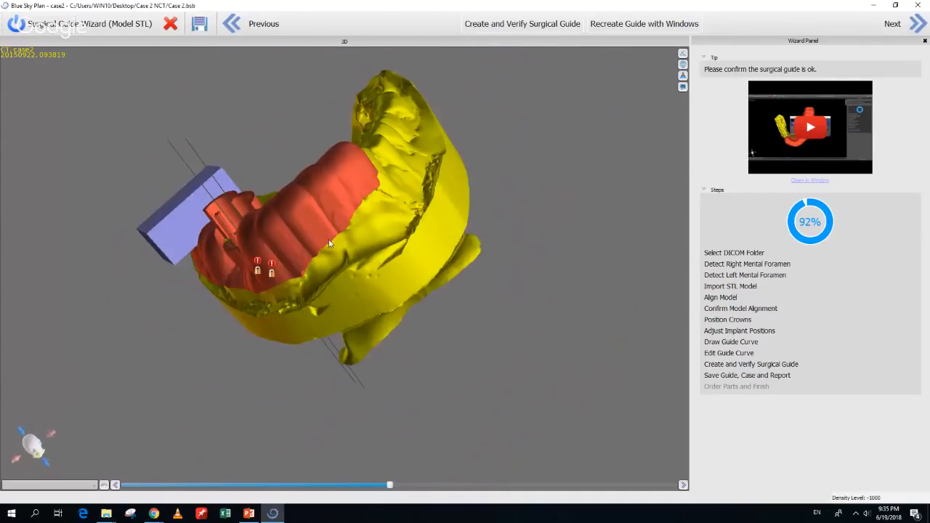
right_click(322, 219)
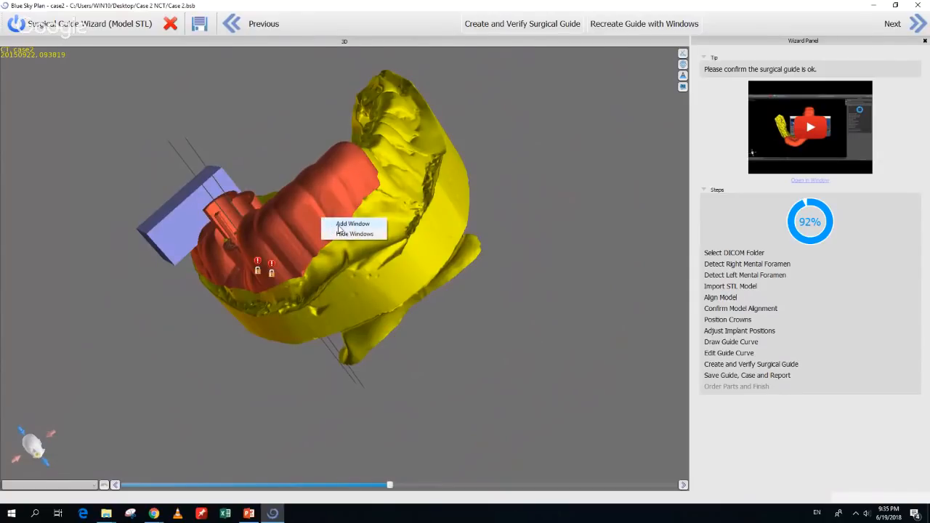
Duplicate the window box from its options menu
drag(194, 386, 451, 270)
click(207, 225)
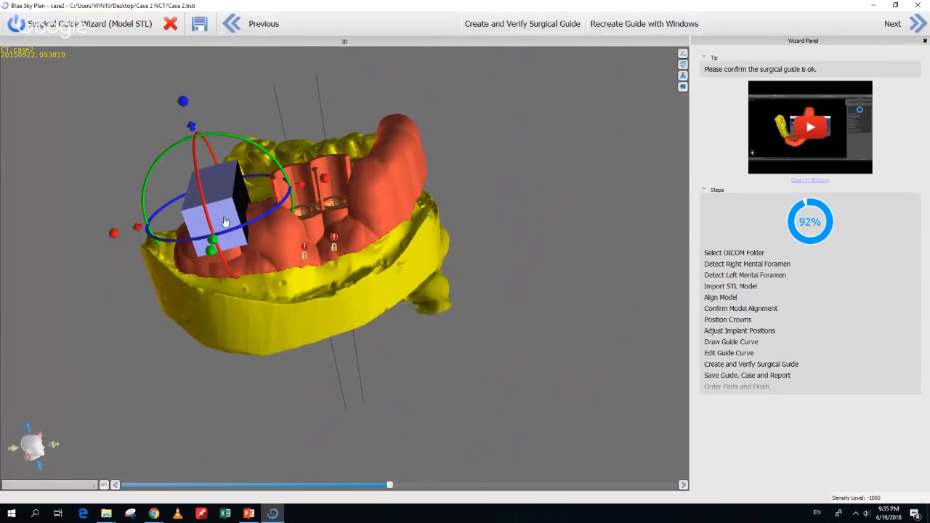
right_click(224, 217)
click(241, 244)
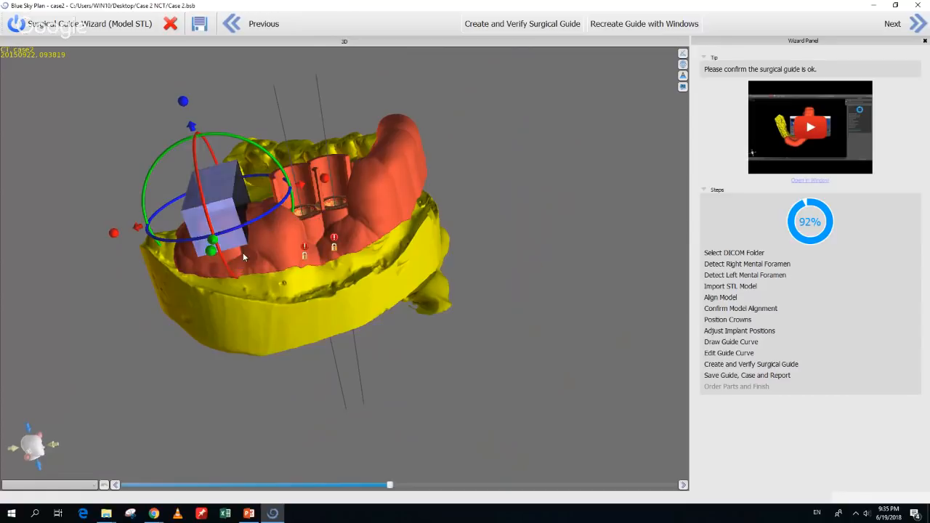
Make the window box 25% more transparent and lower it slightly
drag(155, 331, 272, 274)
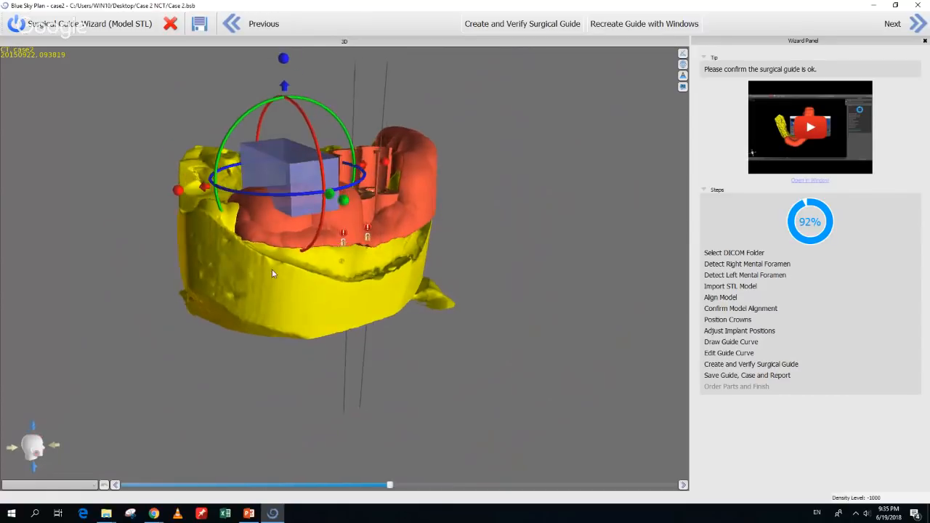
right_click(307, 203)
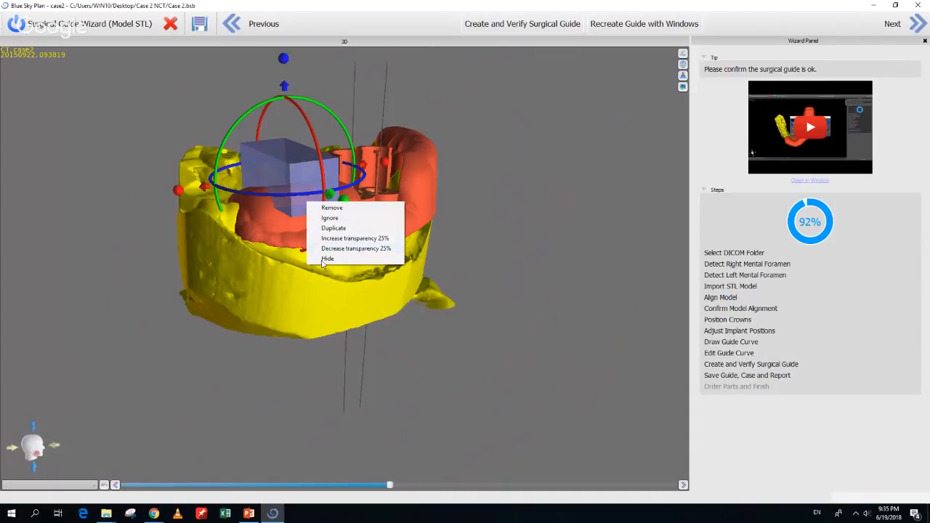
click(334, 240)
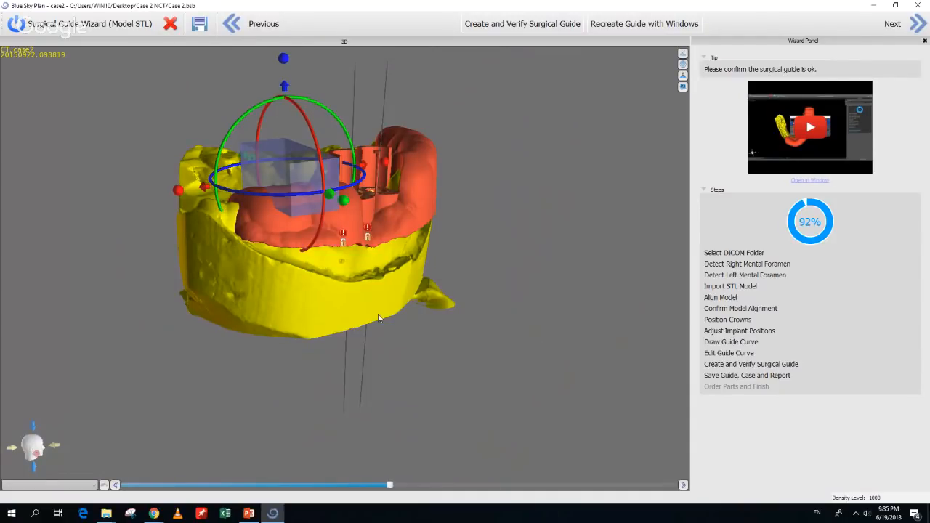
drag(286, 92, 288, 98)
Dismiss the crown's options and deselect it to clear its transform handles
drag(586, 294, 234, 198)
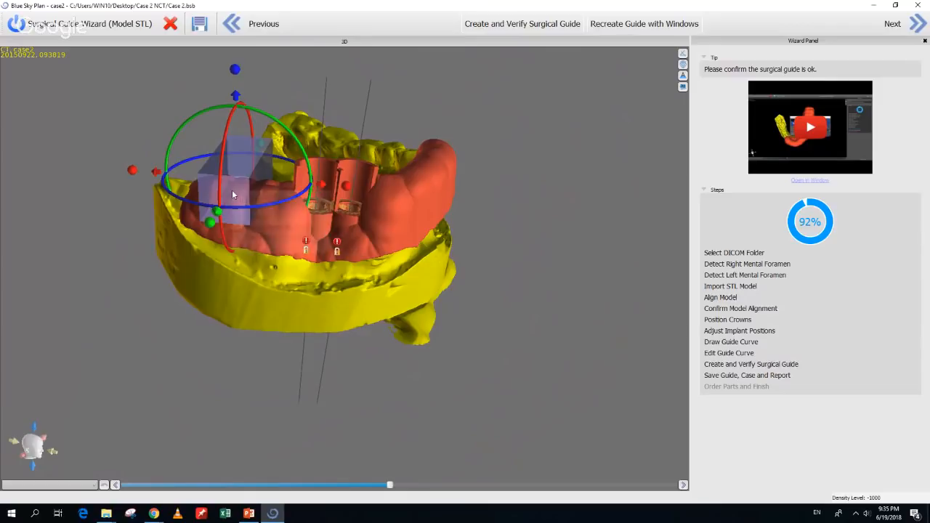
right_click(232, 190)
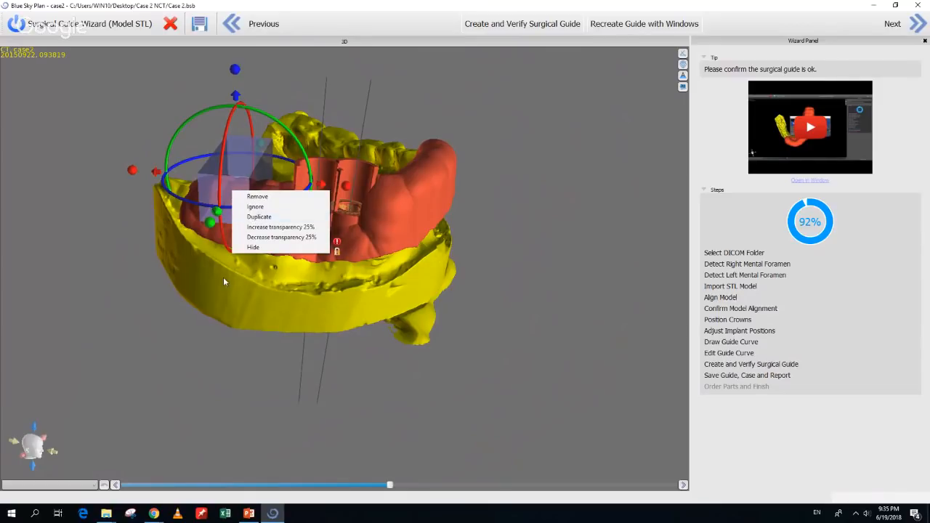
click(254, 247)
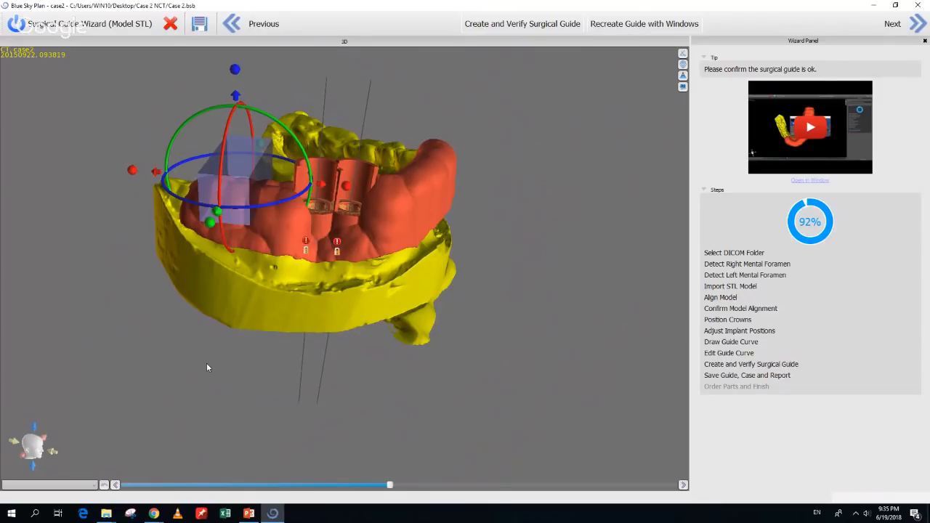
drag(206, 362, 285, 362)
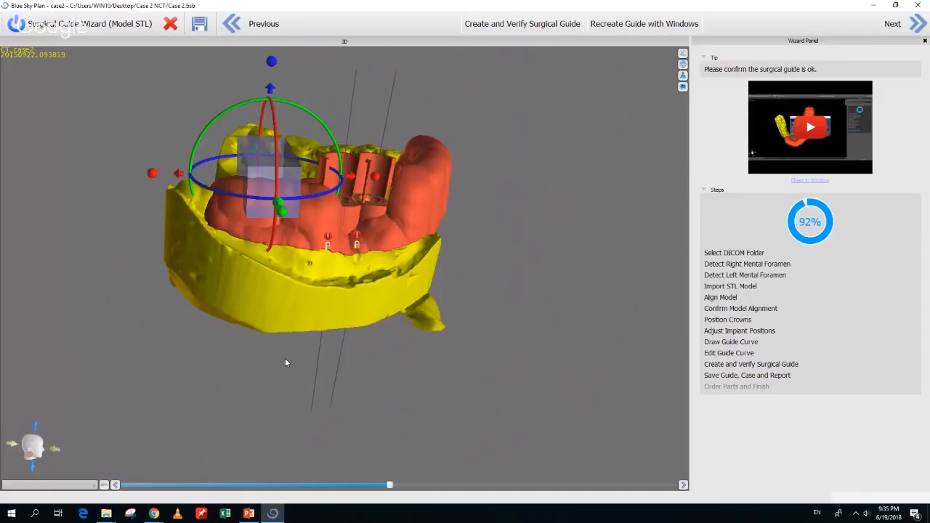
click(285, 363)
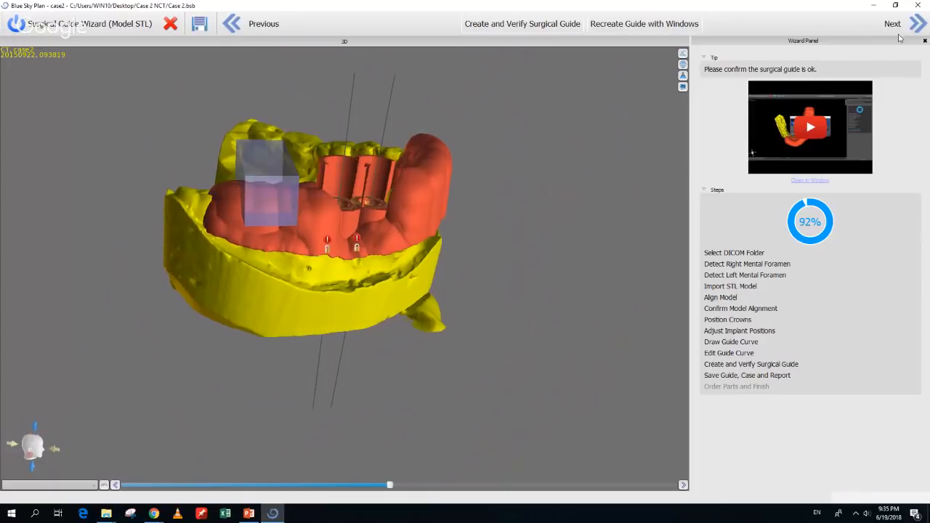
Recreate the guide with windows and rotate the model to check the cut-in window
click(631, 24)
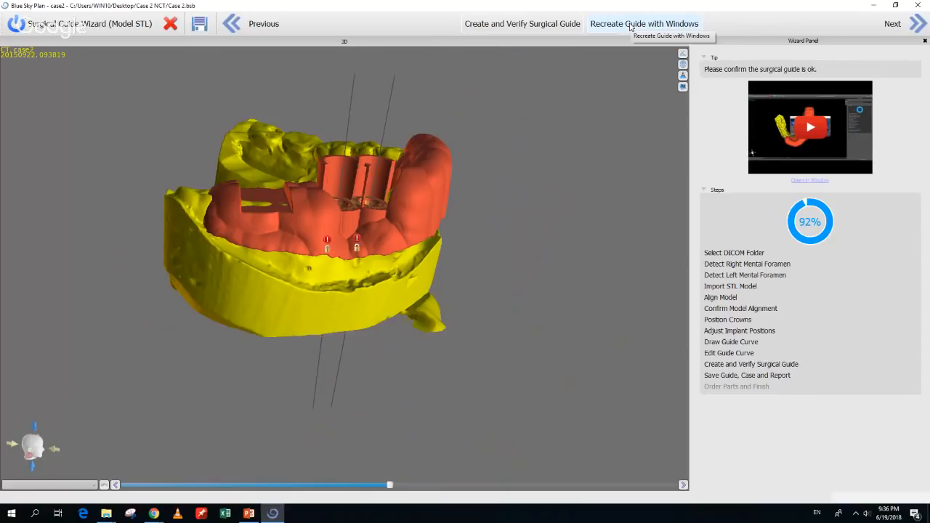
drag(504, 210, 233, 364)
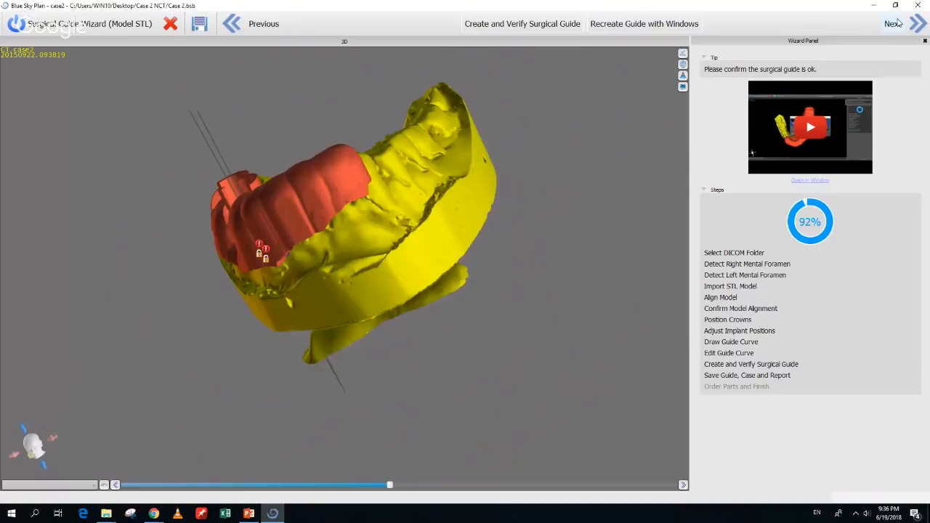
Store the guide, case and report in a new folder named 'case 2 files' under case 1 files
click(920, 25)
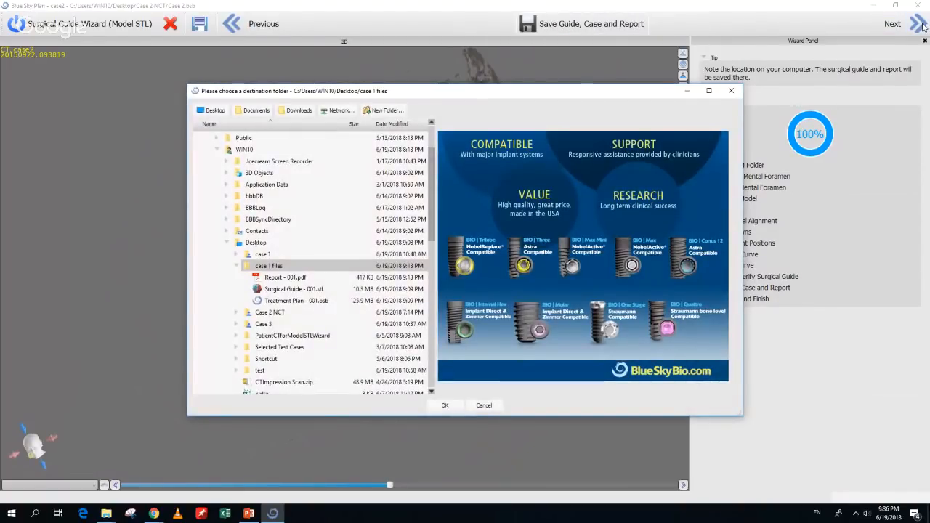
click(384, 110)
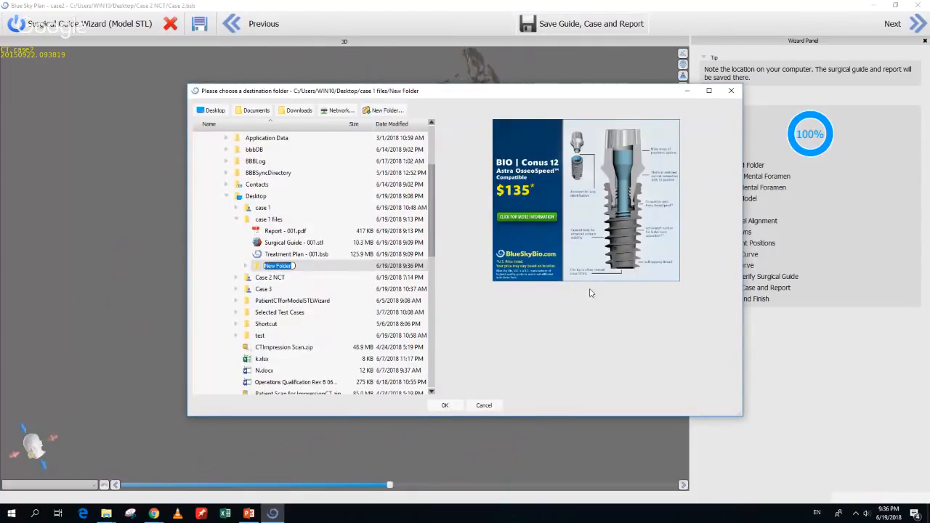
text(case)
text(2 files)
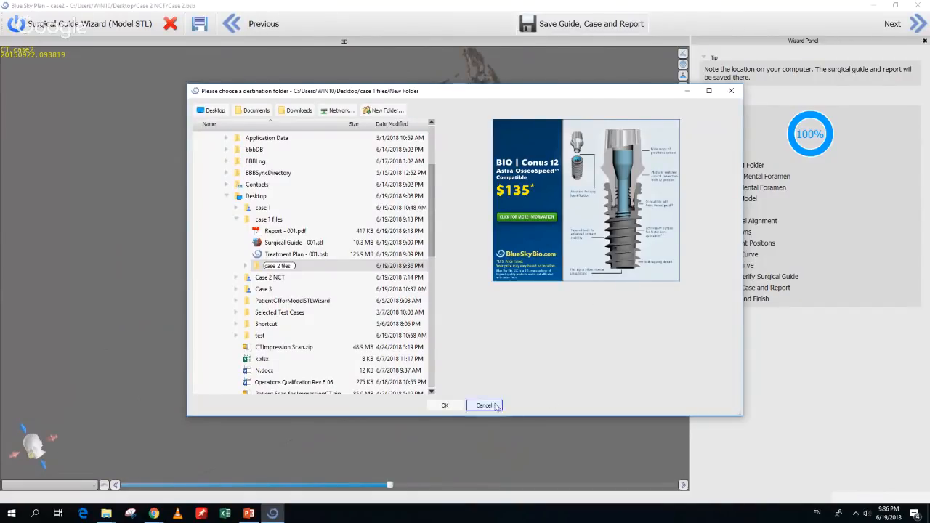
click(446, 404)
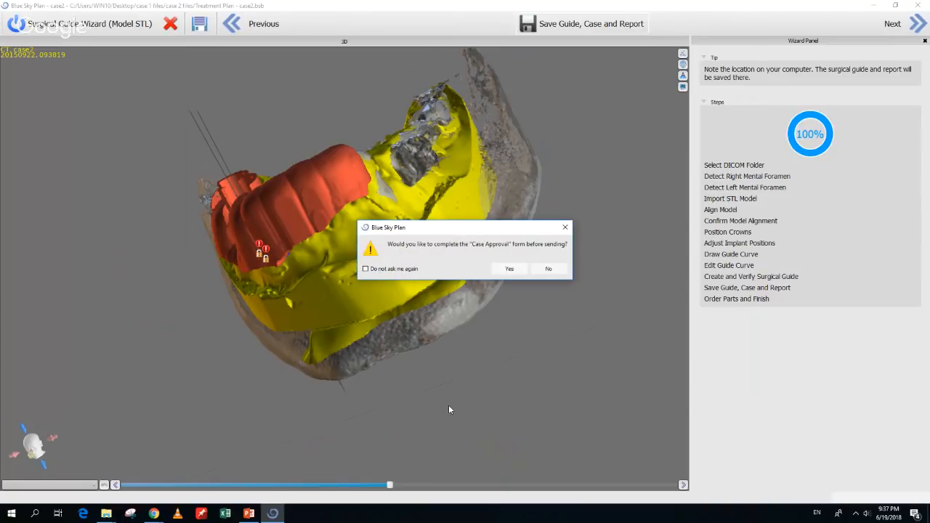
Approve the planning in the Case Approval form, apply and save, then skip sending via BioBigBox
click(509, 270)
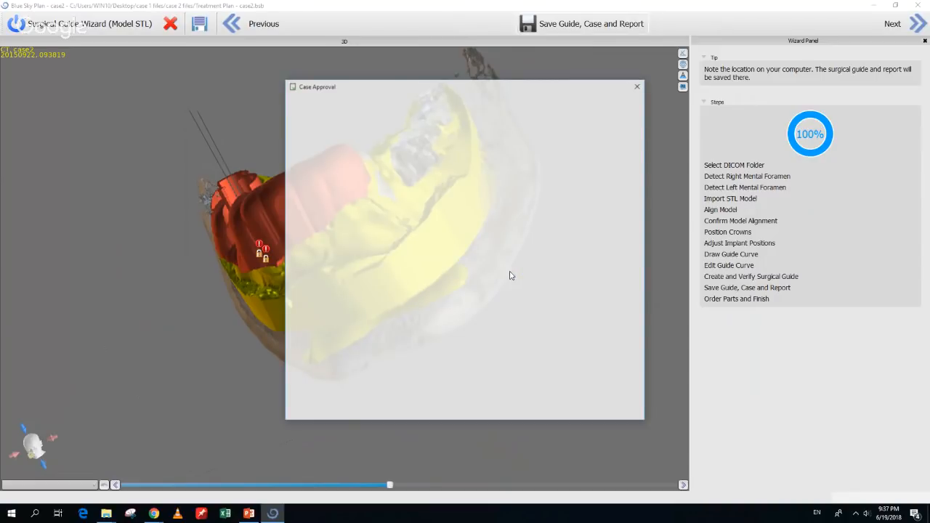
click(297, 239)
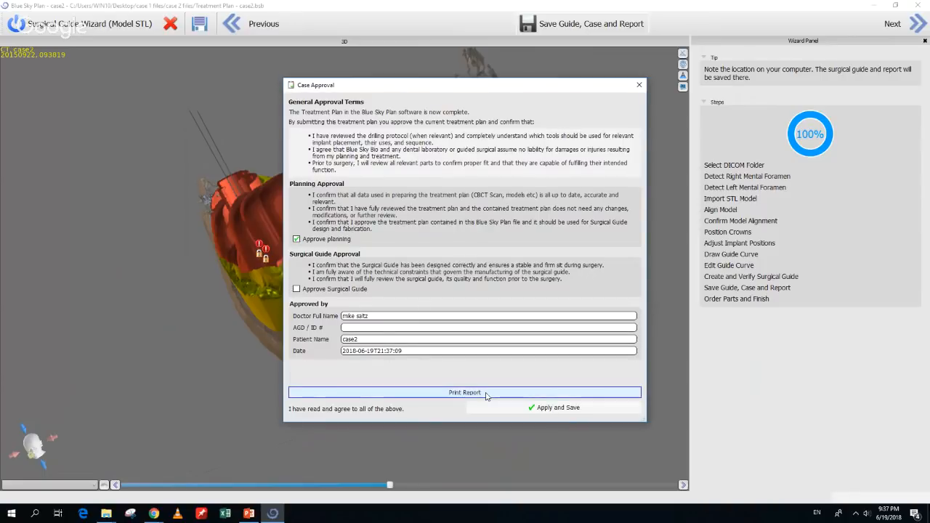
click(556, 408)
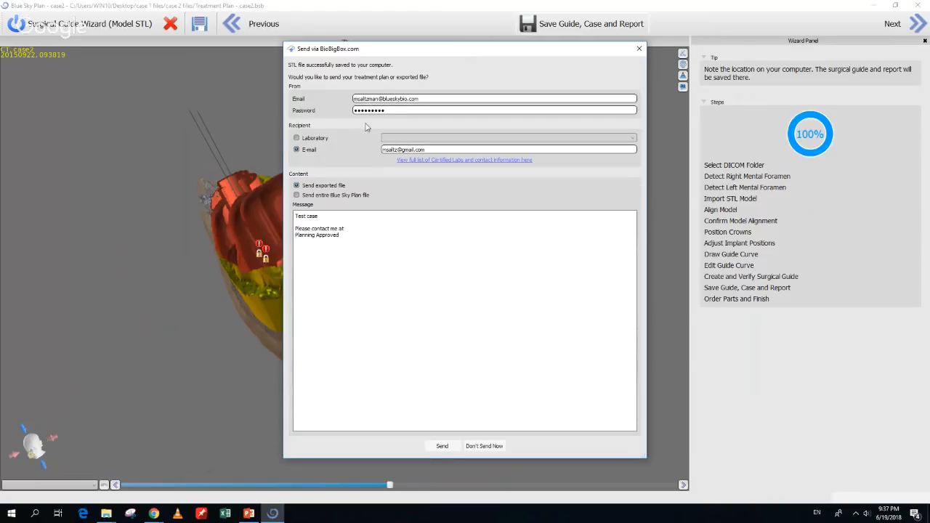
click(307, 139)
click(490, 451)
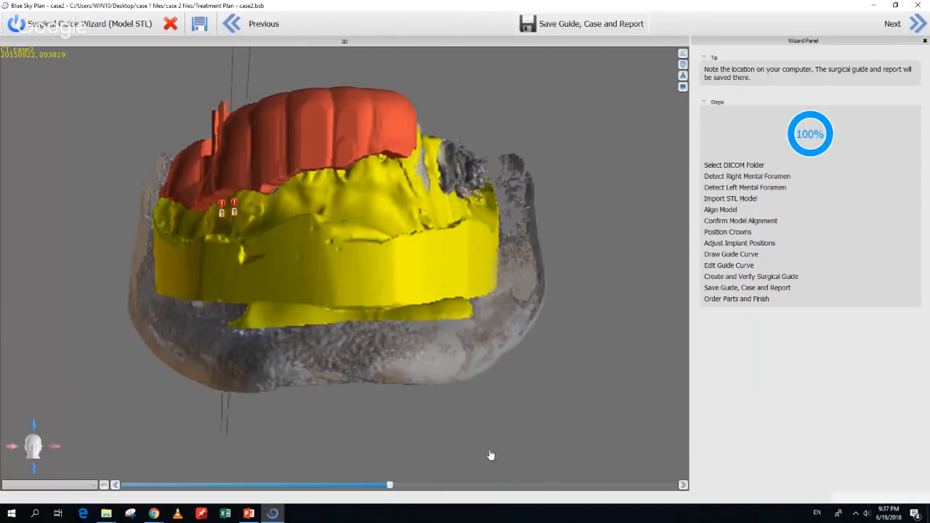
Scroll through Report - case2.pdf's implant tables and images, then close Acrobat Reader
scroll(385, 290, down, 5)
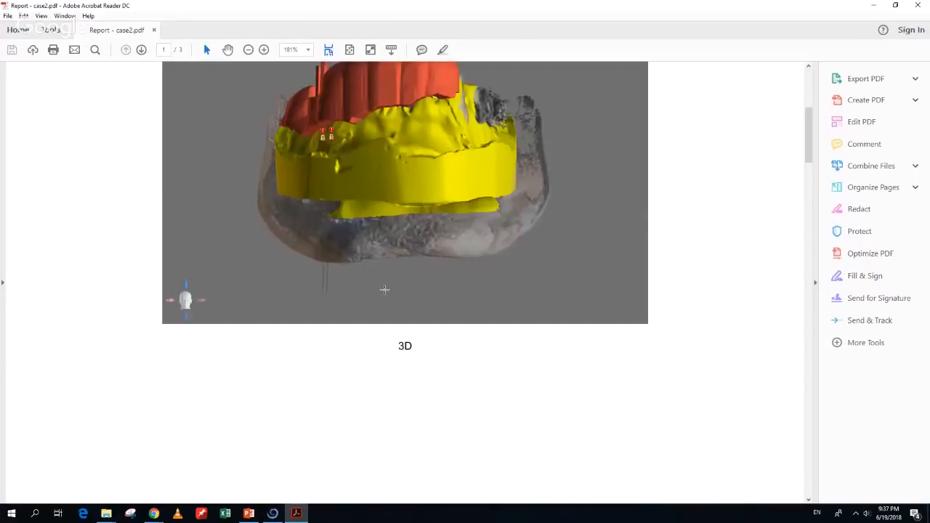
scroll(385, 290, up, 5)
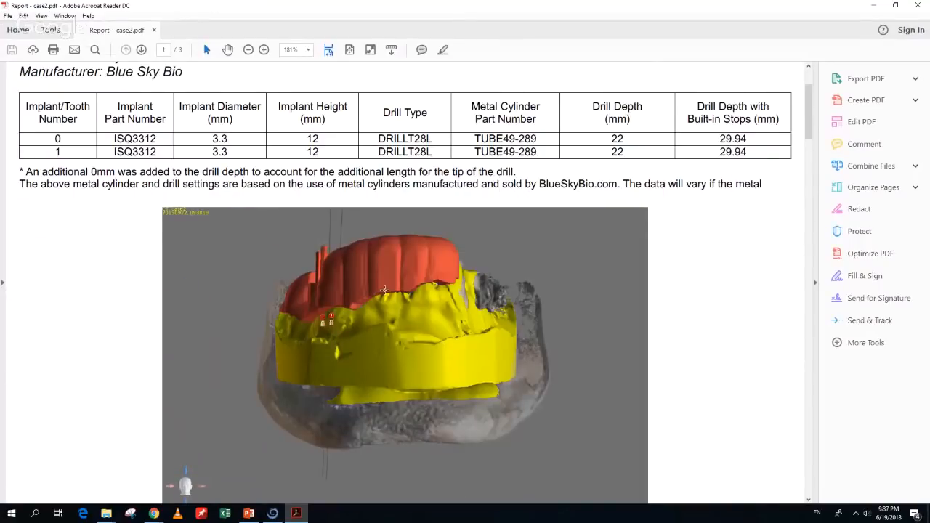
scroll(385, 289, up, 1)
scroll(384, 291, down, 20)
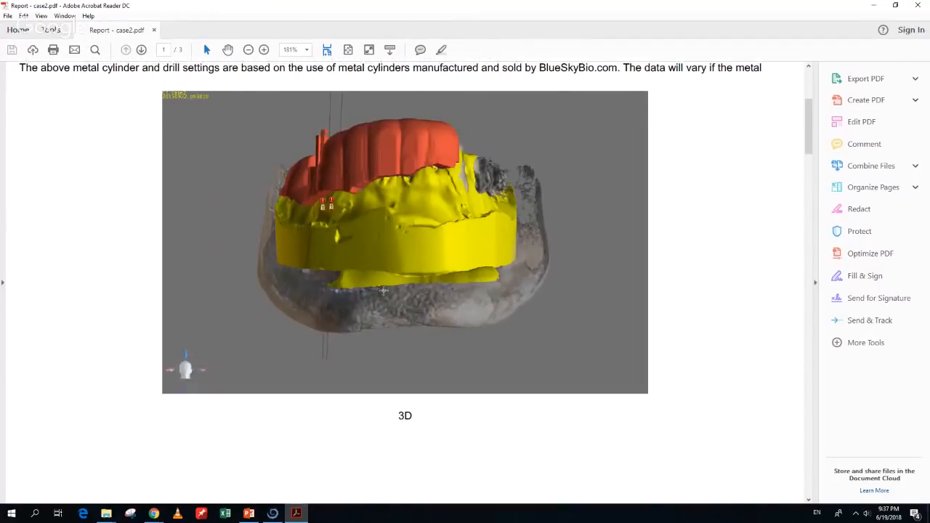
scroll(383, 290, down, 2)
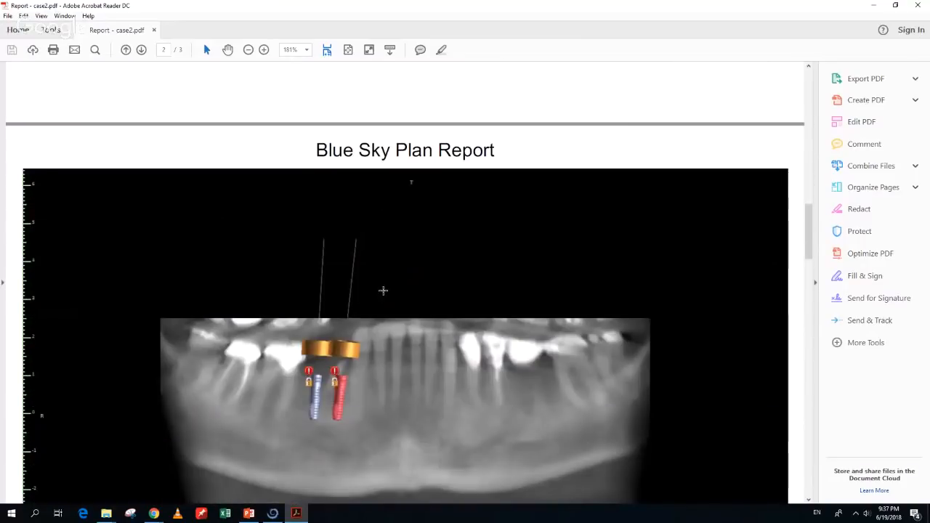
scroll(383, 290, up, 8)
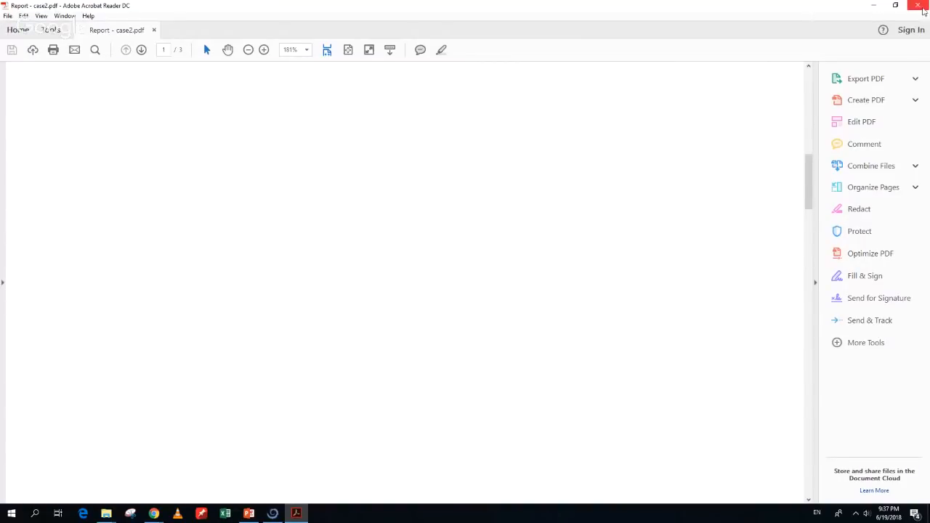
click(918, 5)
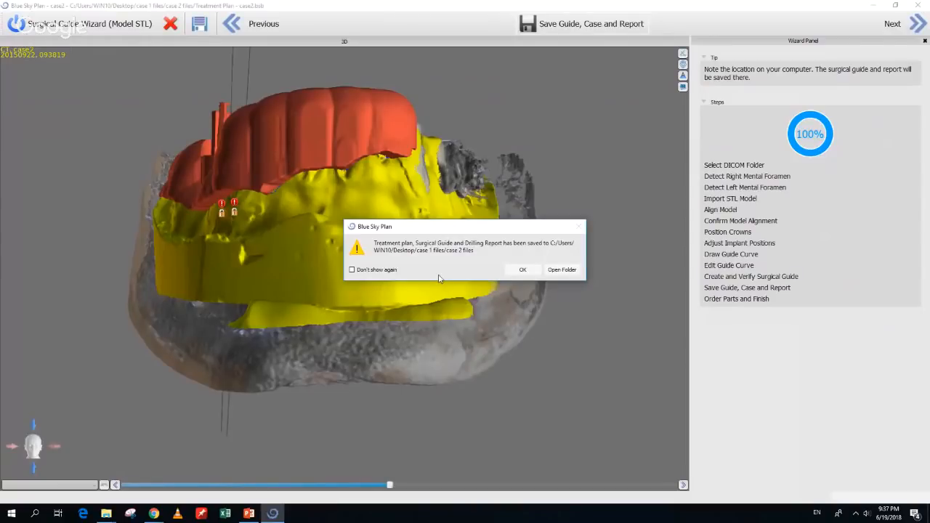
Open the case 2 files folder to check the report, guide and plan, then close it
click(562, 274)
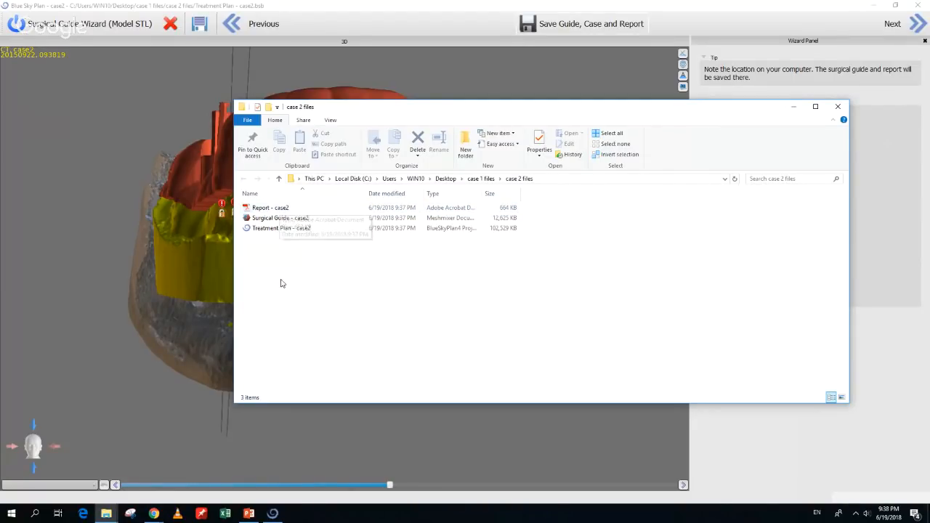
click(837, 108)
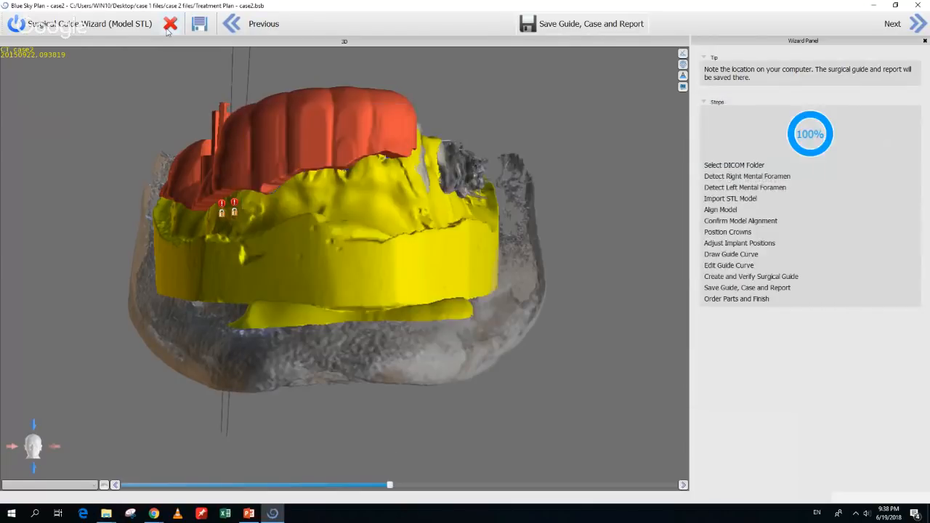
Exit the guide wizard and close the current case, answering the save prompt
click(170, 26)
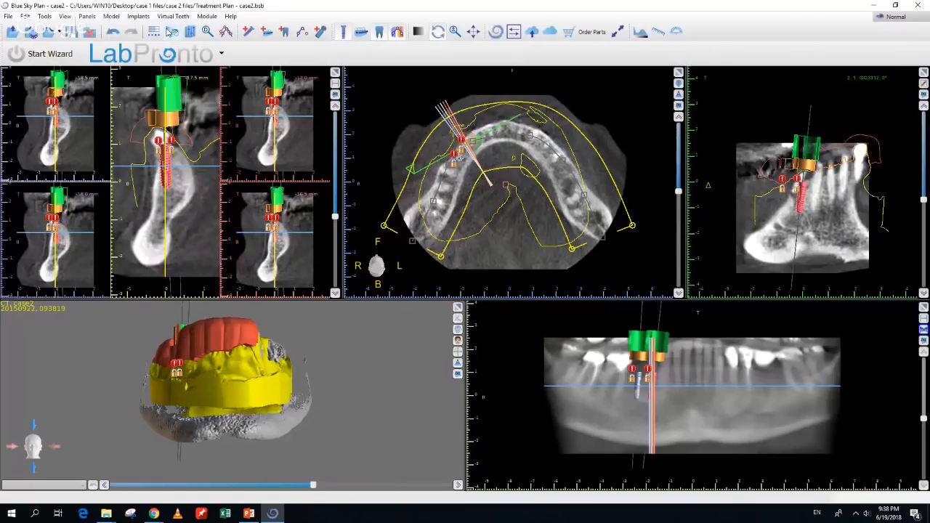
click(89, 32)
click(461, 269)
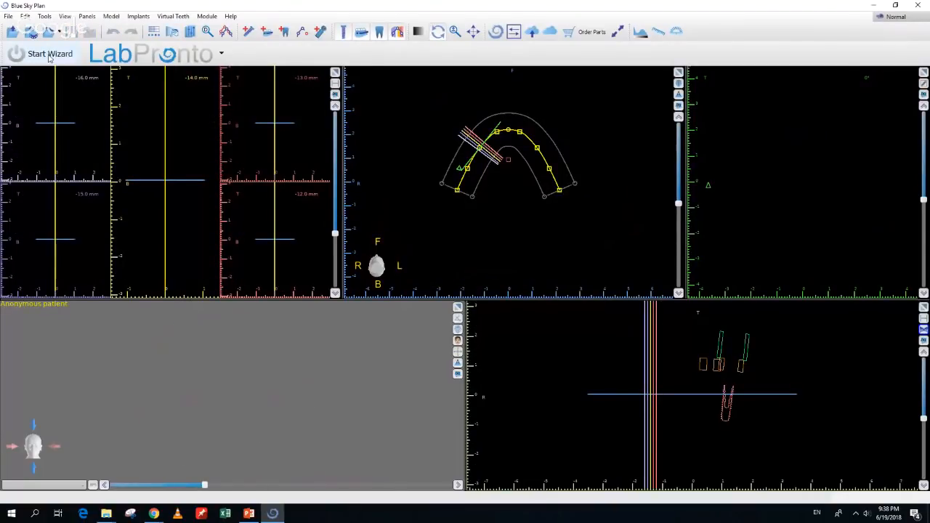
Start a new wizard with Model CT import and the Blue Sky Bio Fully Guided Surgical Kit
click(50, 57)
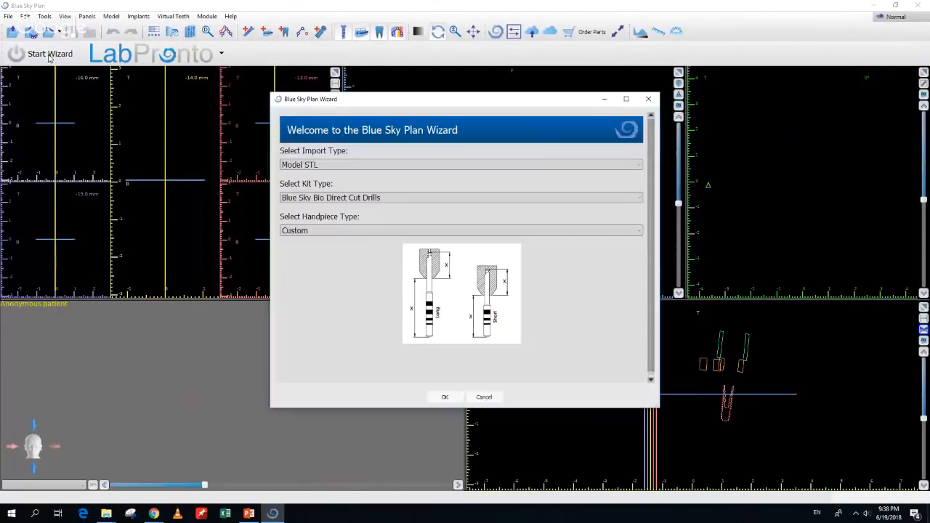
click(327, 166)
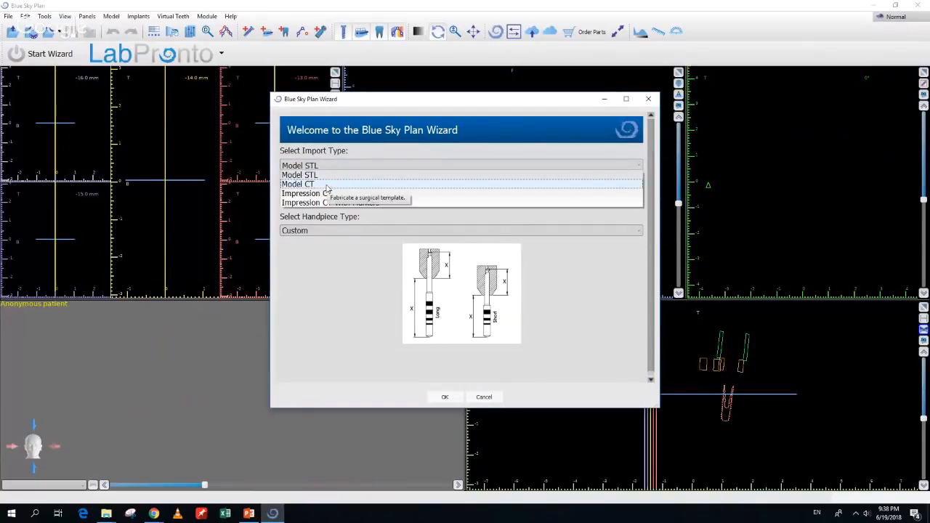
click(328, 184)
click(327, 198)
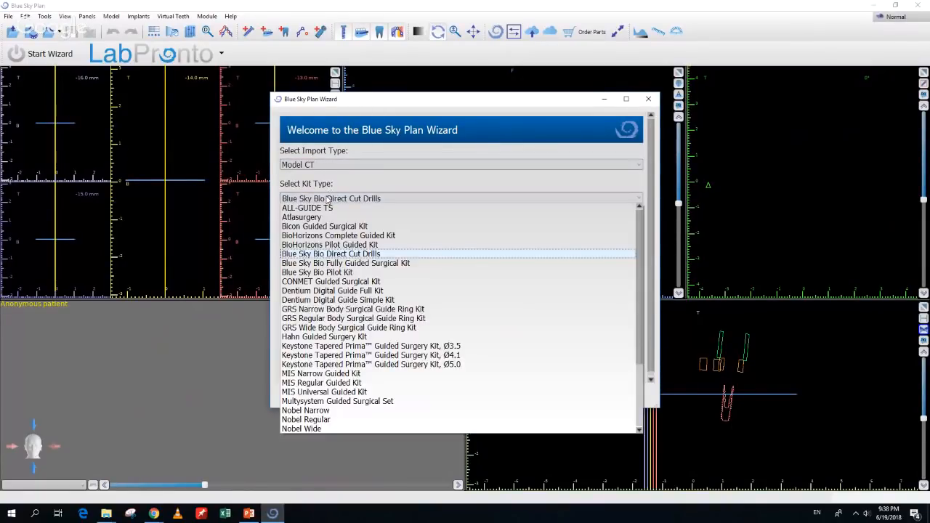
click(331, 264)
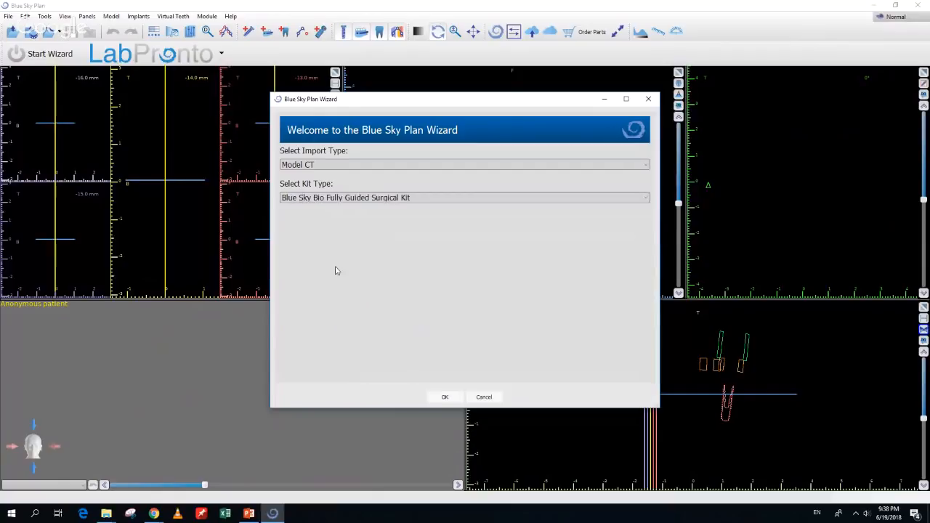
click(445, 396)
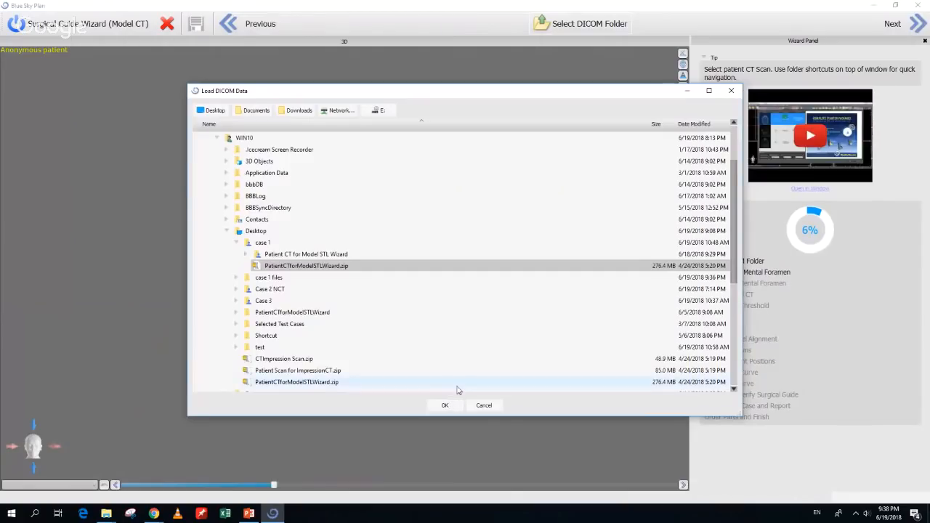
Load the patient CT from Case 3's patient folder, trimming the left side of its volume of interest
click(236, 300)
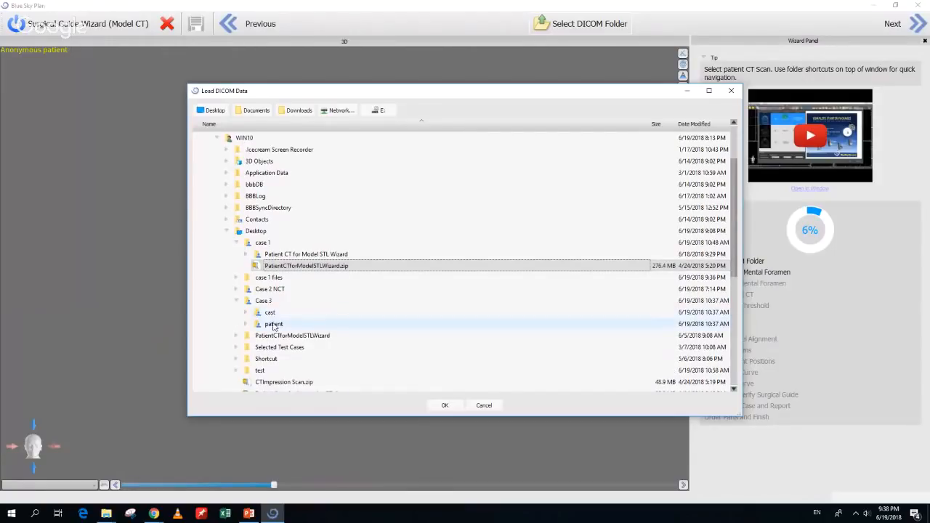
double_click(273, 324)
click(436, 405)
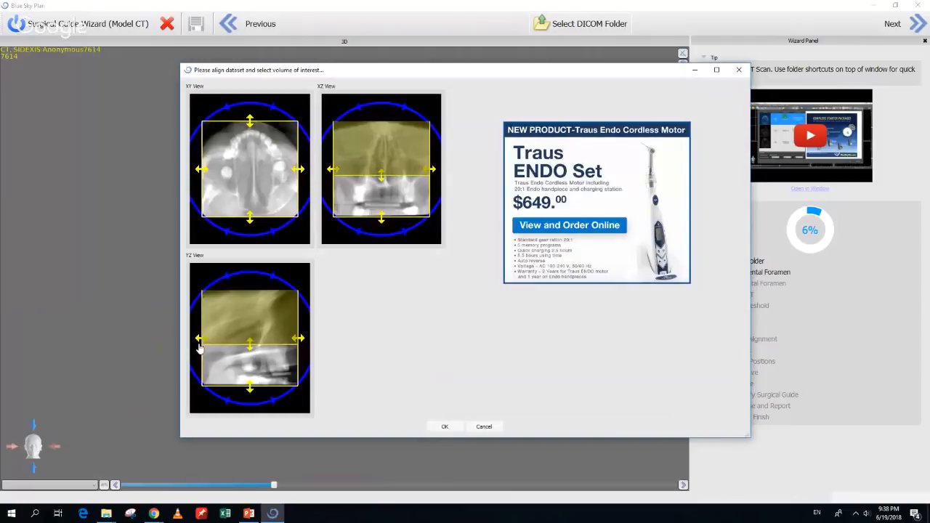
drag(206, 346, 228, 346)
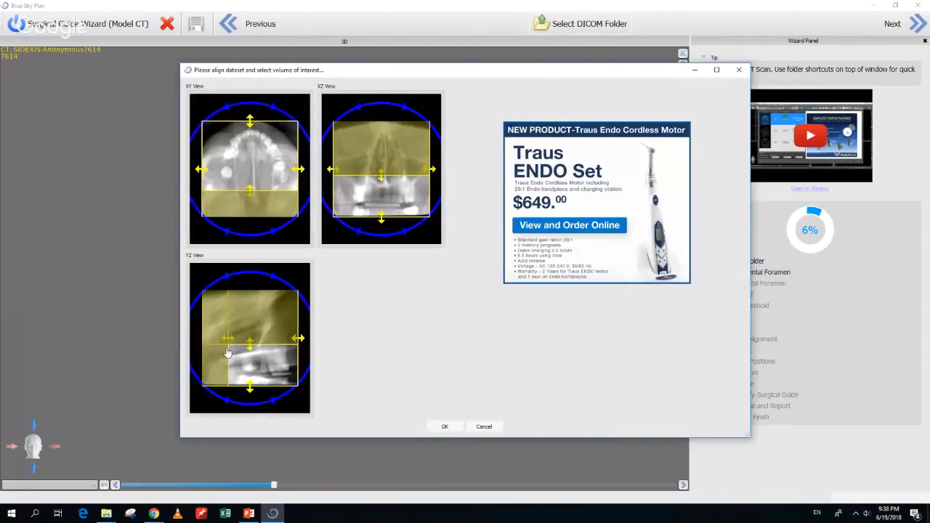
click(447, 428)
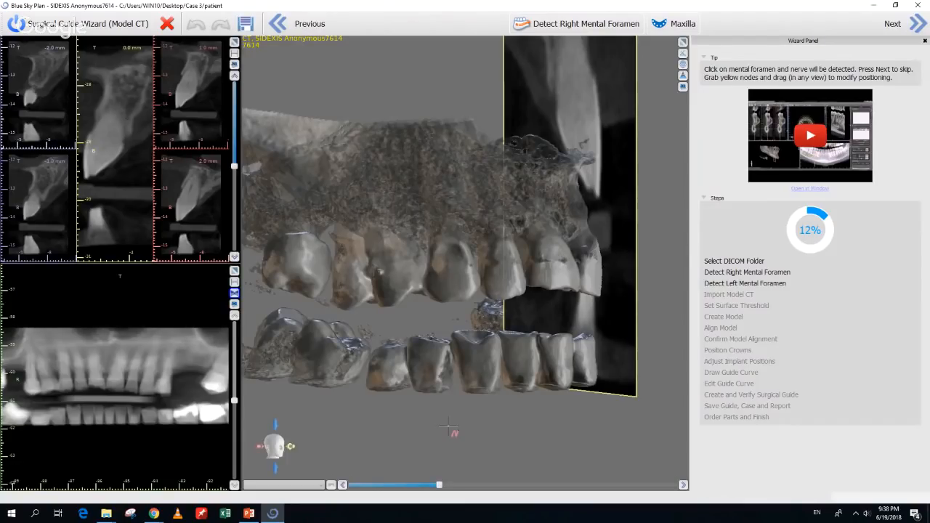
Skip foramen detection and import the Case 3 cast scan as the model CT
click(672, 26)
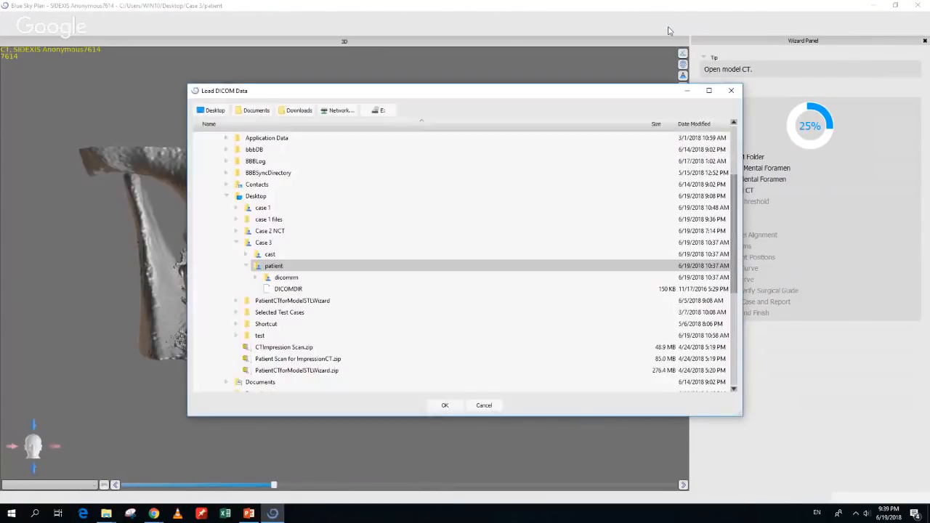
click(266, 255)
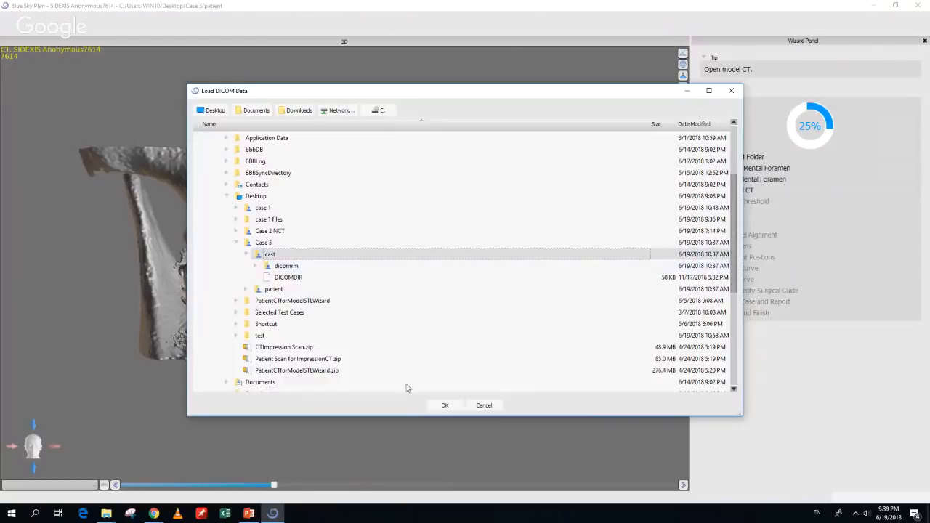
click(438, 407)
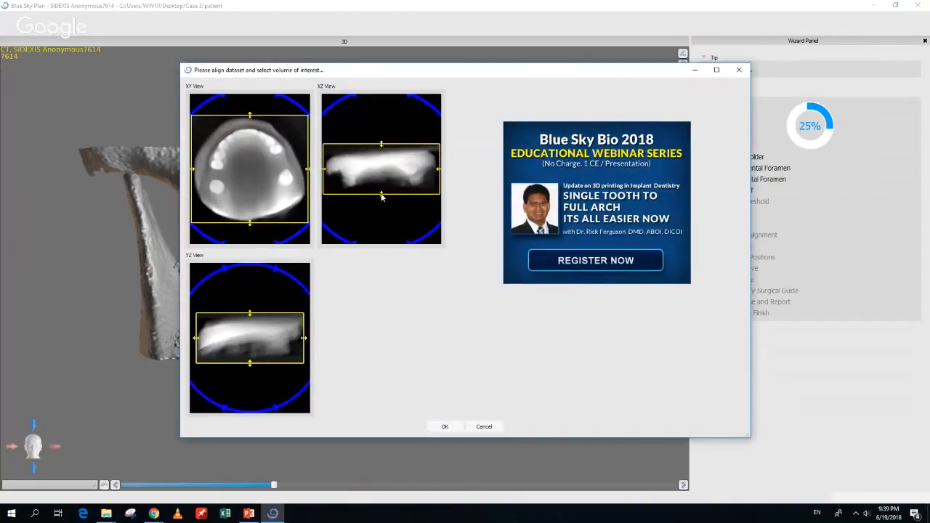
click(448, 428)
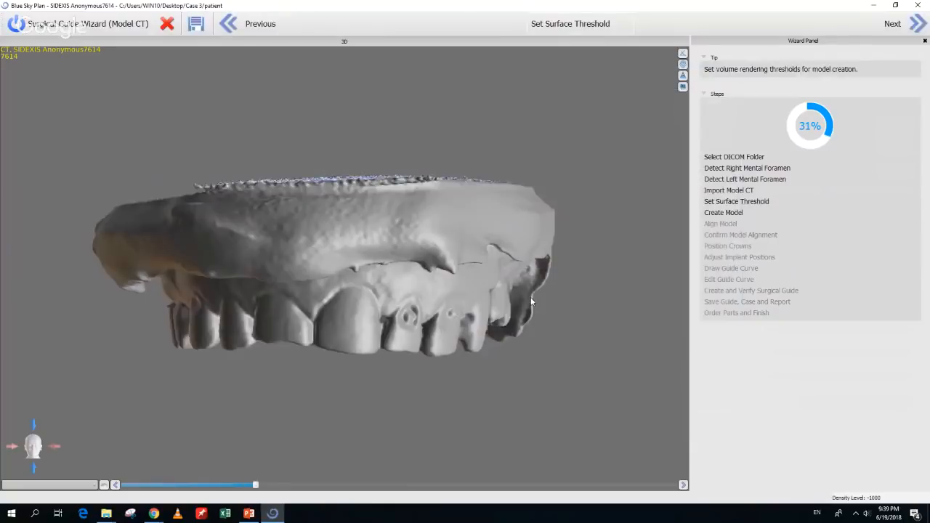
drag(530, 297, 476, 233)
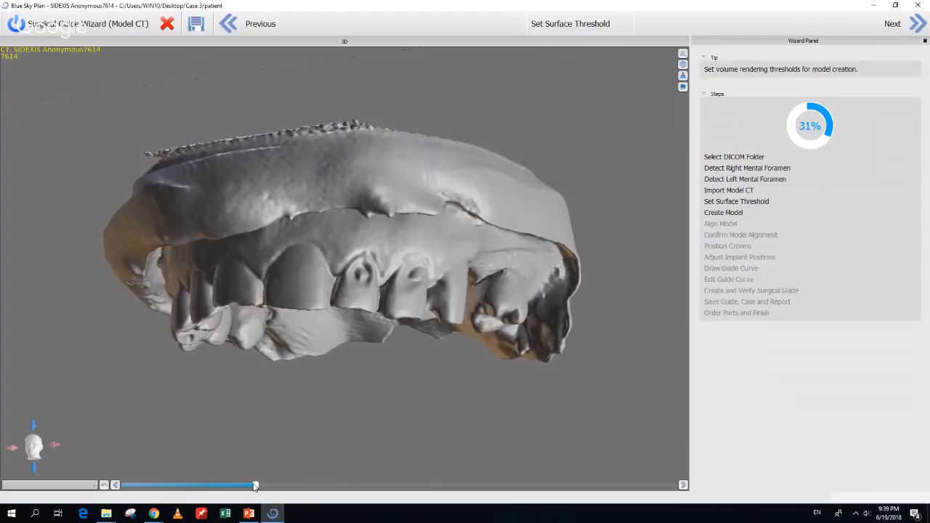
Raise the surface threshold to about 1846 and check the model's palatal and frontal sides
mouse_move(255, 486)
mouse_down()
mouse_move(280, 491)
mouse_move(238, 494)
mouse_move(260, 492)
mouse_up()
drag(308, 445, 286, 299)
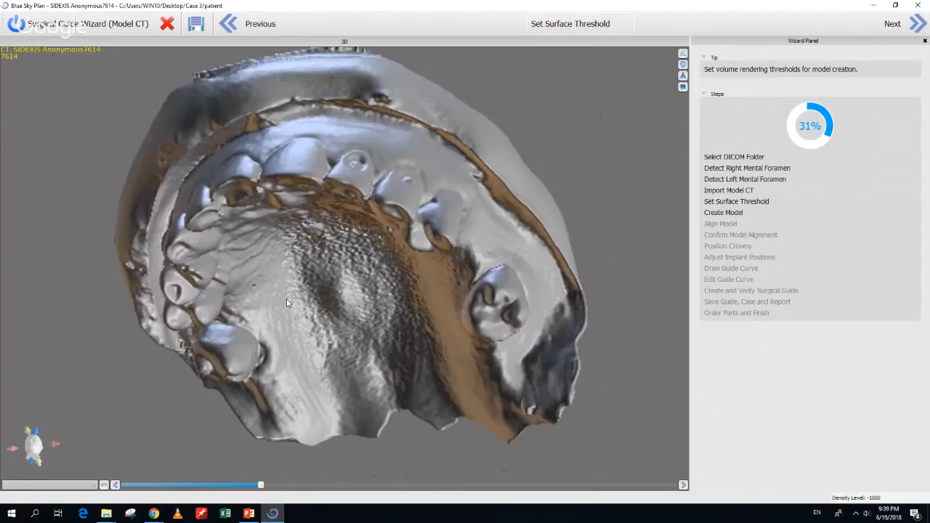
drag(287, 299, 278, 426)
Lower the threshold to about 1522, recheck the surface, and create the surface model
mouse_move(259, 487)
mouse_down()
mouse_move(243, 488)
mouse_move(256, 489)
mouse_up()
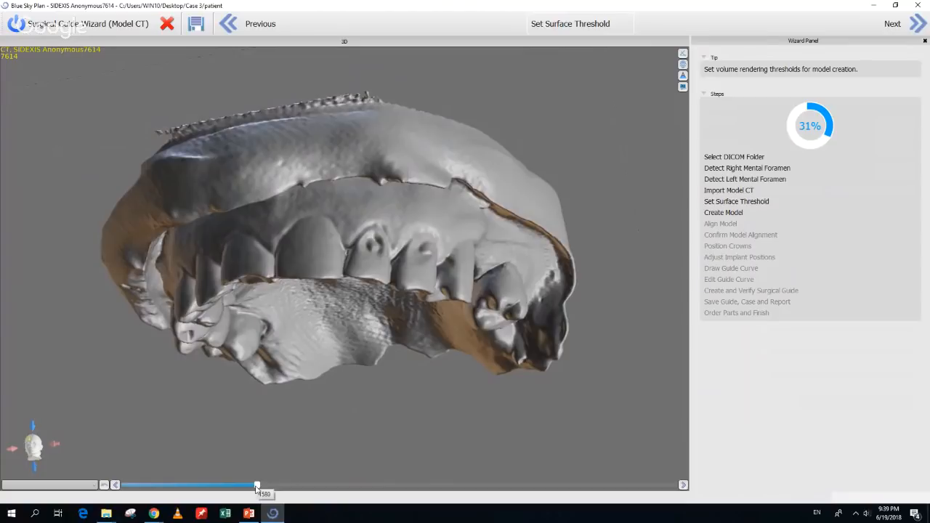
drag(305, 350, 272, 400)
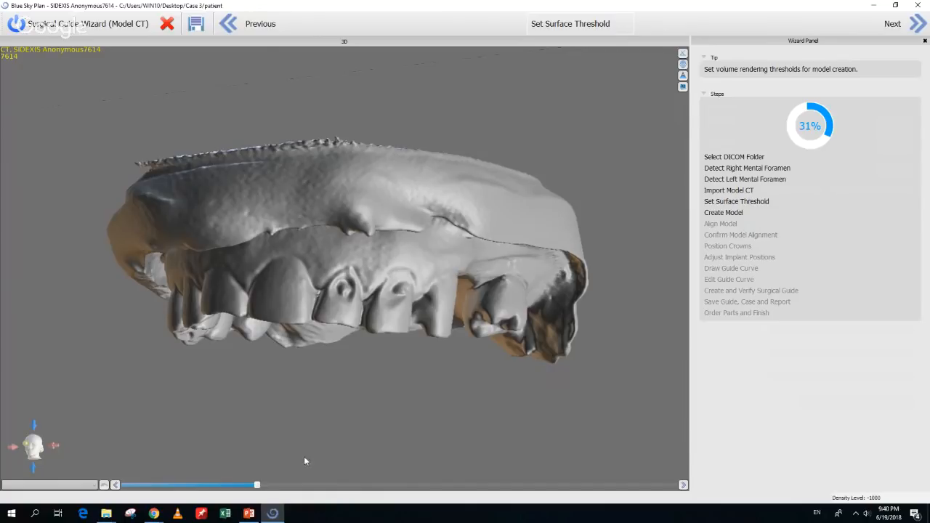
drag(334, 450, 369, 392)
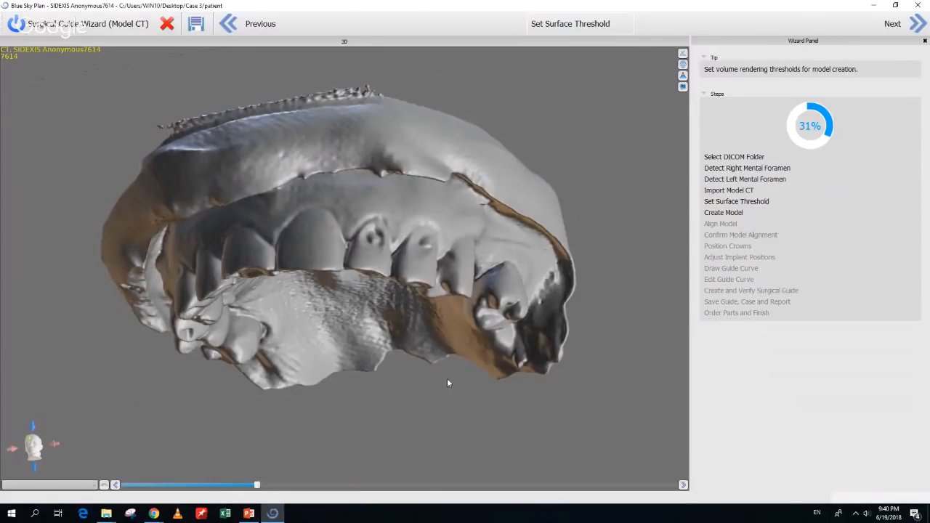
click(918, 27)
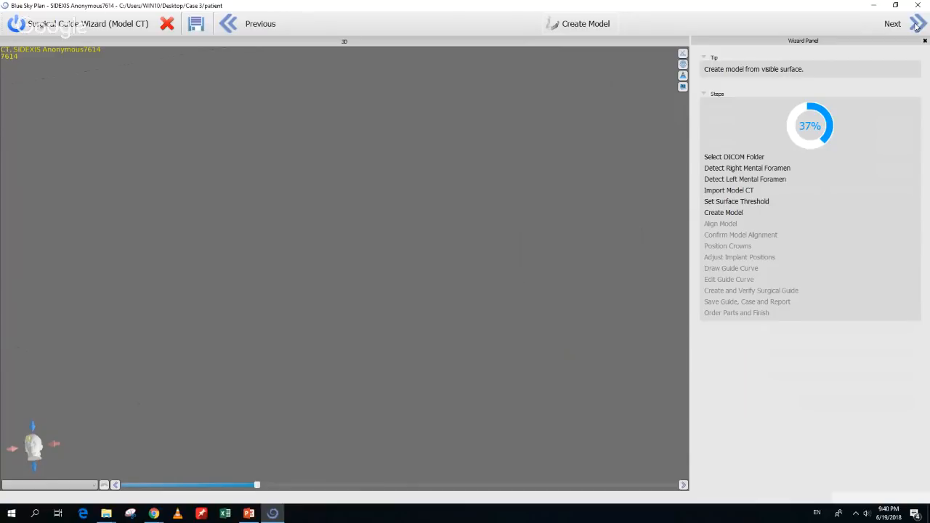
click(916, 25)
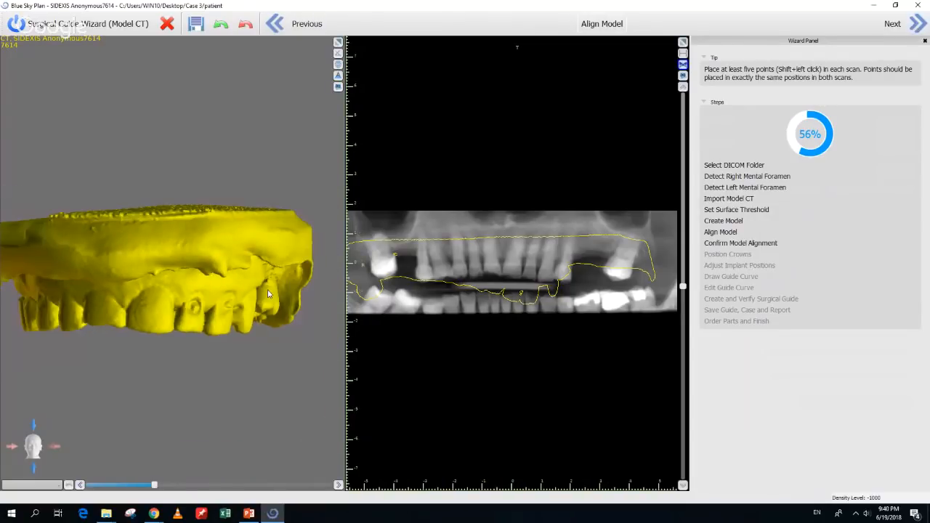
Turn the yellow model to a frontal view at Align Model, then switch to PowerPoint
drag(153, 281, 24, 297)
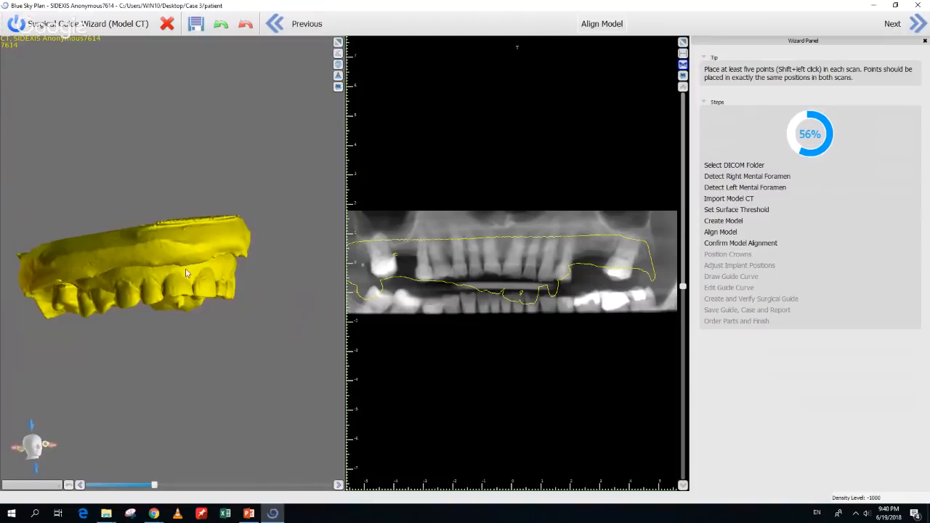
drag(188, 272, 142, 274)
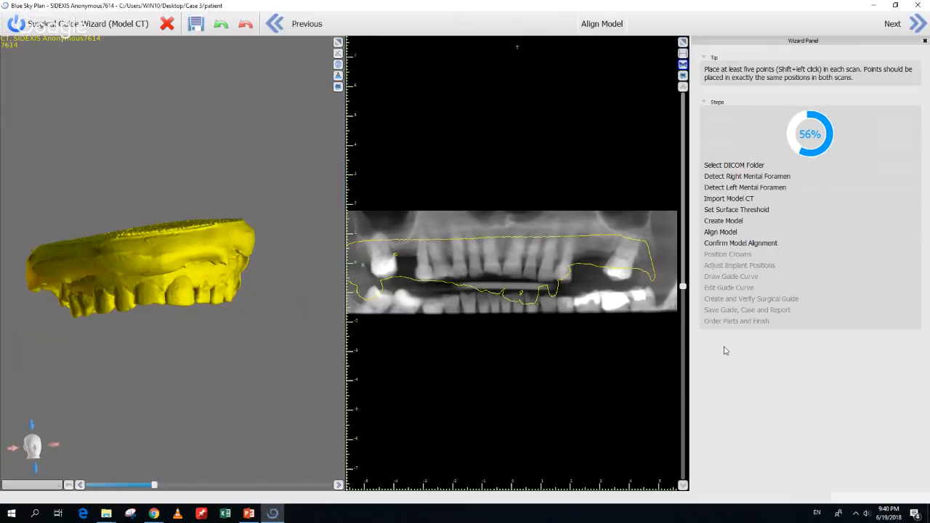
click(247, 515)
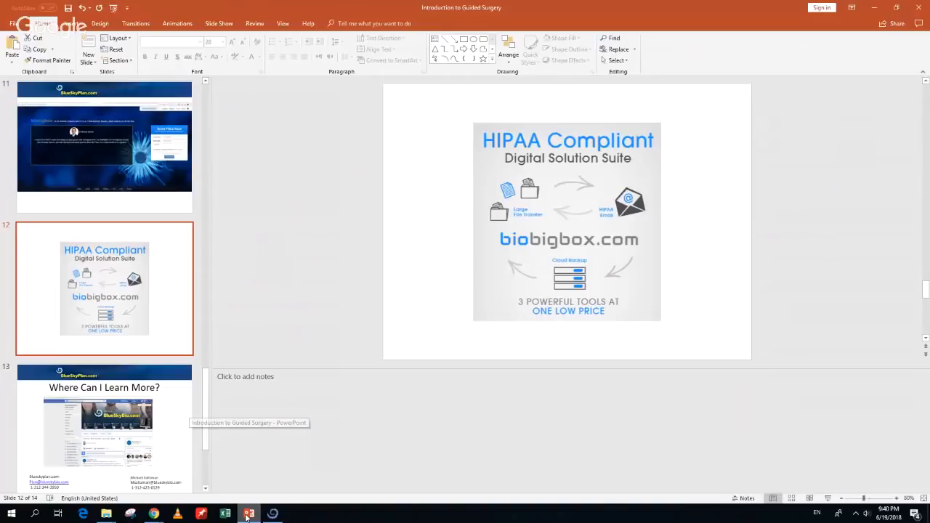
Look over the closing slide thumbnails, then bring up Chrome's Wizard Process Flow page
scroll(172, 425, down, 2)
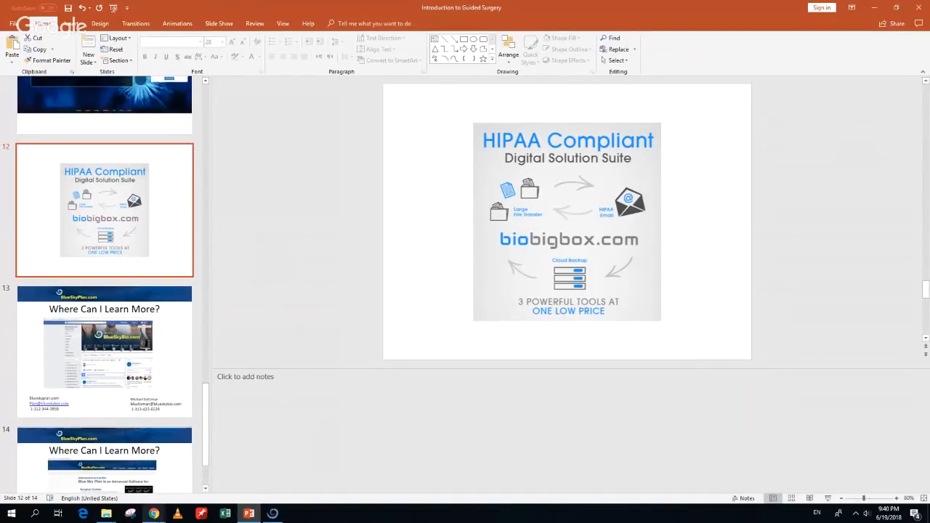
mouse_move(155, 515)
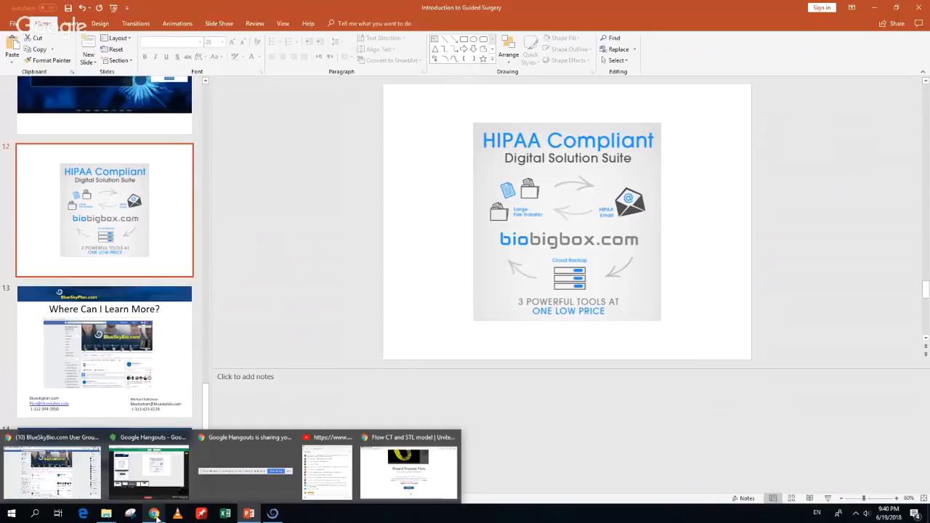
click(430, 475)
scroll(428, 474, up, 4)
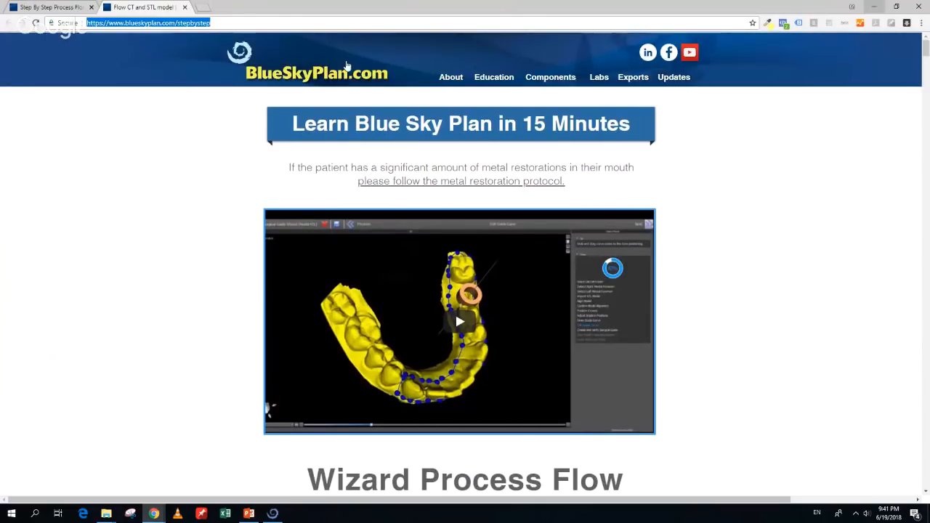
Browse the Training Courses page from LabPronto through Surgical Guides, Orthodontic, Denture to Crown and Bridge
click(490, 78)
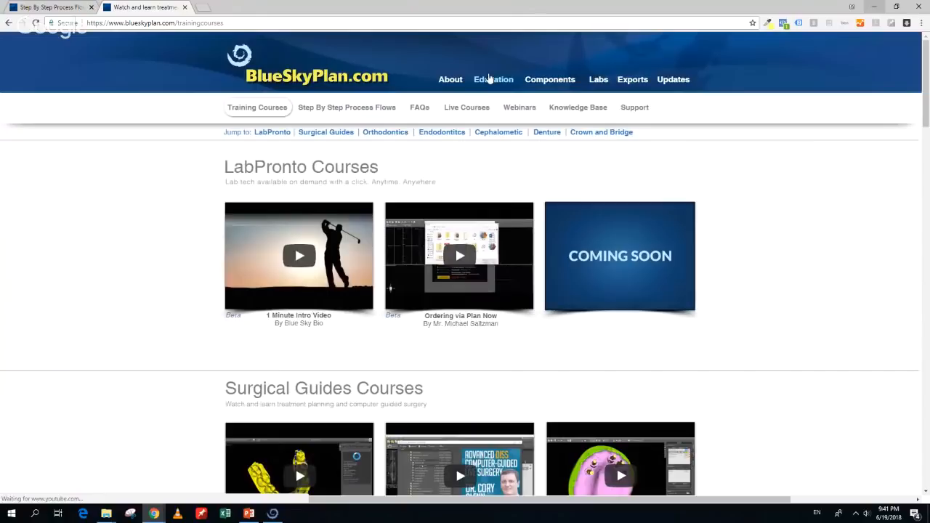
scroll(450, 324, down, 1)
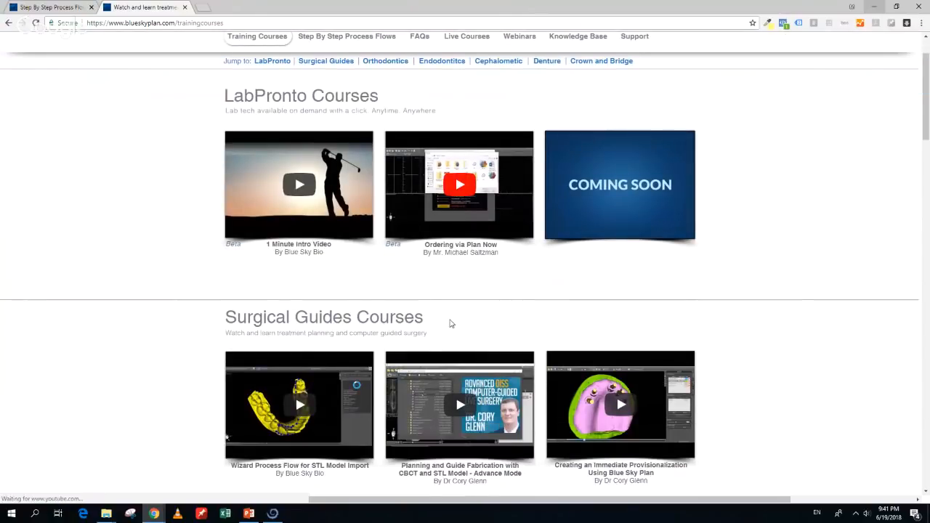
scroll(450, 324, down, 2)
scroll(411, 130, up, 3)
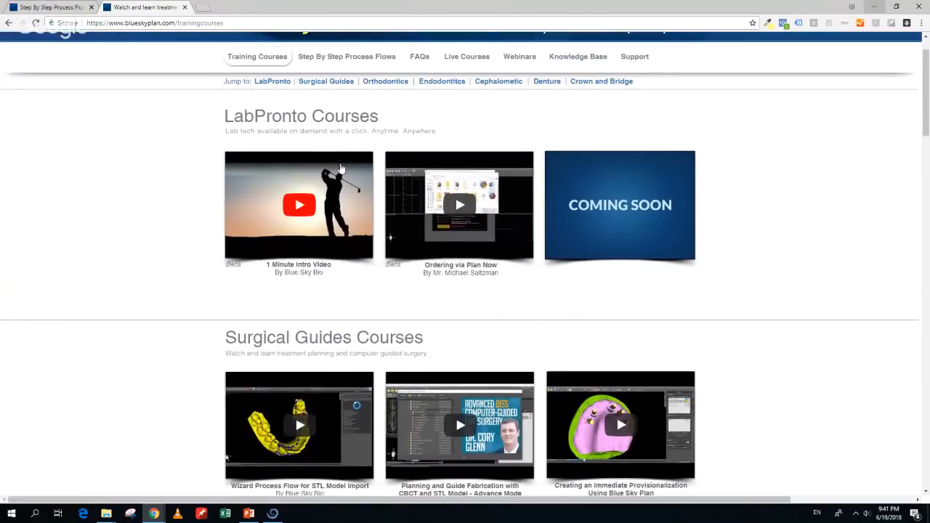
scroll(341, 168, down, 3)
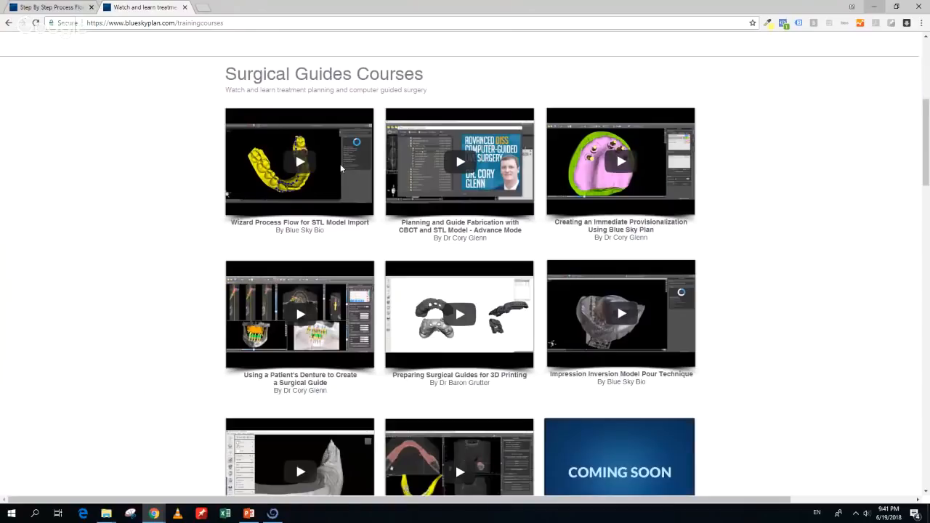
scroll(341, 168, down, 1)
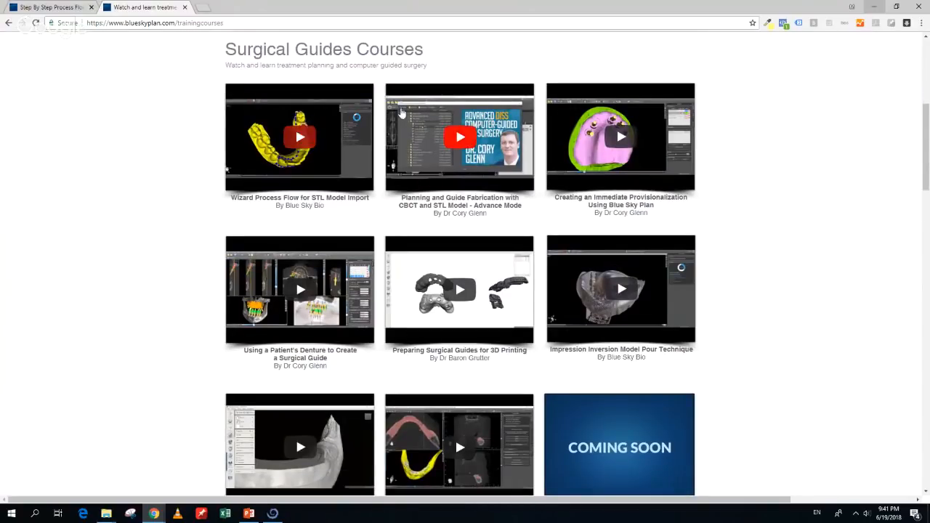
scroll(368, 173, down, 1)
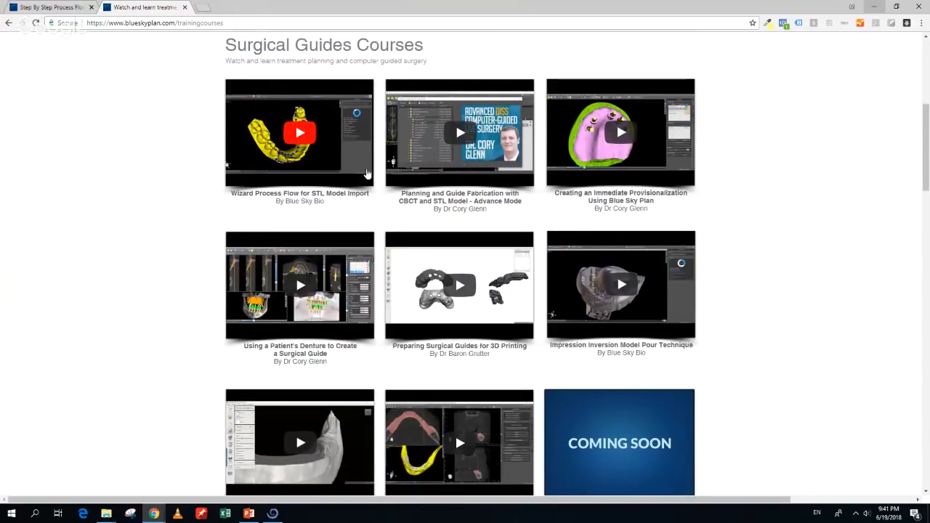
scroll(368, 174, down, 3)
scroll(368, 173, down, 3)
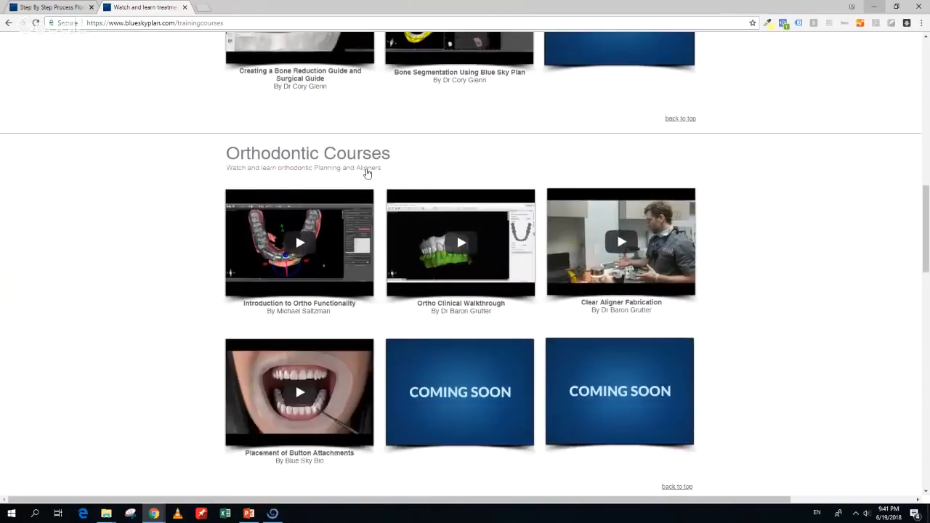
scroll(368, 173, down, 3)
scroll(368, 174, down, 6)
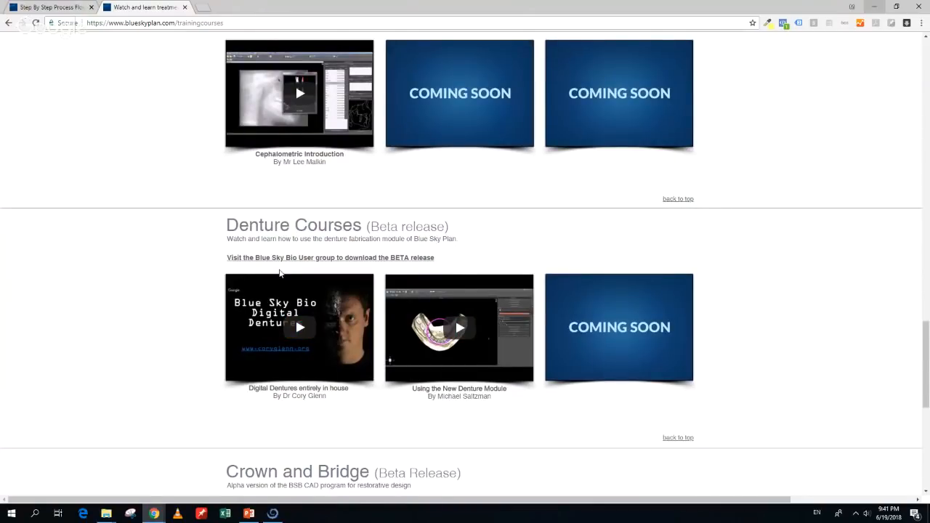
scroll(266, 277, down, 1)
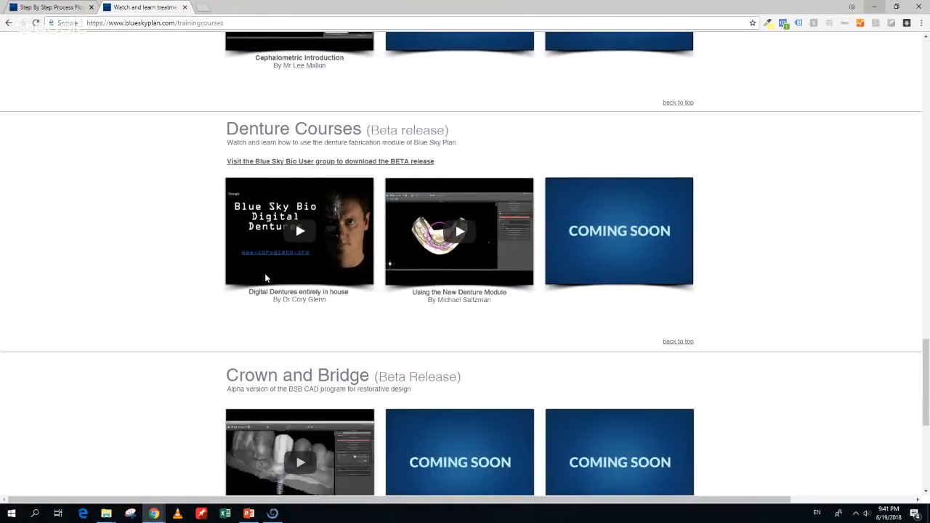
scroll(264, 273, up, 20)
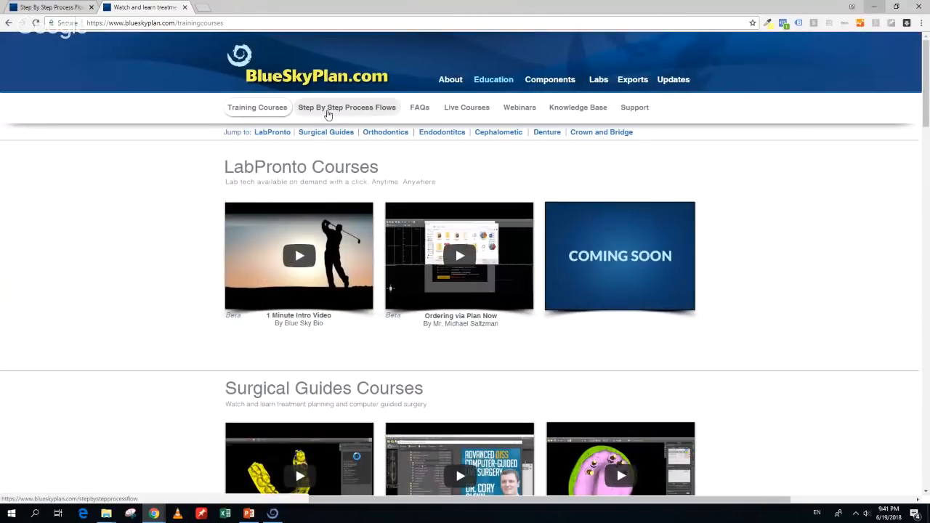
View the Step By Step Process Flows page, then preview the FAQ answer on removing a tooth
click(328, 109)
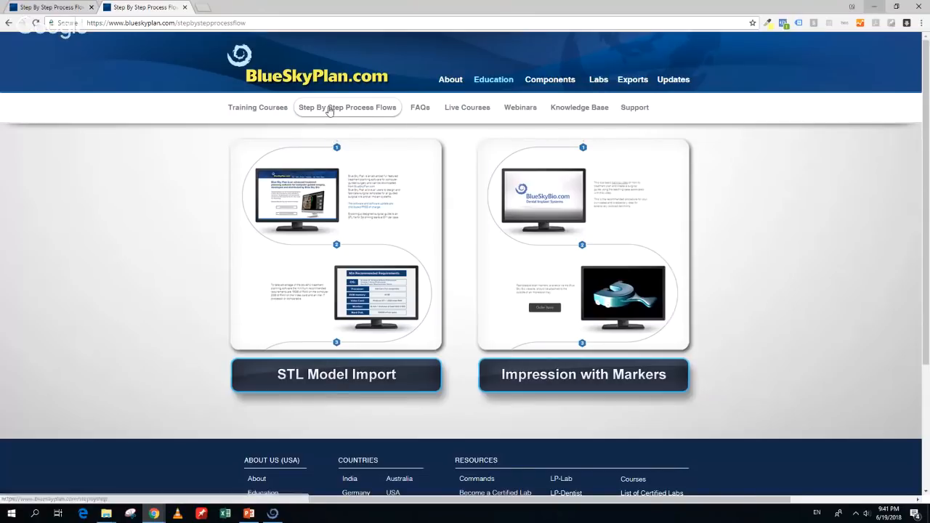
click(427, 111)
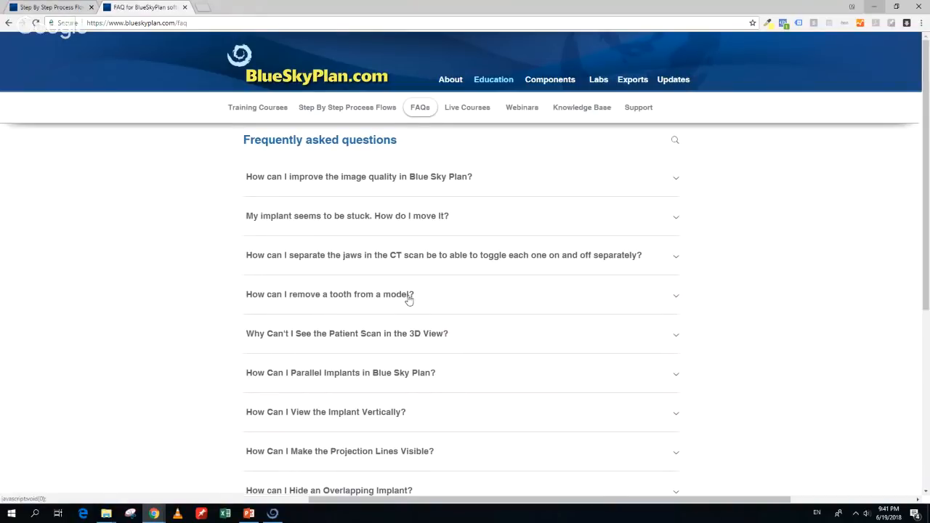
click(409, 296)
click(410, 296)
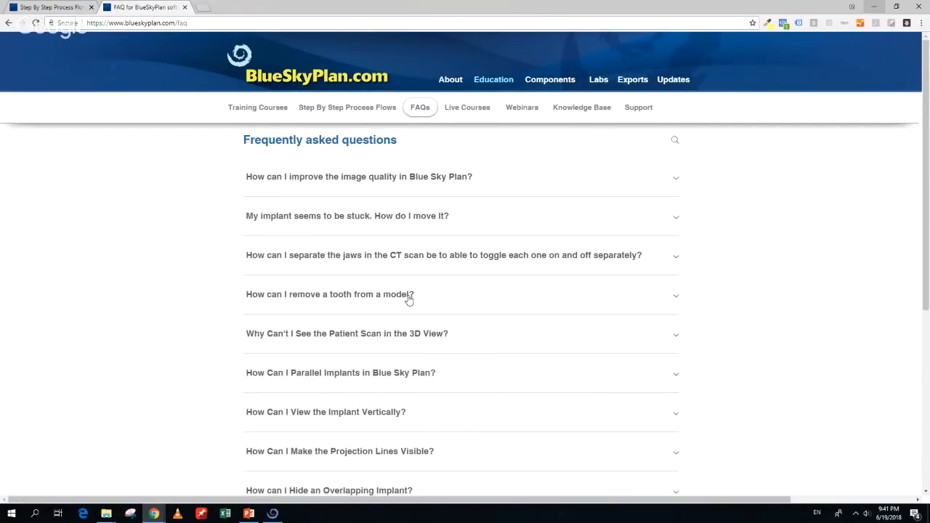
Preview the Hide an Overlapping Implant FAQ answer, then go to the Webinars page
scroll(410, 301, down, 3)
click(409, 296)
click(409, 297)
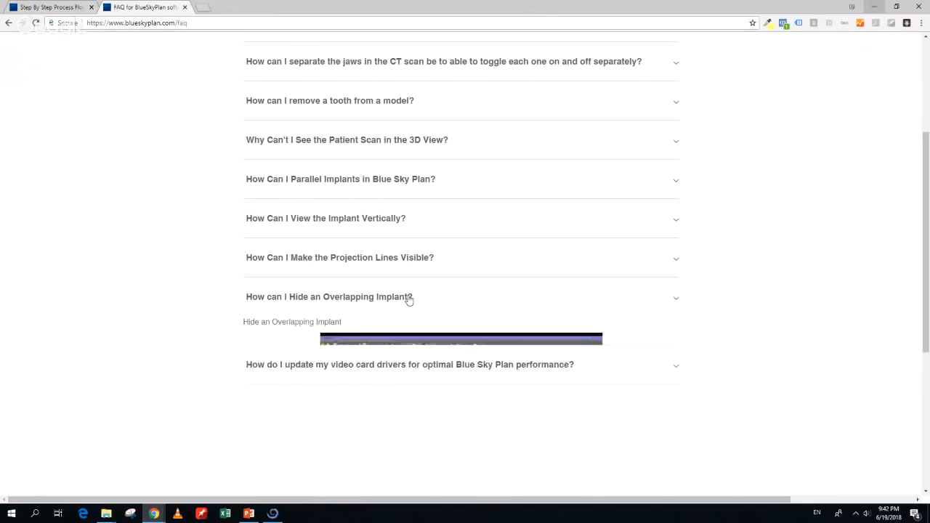
scroll(409, 298, up, 3)
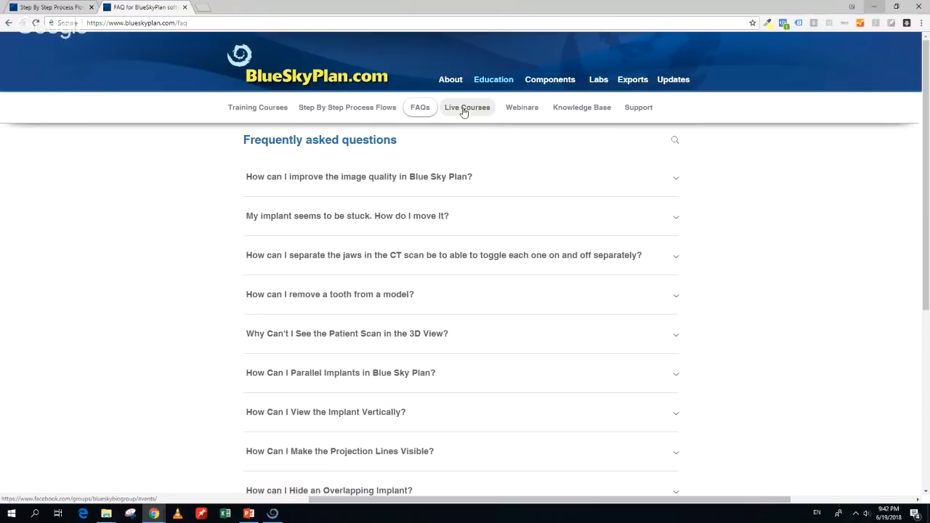
click(530, 112)
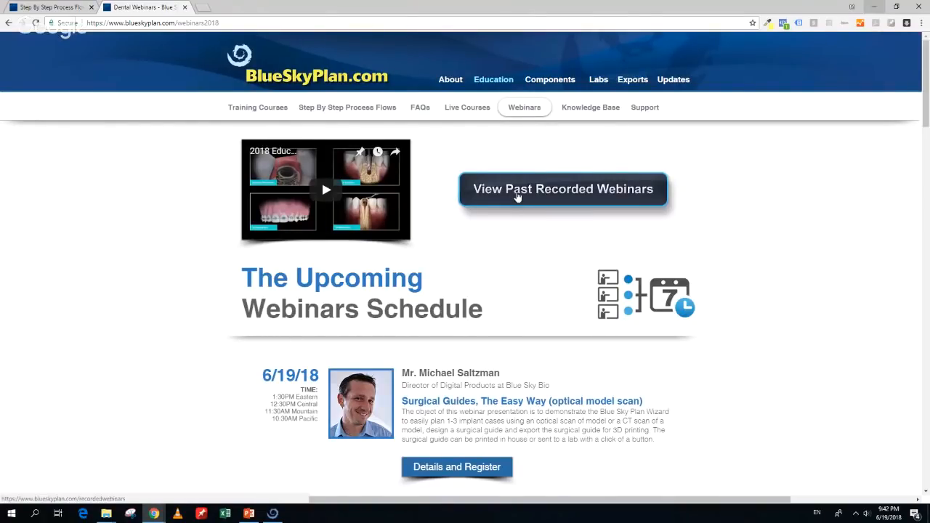
Browse the Recorded Webinars' 2018 and 2017 series, then return to the Introduction to Guided Surgery deck
click(518, 193)
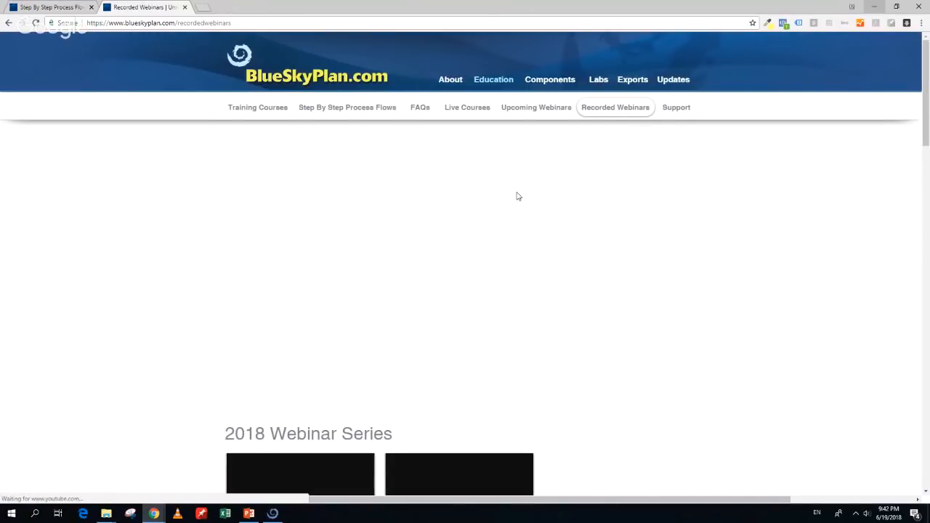
scroll(516, 207, down, 3)
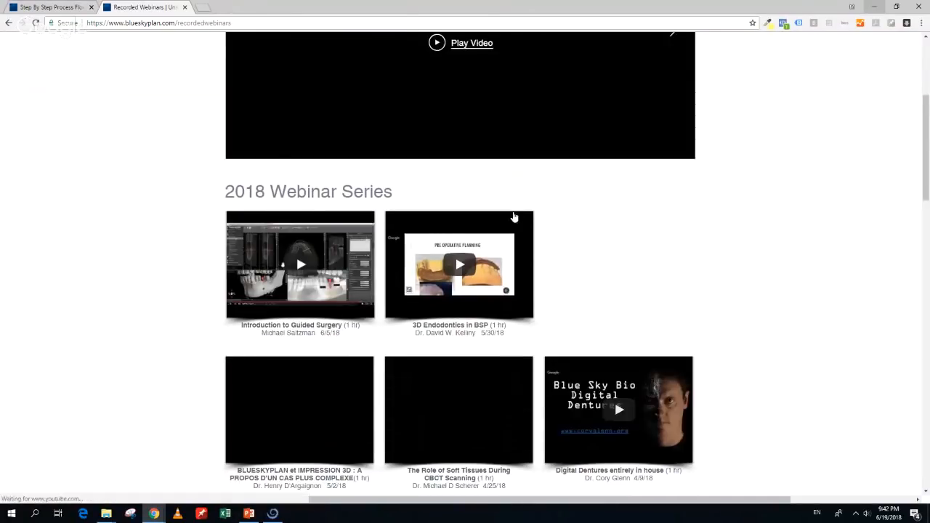
scroll(532, 264, down, 2)
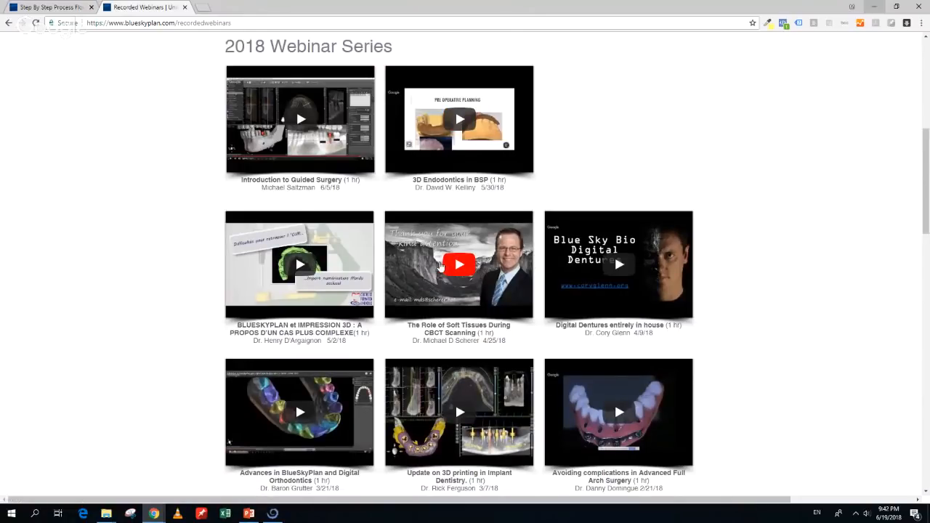
scroll(441, 266, down, 5)
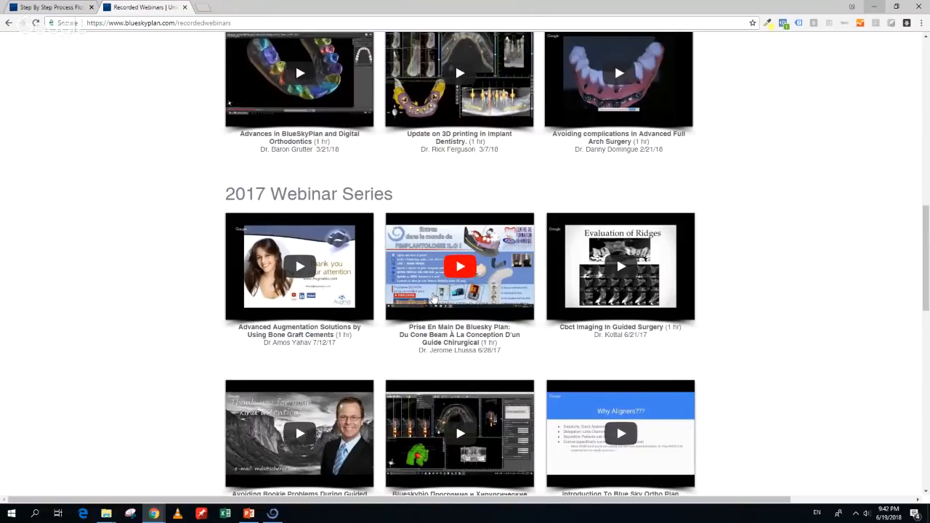
scroll(433, 298, down, 1)
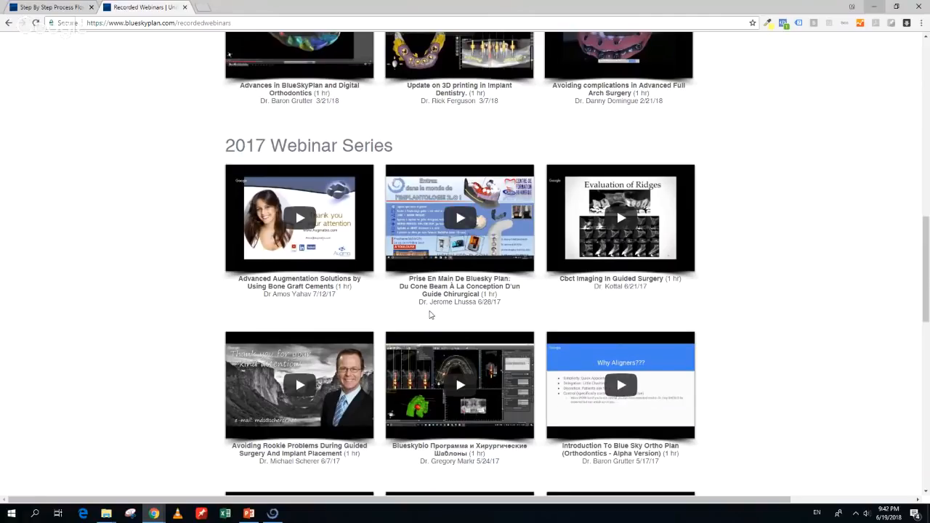
scroll(430, 314, up, 9)
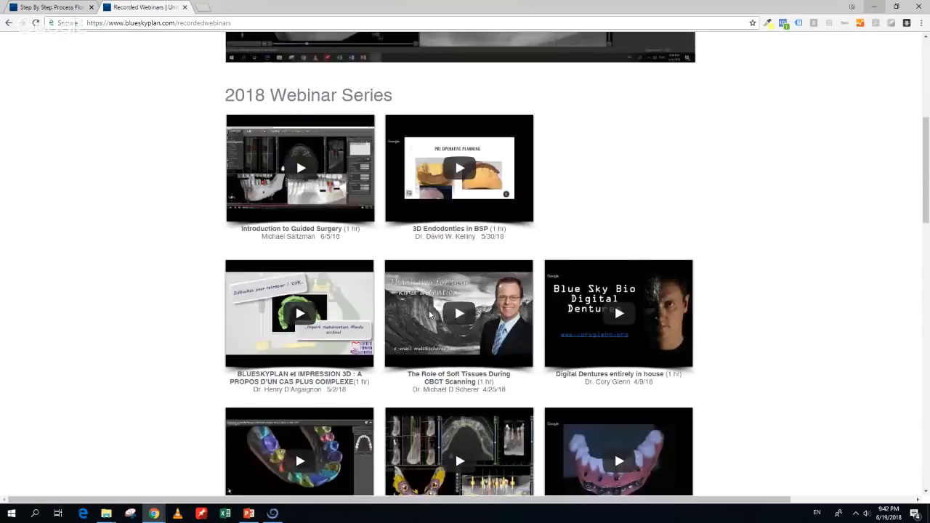
scroll(429, 314, up, 7)
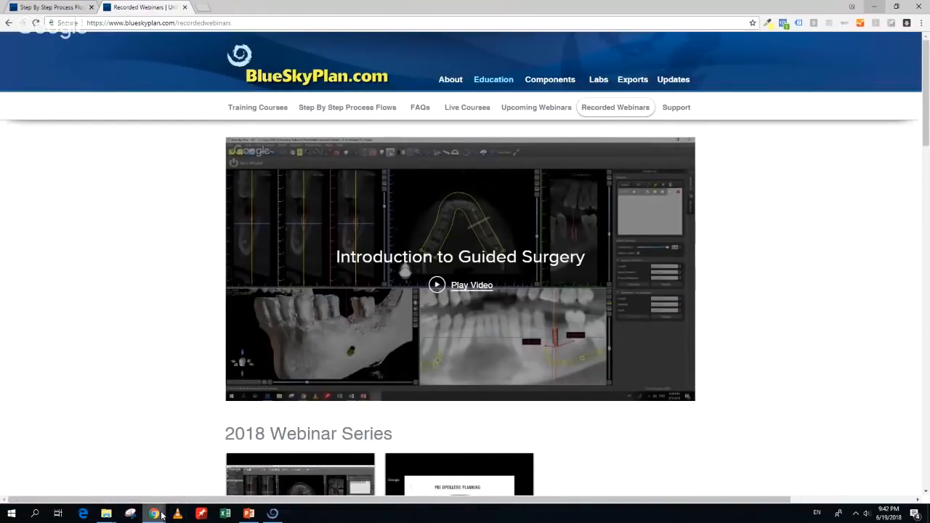
mouse_move(162, 515)
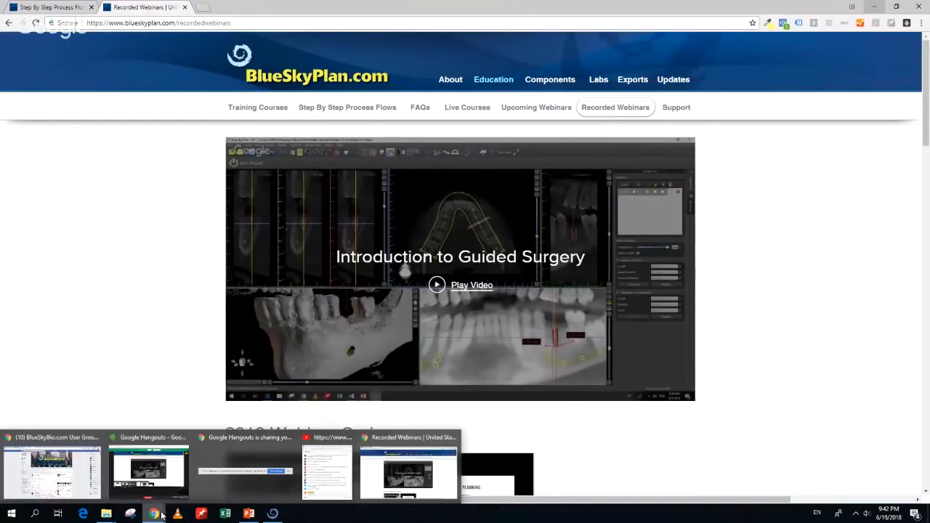
click(249, 514)
Present slide 13, 'Where Can I Learn More?', as a full-screen slide show rather than Presenter View
scroll(116, 284, down, 3)
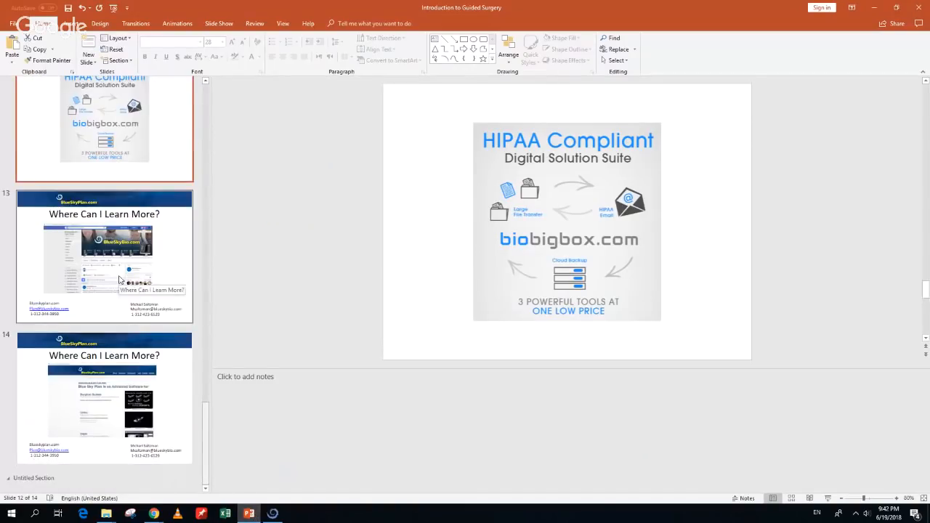
click(120, 279)
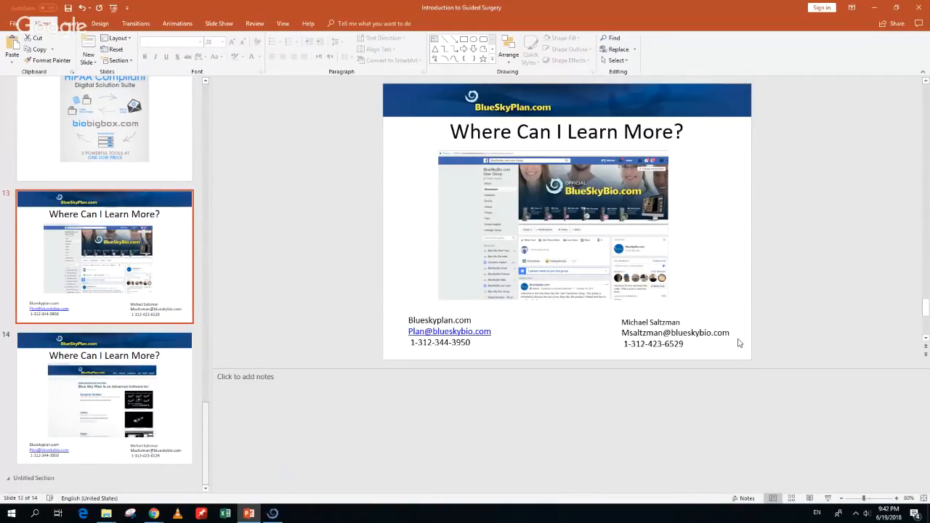
click(829, 499)
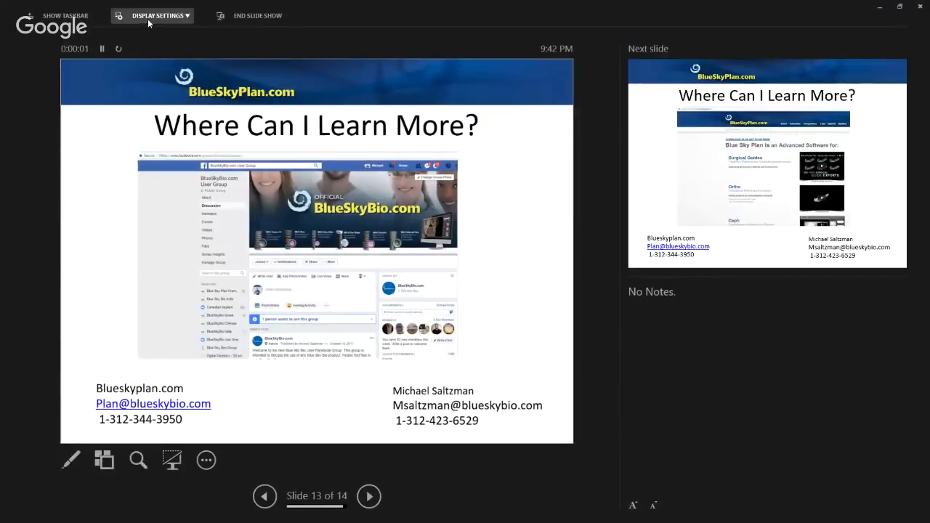
click(148, 17)
click(146, 33)
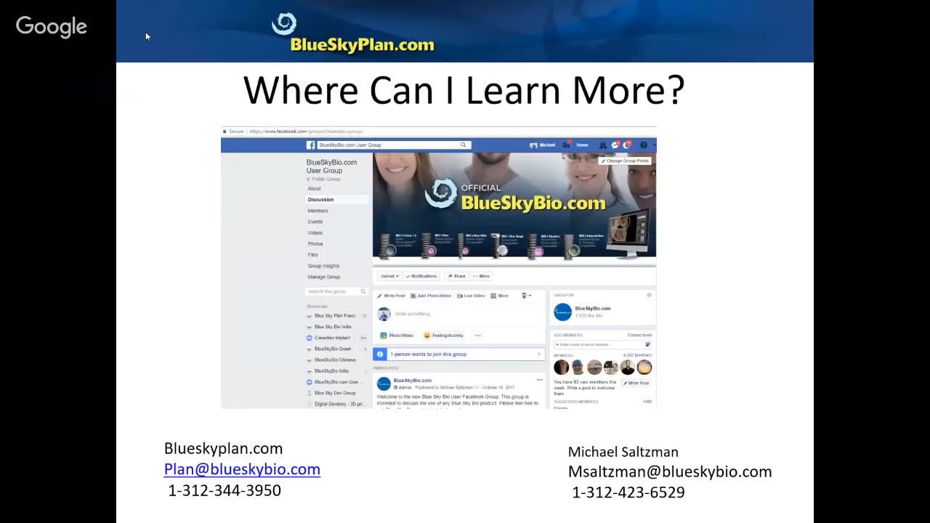